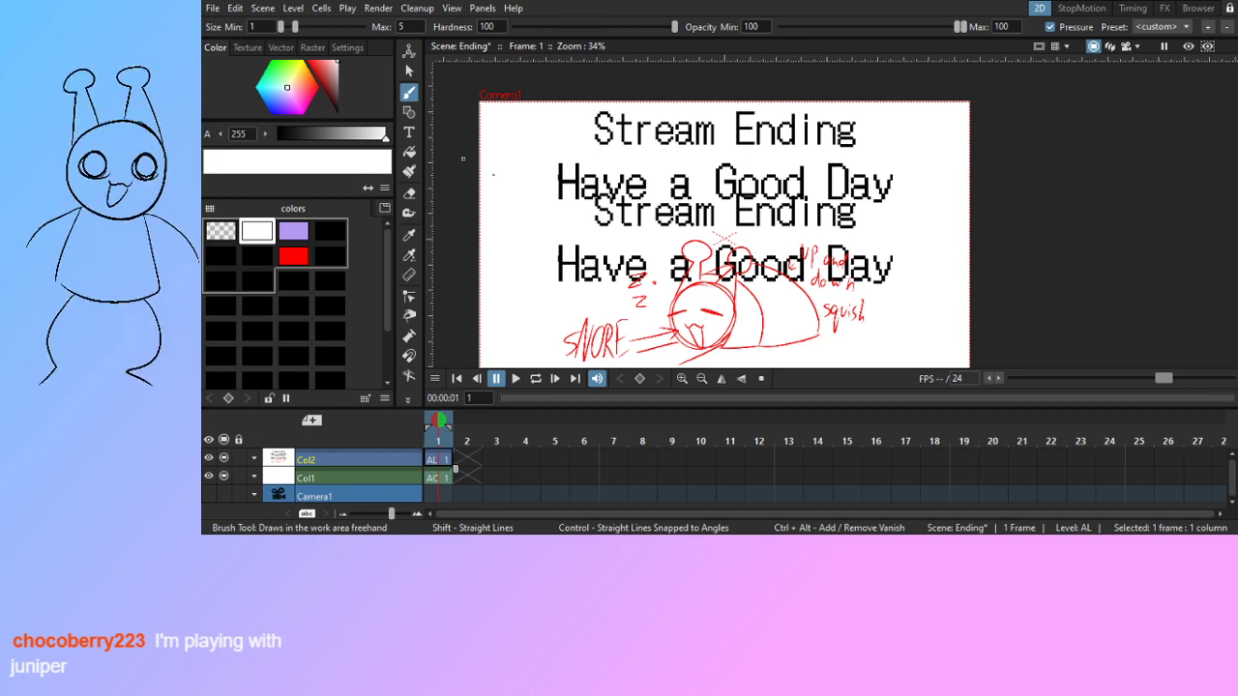
key("s")
mouse_move(523, 195)
left_mouse_down()
mouse_move(713, 133)
mouse_move(933, 156)
mouse_move(930, 285)
mouse_move(682, 319)
mouse_move(527, 285)
left_mouse_up()
left_click_drag(674, 186, 688, 108)
mouse_move(739, 199)
left_mouse_down()
mouse_move(722, 318)
mouse_move(755, 274)
left_mouse_up()
mouse_move(752, 317)
left_mouse_down()
mouse_move(751, 105)
mouse_move(768, 251)
mouse_move(793, 247)
left_mouse_up()
key("b")
scroll(760, 242, "down", 6)
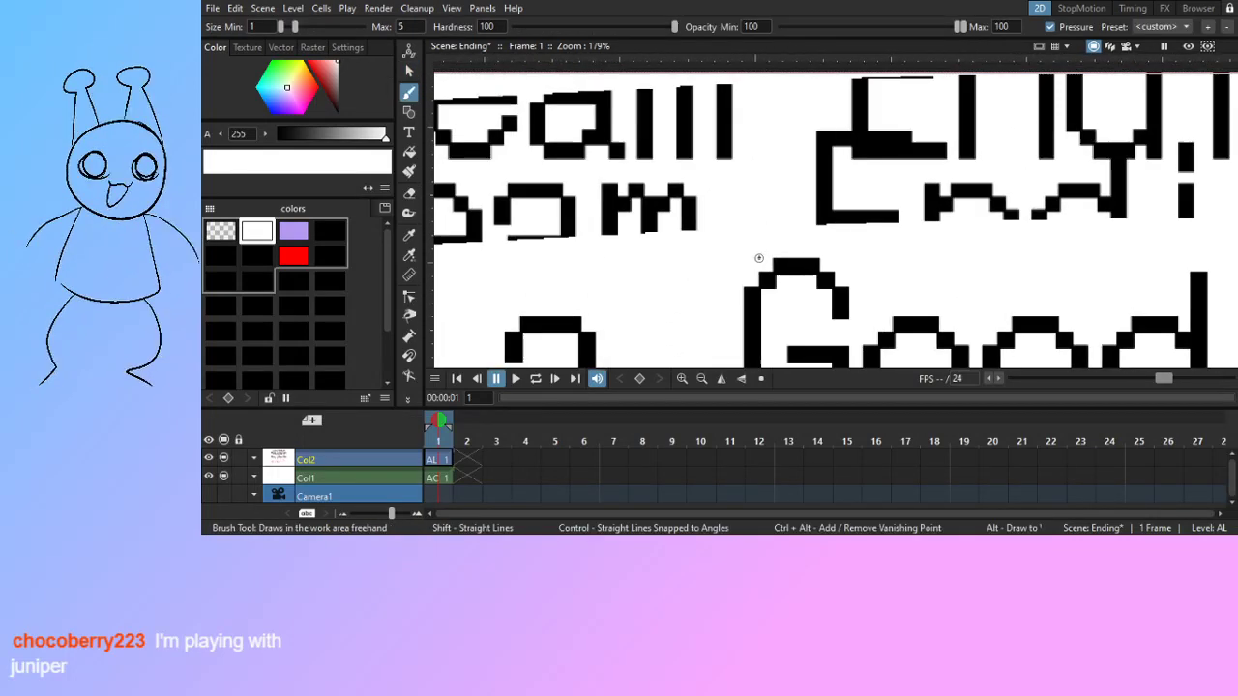
key("ctrl+z")
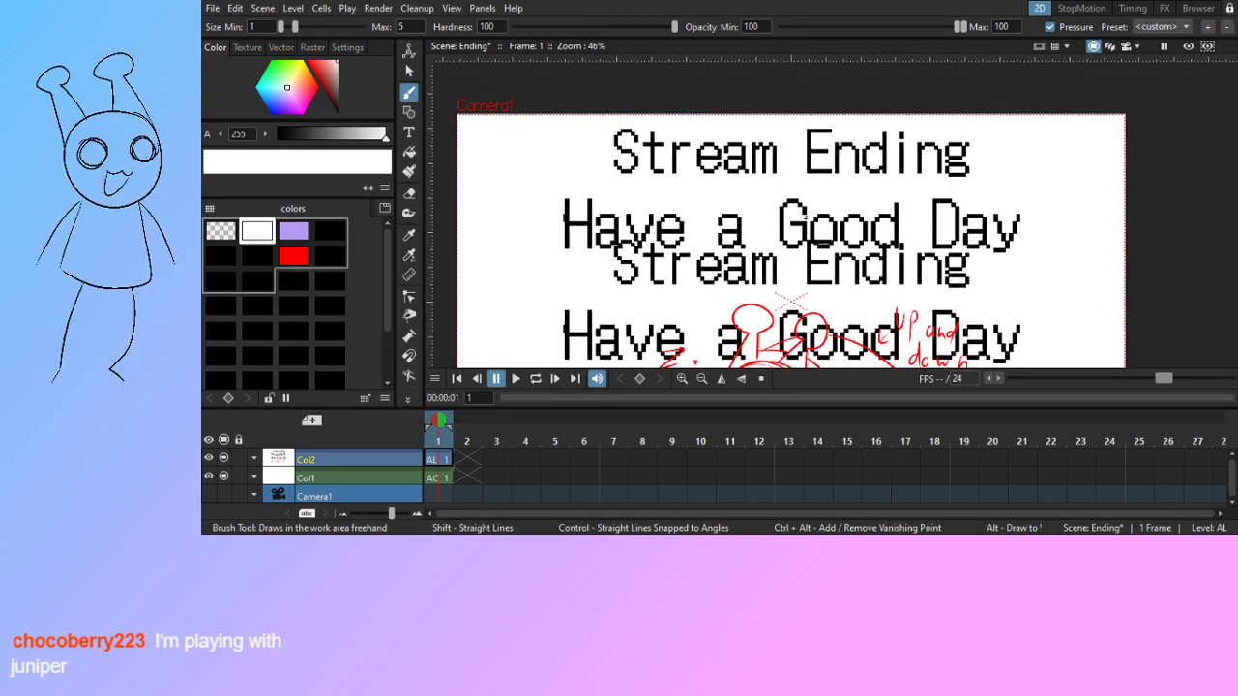
Check what Col1 and Col2 each hold by switching their visibility off and back on
left_click_drag(738, 296, 744, 217)
left_click(210, 476)
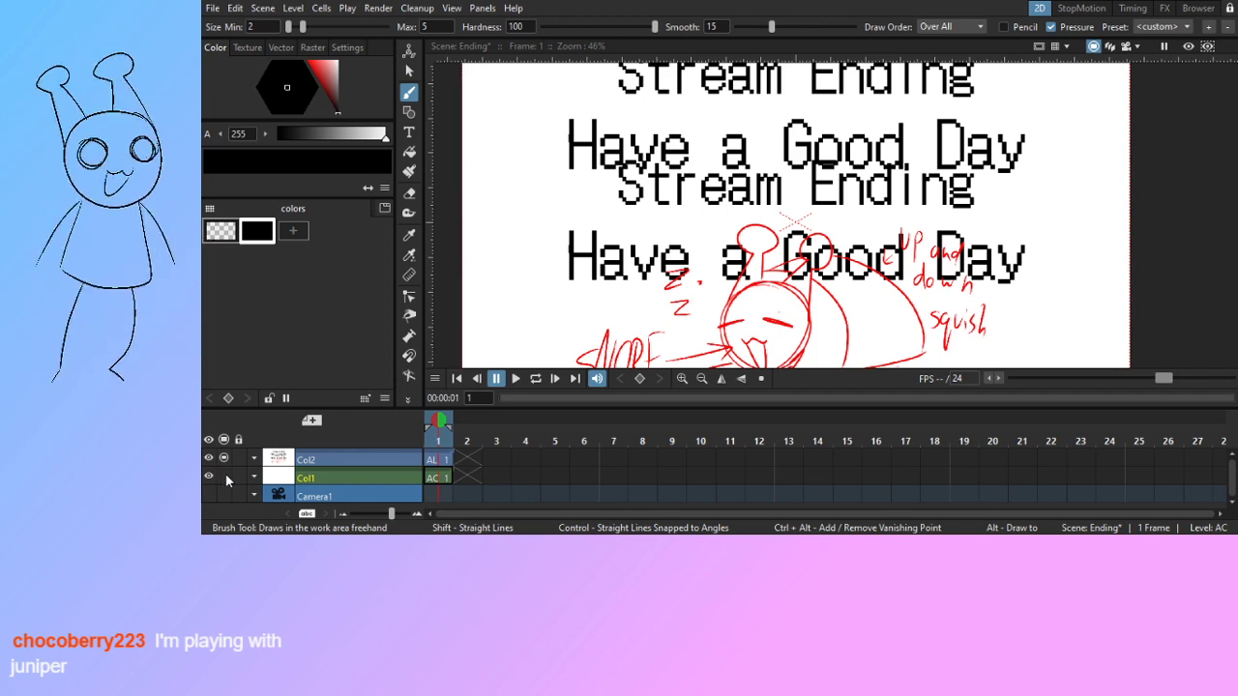
scroll(642, 258, "up", 2)
scroll(642, 258, "down", 2)
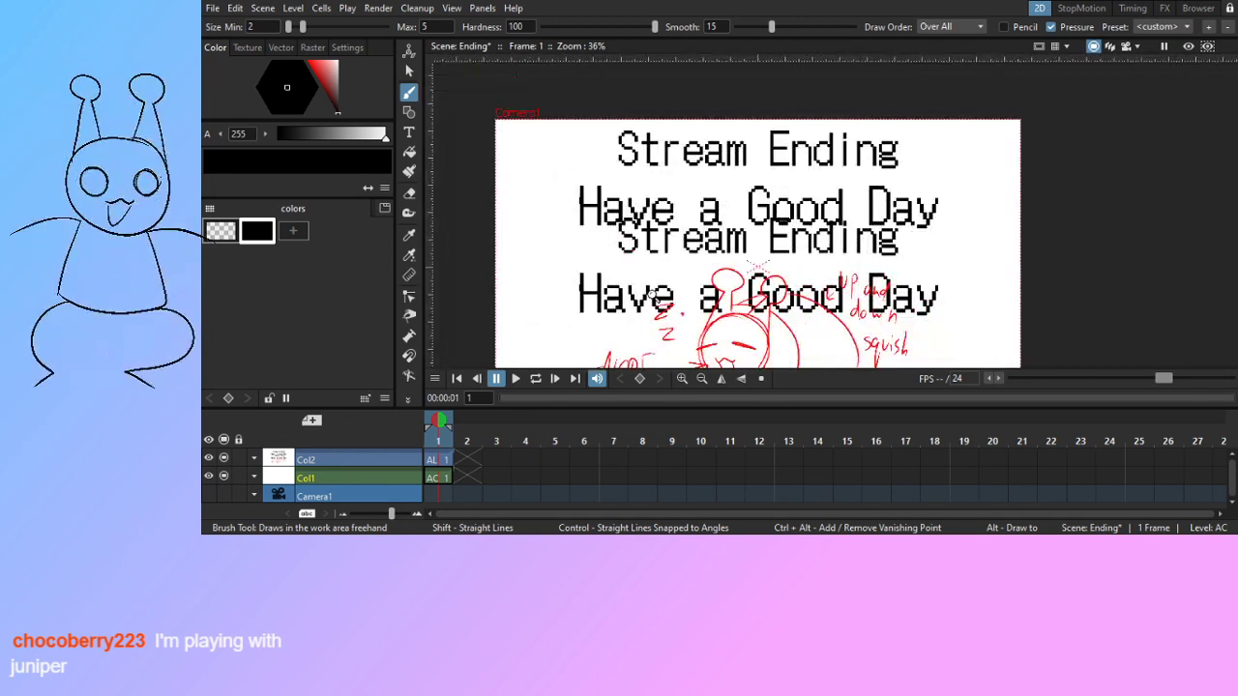
left_click(440, 480)
left_click(225, 477)
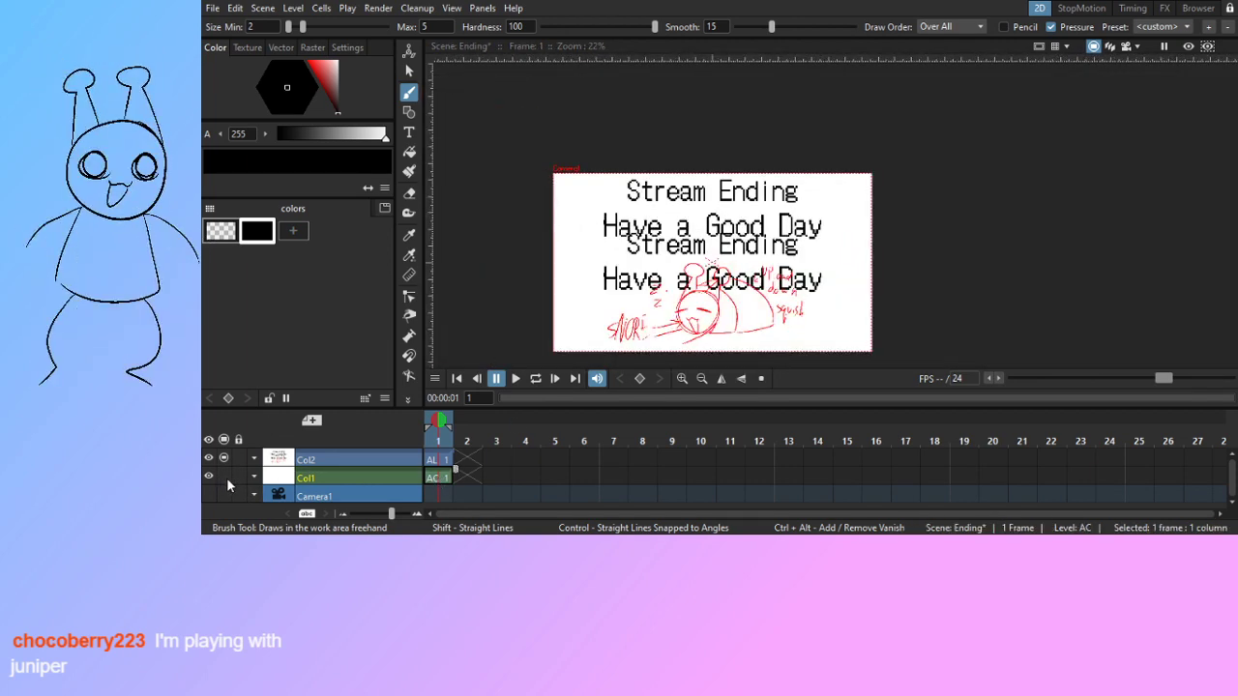
left_click(224, 477)
left_click(223, 461)
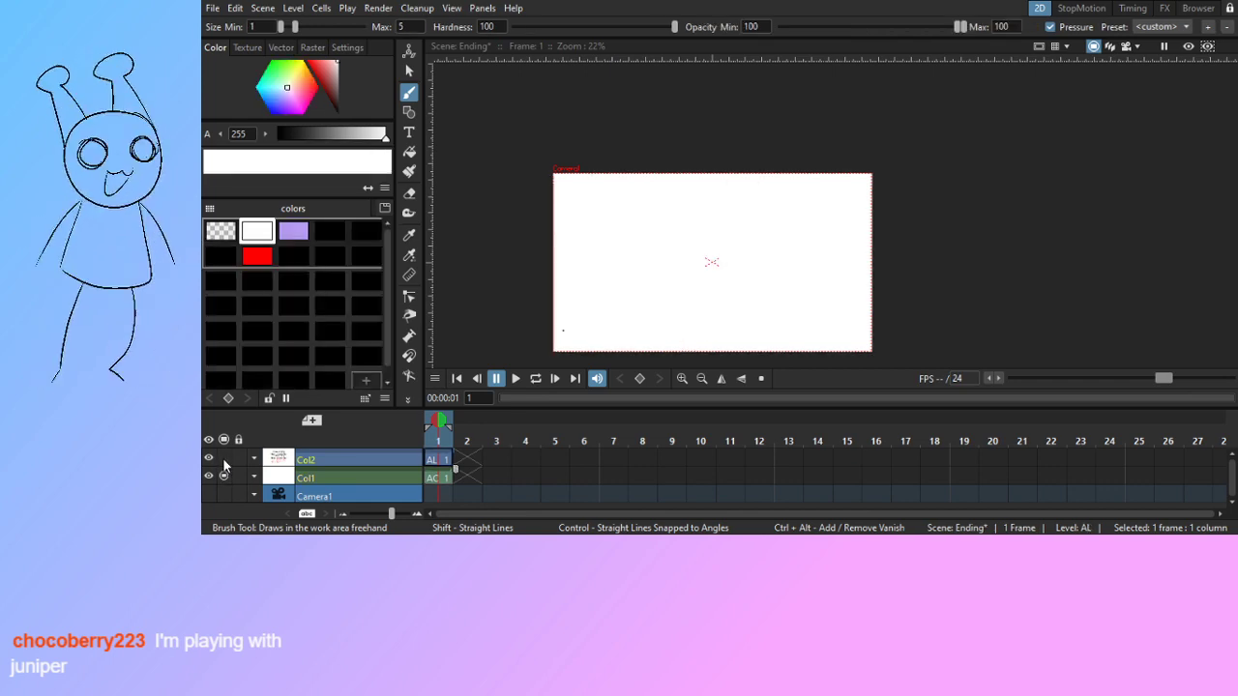
left_click(223, 462)
scroll(615, 192, "up", 2)
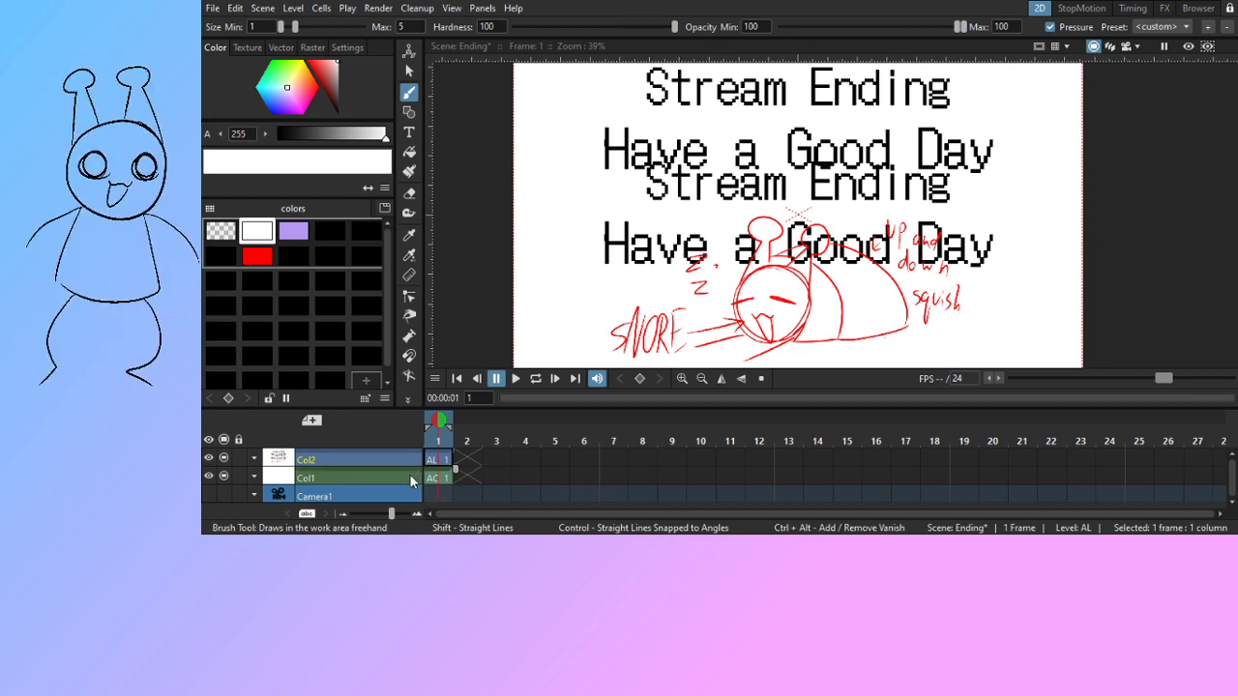
Undo the duplicate lettering and the red sketch on Col2, and erase the stray black mark beside the H of "Have"
key("ctrl+z")
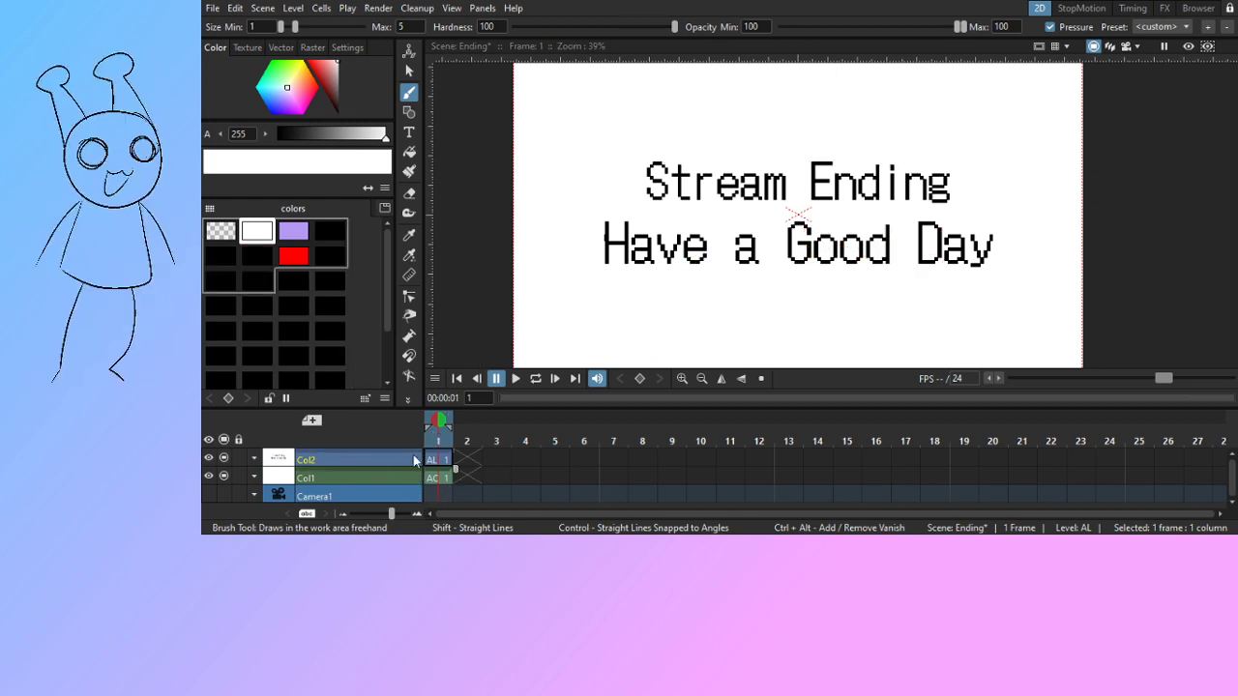
left_click(437, 458)
left_click_drag(641, 306, 638, 332)
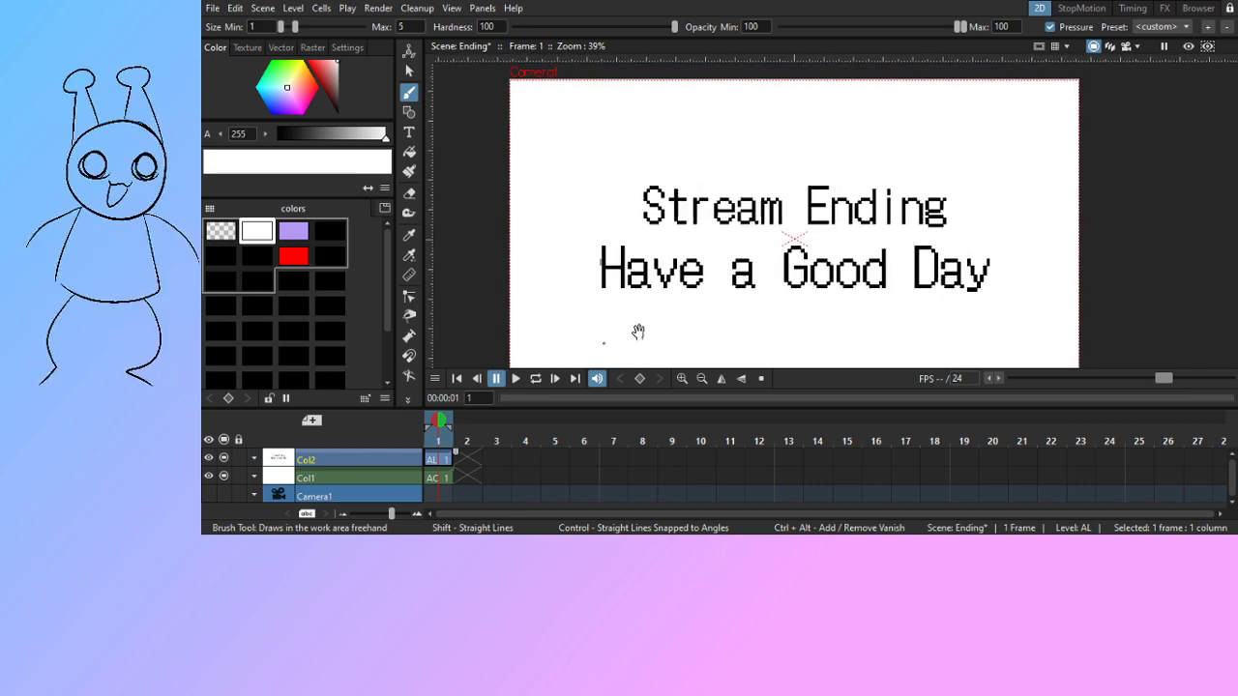
scroll(634, 325, "up", 5)
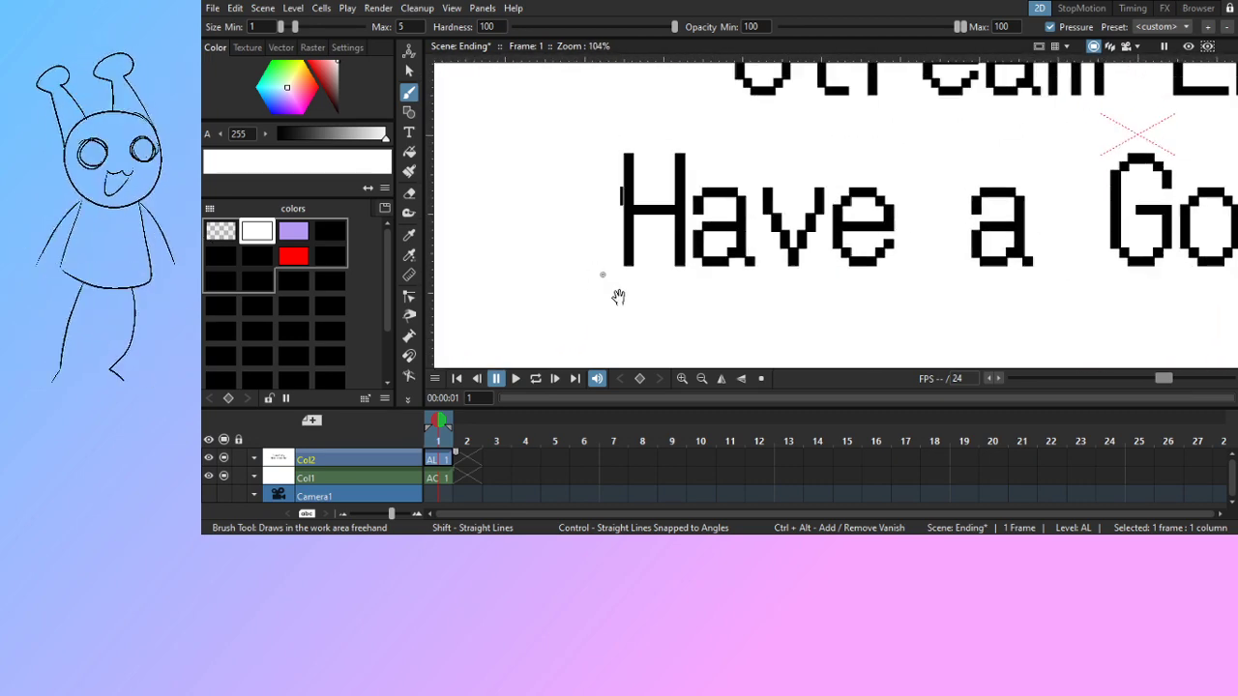
scroll(618, 296, "up", 5)
key("a")
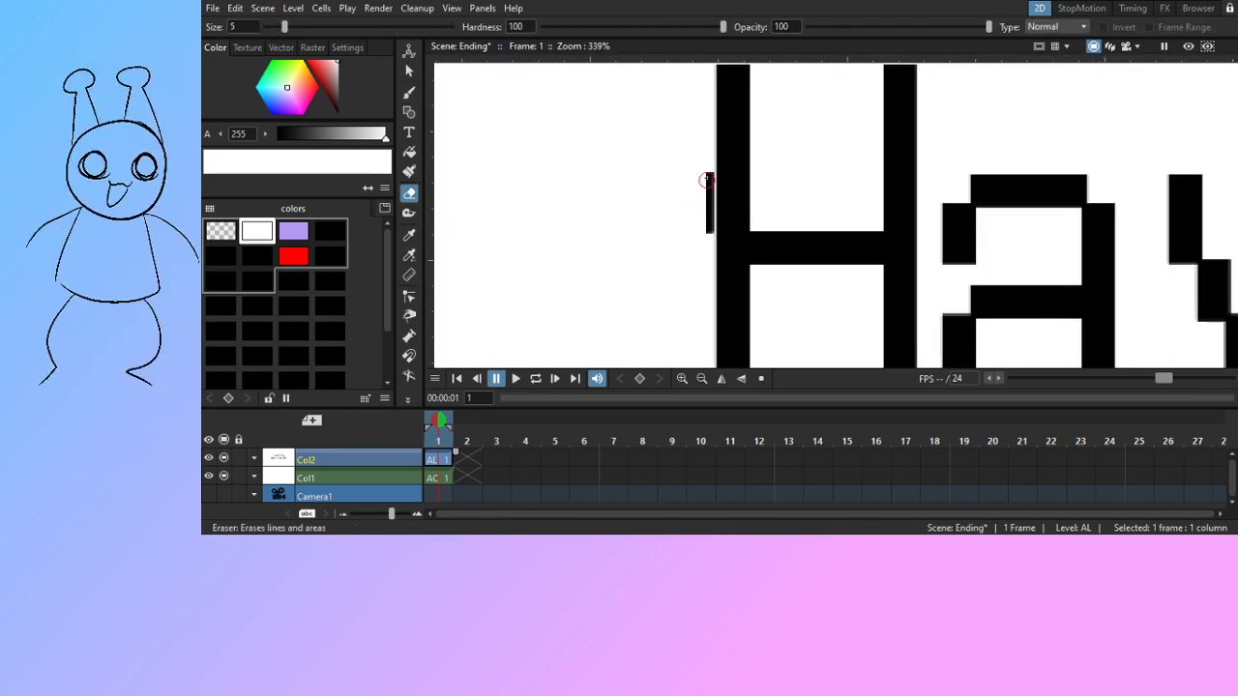
mouse_move(707, 181)
left_mouse_down()
mouse_move(707, 239)
mouse_move(707, 216)
mouse_move(653, 316)
left_mouse_up()
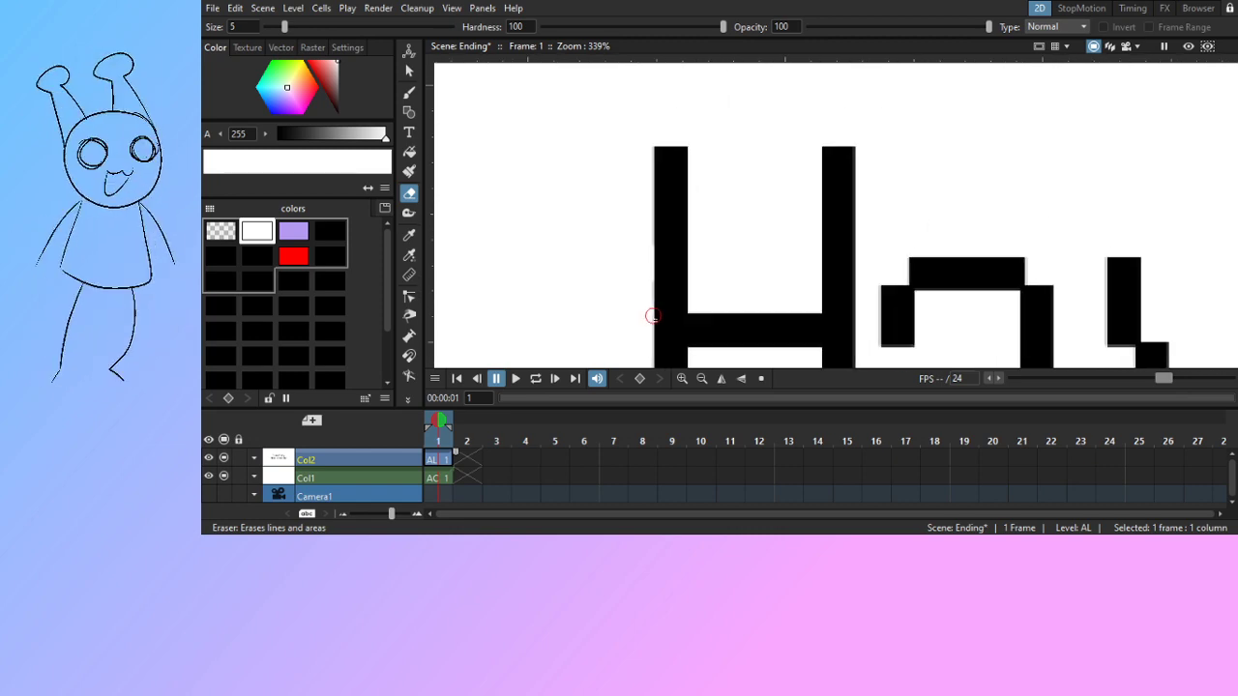
key("b")
scroll(674, 284, "down", 8)
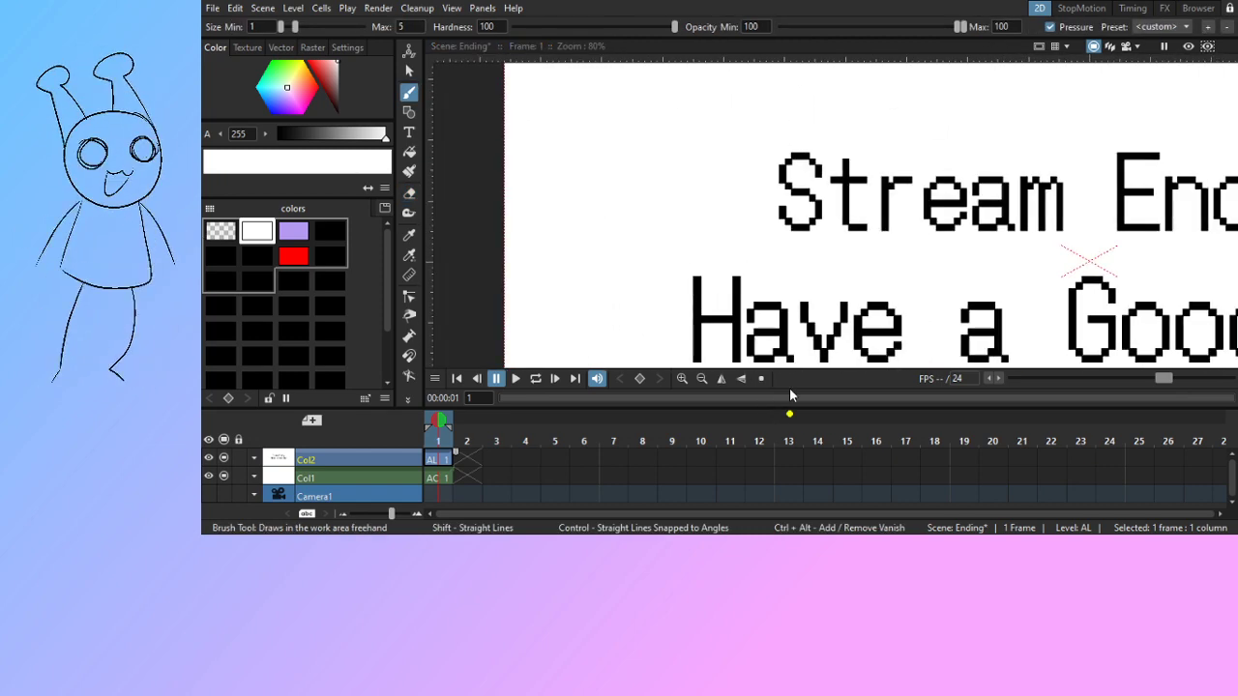
scroll(925, 317, "down", 5)
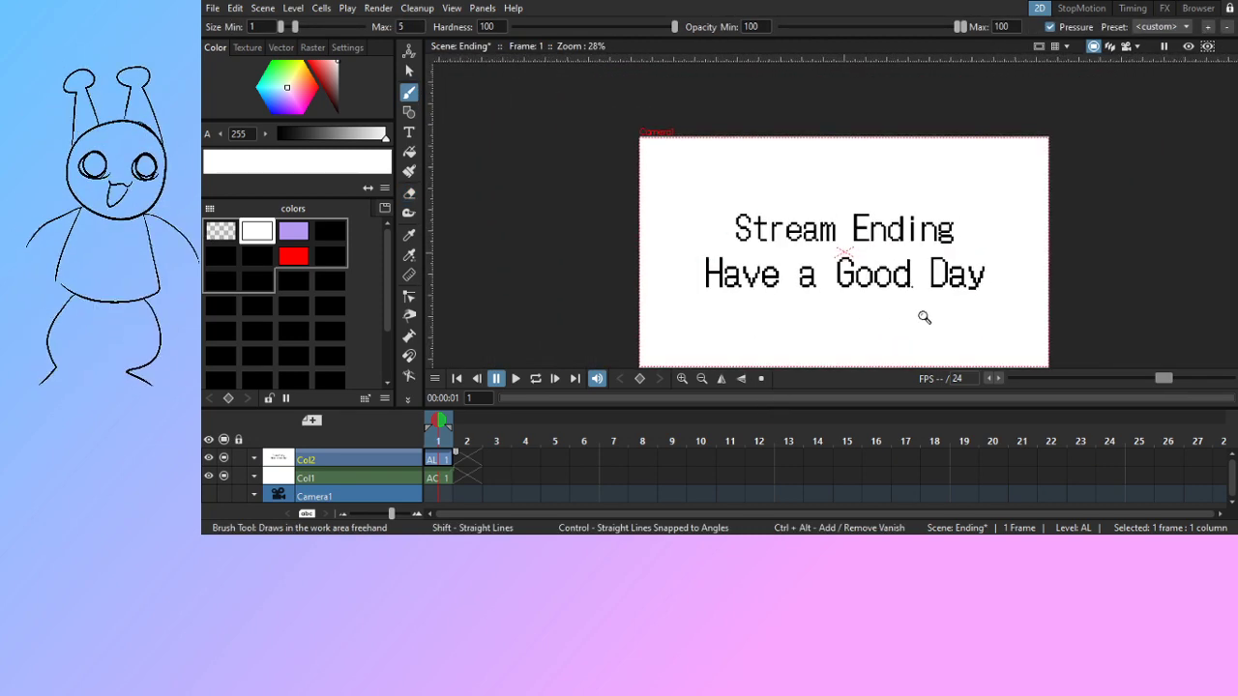
left_click_drag(920, 315, 879, 296)
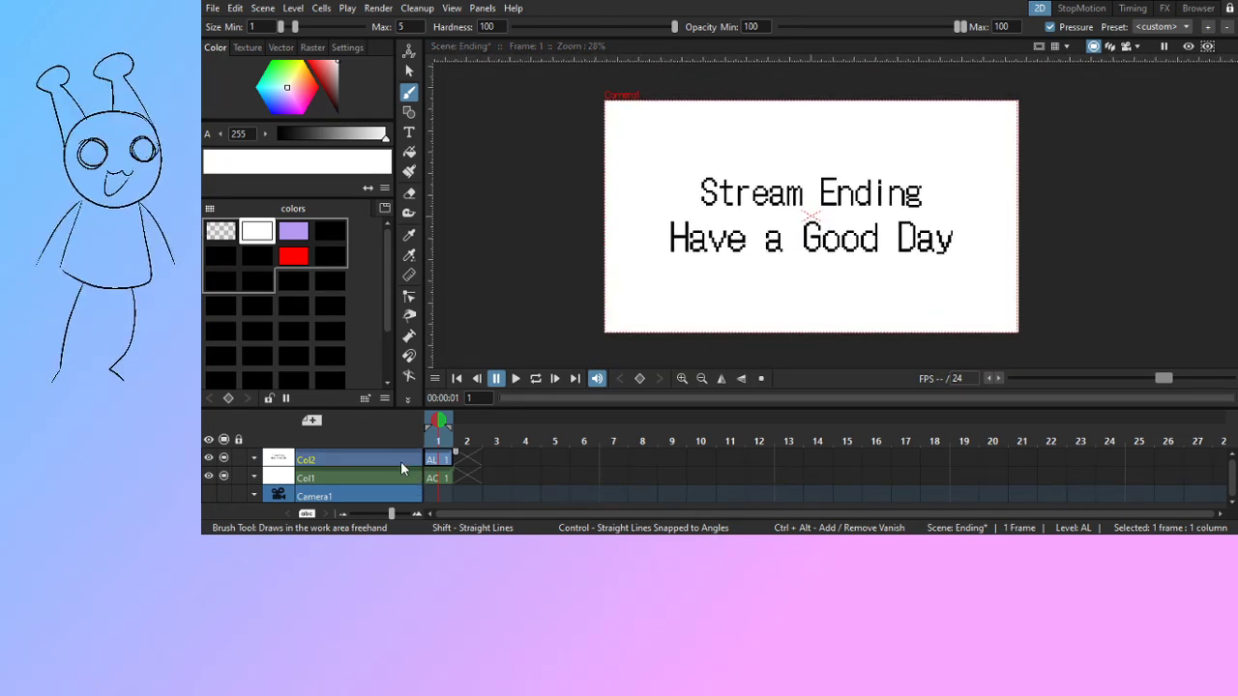
Paste the stream bg gradient as the lowest image column and delete the blank AC column above it
left_click(433, 476)
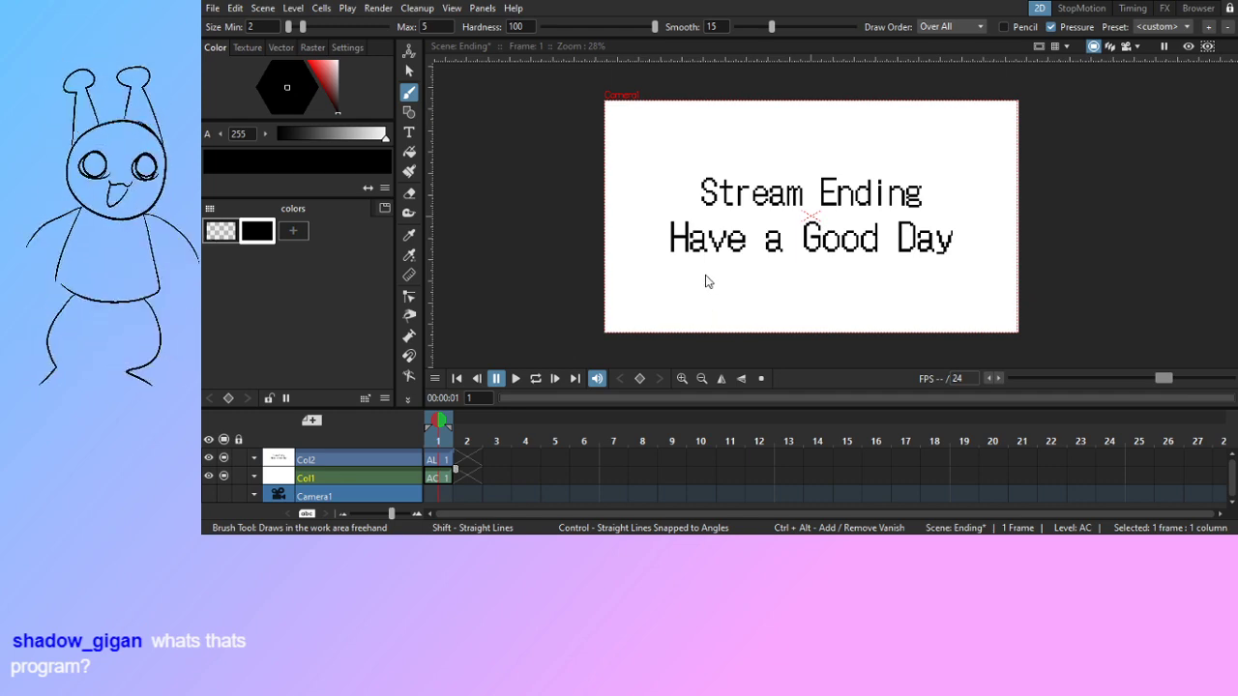
key("ctrl+v")
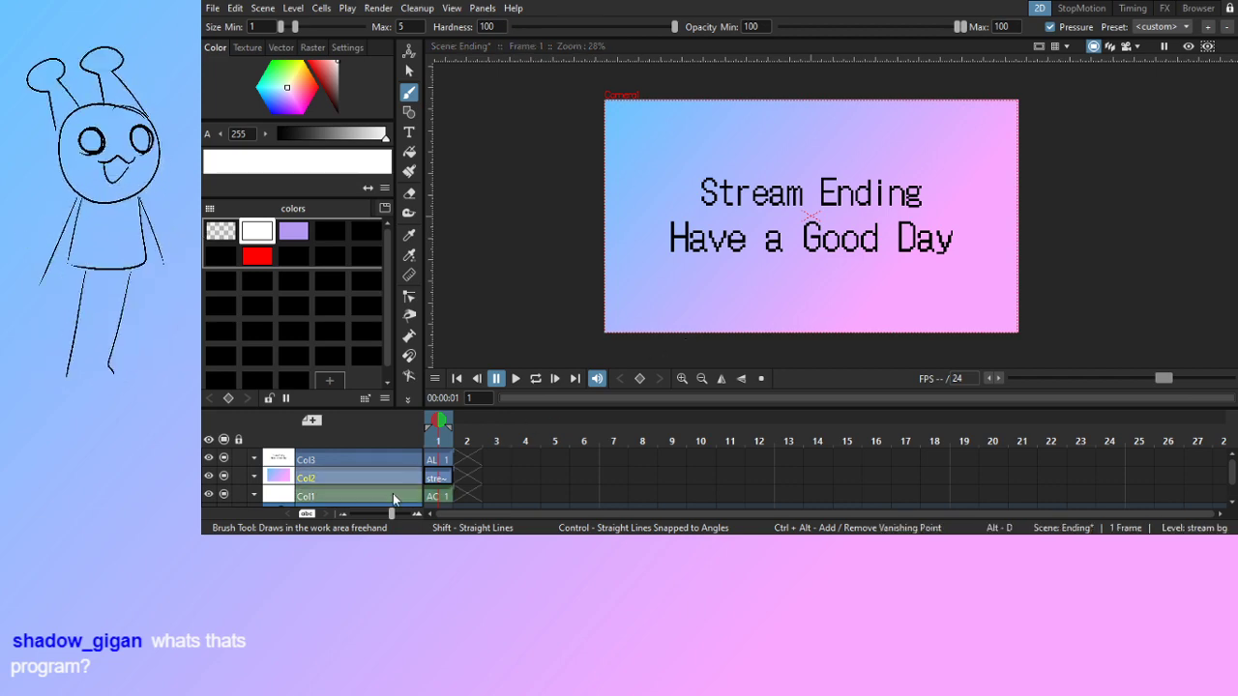
left_click_drag(400, 474, 398, 499)
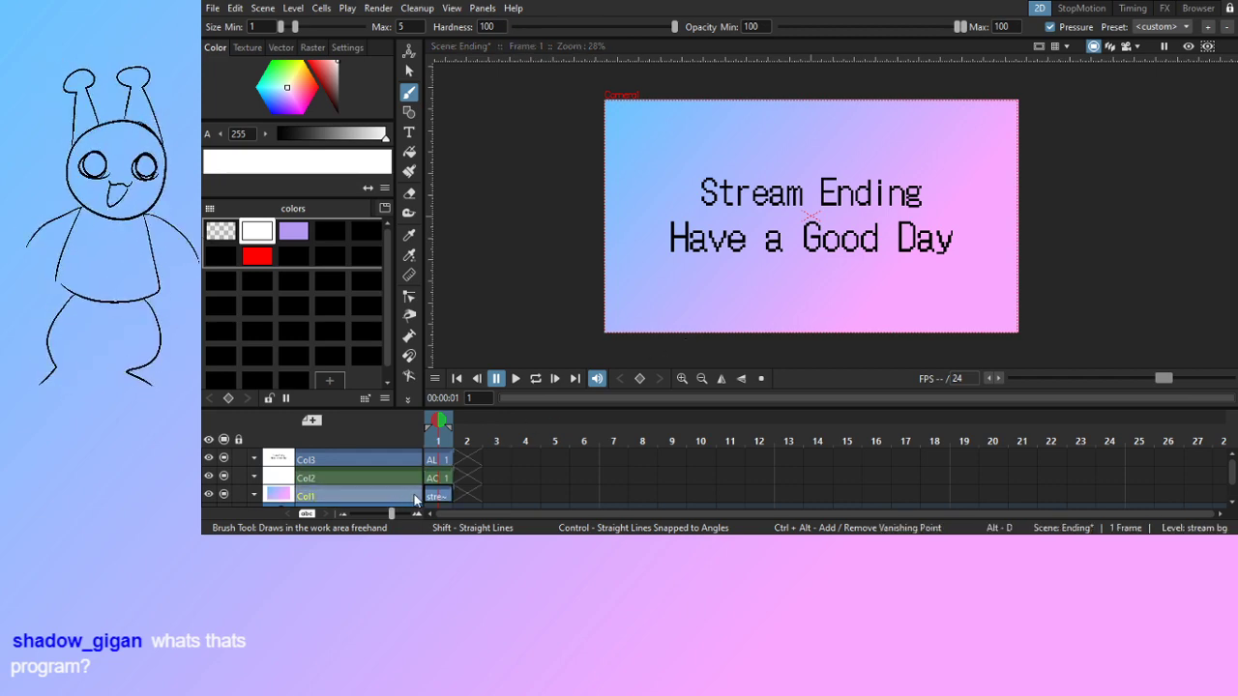
left_click(410, 480)
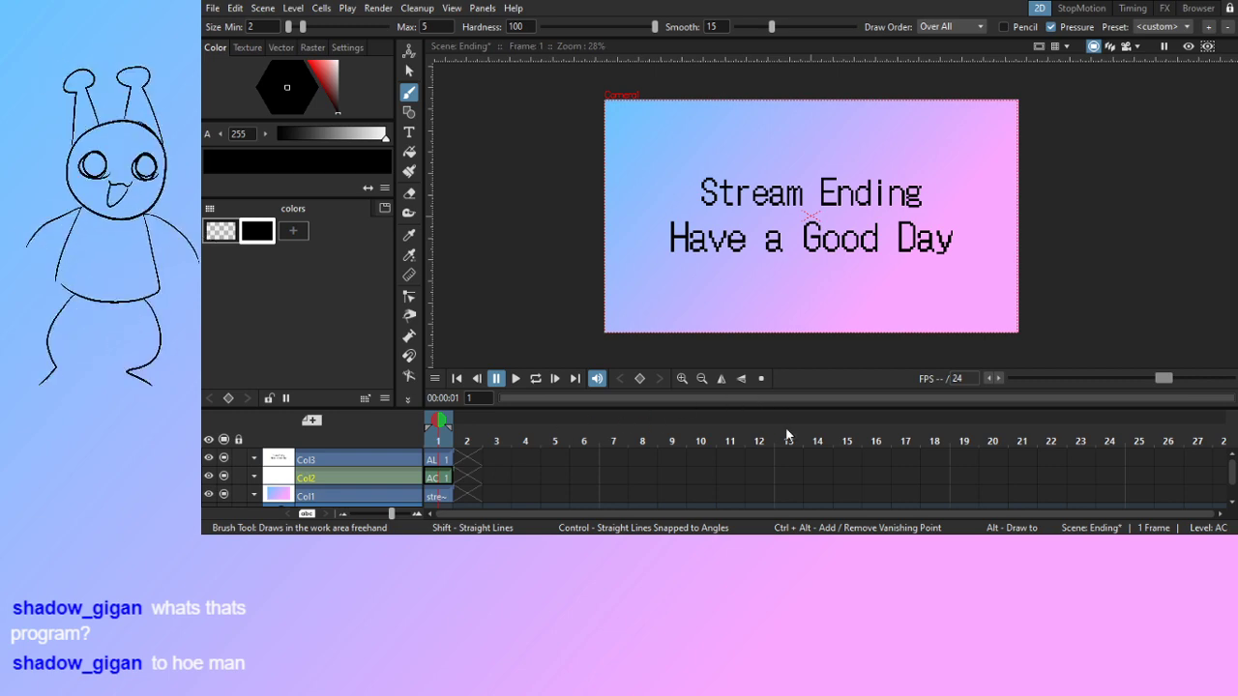
key("Delete")
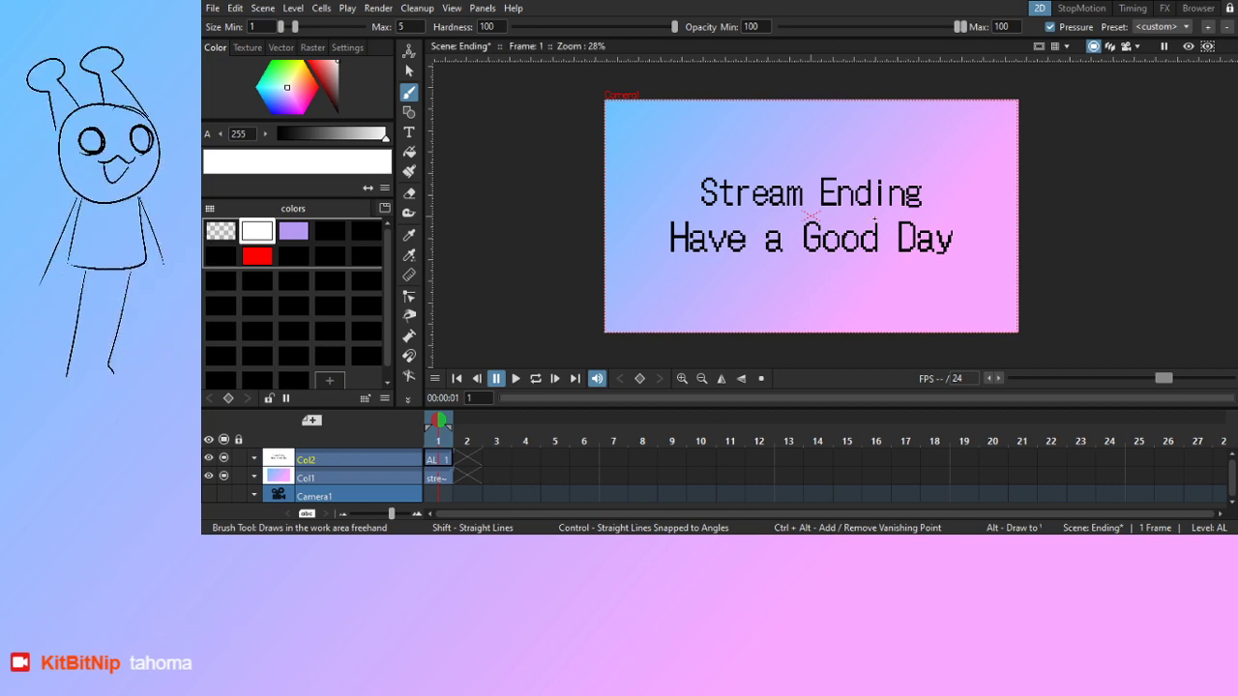
Extend the stream bg background's exposure from frame 1 to frame 48
mouse_move(972, 254)
left_mouse_down()
mouse_move(1019, 243)
mouse_move(982, 247)
left_mouse_up()
left_click_drag(441, 476, 1227, 471)
left_click_drag(1157, 510, 708, 493)
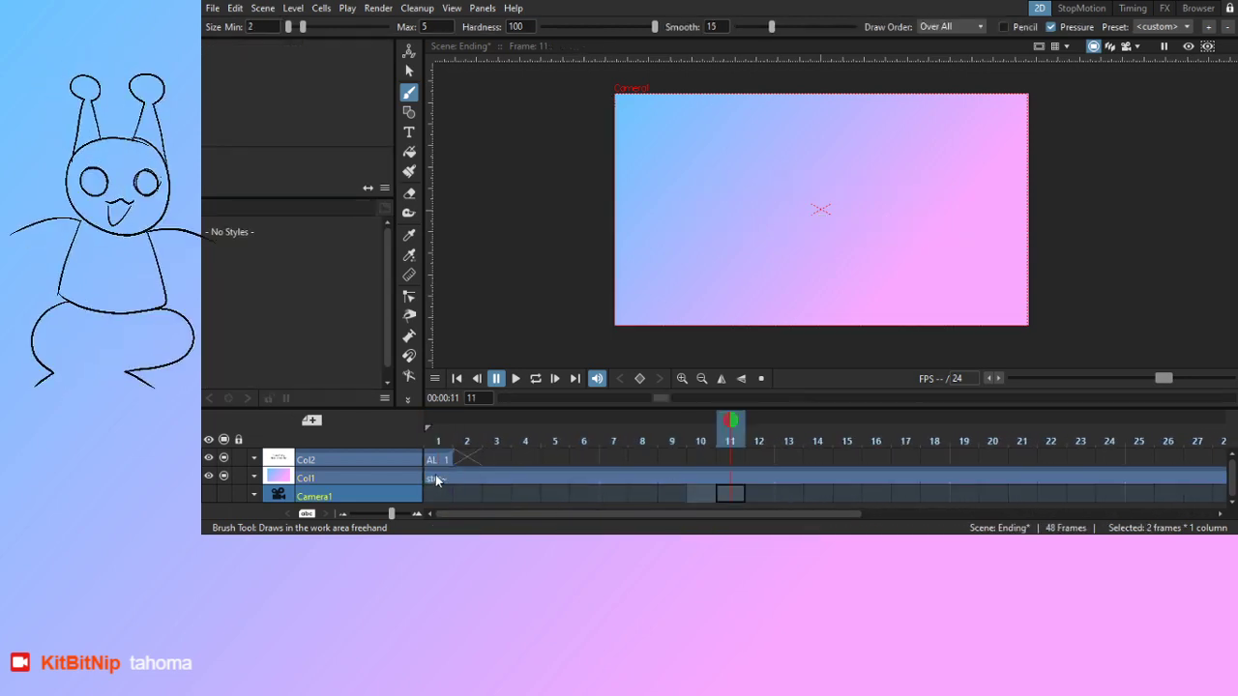
Extend the lettering cell in Col2 through frame 48 to match the background's length
left_click(440, 459)
left_click_drag(465, 453, 1171, 455)
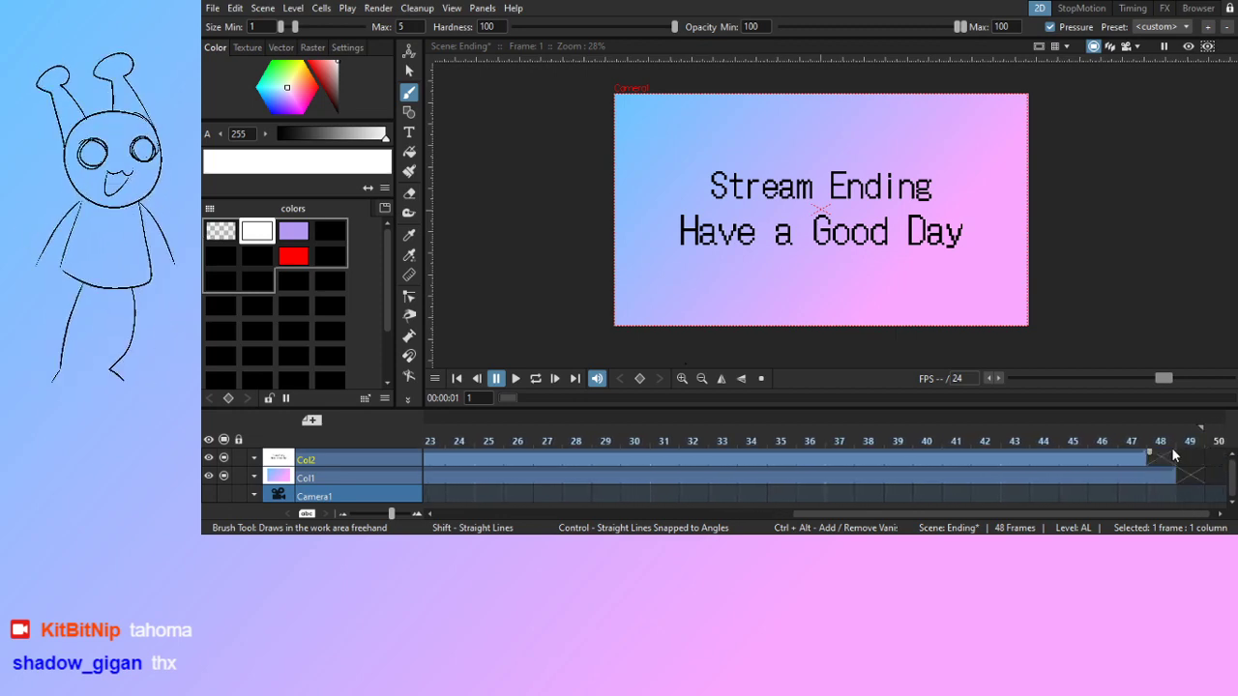
left_click_drag(1162, 513, 556, 509)
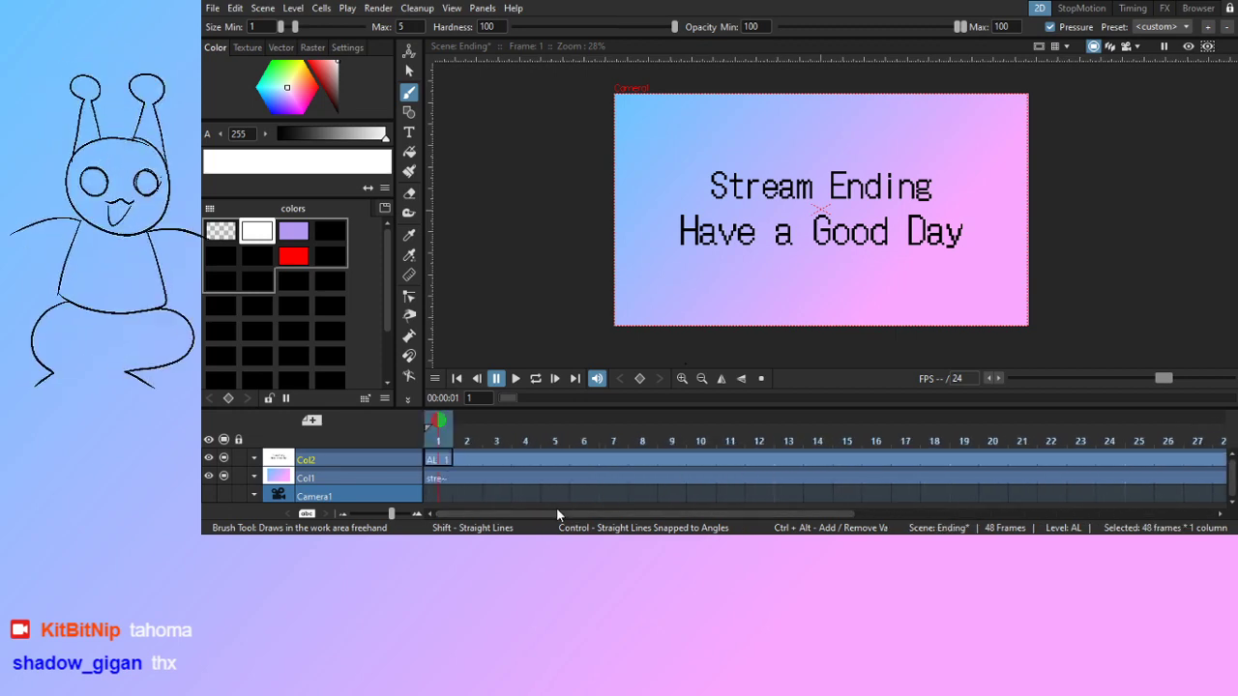
Select both lines of lettering on frame 1 and move them up about 705 px, with the X offset set to 0 px
left_click(448, 456)
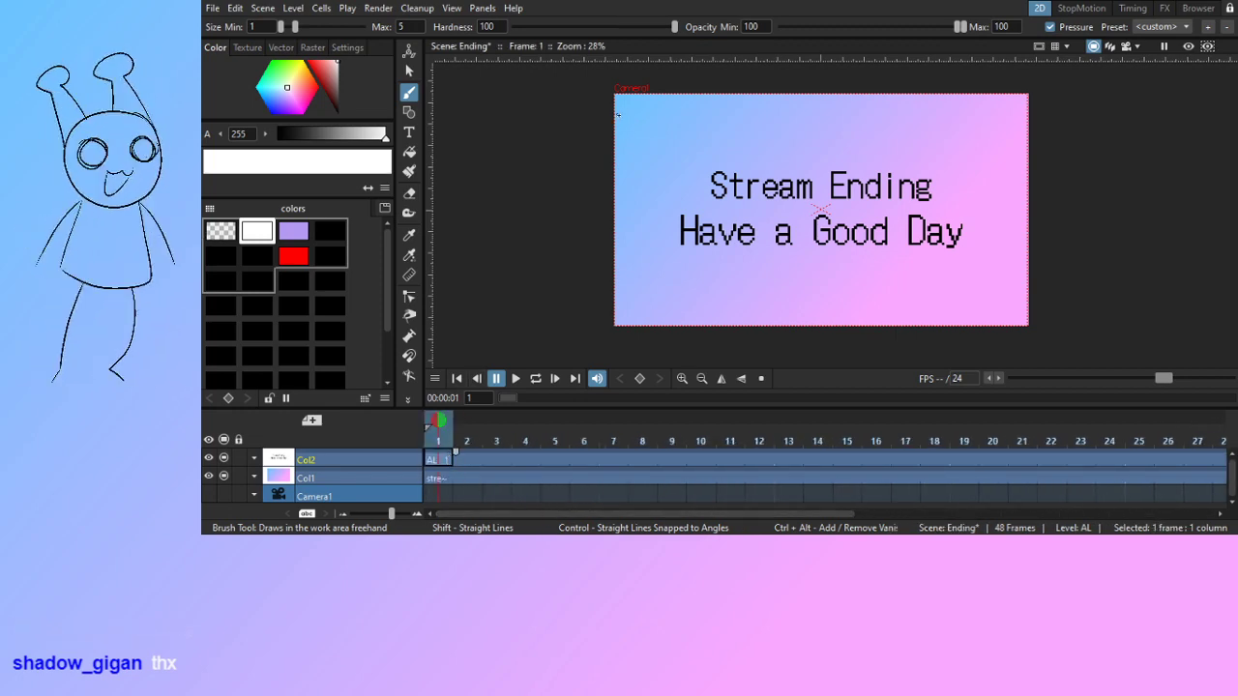
key("s")
mouse_move(664, 171)
left_mouse_down()
mouse_move(885, 155)
mouse_move(1010, 210)
left_mouse_up()
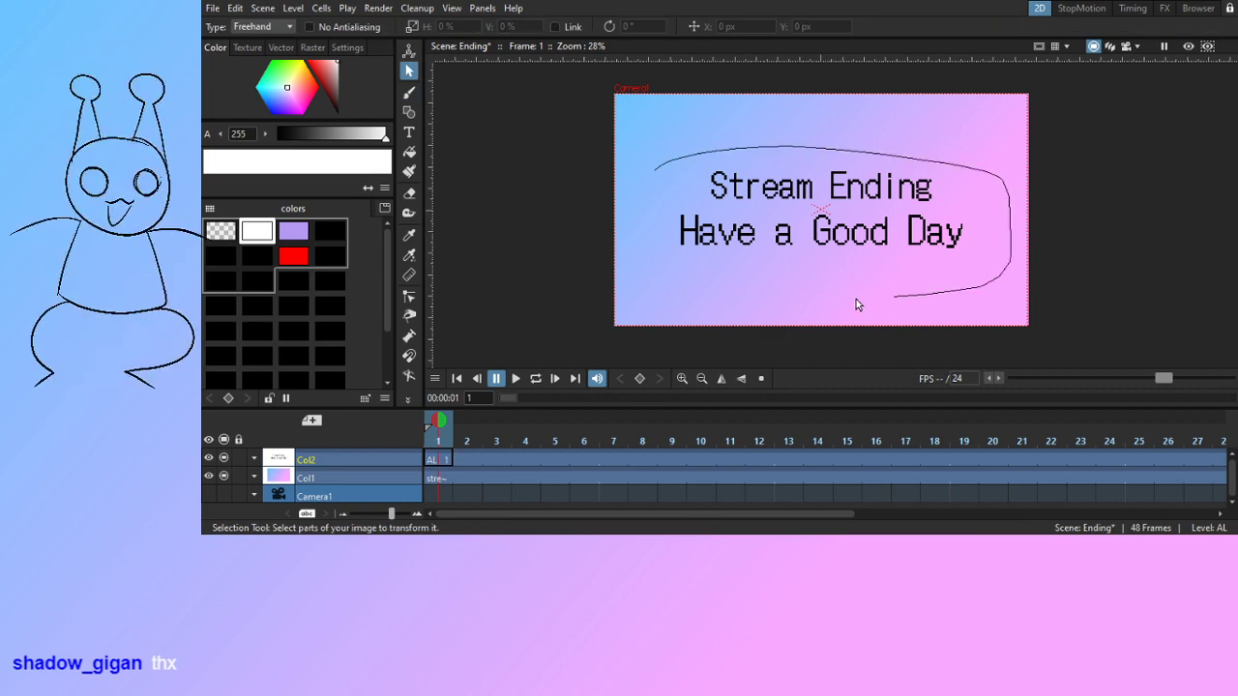
mouse_move(856, 305)
left_mouse_down()
mouse_move(741, 198)
mouse_move(791, 167)
mouse_move(716, 164)
mouse_move(803, 165)
mouse_move(788, 168)
mouse_move(805, 142)
left_mouse_up()
key("ctrl+s")
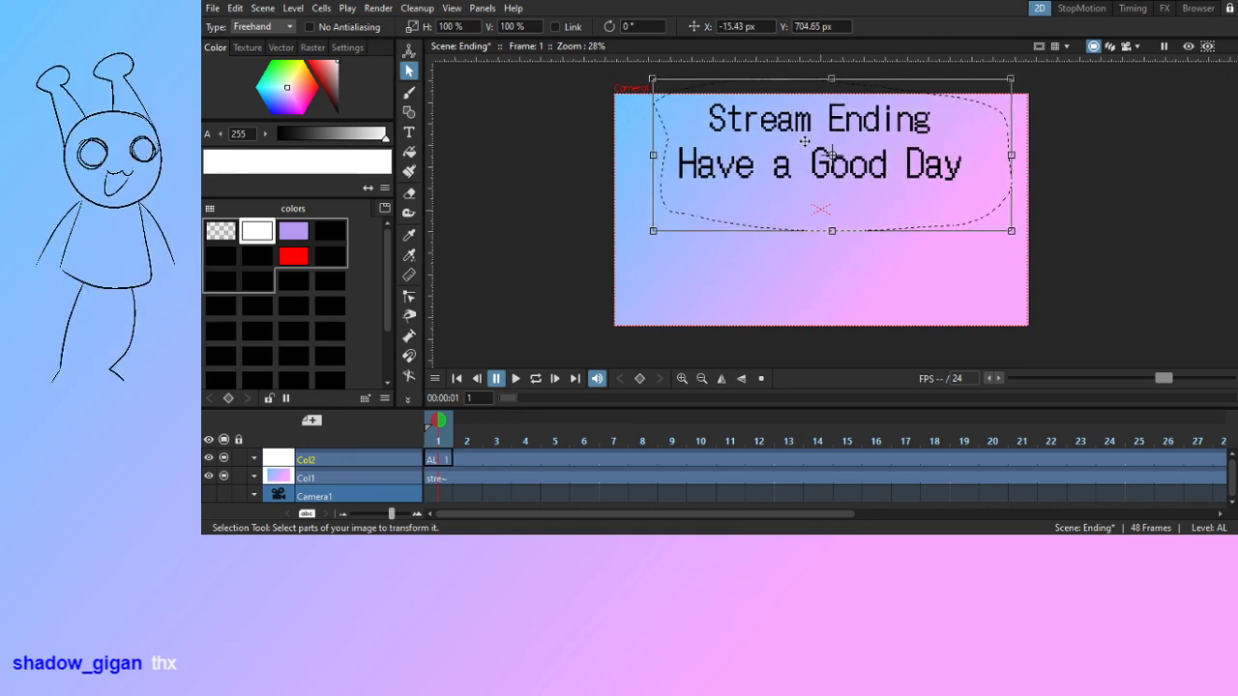
left_click(759, 26)
type("0")
key("Return")
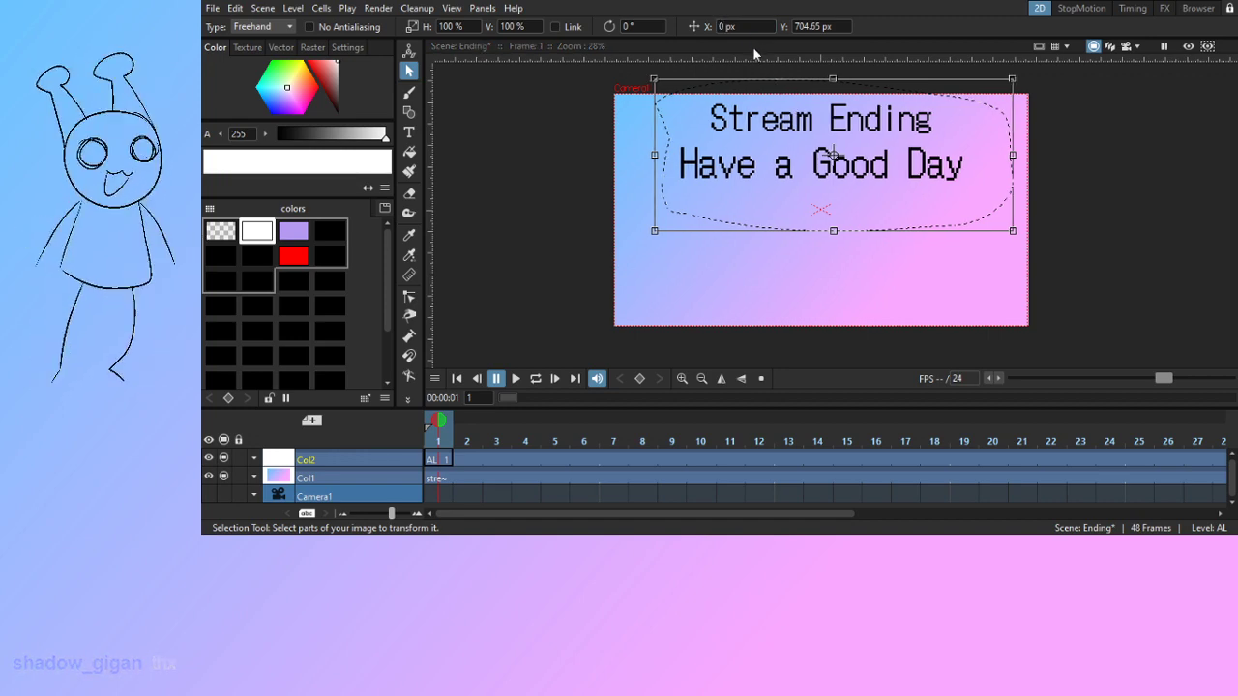
key("b")
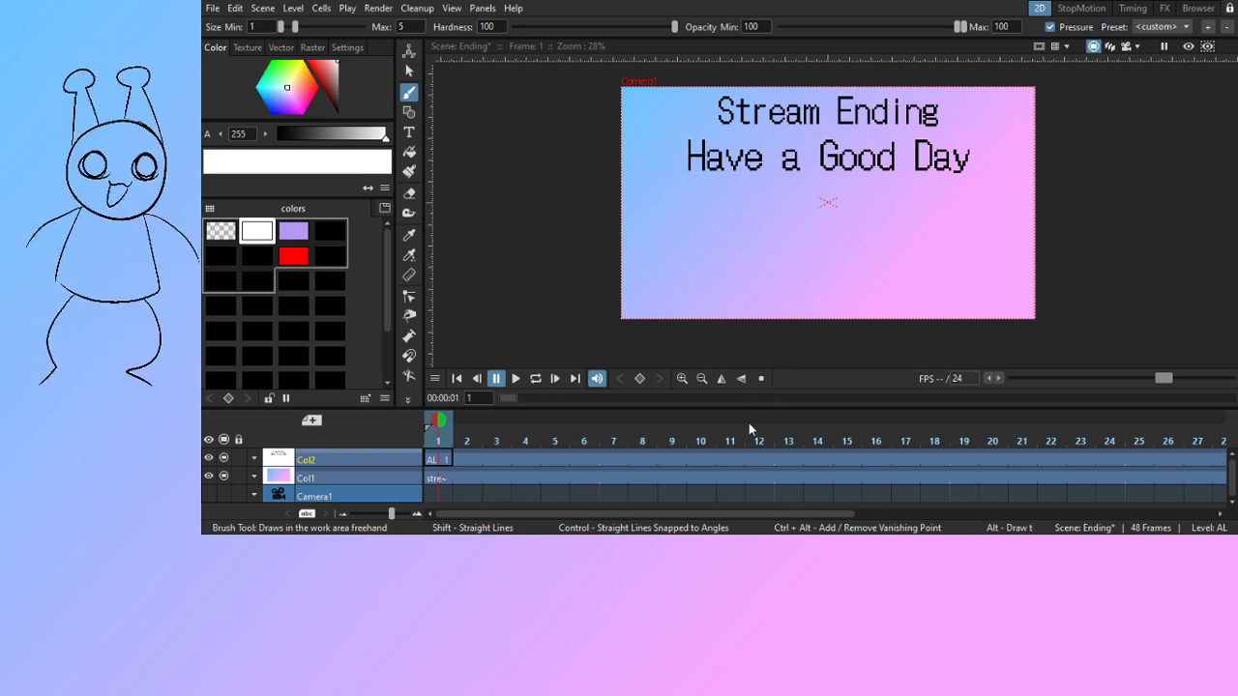
Add a new drawing level in a column above the lettering and extend its exposure to frame 48
key("alt+t")
left_click(443, 462)
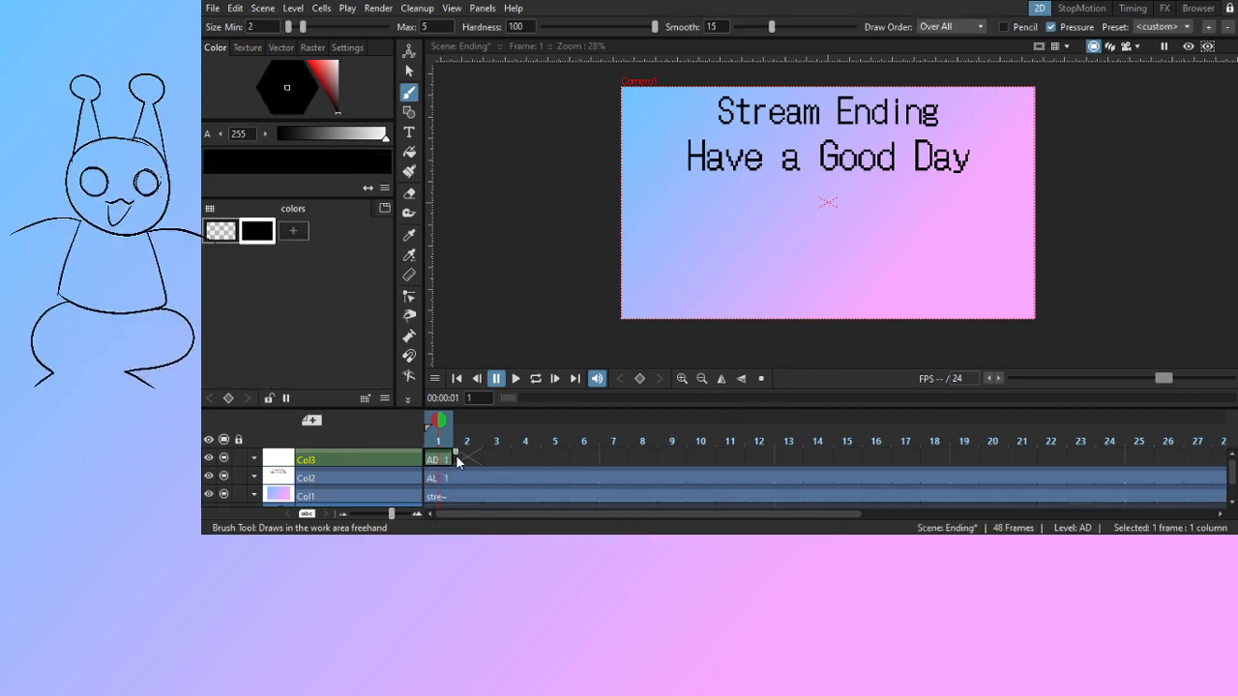
left_click_drag(455, 451, 1175, 456)
left_click_drag(1115, 513, 435, 514)
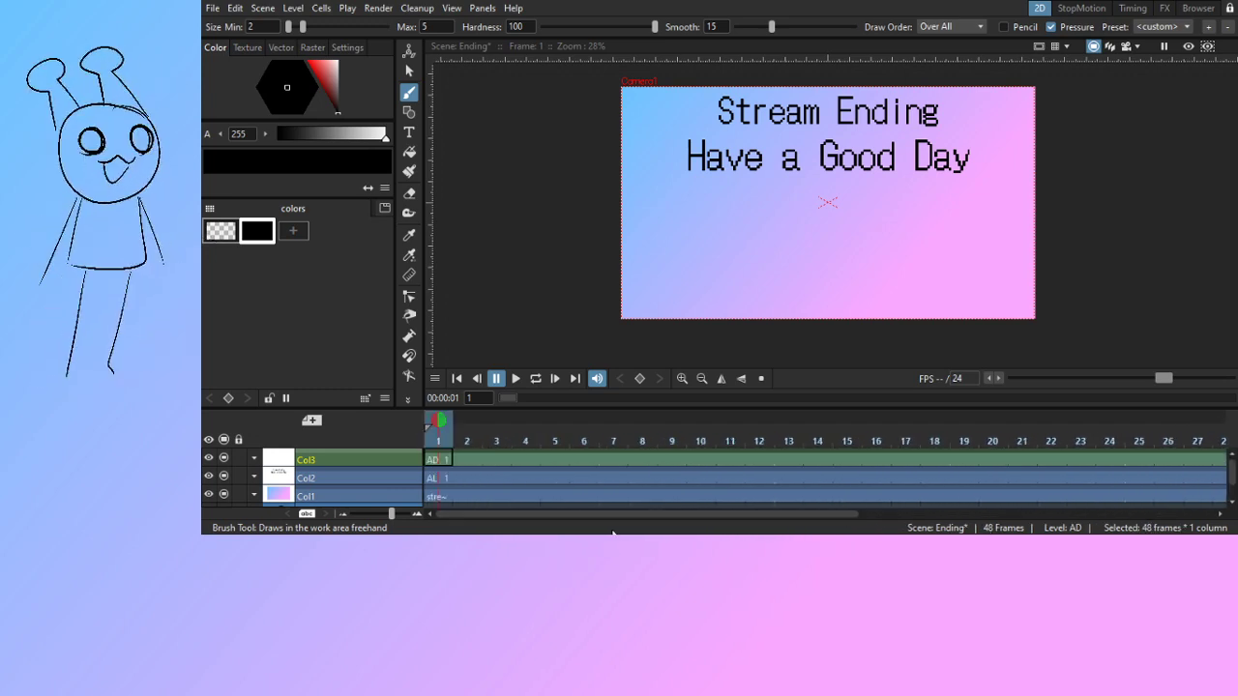
left_click(437, 460)
Add another drawing level in a new column above Col3 and turn off its preview visibility
scroll(818, 246, "up", 3)
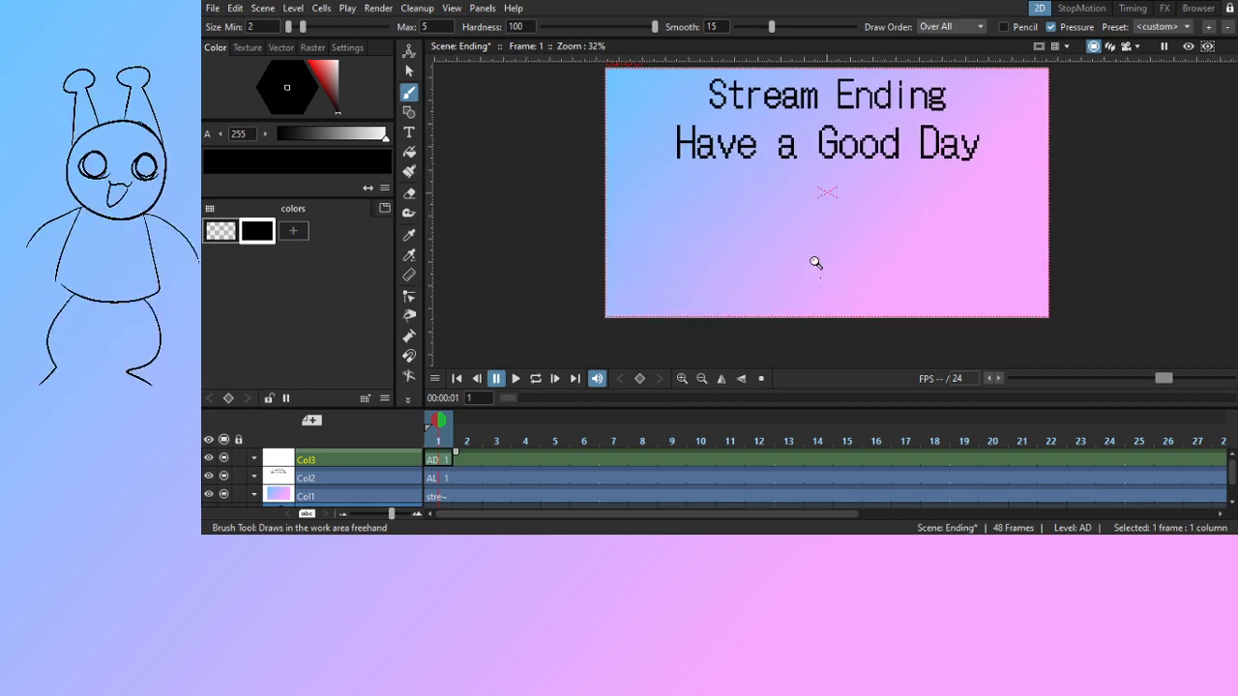
scroll(682, 296, "up", 2)
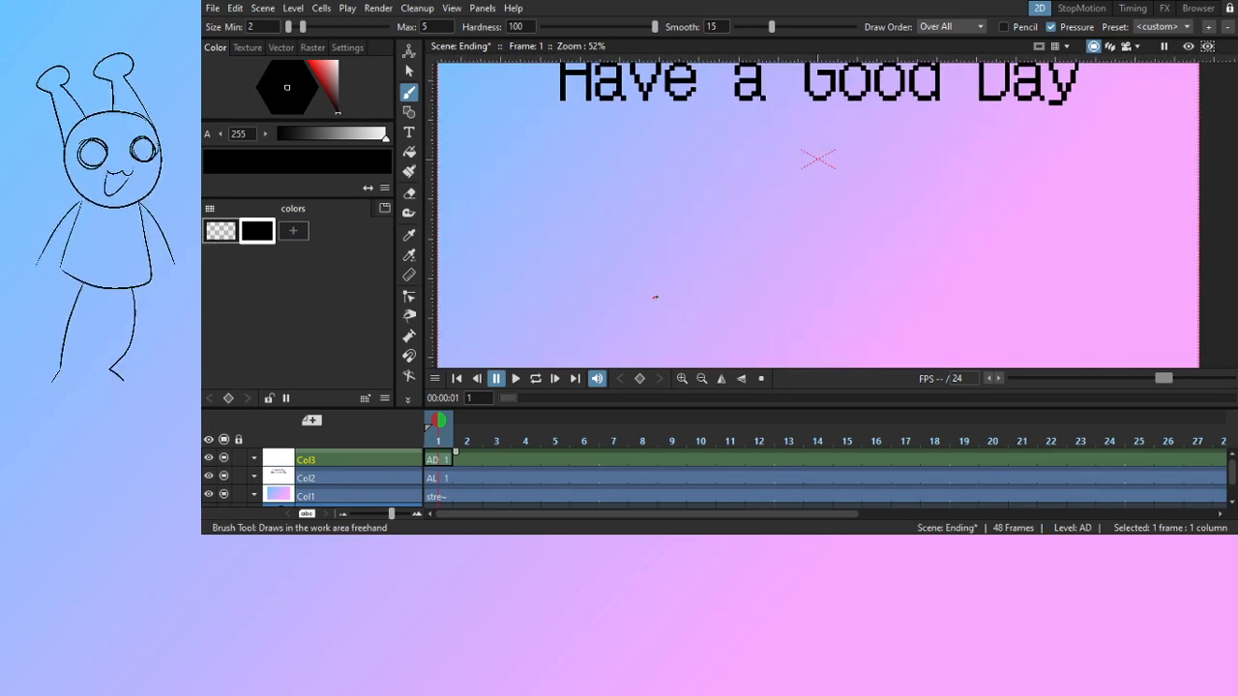
scroll(682, 268, "up", 1)
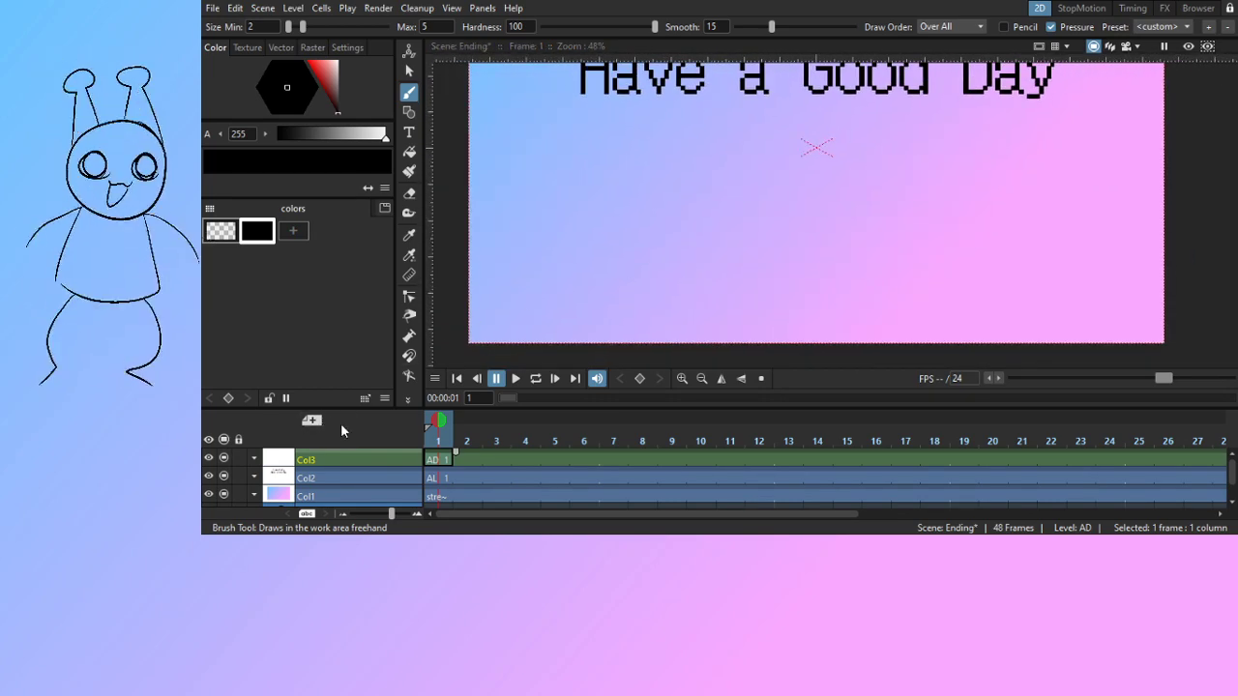
left_click(509, 418)
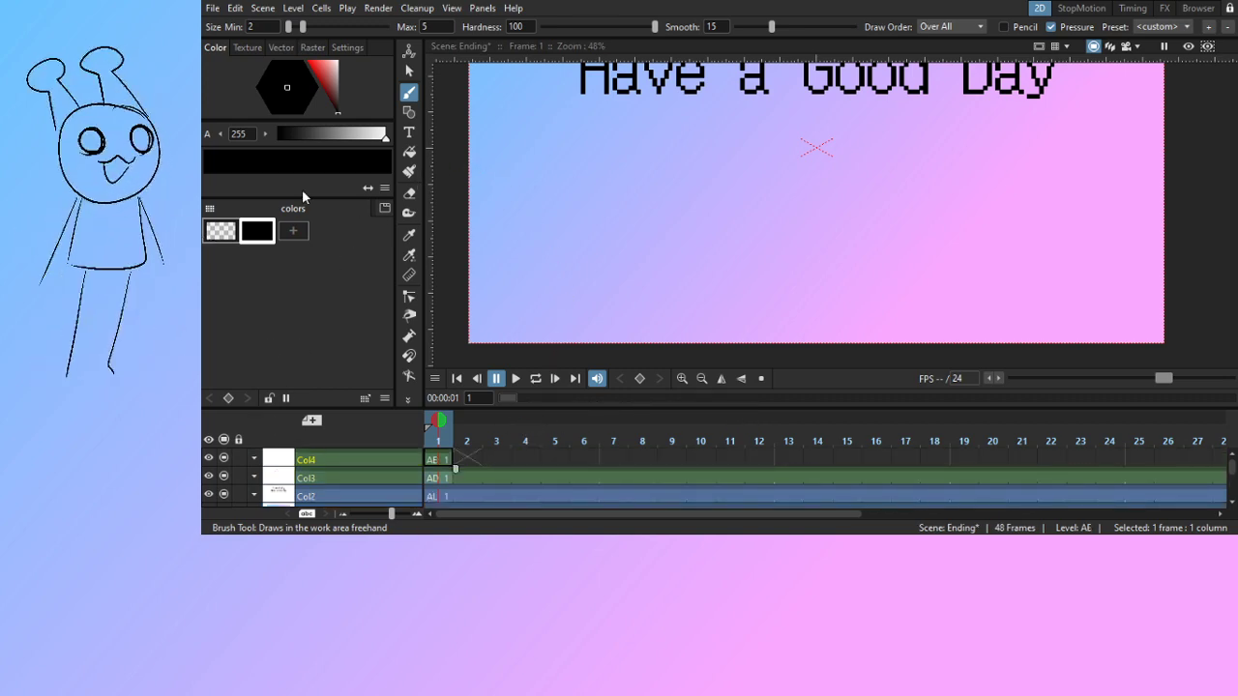
left_click(208, 460)
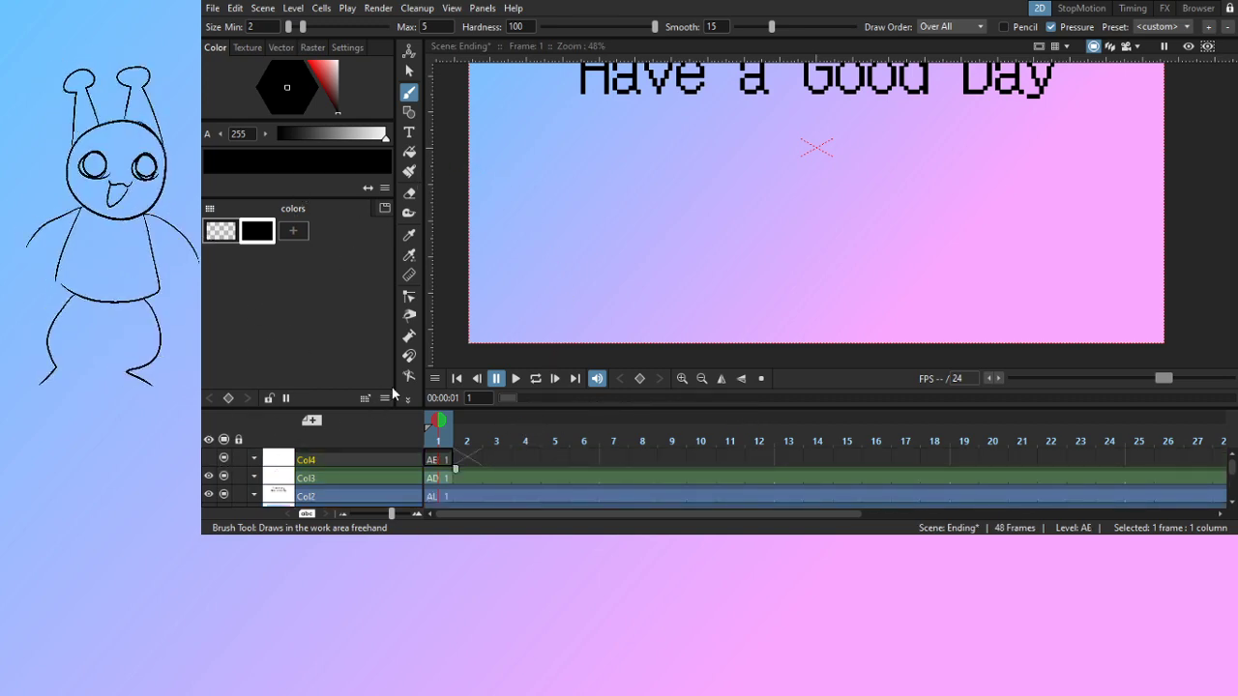
Add a new style to the palette and set its color to pure bright red
left_click(295, 230)
left_click(305, 70)
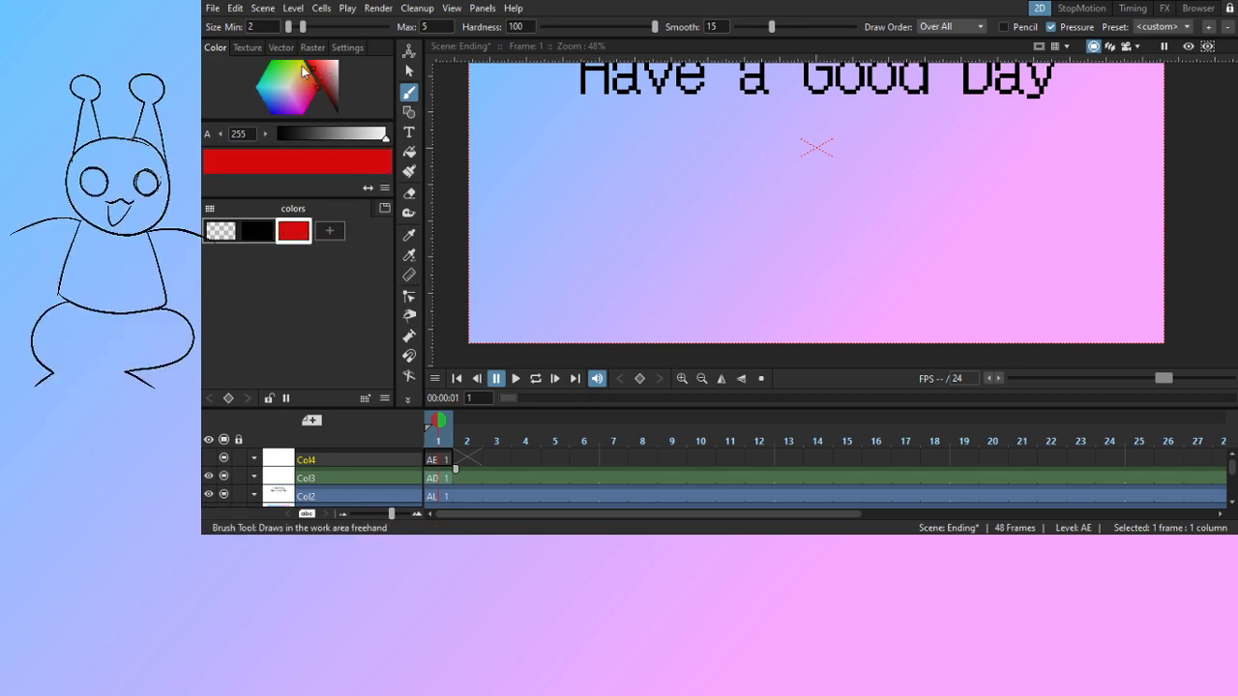
left_click_drag(303, 67, 283, 50)
Sketch the character's head as a rough red circle below the lettering on frame 1 of Col4
left_click_drag(846, 212, 845, 221)
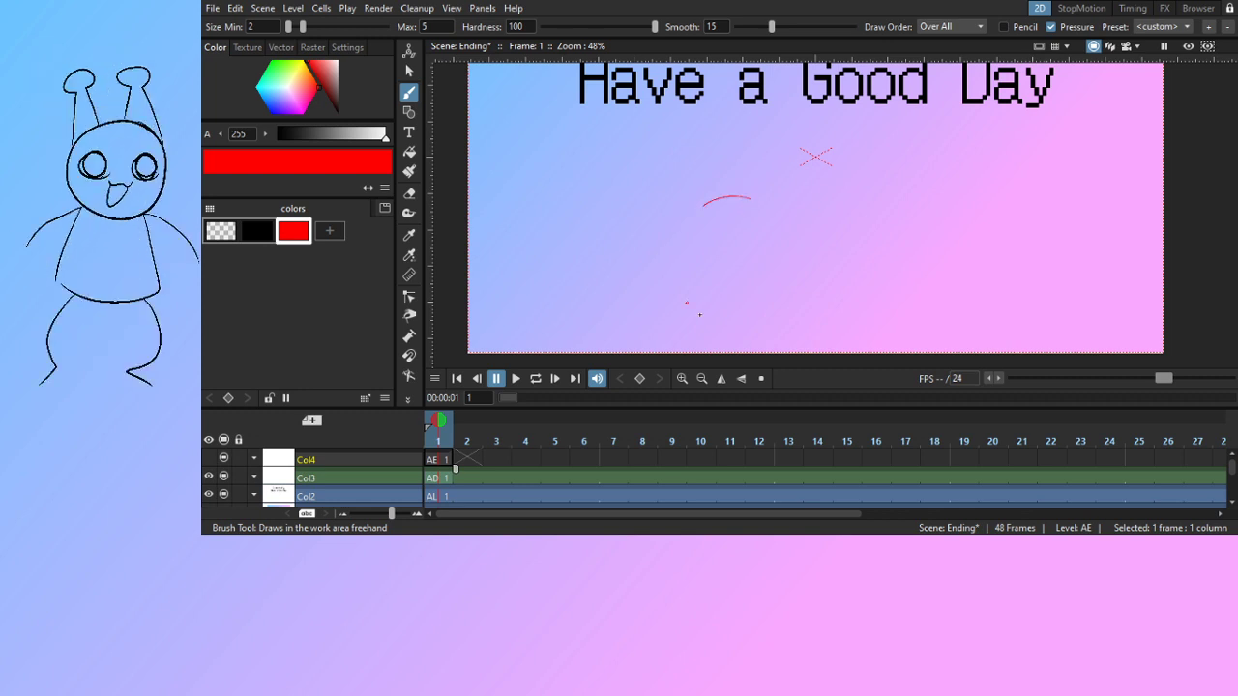
mouse_move(700, 314)
left_mouse_down()
mouse_move(790, 235)
mouse_move(682, 208)
mouse_move(677, 276)
mouse_move(803, 276)
mouse_move(763, 204)
mouse_move(669, 250)
mouse_move(778, 276)
left_mouse_up()
key("ctrl+z")
key("ctrl+z")
mouse_move(695, 302)
left_mouse_down()
mouse_move(794, 285)
mouse_move(748, 185)
mouse_move(674, 236)
mouse_move(736, 305)
mouse_move(795, 266)
left_mouse_up()
mouse_move(759, 290)
left_mouse_down()
mouse_move(708, 199)
mouse_move(887, 233)
left_mouse_up()
key("ctrl+z")
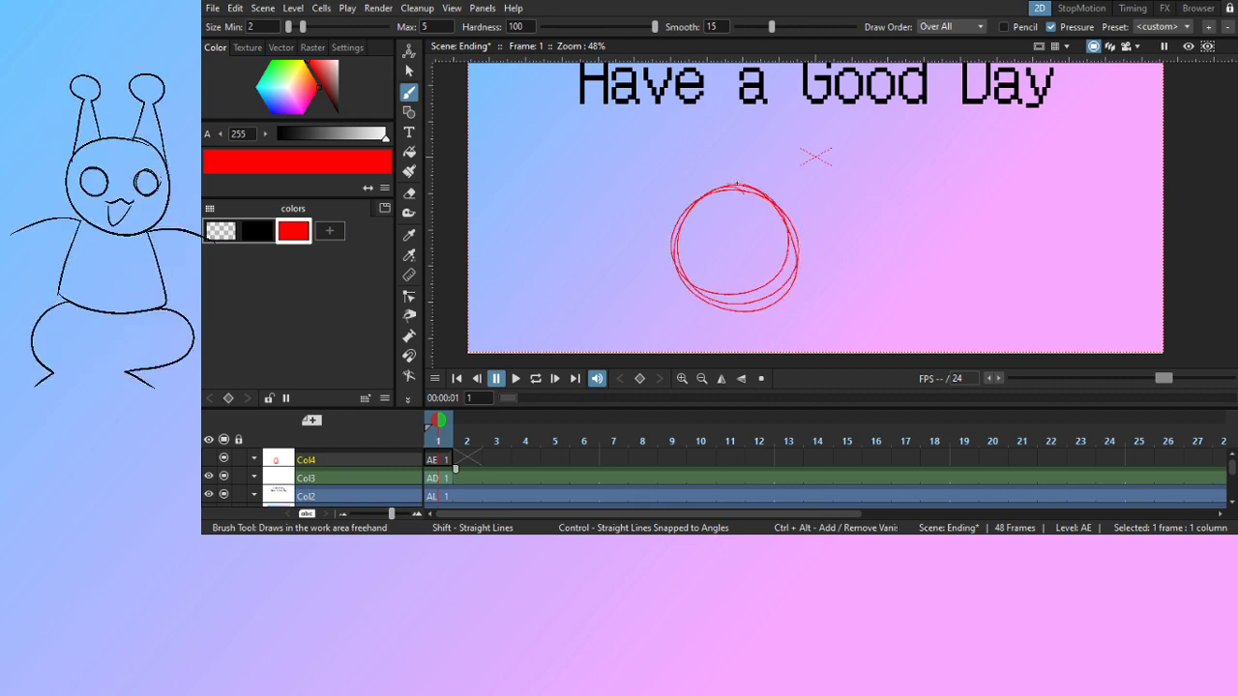
Sketch a large domed arc for the body, rising from the top of the head and curving down to the ground on the right
left_click_drag(741, 184, 782, 172)
left_click_drag(866, 175, 916, 288)
key("ctrl+z")
mouse_move(737, 183)
left_mouse_down()
mouse_move(834, 152)
mouse_move(915, 213)
mouse_move(934, 307)
left_mouse_up()
key("ctrl+z")
mouse_move(741, 184)
left_mouse_down()
mouse_move(816, 152)
mouse_move(945, 302)
left_mouse_up()
Close the dome with a nearly straight base line from the bottom of the head to the arc's lower end
left_click_drag(787, 304, 959, 311)
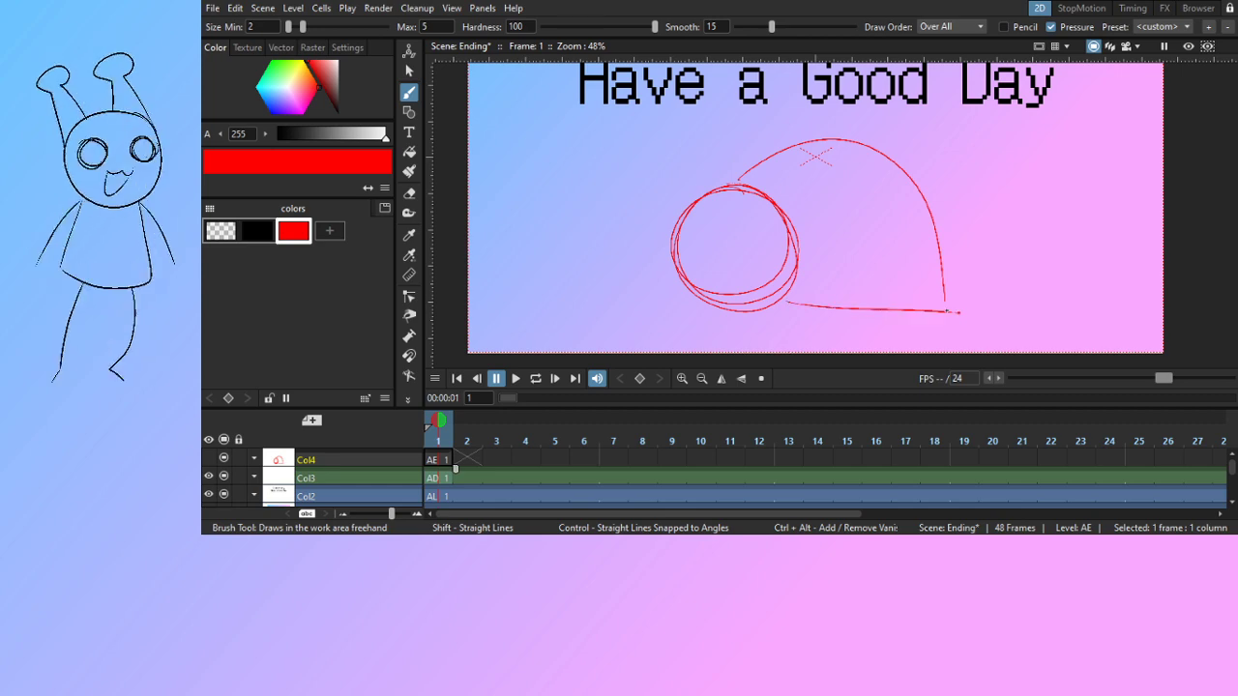
key("ctrl+z")
left_click_drag(786, 308, 949, 309)
key("ctrl+z")
left_click_drag(779, 302, 938, 299)
key("ctrl+z")
left_click_drag(773, 304, 943, 303)
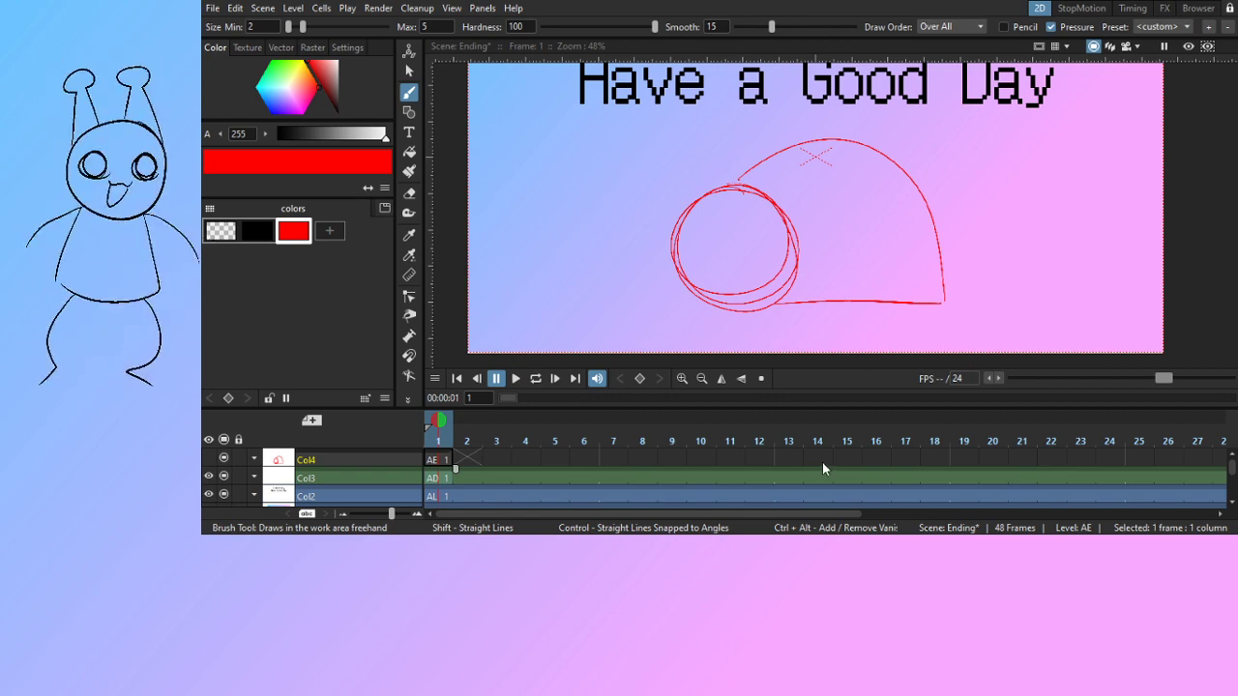
Sketch a curved band around the right side of the head, from its top down to the base line
left_click_drag(775, 225, 731, 168)
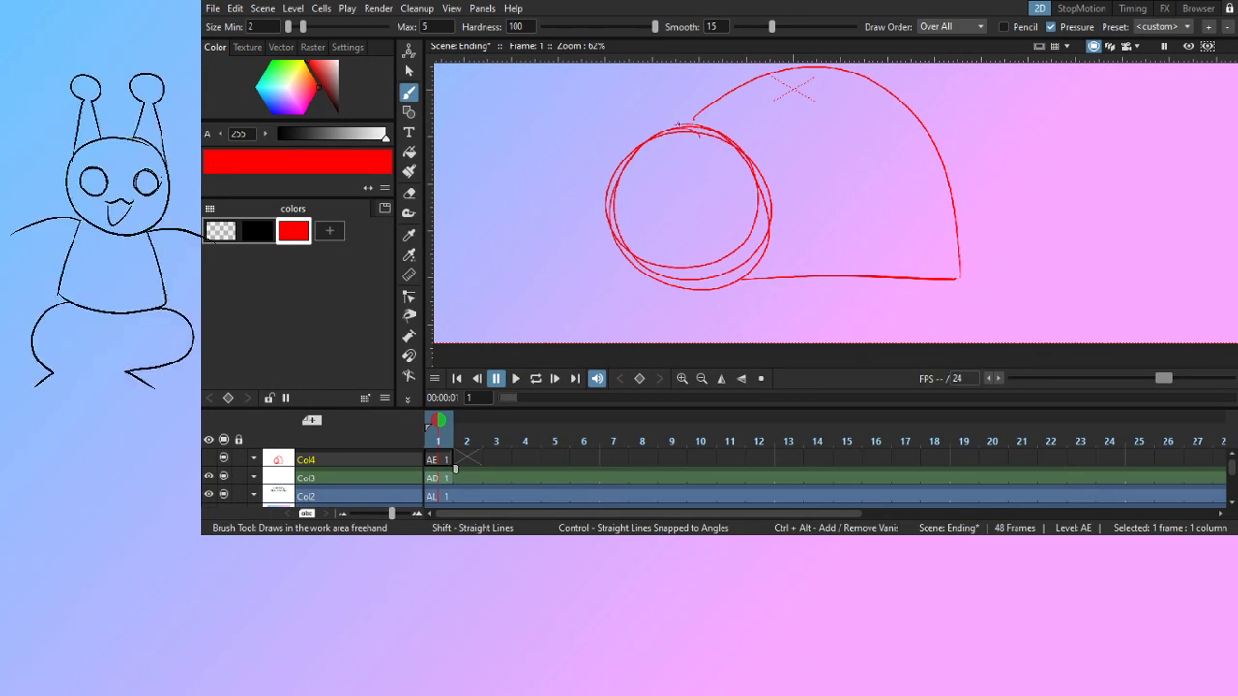
mouse_move(691, 101)
left_mouse_down()
mouse_move(682, 122)
mouse_move(826, 277)
left_mouse_up()
key("ctrl+z")
key("ctrl+z")
mouse_move(696, 101)
left_mouse_down()
mouse_move(785, 175)
mouse_move(809, 241)
mouse_move(749, 283)
mouse_move(807, 282)
mouse_move(742, 285)
mouse_move(779, 280)
left_mouse_up()
key("ctrl+z")
key("ctrl+z")
left_click_drag(682, 168, 744, 180)
Erase the overlapping line ends where the band meets the dome arc near the head and the base line
scroll(744, 177, "up", 4)
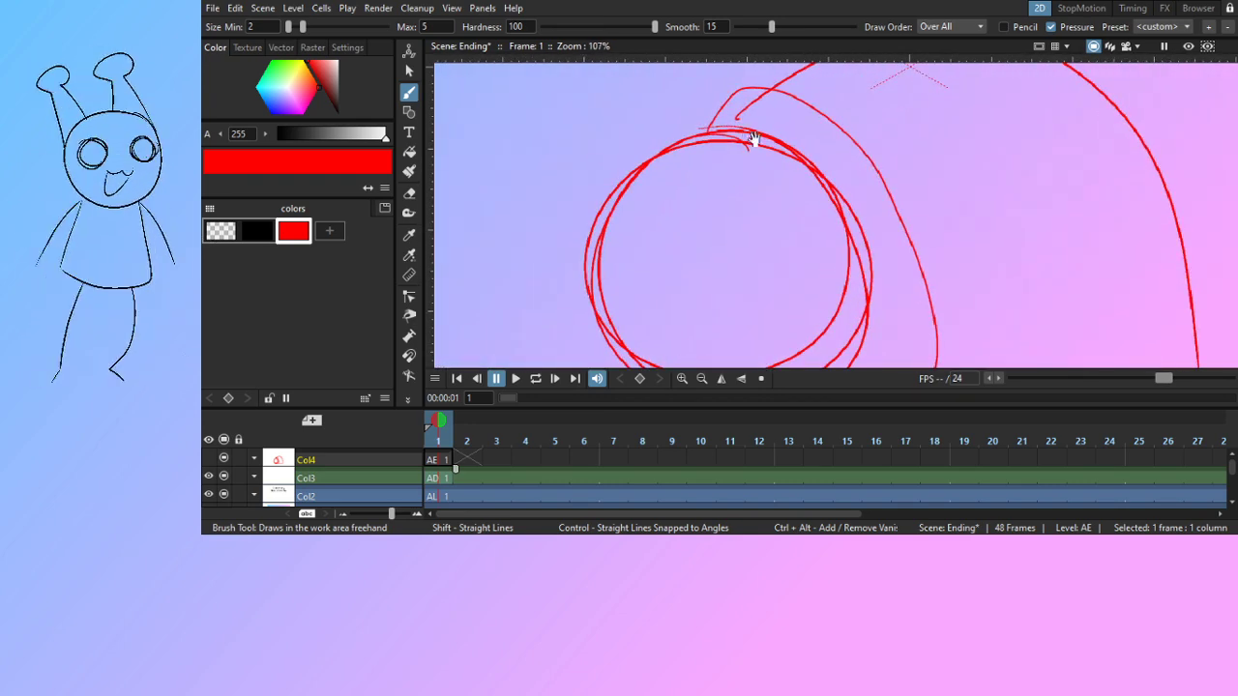
left_click_drag(752, 138, 715, 169)
key("a")
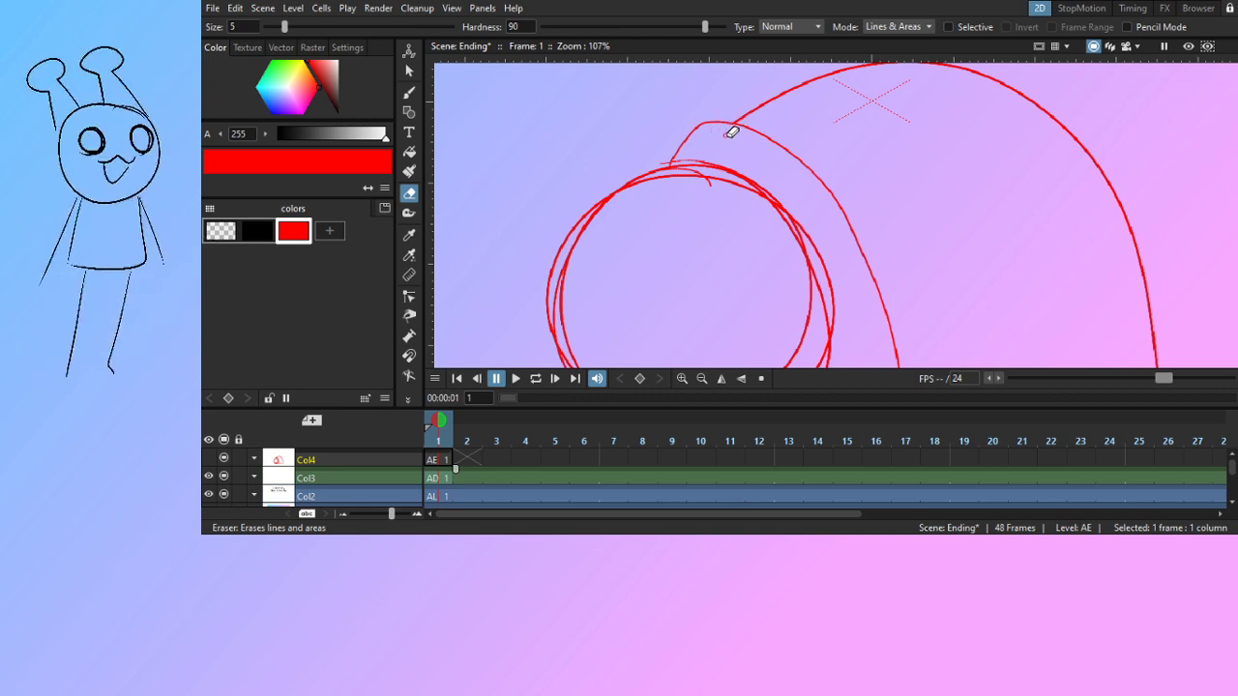
left_click_drag(837, 350, 771, 202)
left_click_drag(795, 270, 782, 307)
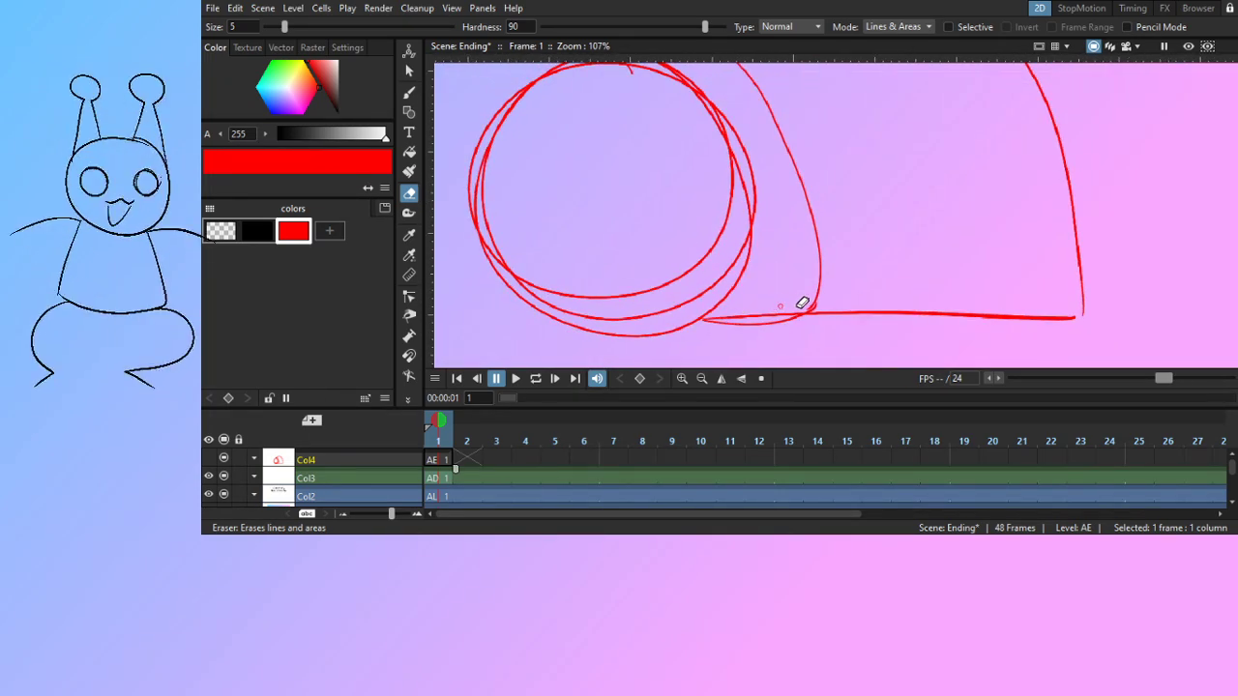
left_click_drag(896, 251, 953, 232)
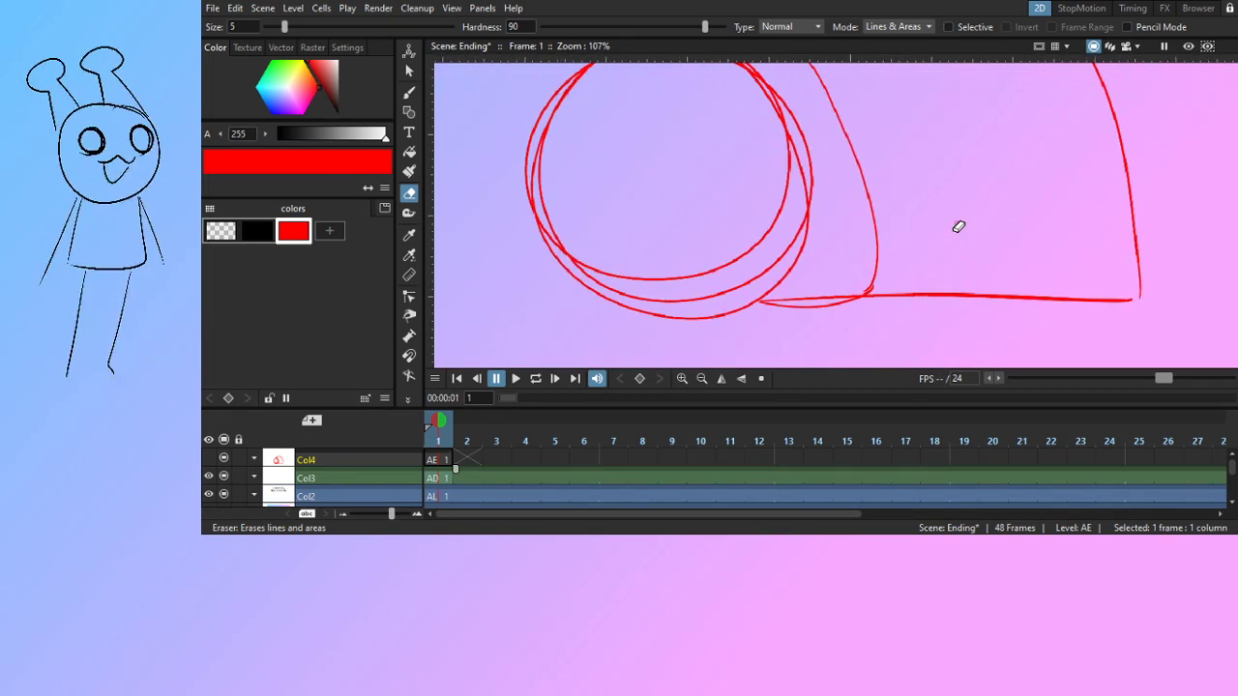
scroll(959, 226, "down", 4)
scroll(923, 280, "up", 2)
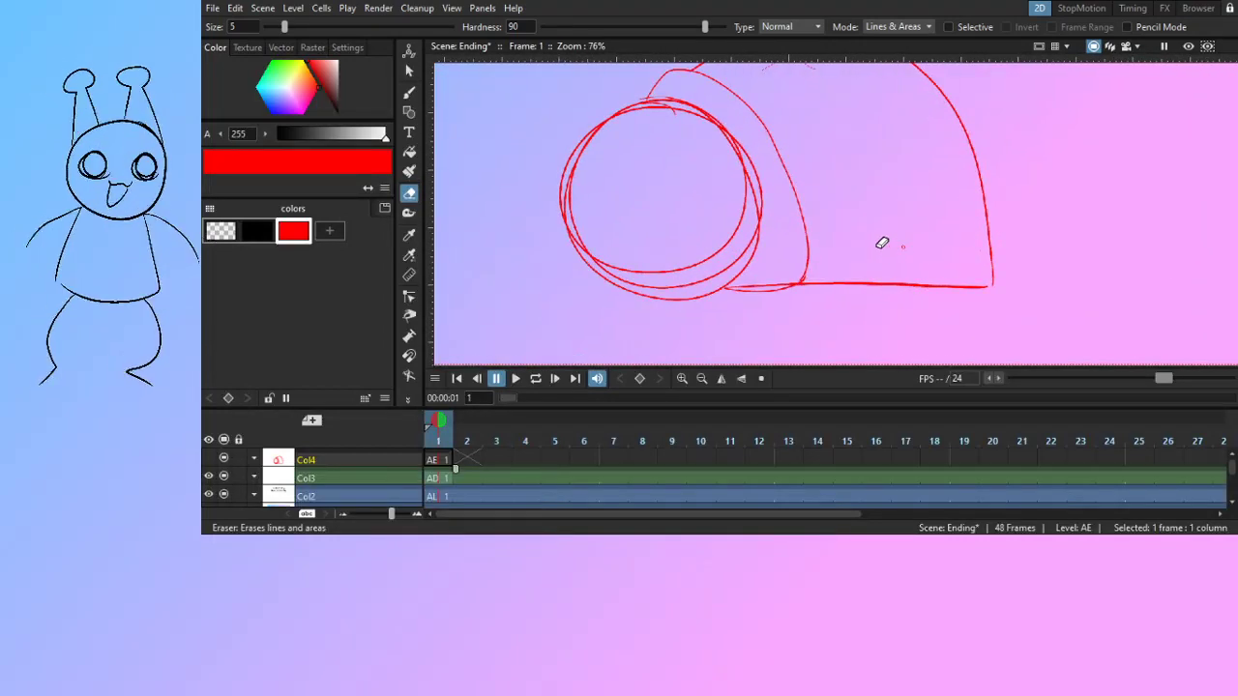
left_click_drag(851, 226, 887, 271)
Sketch the right antenna with a round tip, rising diagonally from the head over the dome
key("b")
left_click_drag(760, 208, 746, 244)
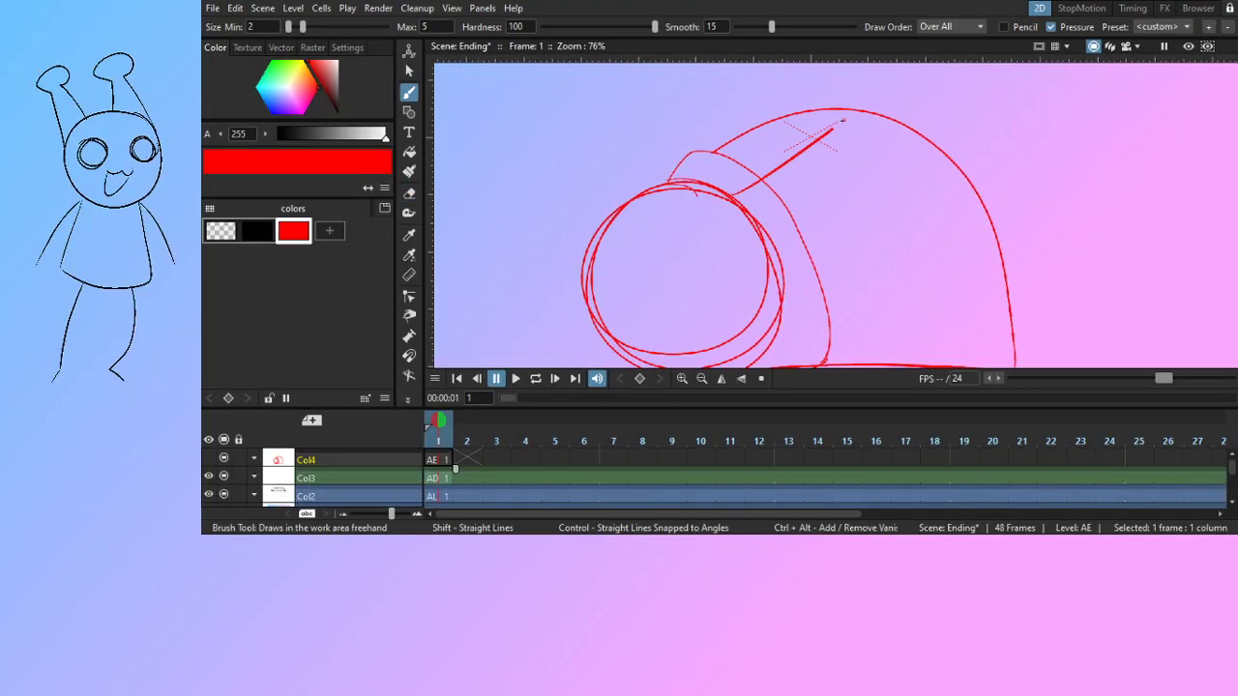
left_click_drag(732, 198, 834, 132)
key("ctrl+z")
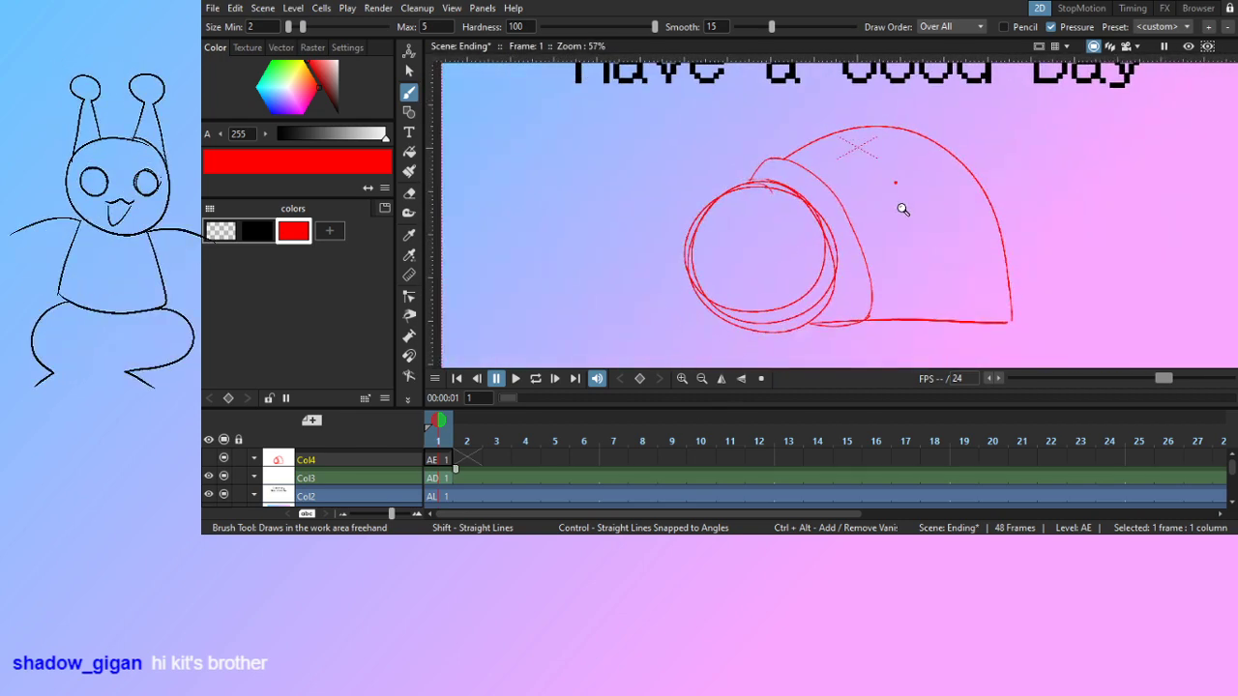
left_click_drag(896, 187, 956, 135)
mouse_move(948, 183)
left_mouse_down()
mouse_move(951, 210)
mouse_move(946, 186)
mouse_move(905, 237)
left_mouse_up()
left_click_drag(856, 190, 843, 248)
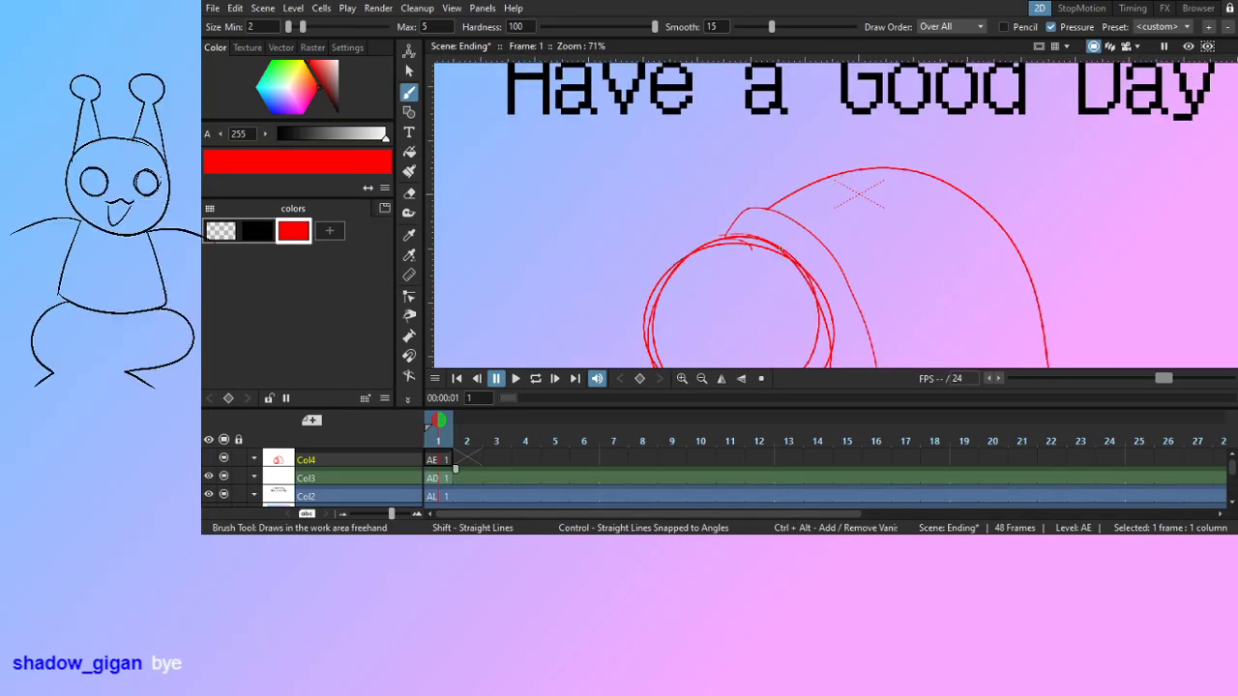
mouse_move(781, 247)
left_mouse_down()
mouse_move(843, 147)
mouse_move(864, 176)
mouse_move(810, 291)
left_mouse_up()
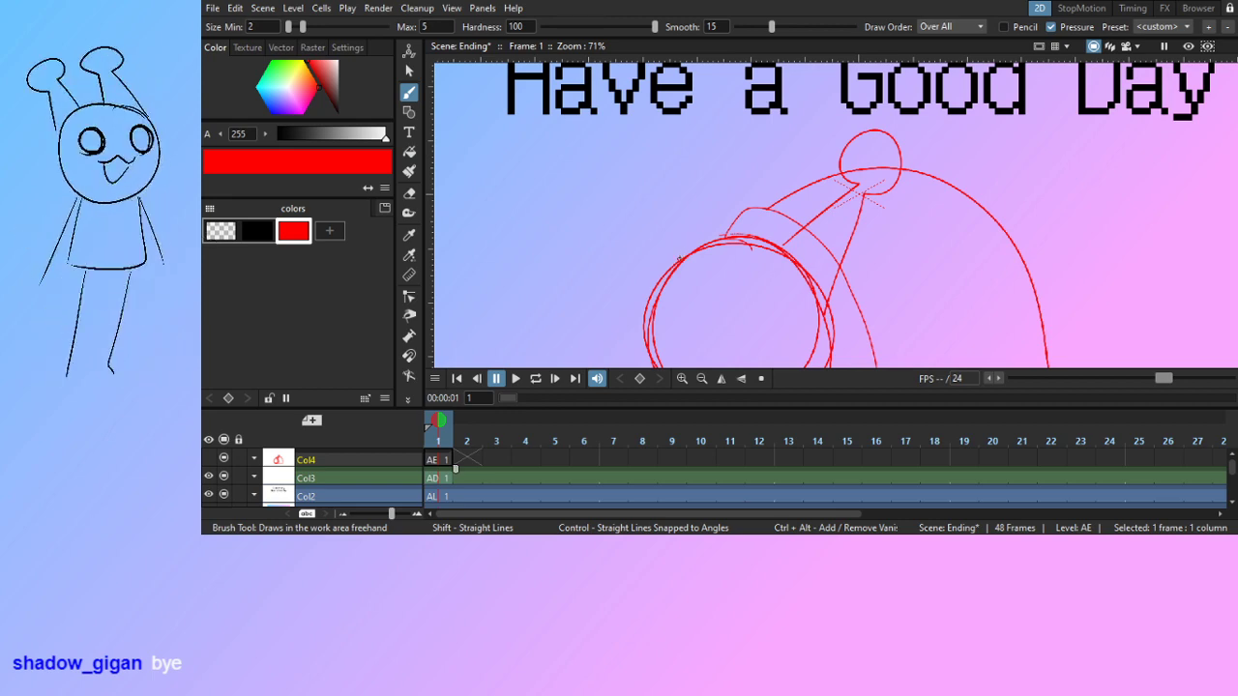
Sketch the left antenna rising from the upper left of the head, matching the right antenna
mouse_move(669, 270)
left_mouse_down()
mouse_move(739, 131)
mouse_move(757, 179)
mouse_move(738, 180)
mouse_move(747, 238)
left_mouse_up()
key("ctrl+z")
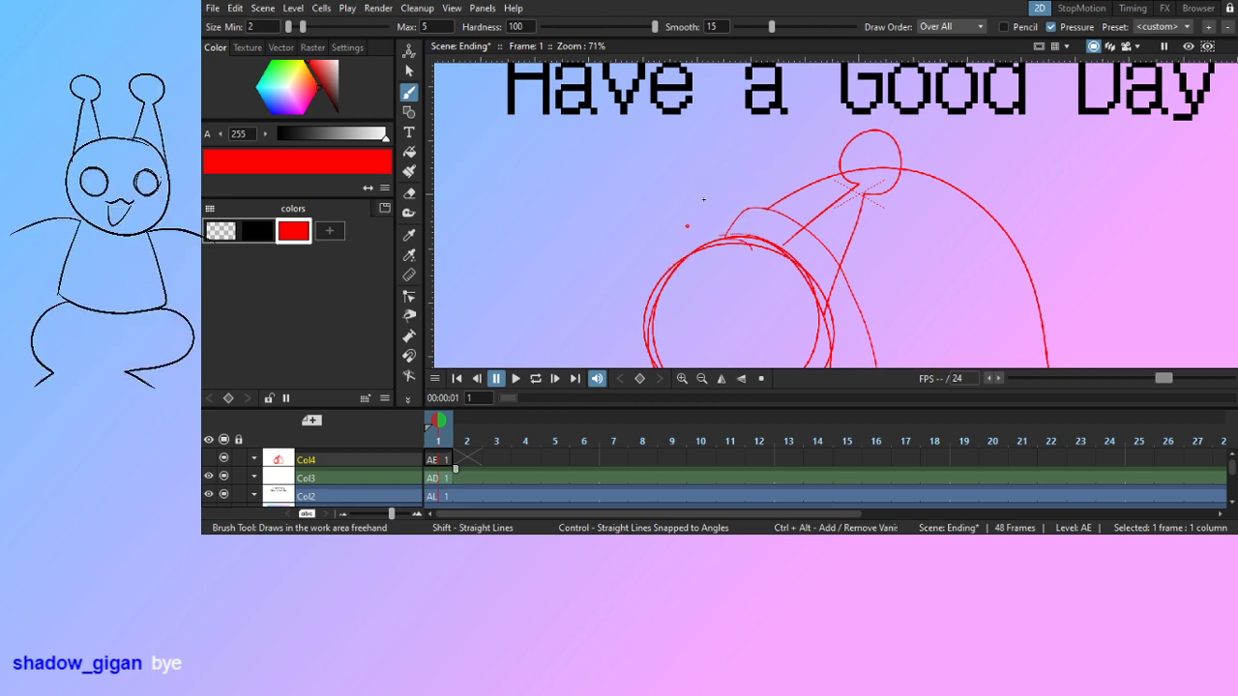
left_click_drag(669, 270, 717, 160)
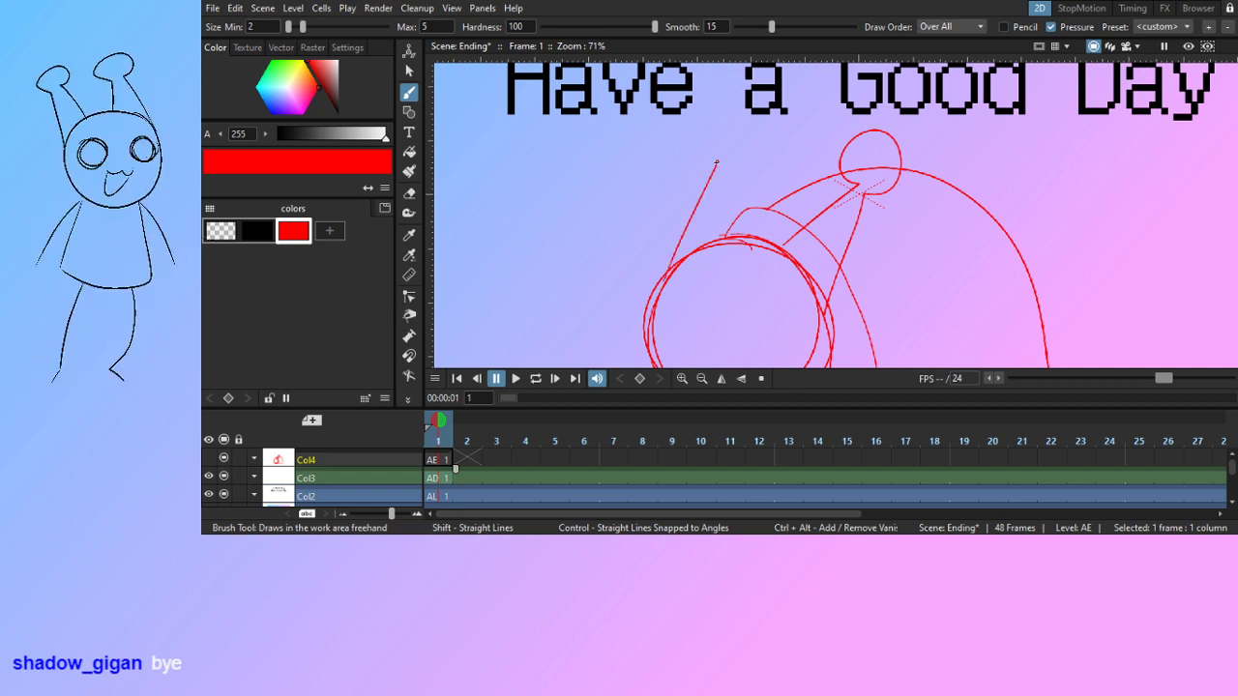
key("ctrl+z")
mouse_move(664, 271)
left_mouse_down()
mouse_move(694, 181)
mouse_move(676, 170)
mouse_move(692, 146)
mouse_move(734, 176)
mouse_move(716, 182)
mouse_move(721, 240)
left_mouse_up()
key("ctrl+z")
mouse_move(667, 271)
left_mouse_down()
mouse_move(716, 174)
mouse_move(698, 160)
mouse_move(764, 159)
mouse_move(725, 206)
mouse_move(731, 239)
left_mouse_up()
Draw a wavy upper lip with a pointed open mouth in the lower left of the face
mouse_move(788, 325)
left_mouse_down()
mouse_move(773, 215)
mouse_move(806, 201)
left_mouse_up()
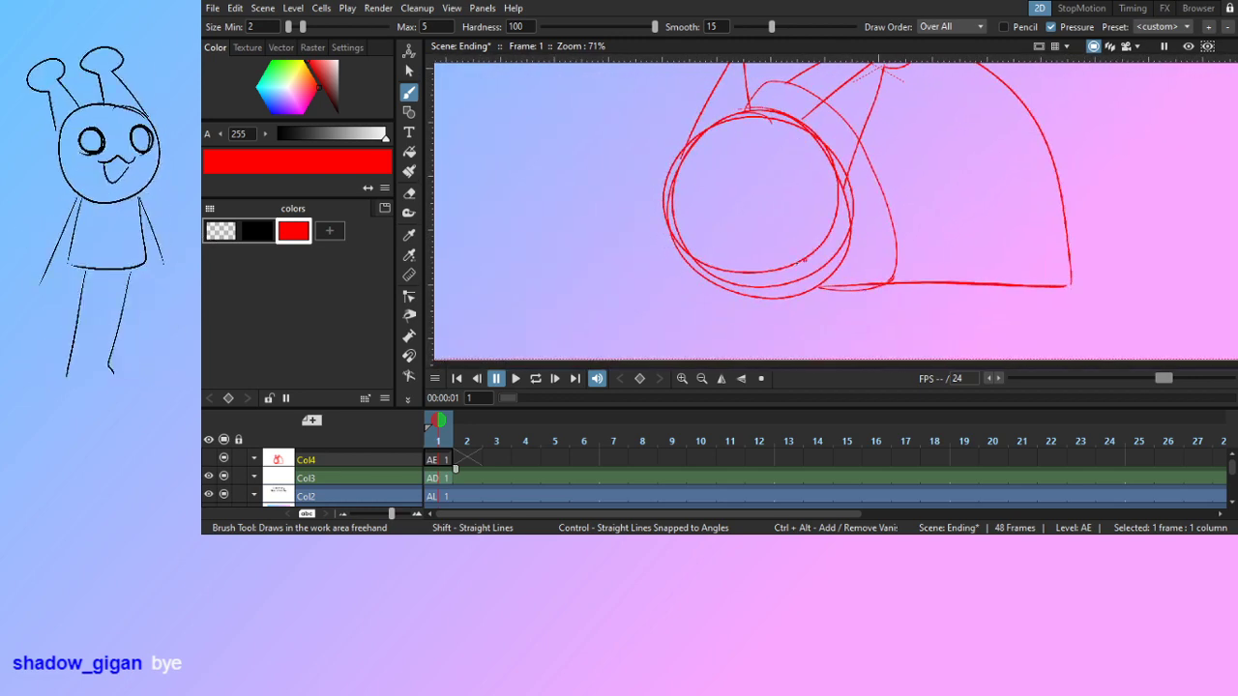
mouse_move(802, 265)
left_mouse_down()
mouse_move(789, 234)
mouse_move(777, 270)
left_mouse_up()
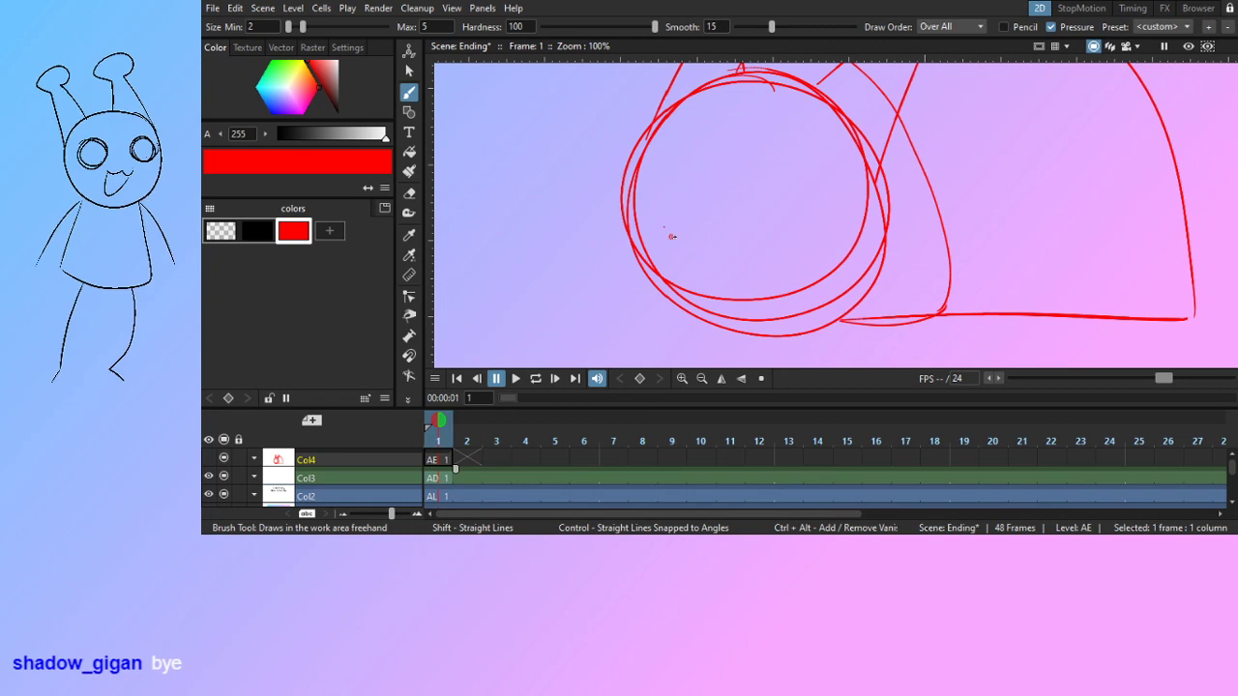
left_click_drag(663, 227, 749, 228)
key("ctrl+z")
left_click_drag(676, 236, 747, 231)
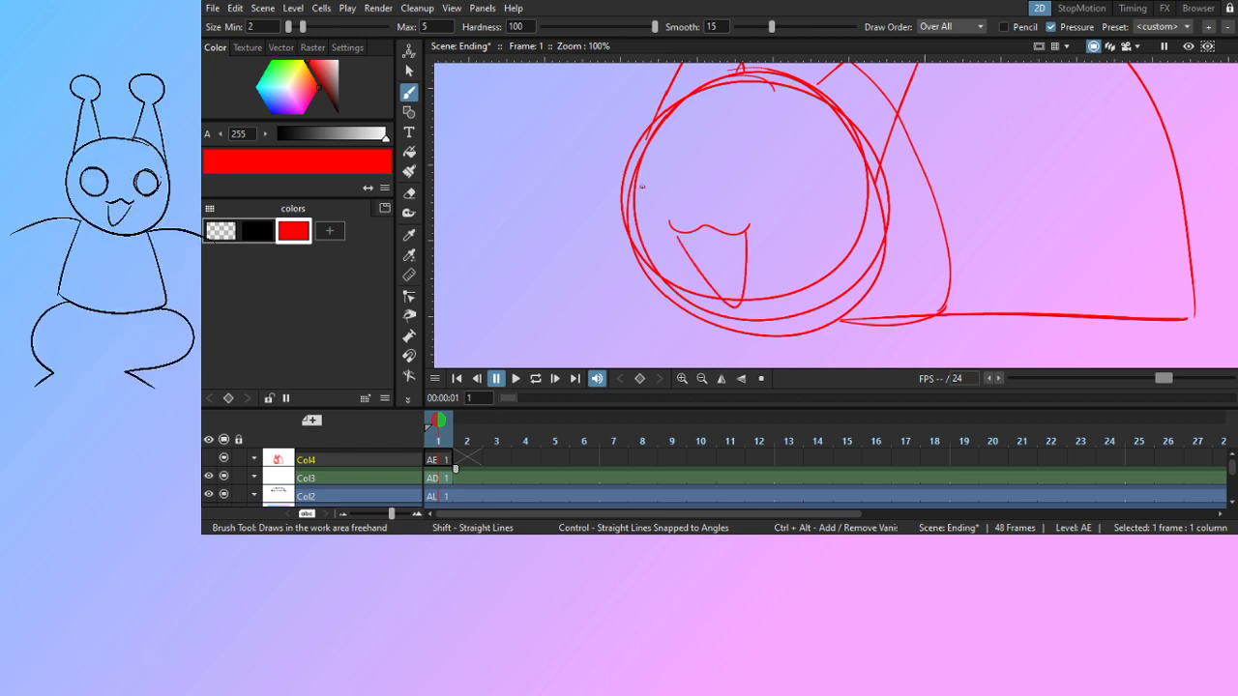
Draw the two closed eyes as short slanted strokes and add two letter Zs to the left of the head
mouse_move(641, 186)
left_mouse_down()
mouse_move(717, 179)
mouse_move(636, 185)
mouse_move(705, 174)
left_mouse_up()
key("ctrl+z")
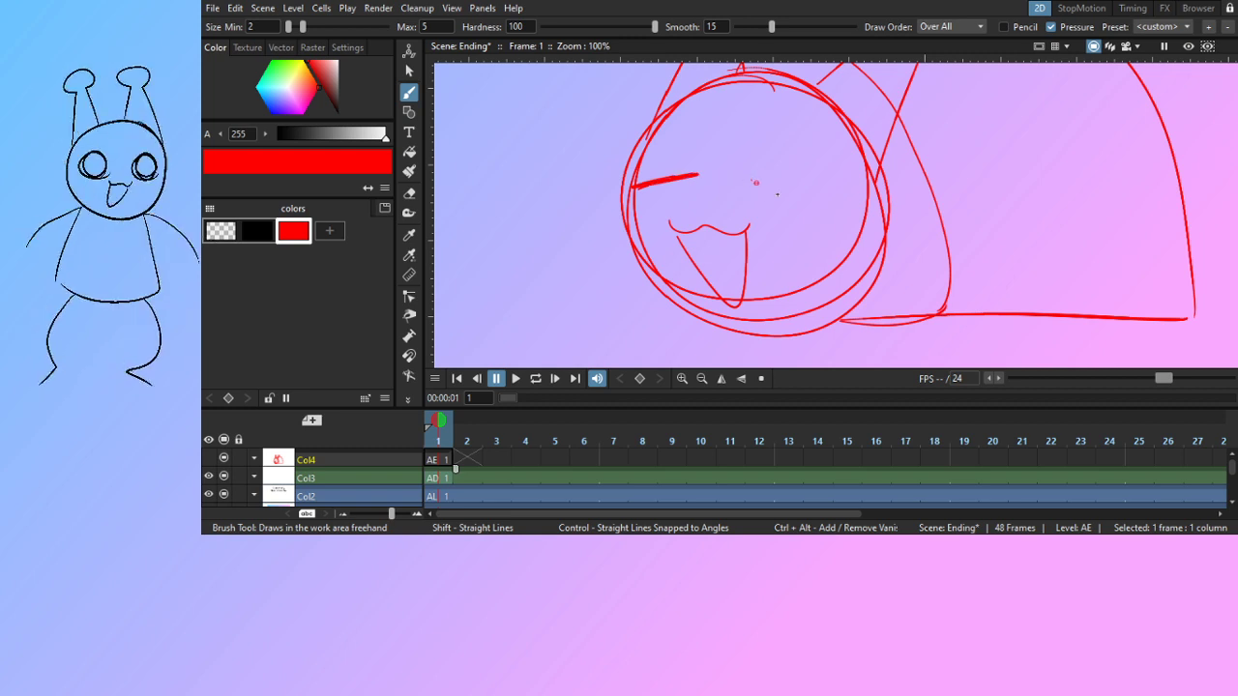
left_click_drag(743, 175, 803, 206)
left_click_drag(542, 242, 578, 254)
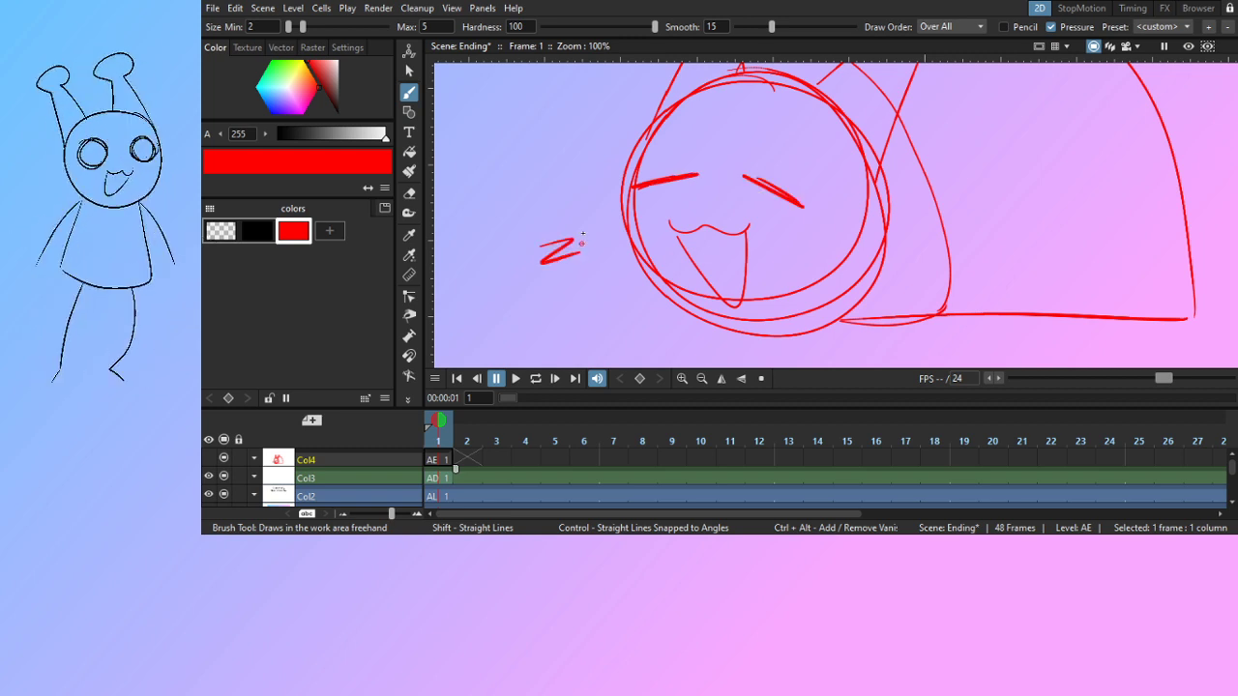
mouse_move(567, 123)
left_mouse_down()
mouse_move(573, 145)
mouse_move(598, 141)
left_mouse_up()
Select the entire sleeping character sketch with a freehand selection and move it slightly down, away from the lettering
left_click_drag(676, 227, 596, 261)
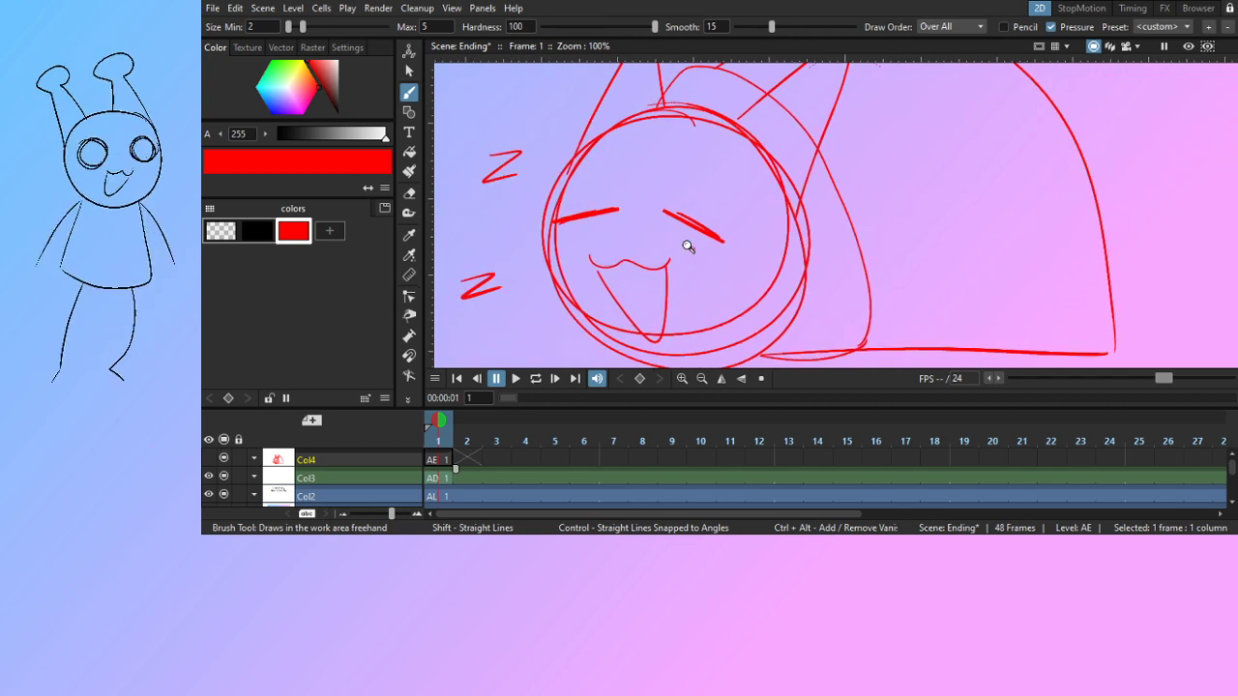
scroll(692, 250, "down", 7)
left_click_drag(752, 268, 816, 270)
key("s")
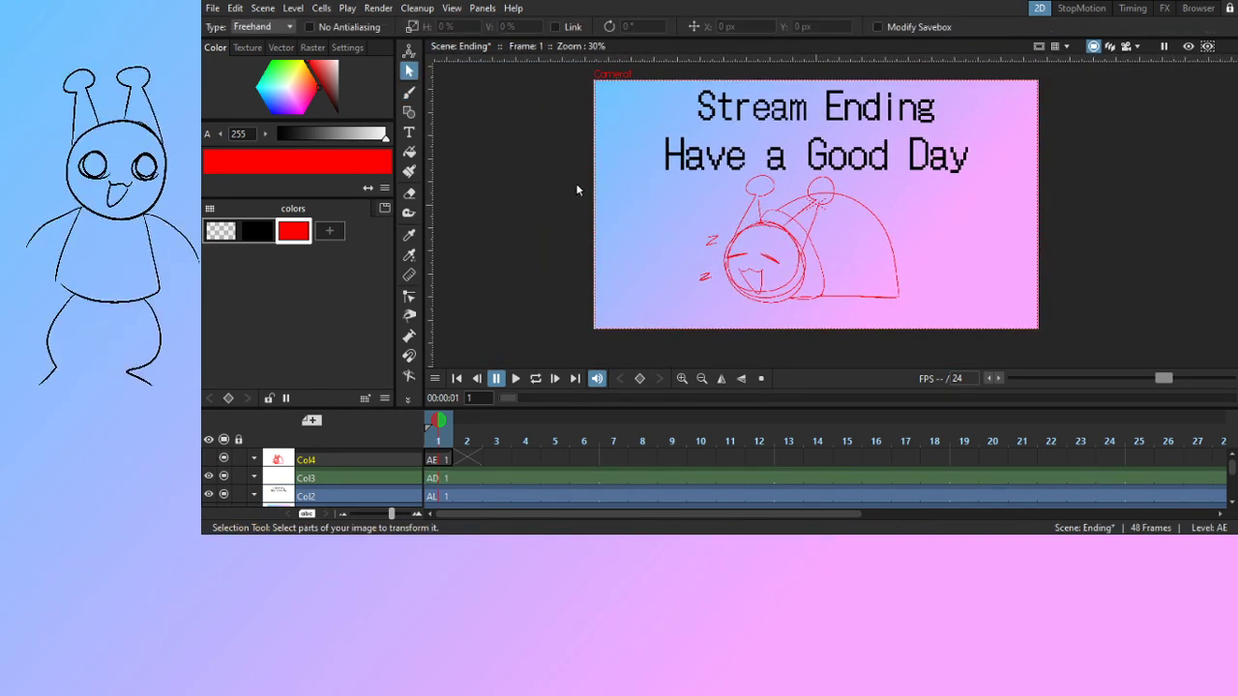
mouse_move(684, 254)
left_mouse_down()
mouse_move(892, 302)
mouse_move(667, 237)
left_mouse_up()
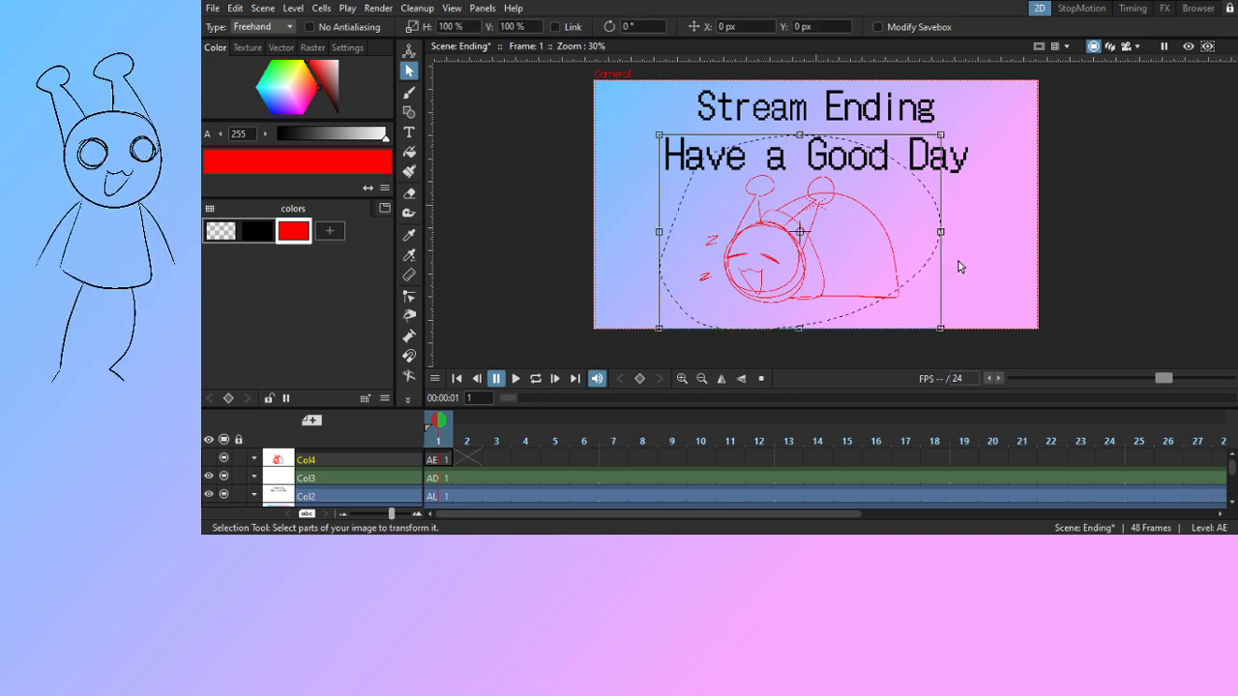
left_click_drag(914, 273, 898, 272)
left_click_drag(849, 240, 848, 253)
key("b")
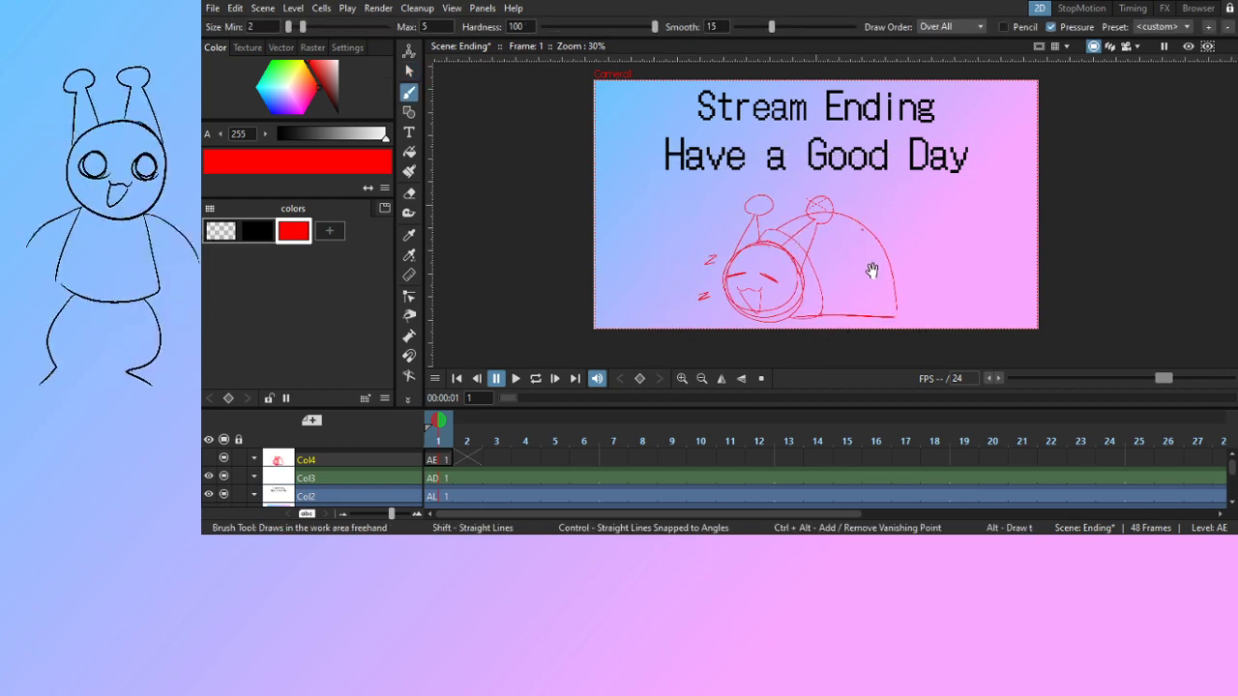
scroll(871, 268, "up", 2)
left_click_drag(885, 294, 889, 289)
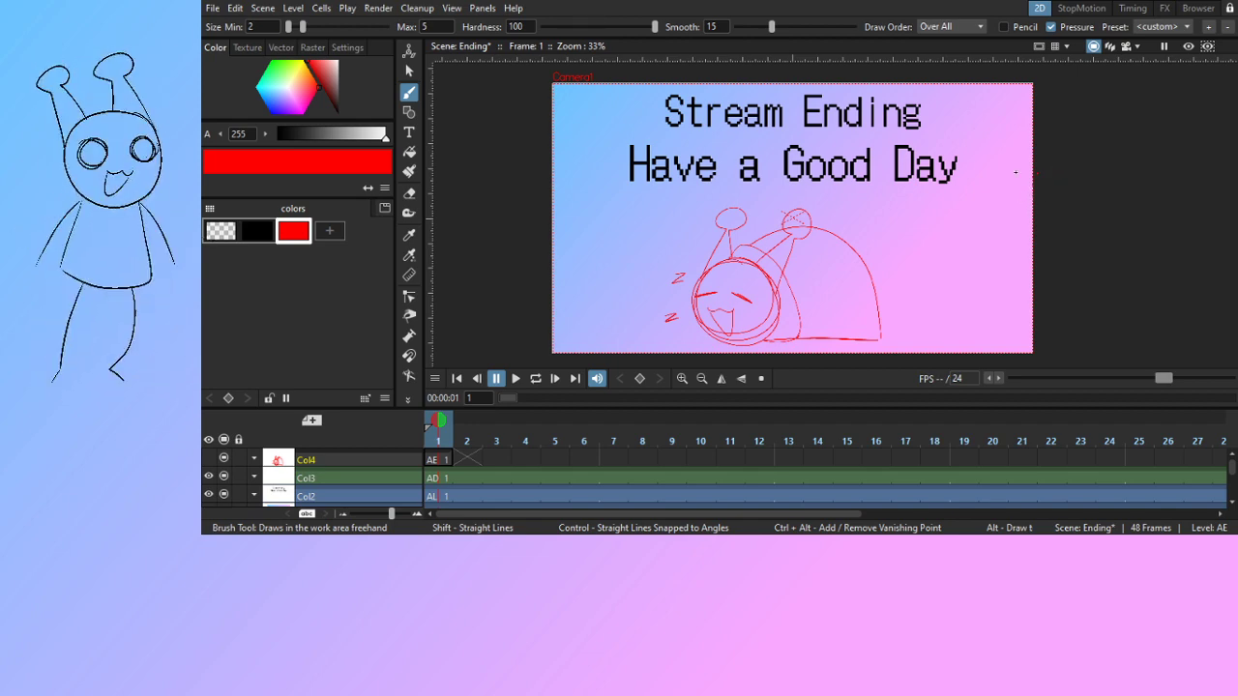
Try adding a drawing level with 48 separate frames in a new column above Col3
mouse_move(440, 422)
left_mouse_down()
mouse_move(461, 421)
mouse_move(429, 427)
left_mouse_up()
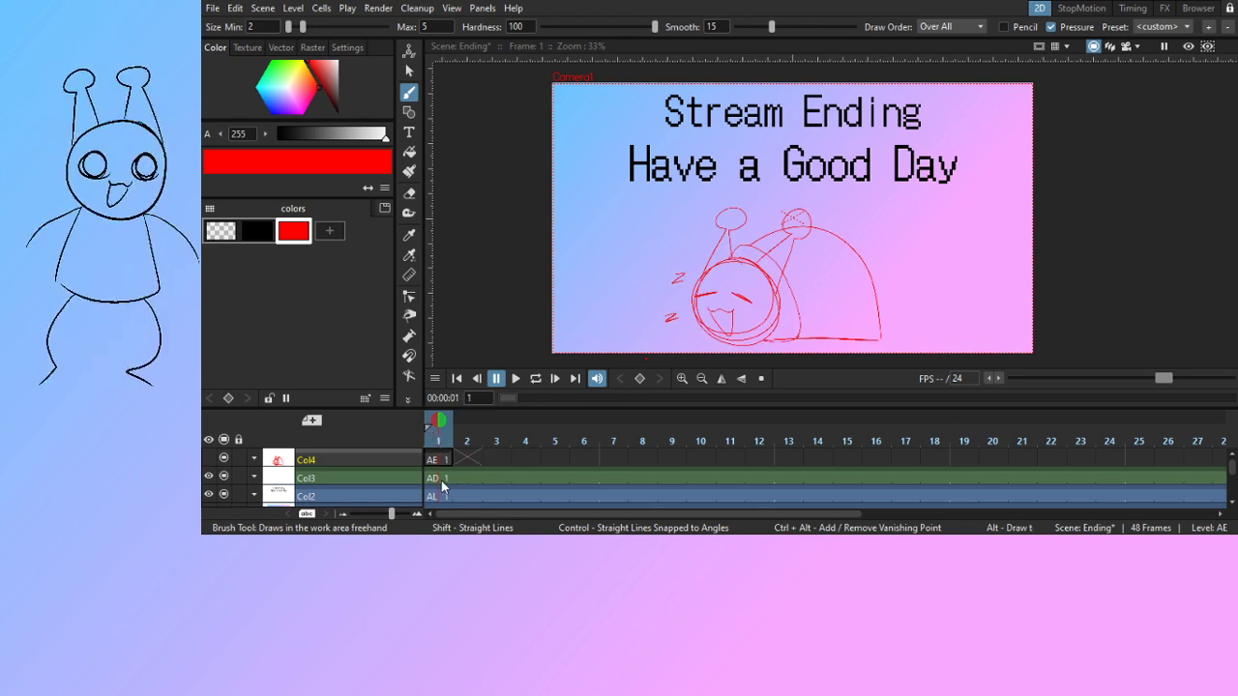
left_click(441, 479)
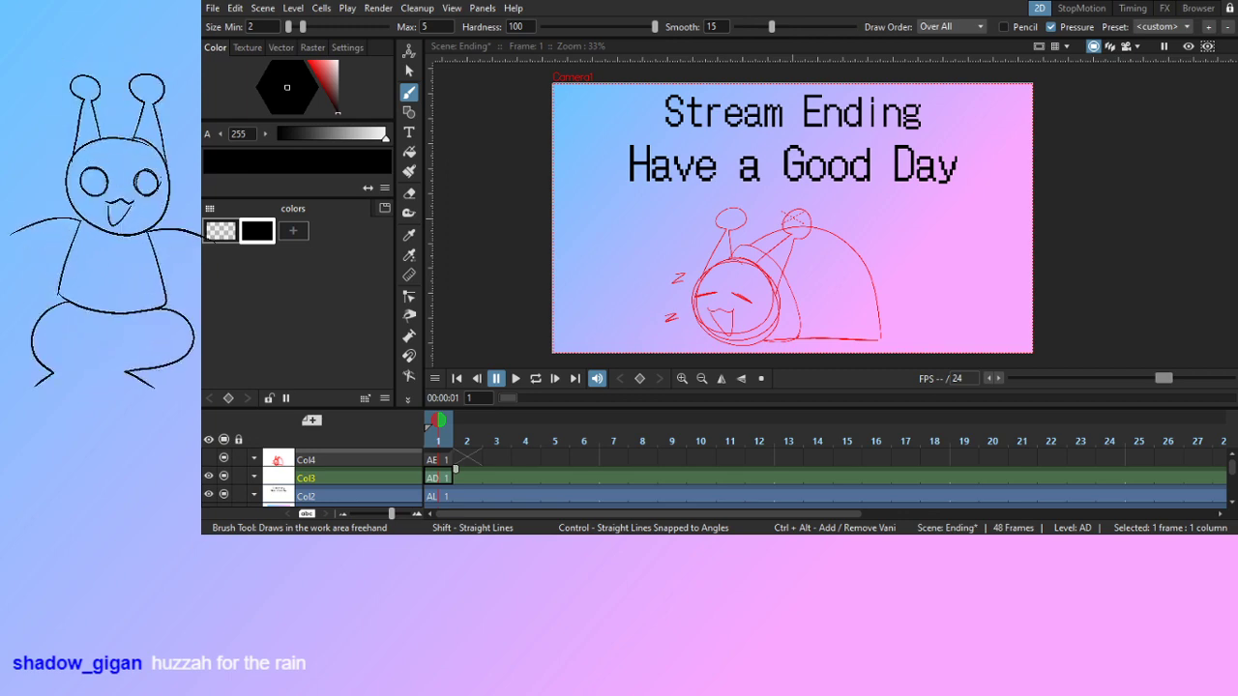
key("Return")
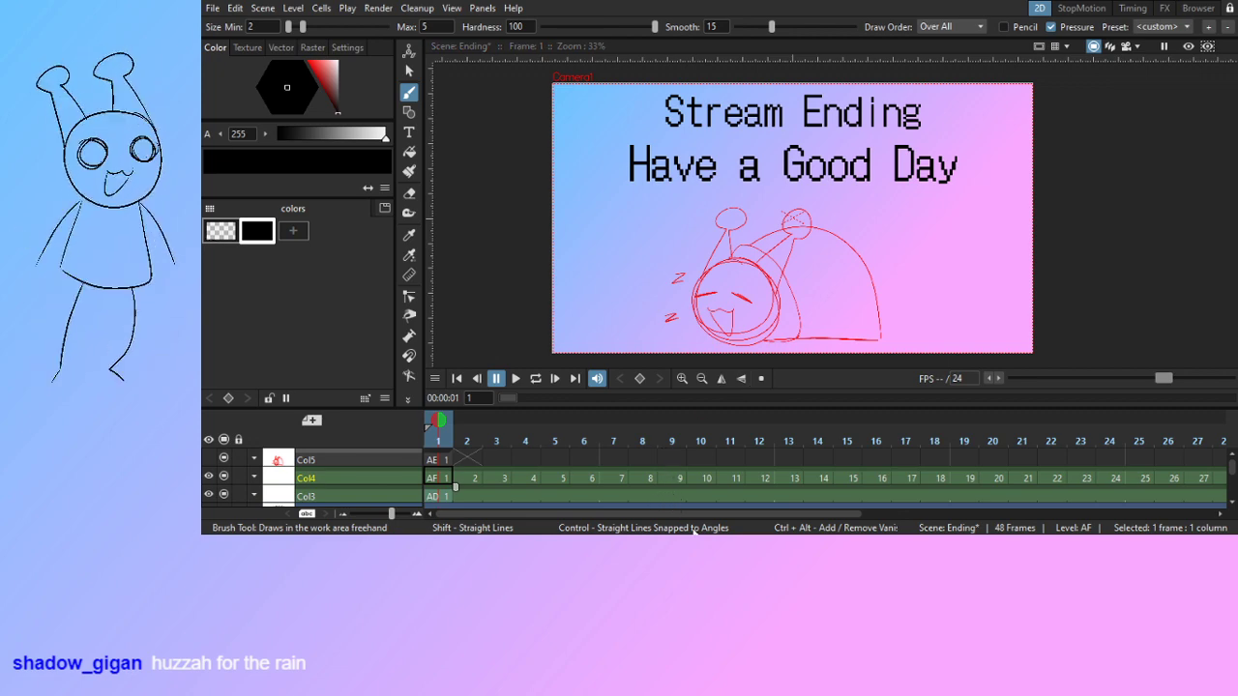
mouse_move(693, 514)
left_mouse_down()
mouse_move(1160, 504)
mouse_move(1088, 513)
mouse_move(732, 491)
mouse_move(567, 501)
left_mouse_up()
left_click_drag(557, 519, 976, 493)
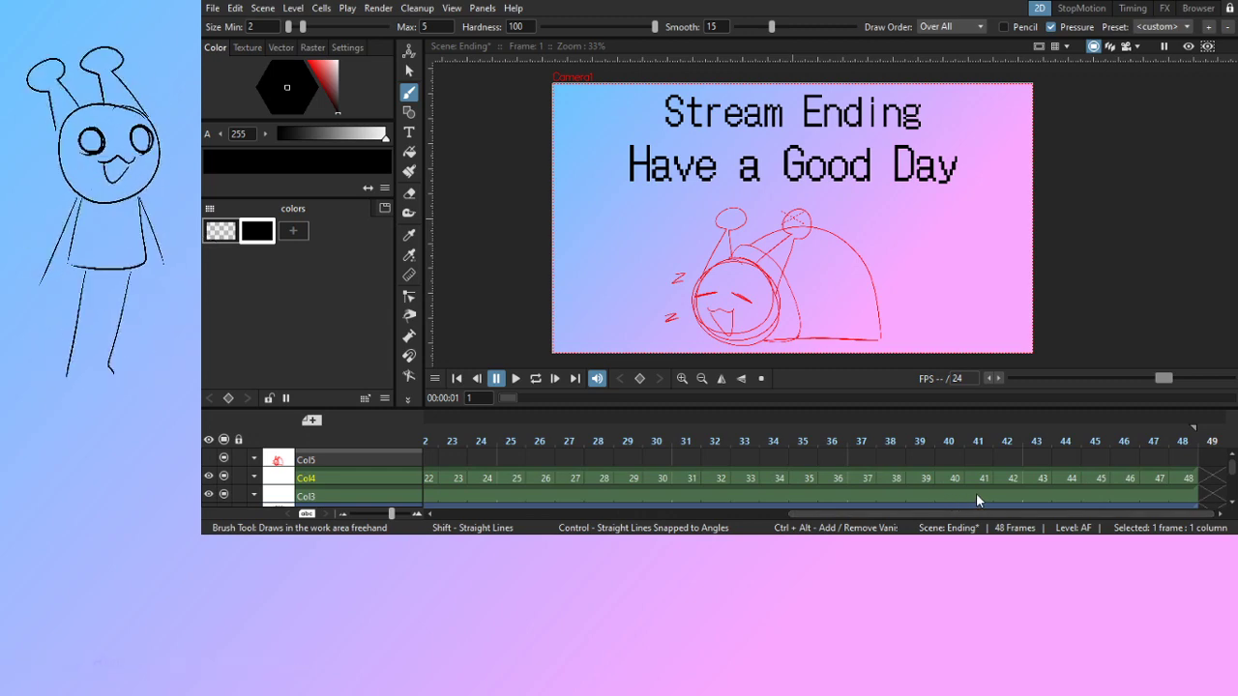
key("ctrl+z")
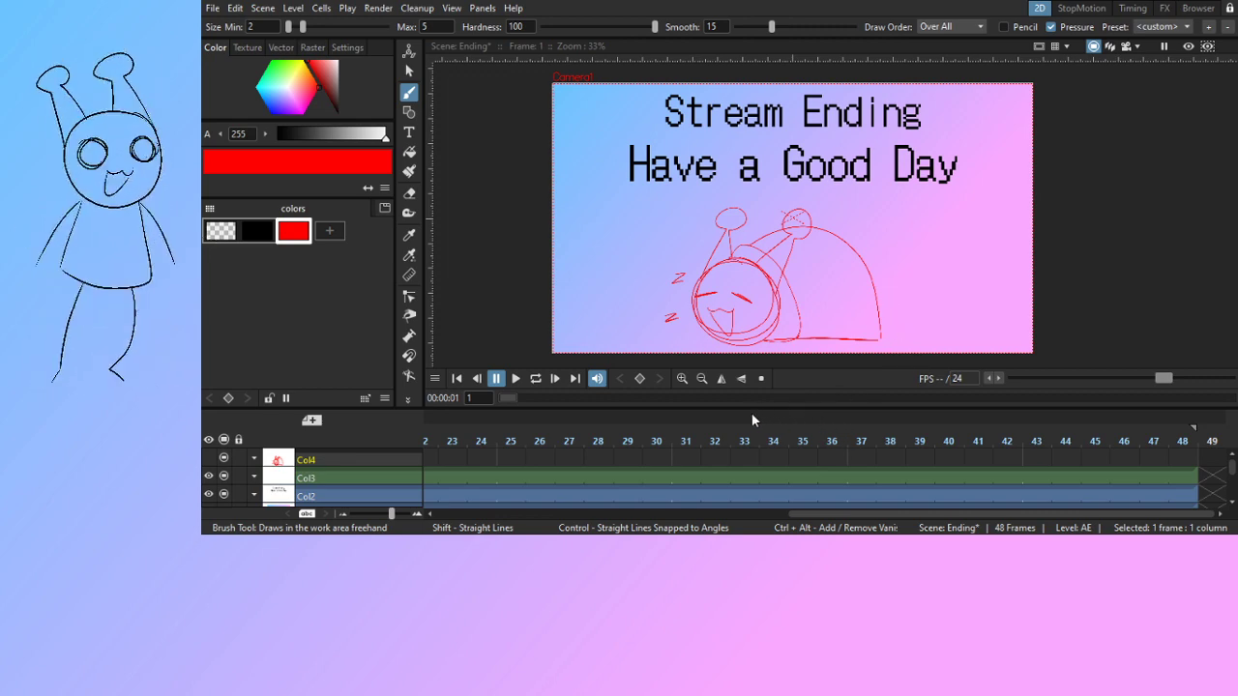
Add a new drawing level in a column between Col3 and the red sketch, and extend its first frame's exposure to frame 48
key("alt+n")
left_click_drag(849, 513, 392, 533)
left_click_drag(385, 457, 892, 476)
left_click(442, 477)
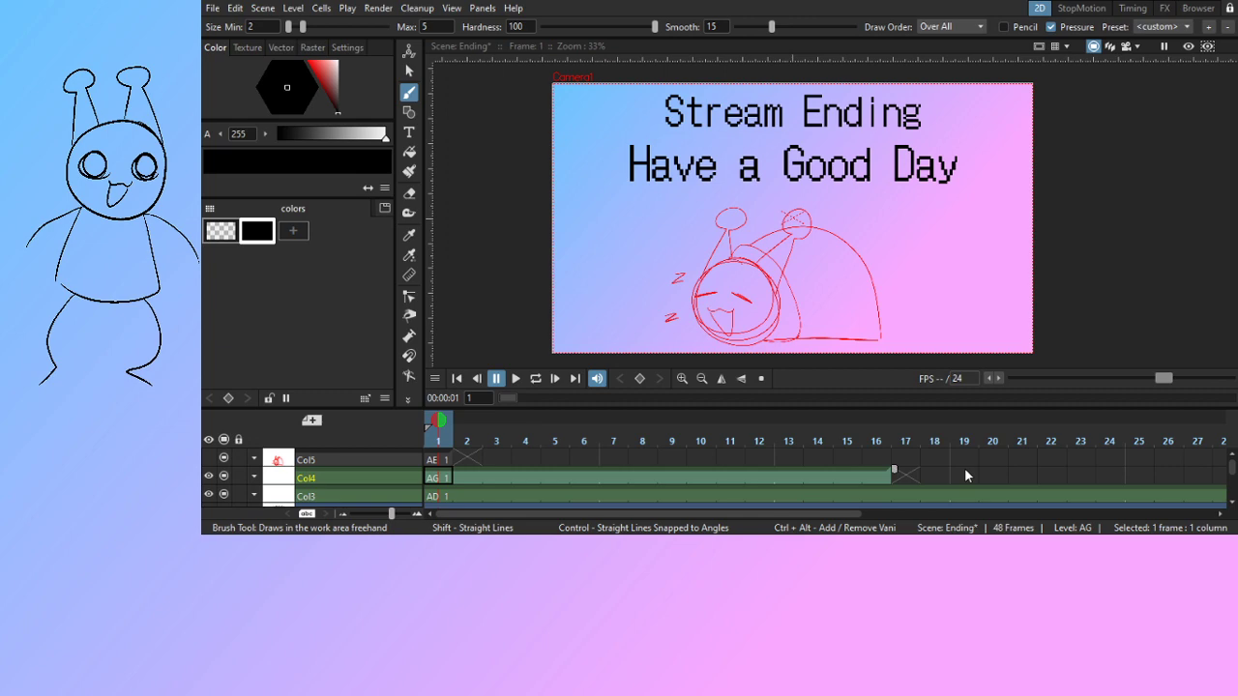
left_click_drag(966, 474, 1215, 476)
left_click_drag(703, 515, 1002, 503)
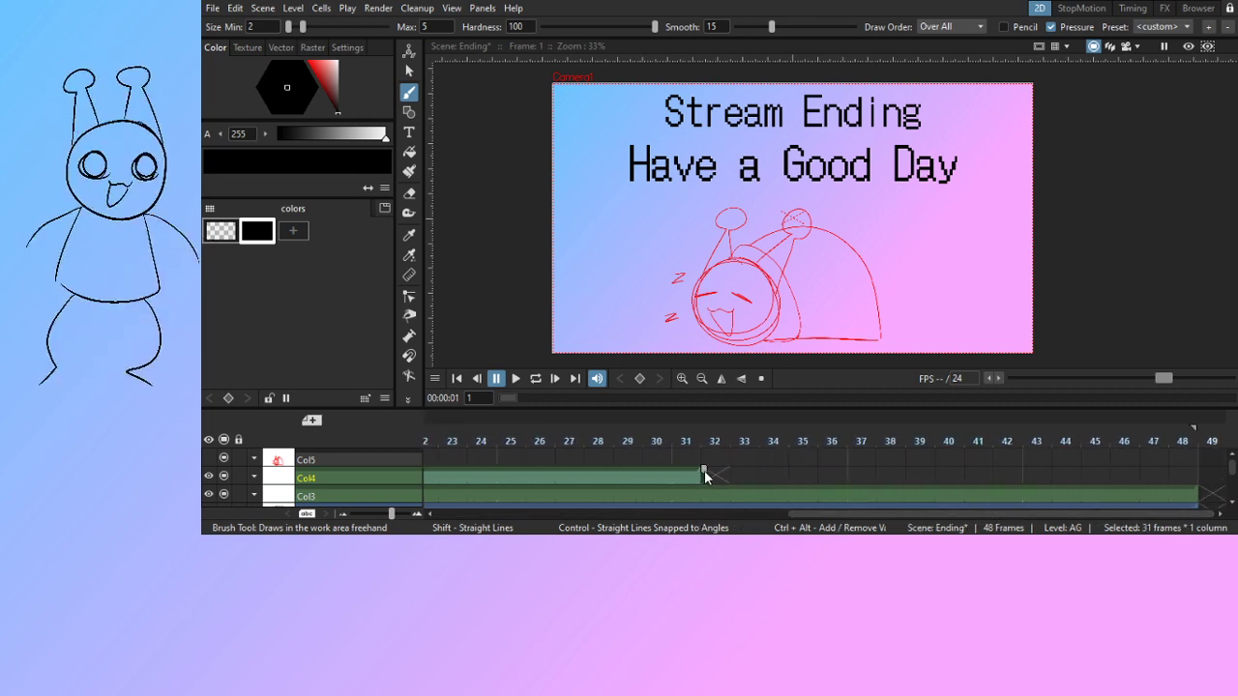
left_click_drag(704, 470, 1199, 474)
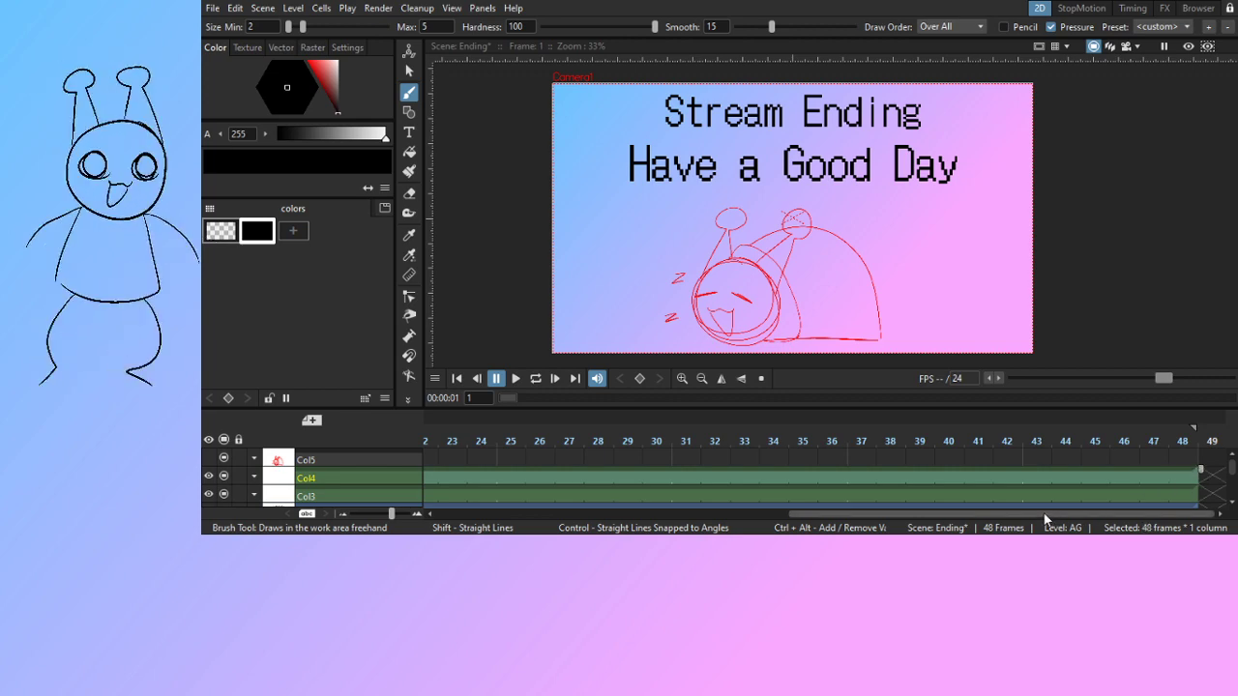
Add two new drawing levels in separate columns between Col4 and the red sketch column
left_click(676, 513)
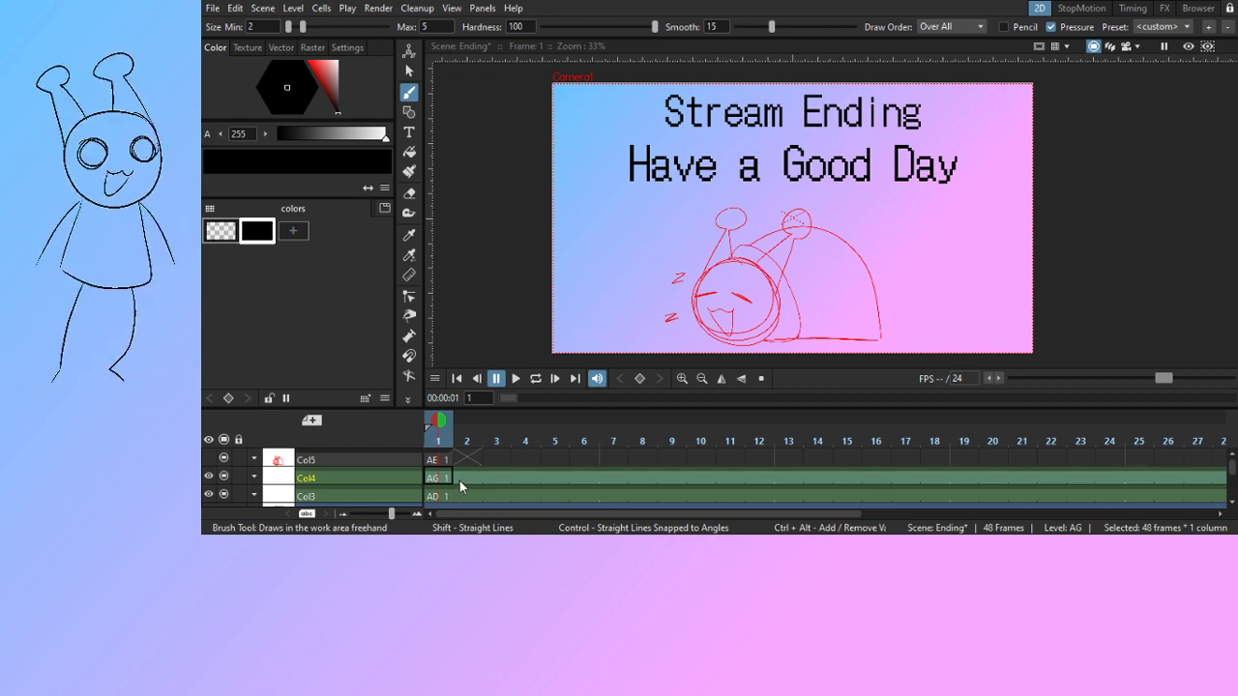
scroll(438, 491, "down", 1)
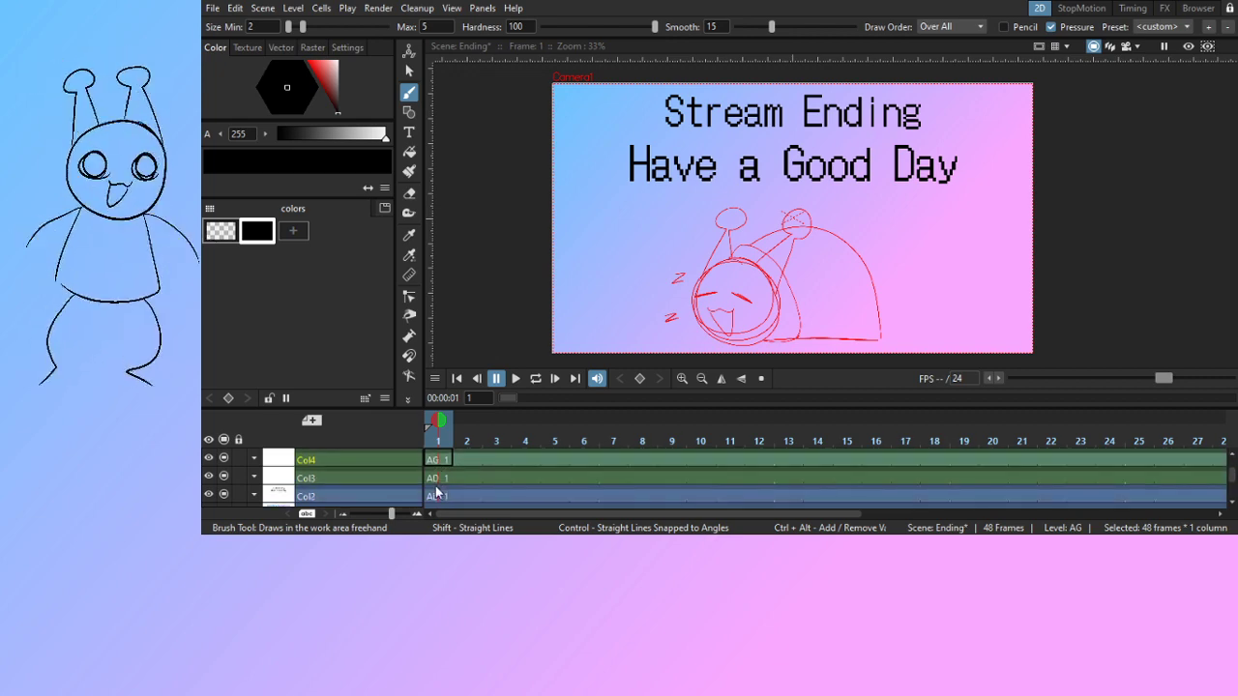
scroll(438, 493, "up", 1)
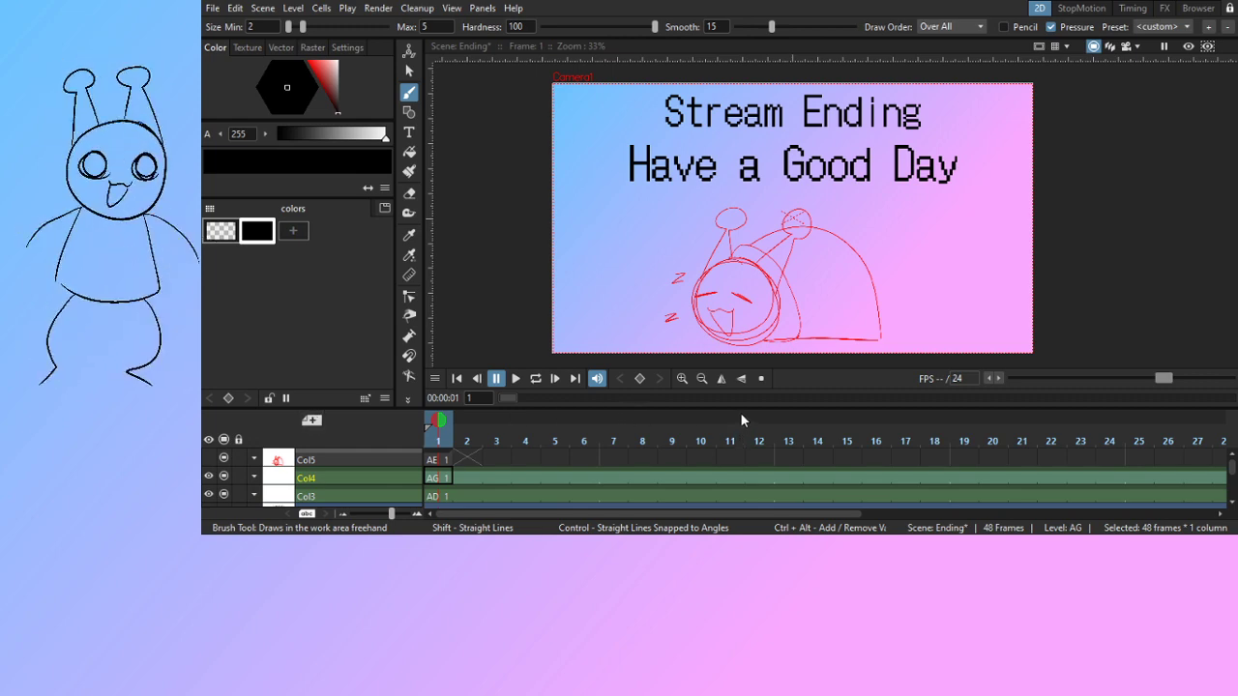
key("alt+n")
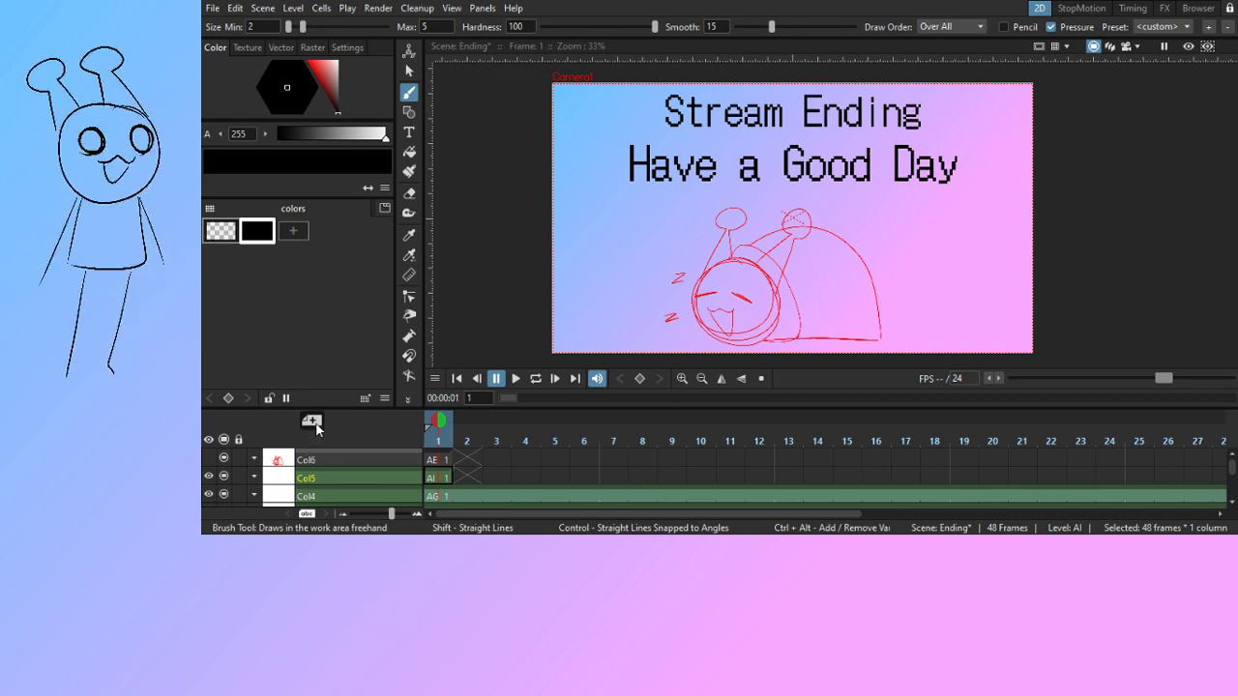
key("alt+n")
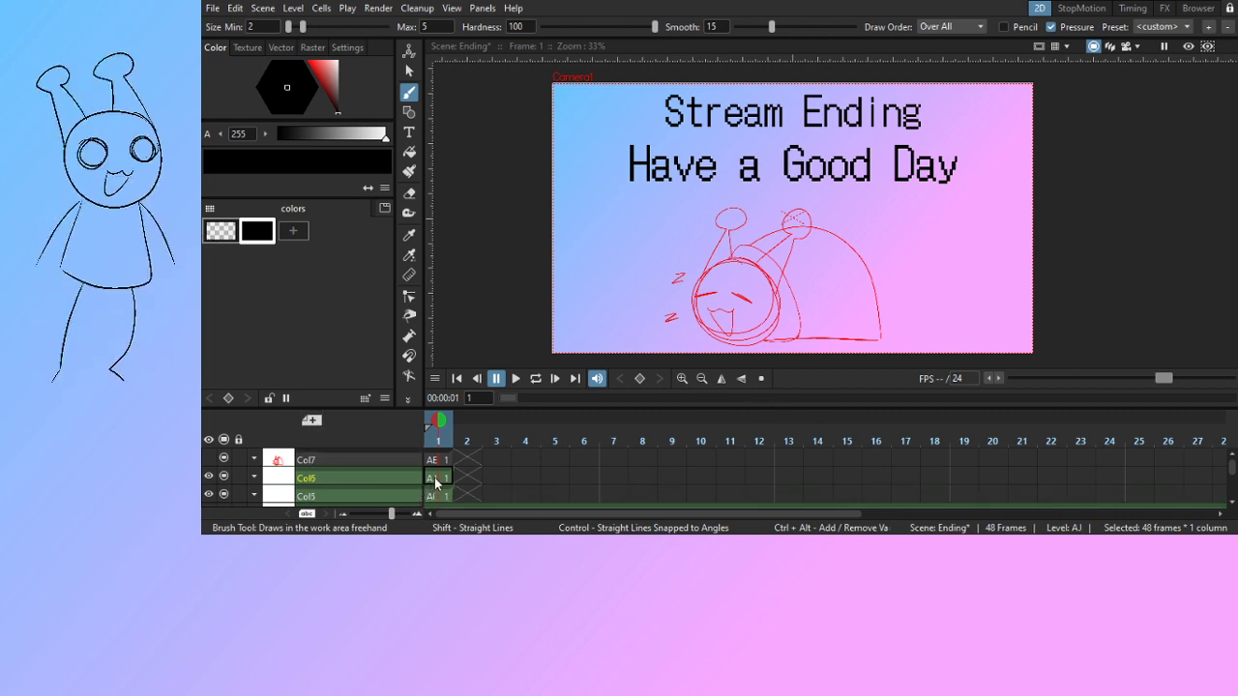
Extend the first-frame exposure of both new levels, Col5 and Col6, to frame 48
left_click_drag(457, 476, 1214, 476)
left_click_drag(524, 520, 509, 520)
left_click_drag(451, 489, 1126, 512)
left_click_drag(857, 514, 1200, 513)
left_click(628, 476)
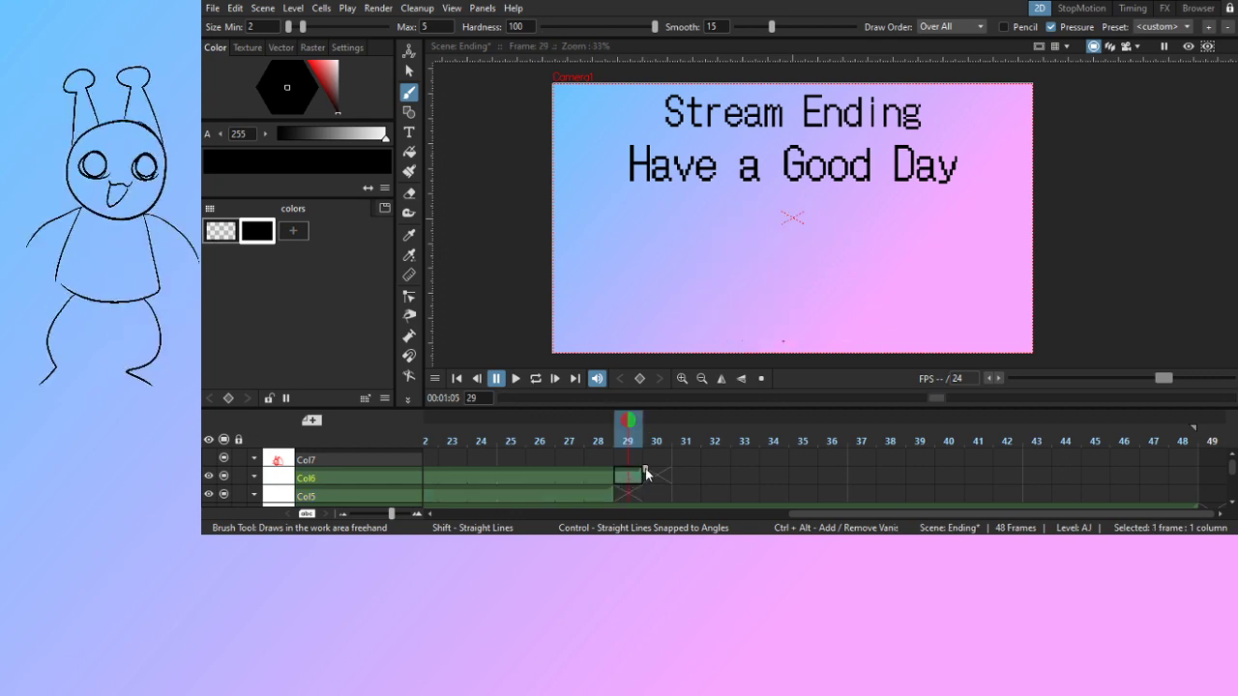
left_click_drag(640, 474, 1205, 472)
left_click(574, 488)
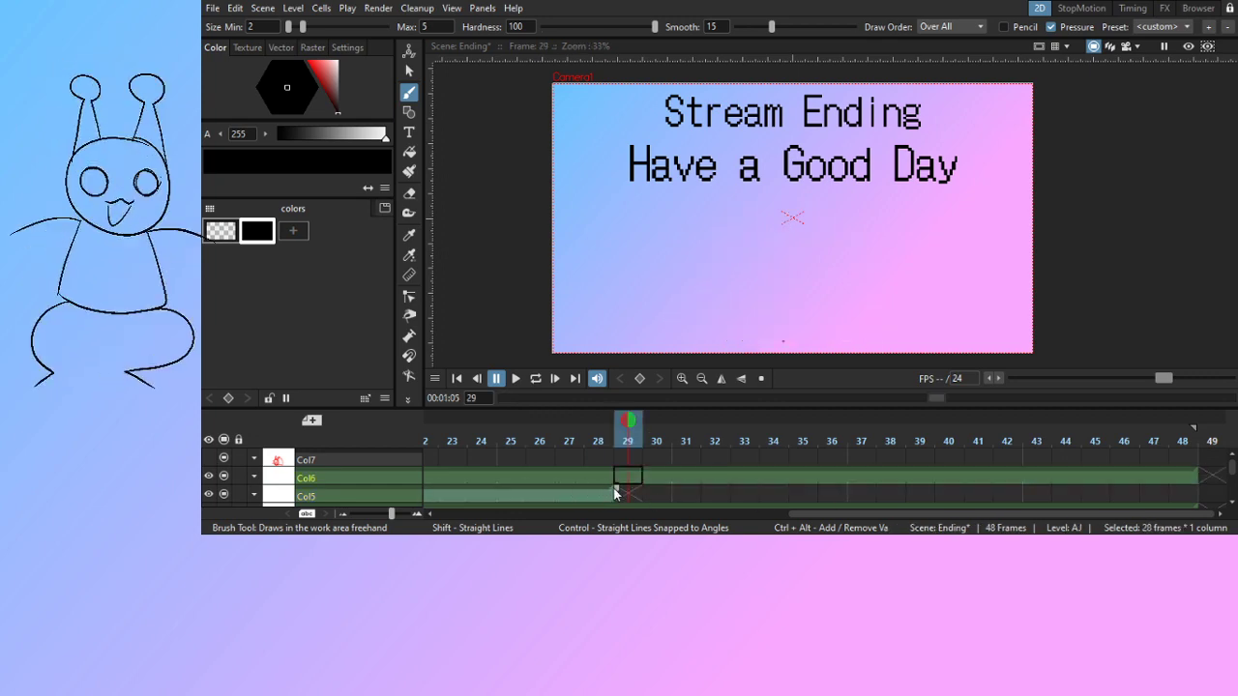
left_click_drag(616, 490, 1203, 467)
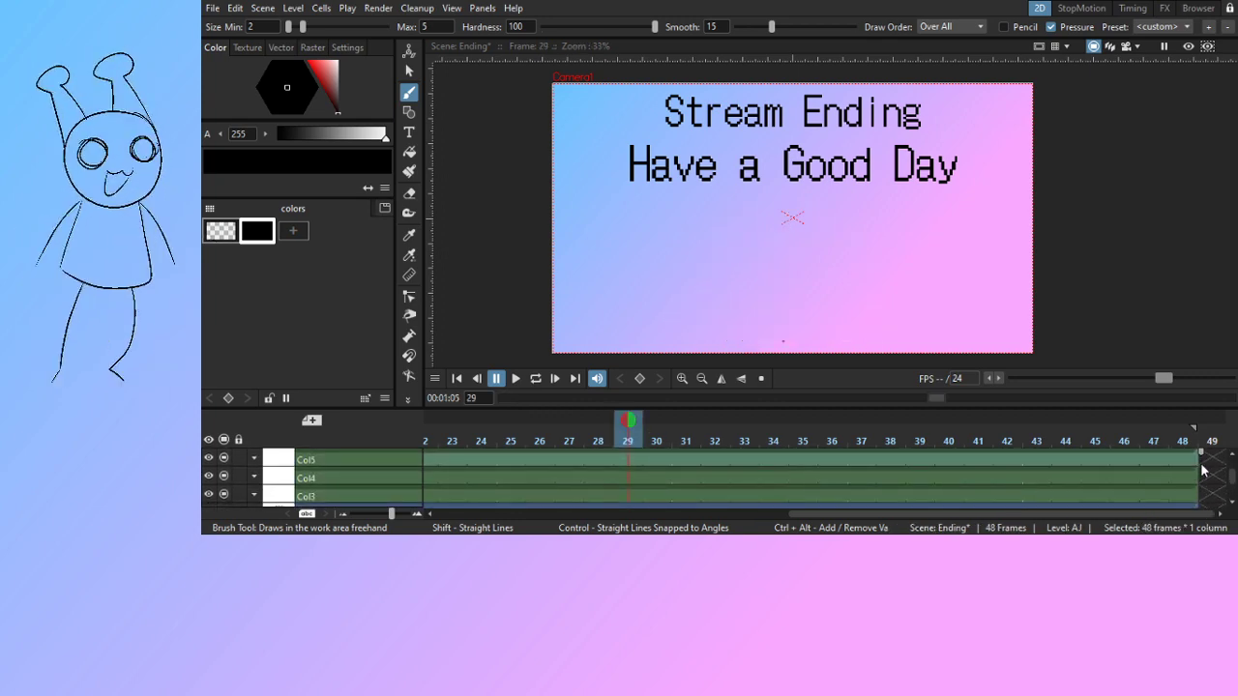
scroll(1202, 468, "up", 2)
left_click_drag(1056, 519, 704, 519)
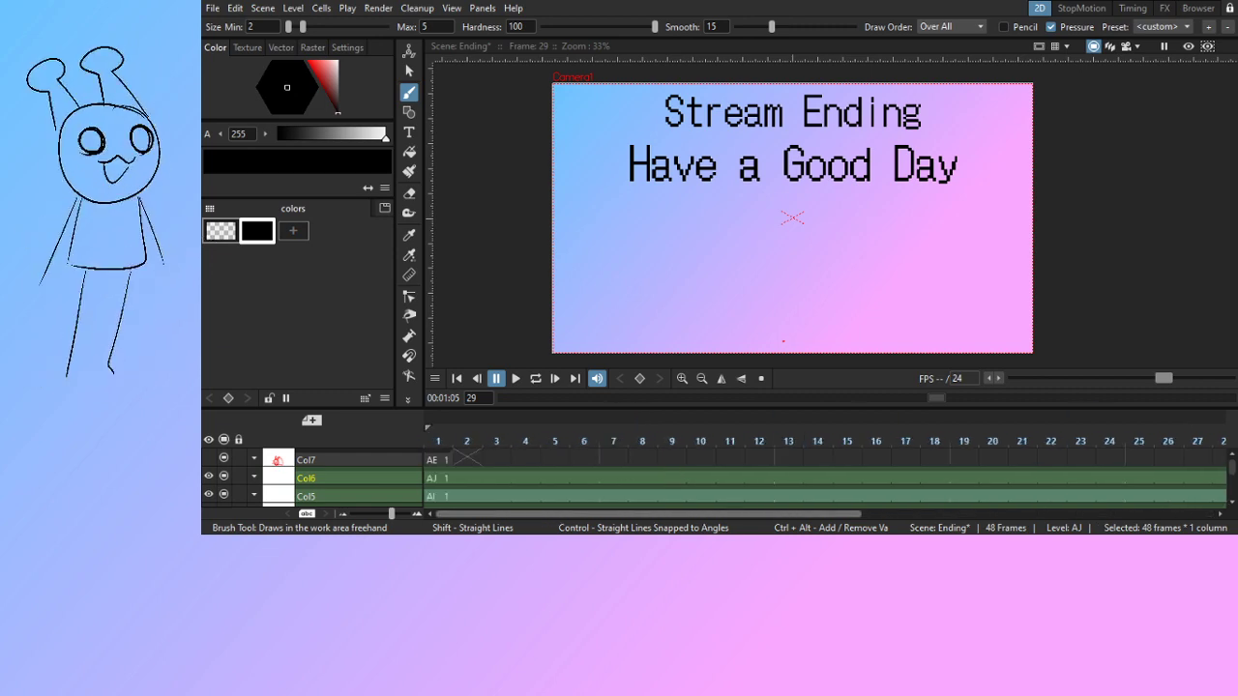
Add a new near-white style to the Col6 level's palette and a white style to the Col5 level's palette
left_click(435, 477)
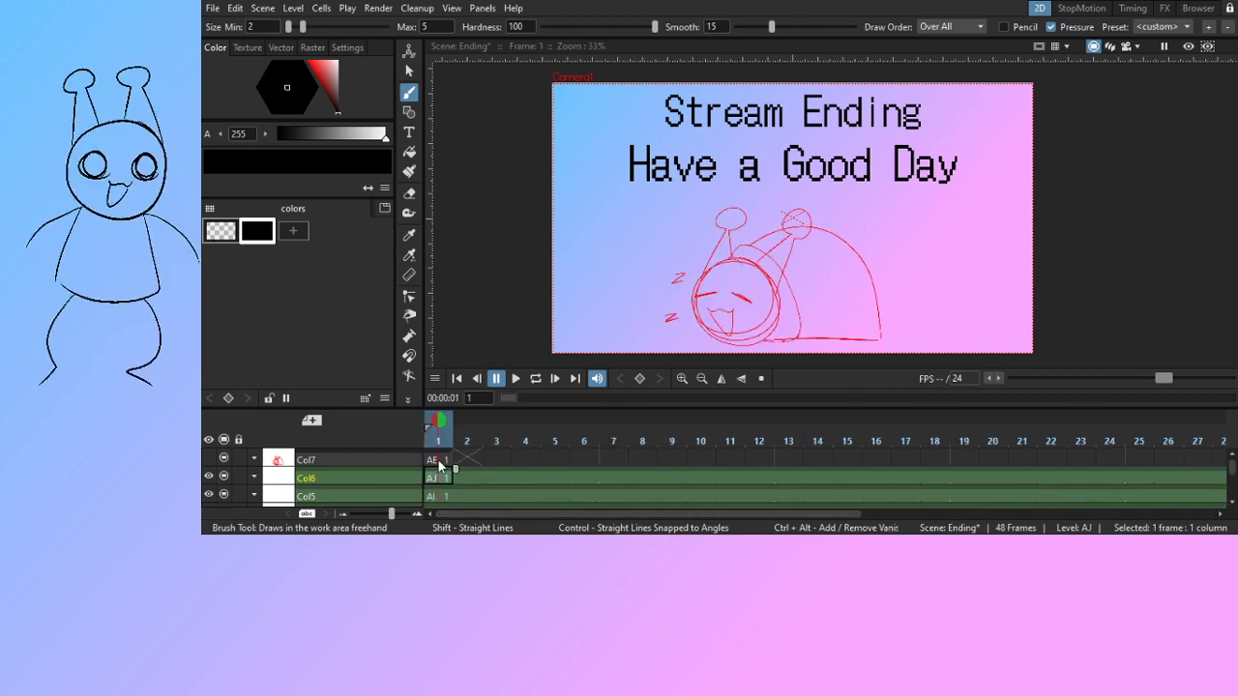
left_click(299, 233)
left_click(335, 68)
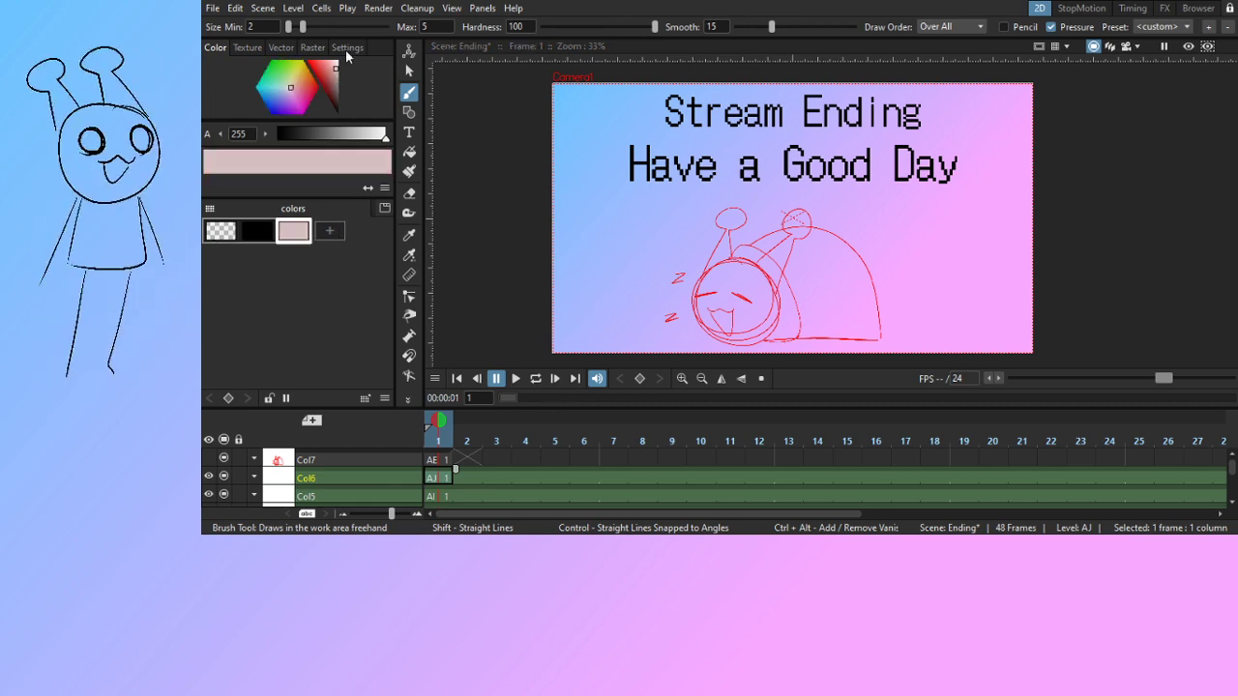
left_click(437, 496)
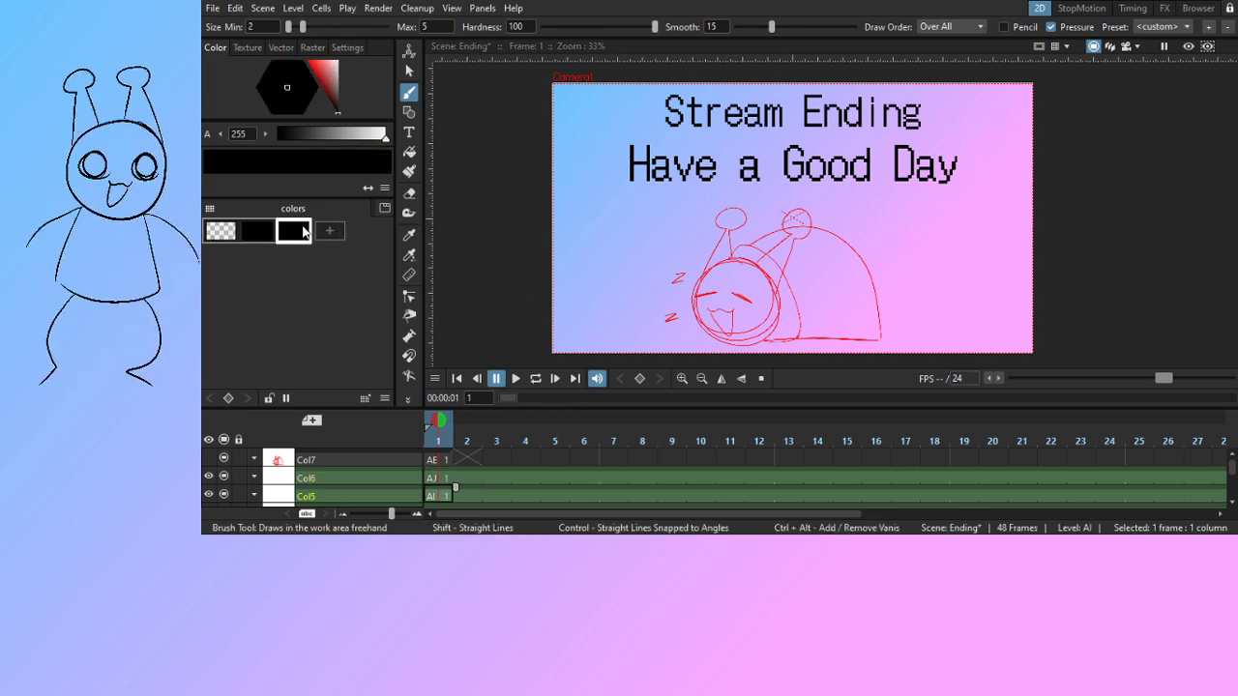
left_click(337, 62)
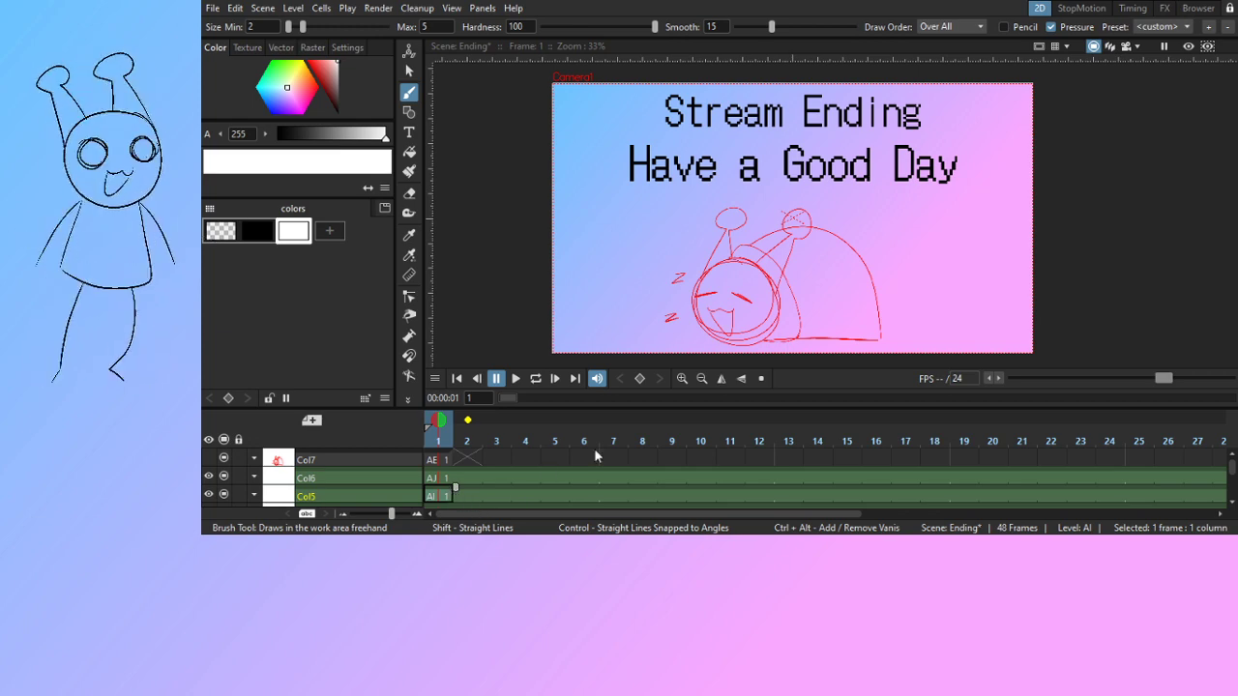
Add a new style to the Col4 level's palette and set its color to white
left_click(1232, 502)
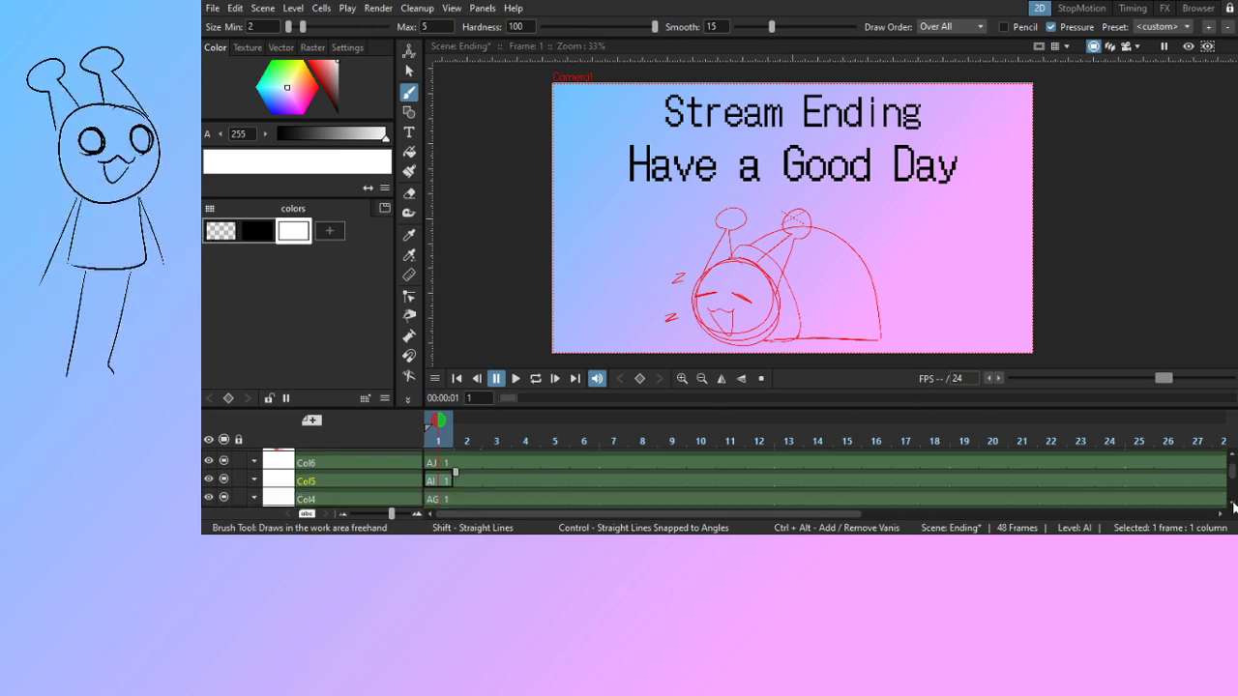
left_click(443, 495)
left_click(330, 80)
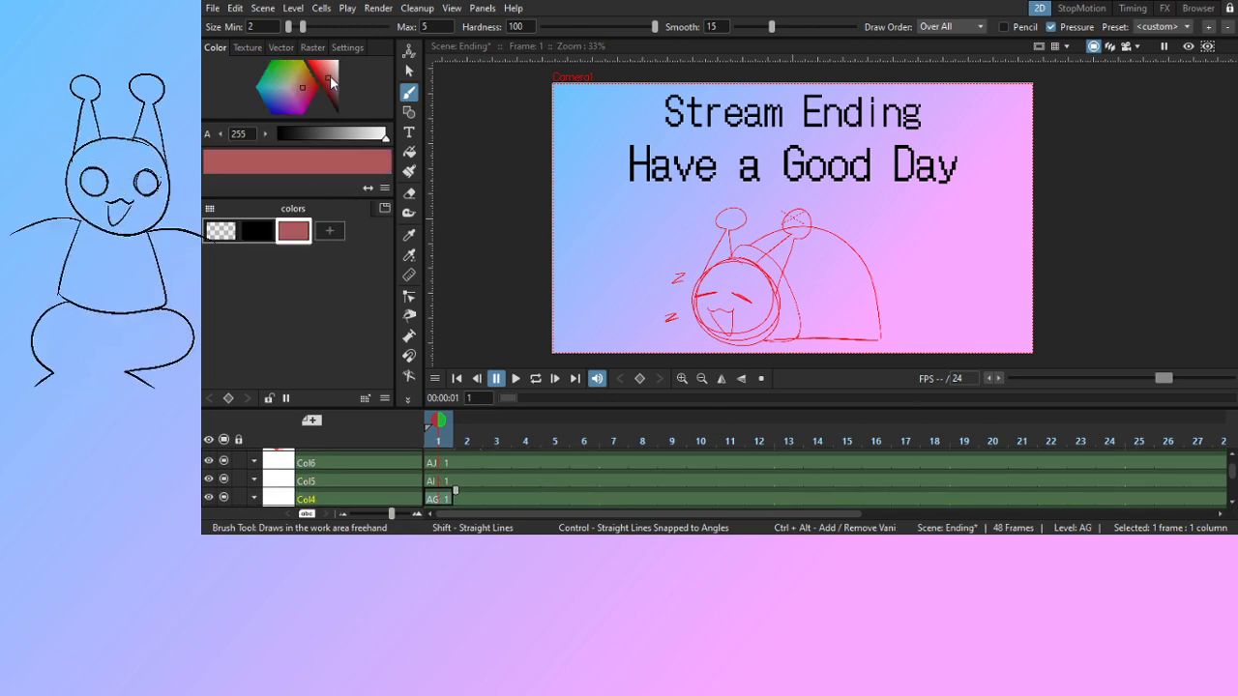
left_click_drag(331, 78, 337, 60)
Add a white style to the palette of the Col3 level at frame 1
left_click(1222, 499)
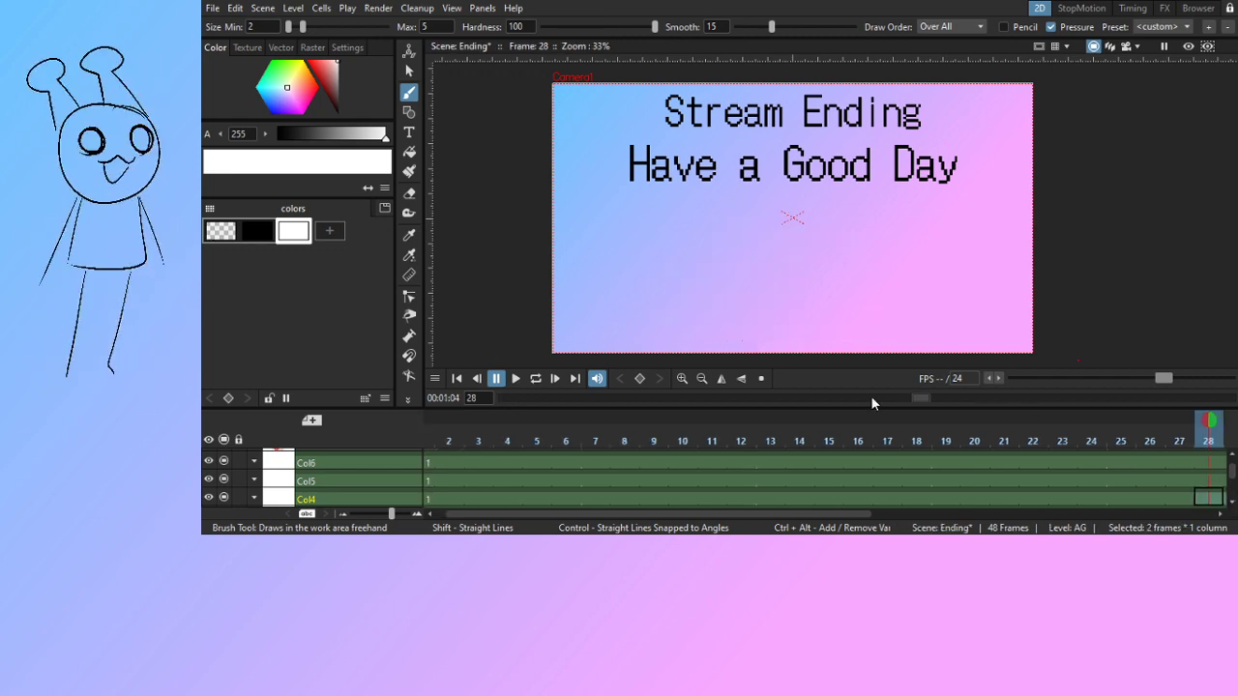
left_click(1231, 502)
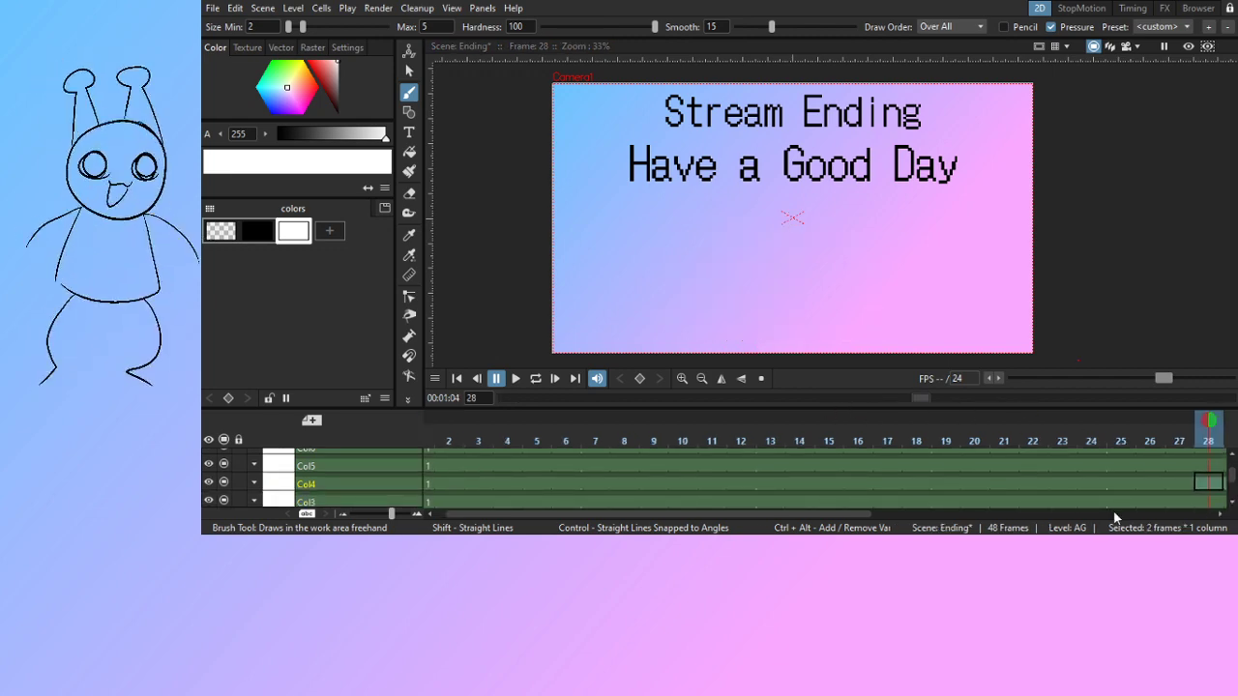
left_click_drag(641, 514, 517, 515)
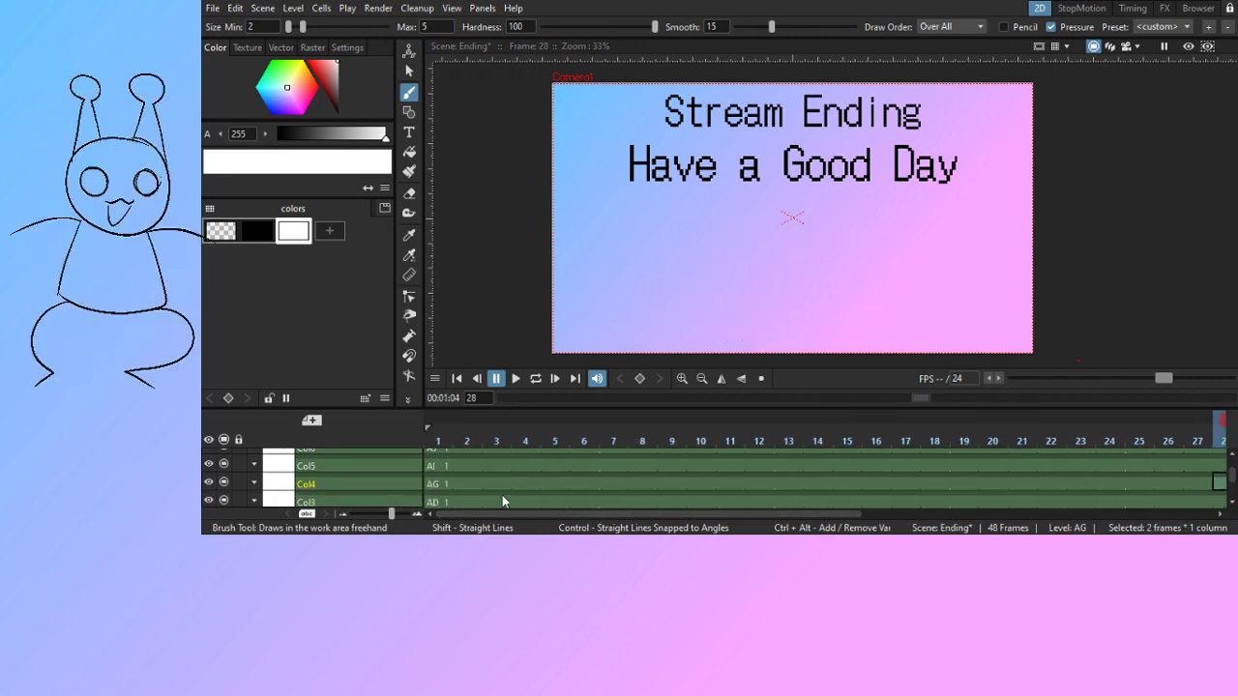
left_click(438, 484)
left_click(441, 501)
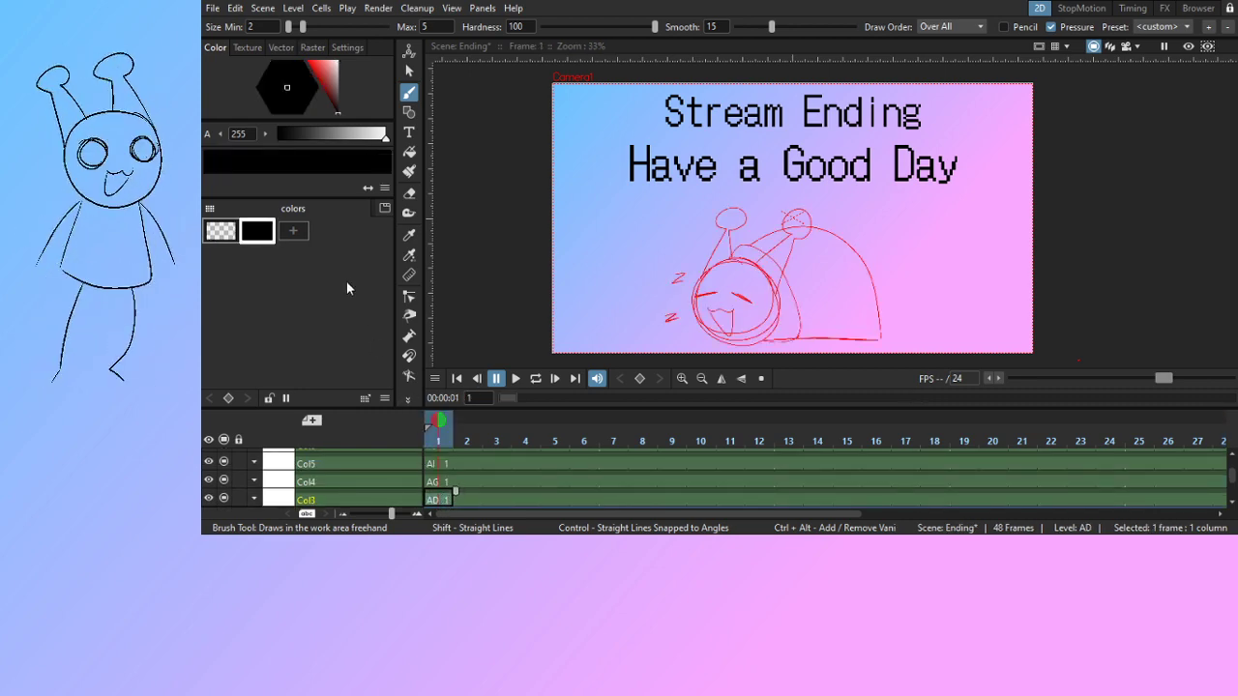
left_click(293, 230)
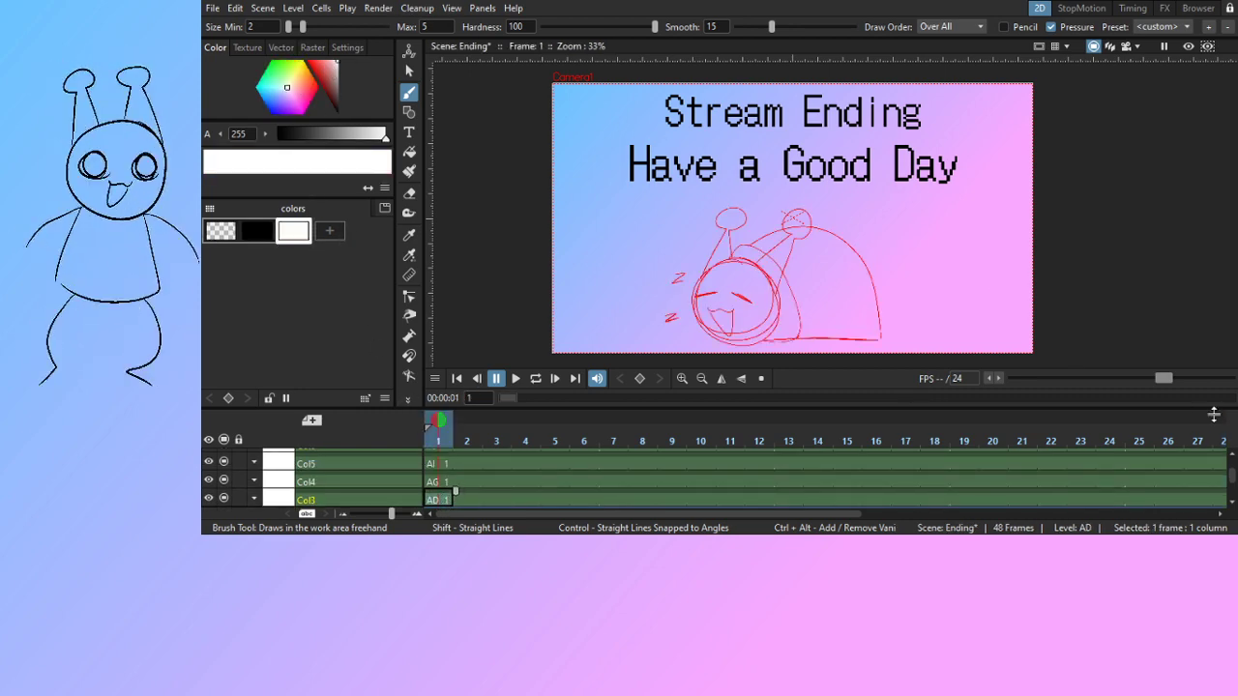
mouse_move(1232, 474)
left_mouse_down()
mouse_move(1232, 486)
mouse_move(1233, 471)
left_mouse_up()
scroll(1233, 488, "down", 1)
scroll(1233, 488, "up", 3)
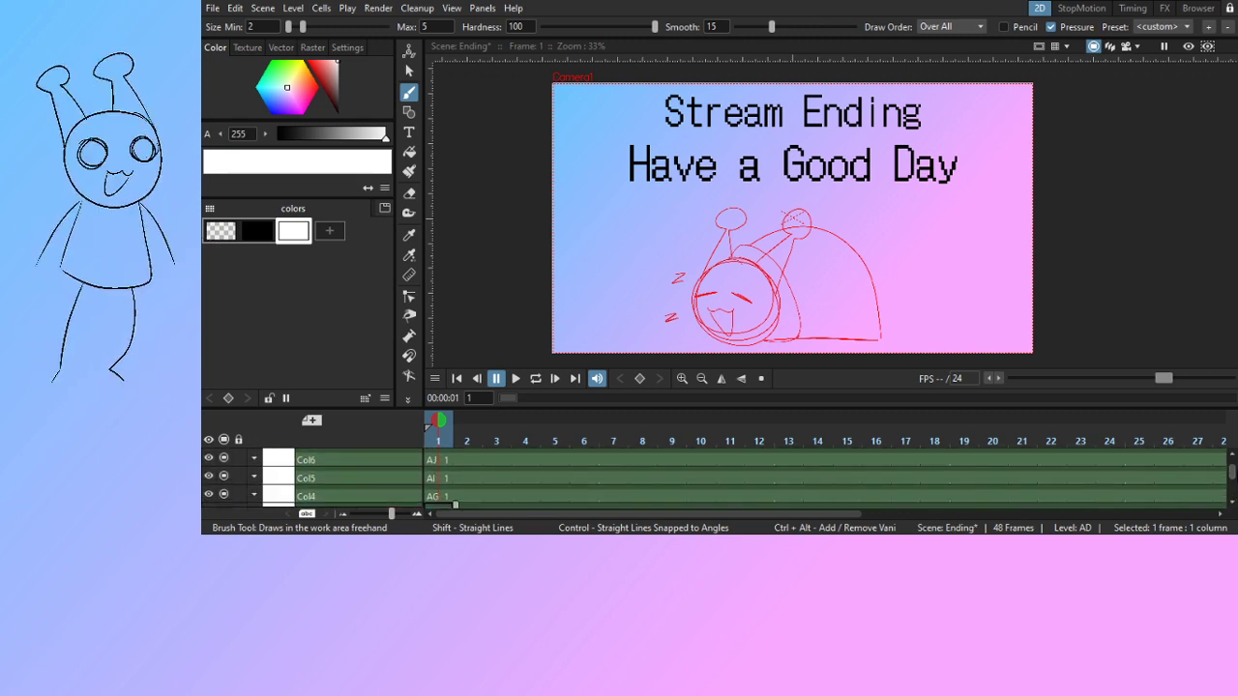
Choose the black style on Col5 and make the red sketch column Col7 semi-transparent
left_click(447, 496)
left_click_drag(764, 276, 764, 246)
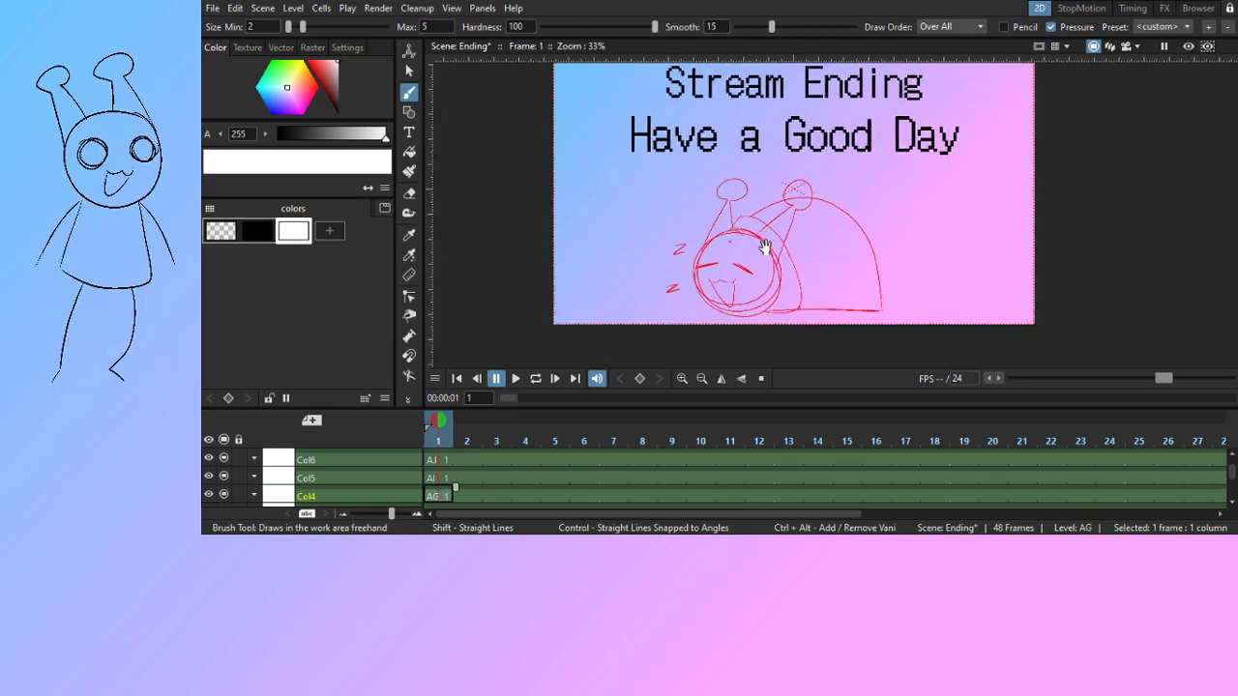
scroll(764, 247, "up", 4)
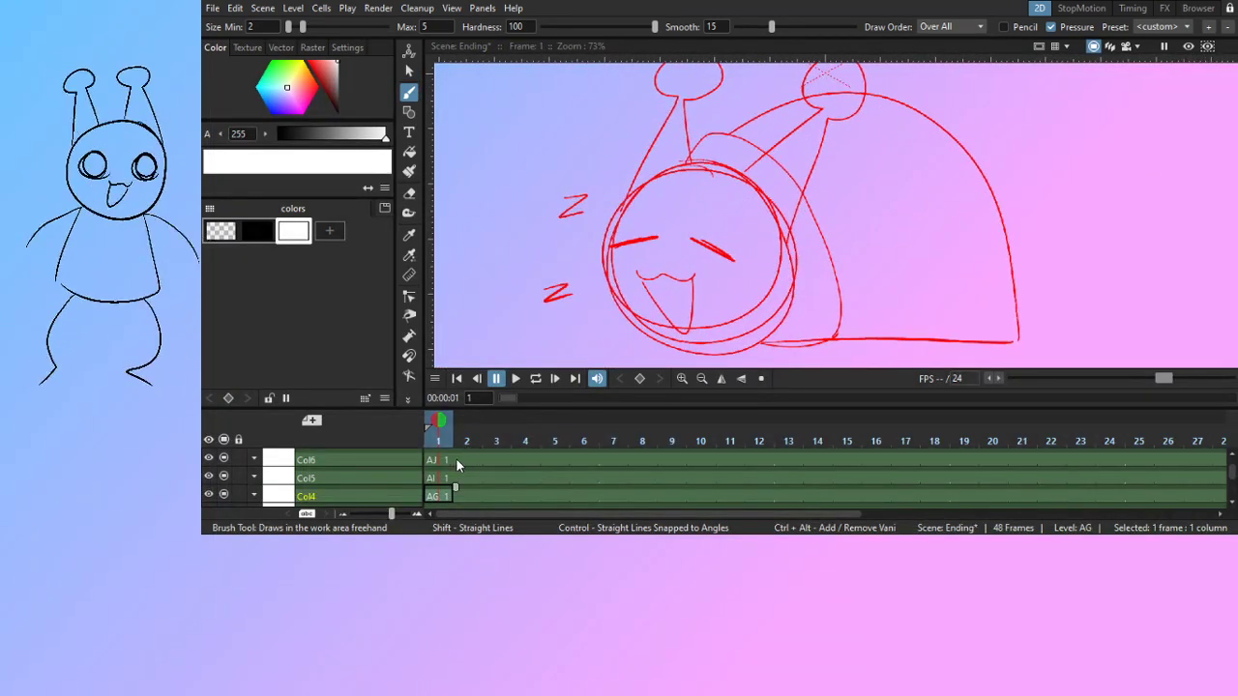
left_click(440, 477)
left_click_drag(729, 219, 762, 195)
scroll(737, 211, "up", 1)
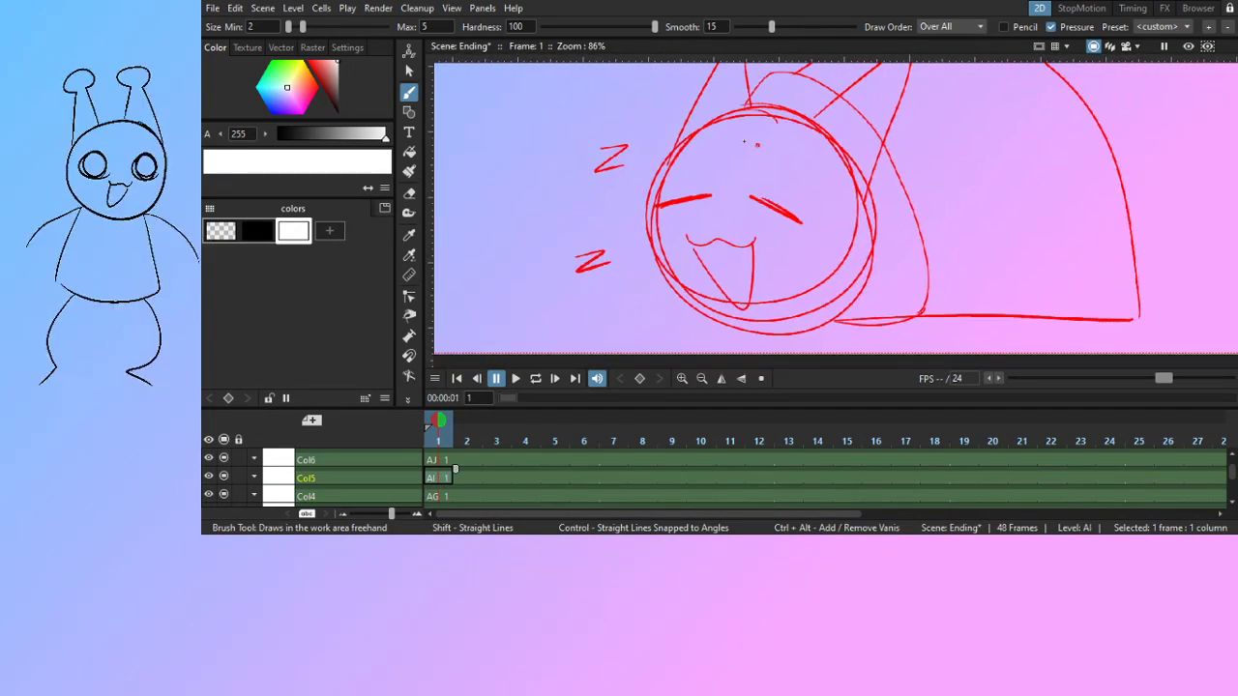
left_click(256, 230)
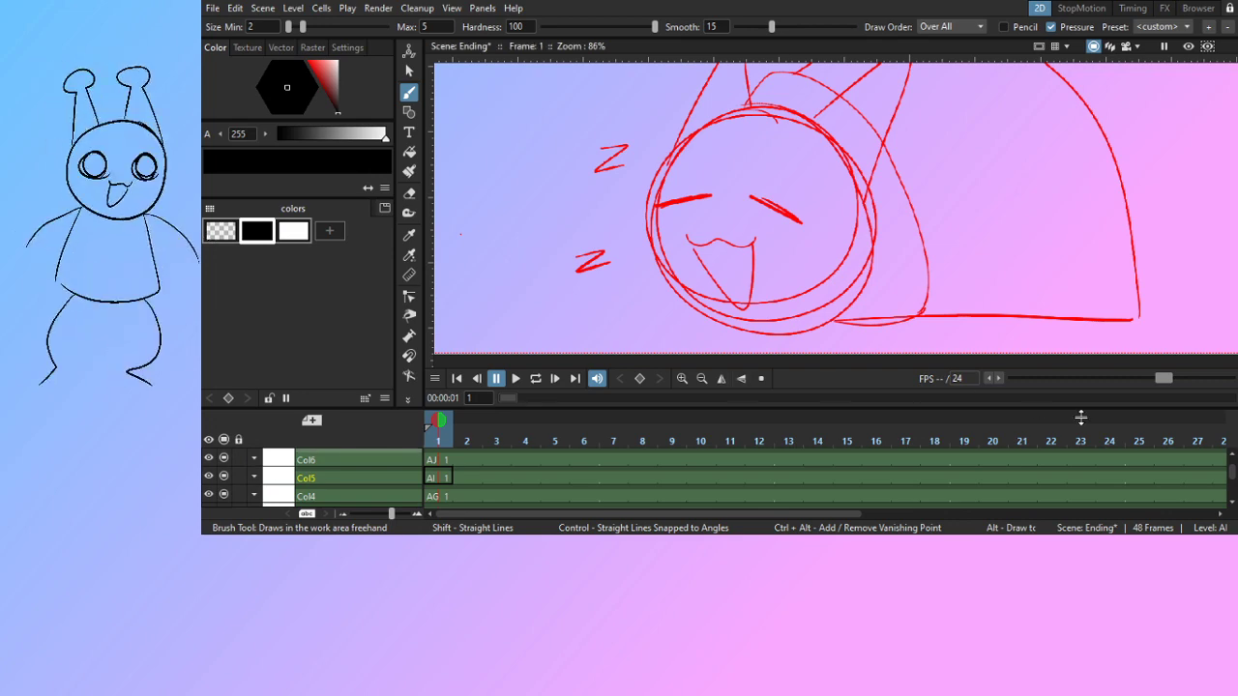
left_click_drag(1231, 472, 1231, 463)
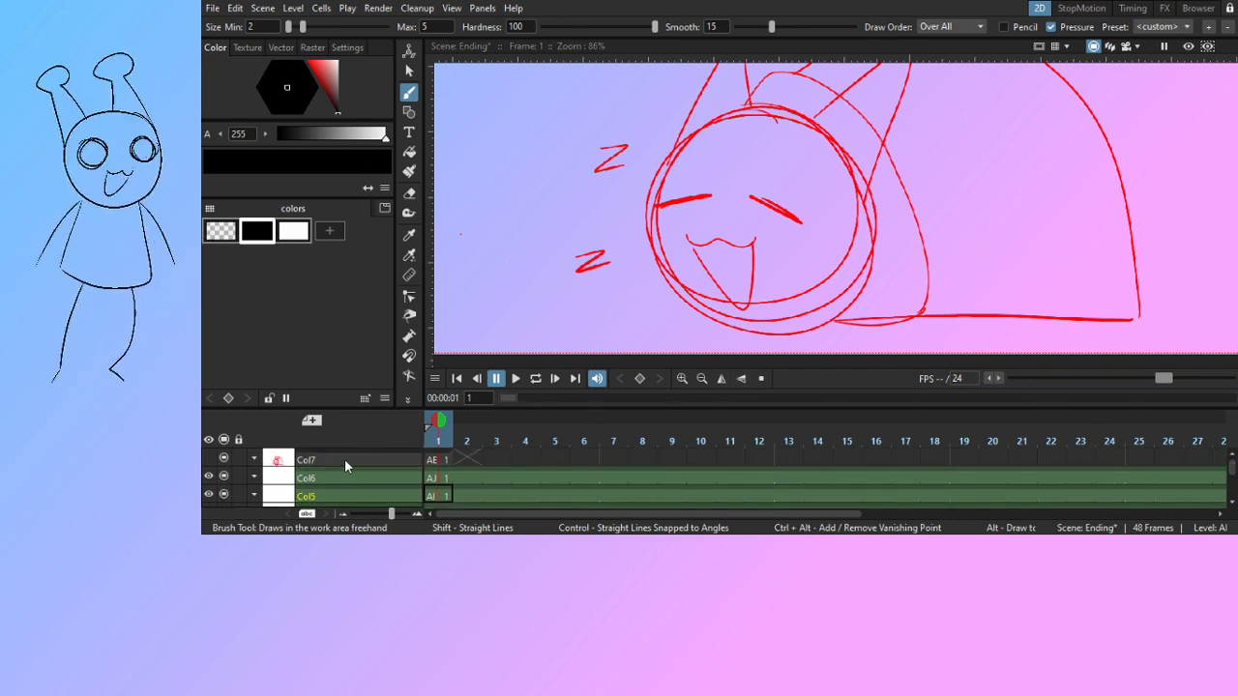
left_click(275, 455)
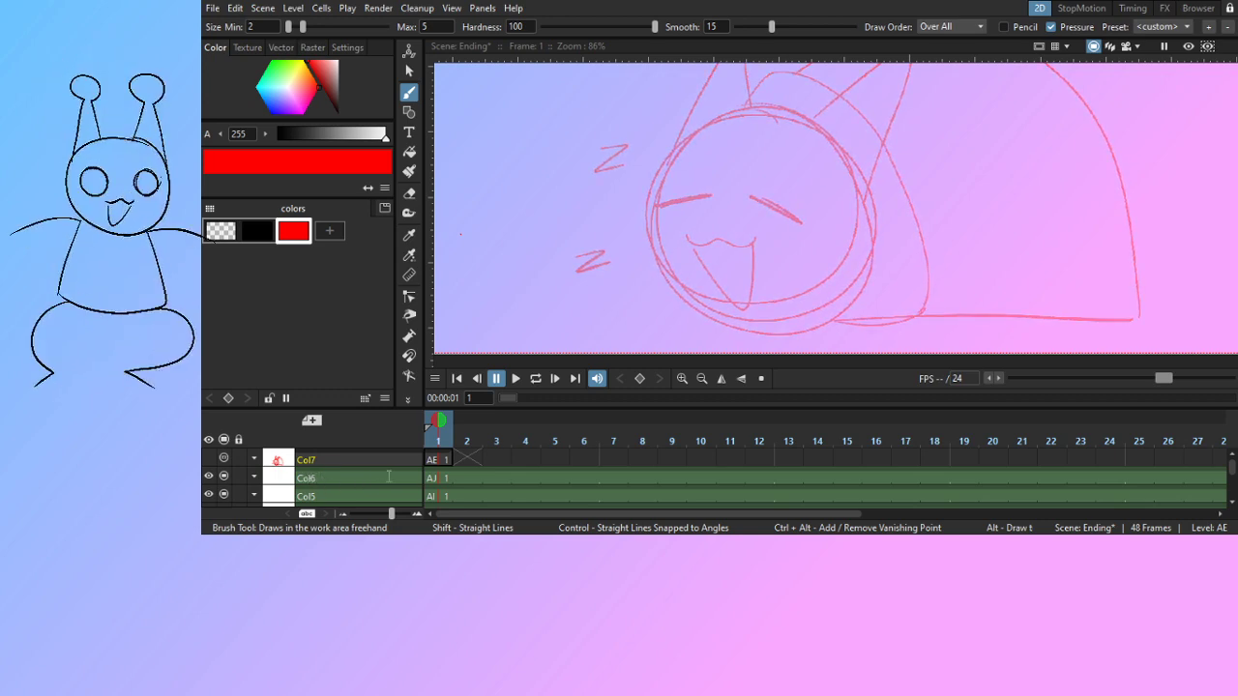
Draw a black circle for the character's head on frame 1 of Col5, over the sketched face
left_click(438, 500)
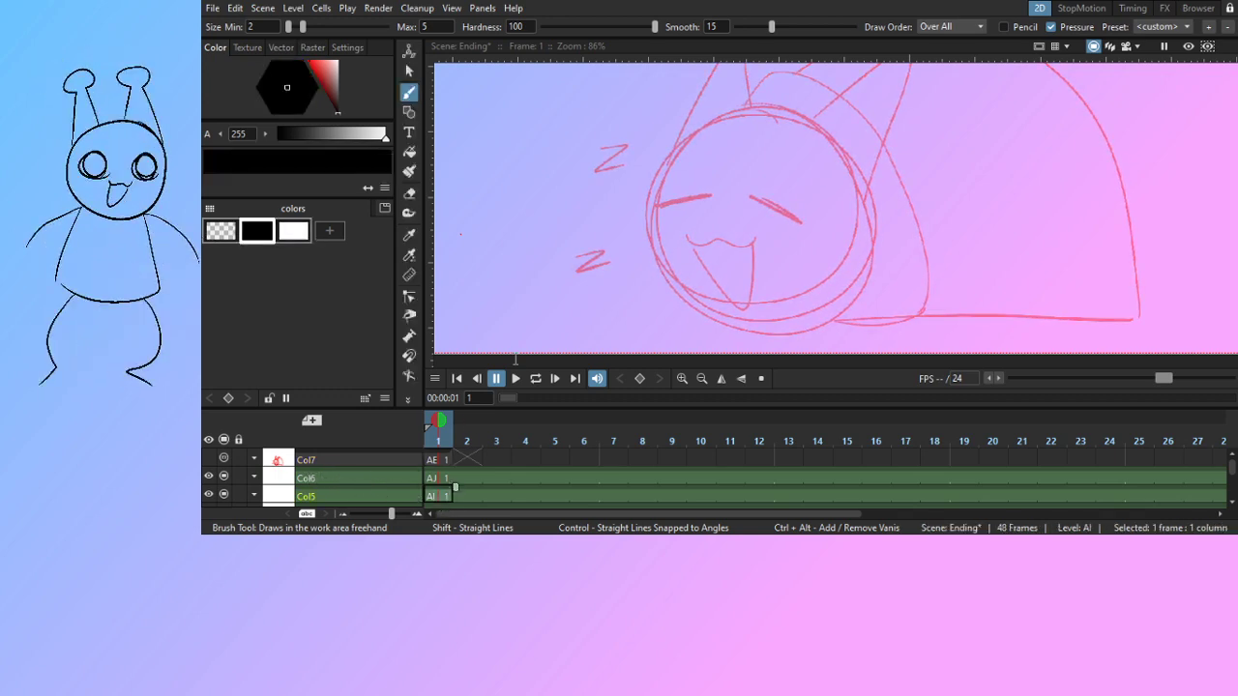
left_click_drag(727, 188, 714, 176)
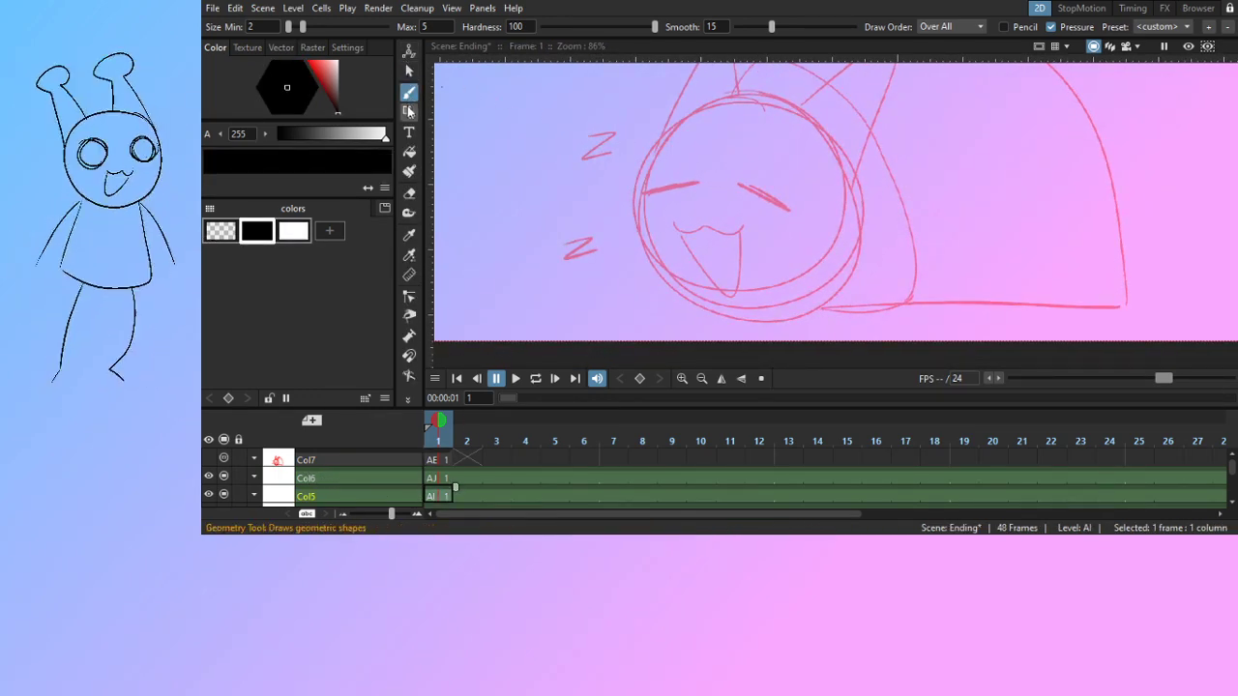
key("g")
mouse_move(717, 199)
left_mouse_down()
mouse_move(698, 98)
mouse_move(666, 118)
left_mouse_up()
Select the head circle freehand, move it over the sketched head and scale it to about 105% wide and 105.89% high
key("s")
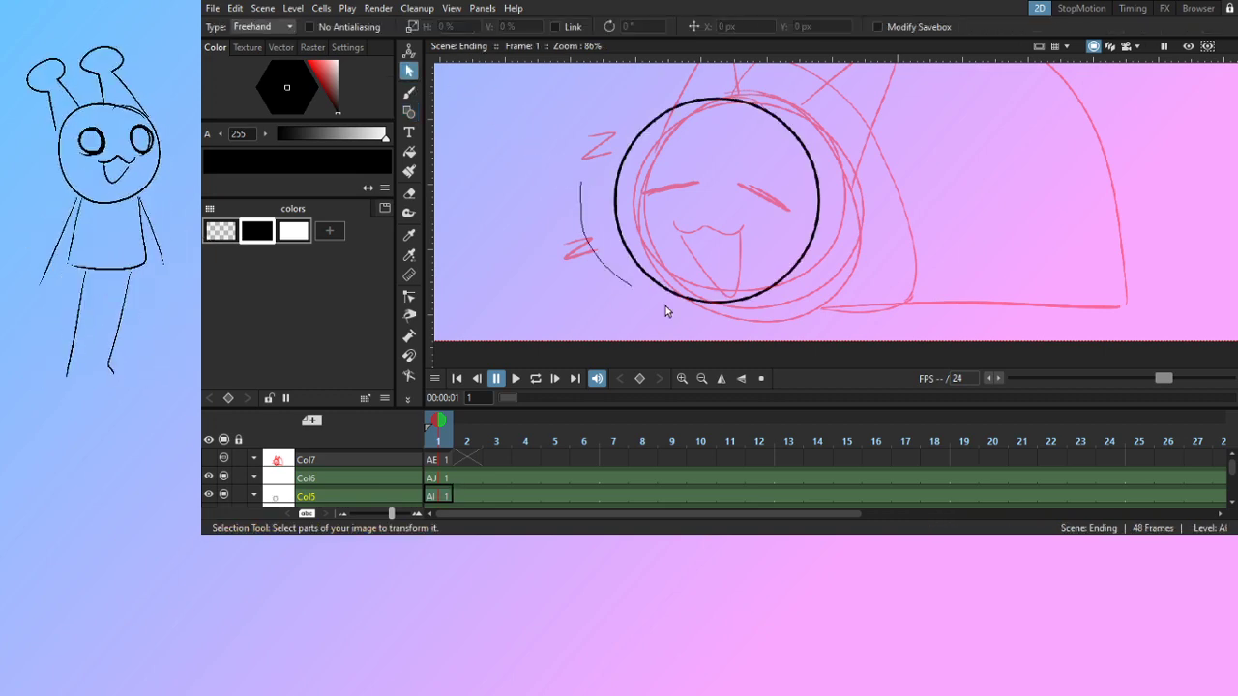
mouse_move(666, 311)
left_mouse_down()
mouse_move(884, 152)
mouse_move(566, 142)
mouse_move(667, 317)
left_mouse_up()
mouse_move(753, 179)
left_mouse_down()
mouse_move(780, 193)
mouse_move(770, 176)
left_mouse_up()
left_click_drag(593, 84, 583, 75)
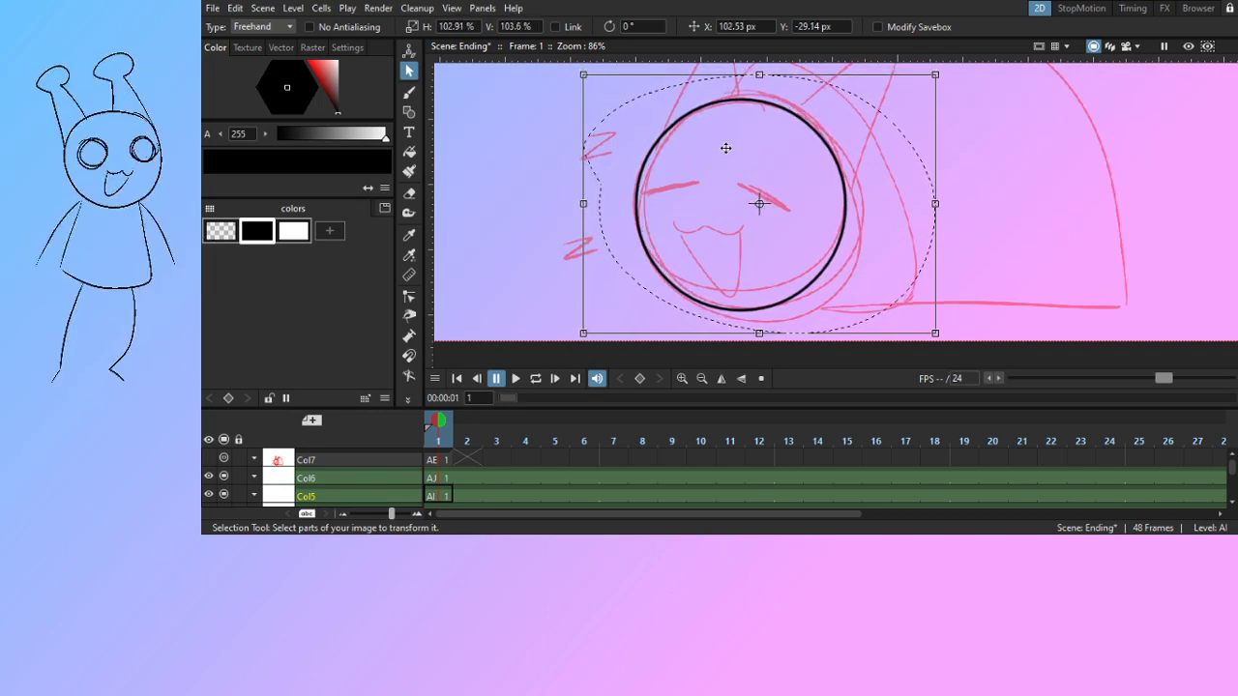
left_click_drag(726, 149, 724, 147)
left_click_drag(935, 330, 943, 339)
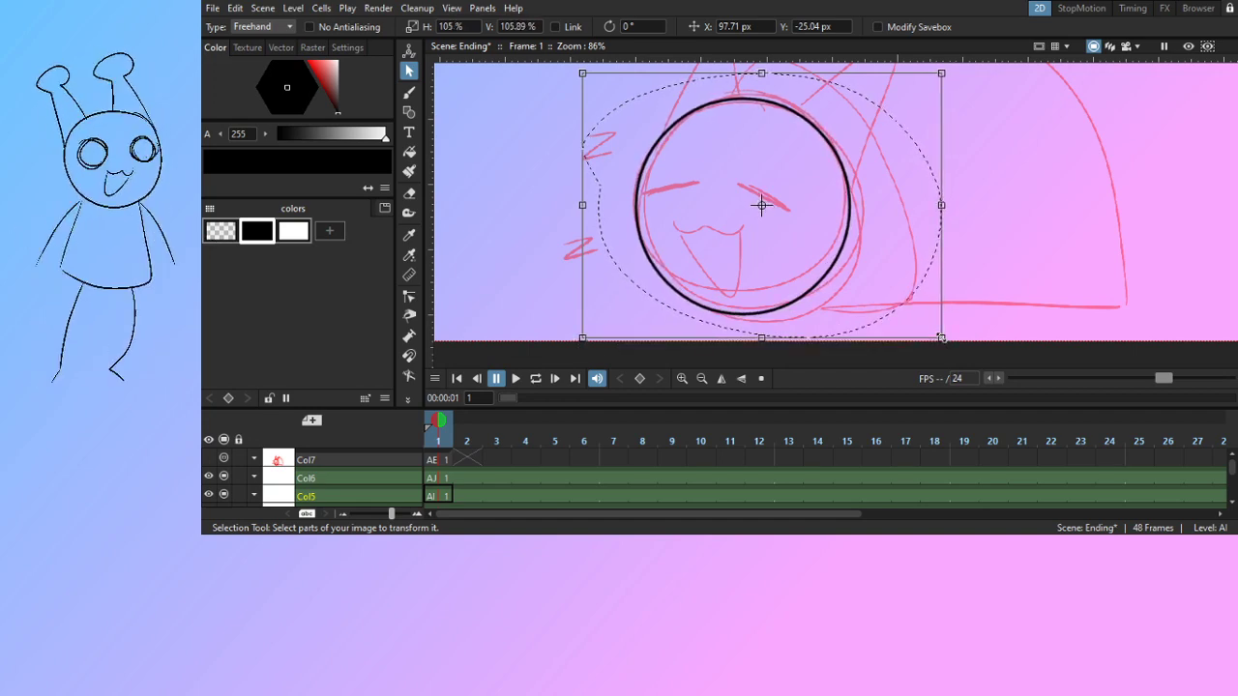
key("b")
Fill the inside of the head circle with white and return to the Brush tool
scroll(943, 251, "down", 3)
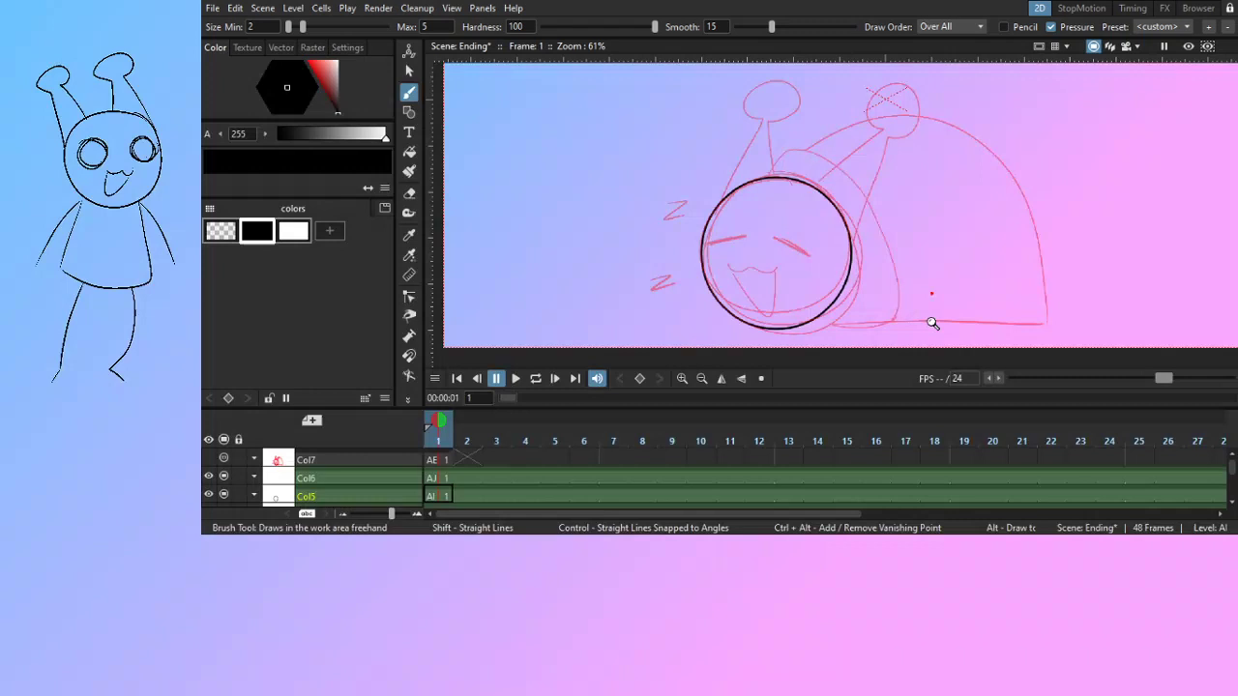
scroll(932, 324, "up", 3)
left_click(293, 231)
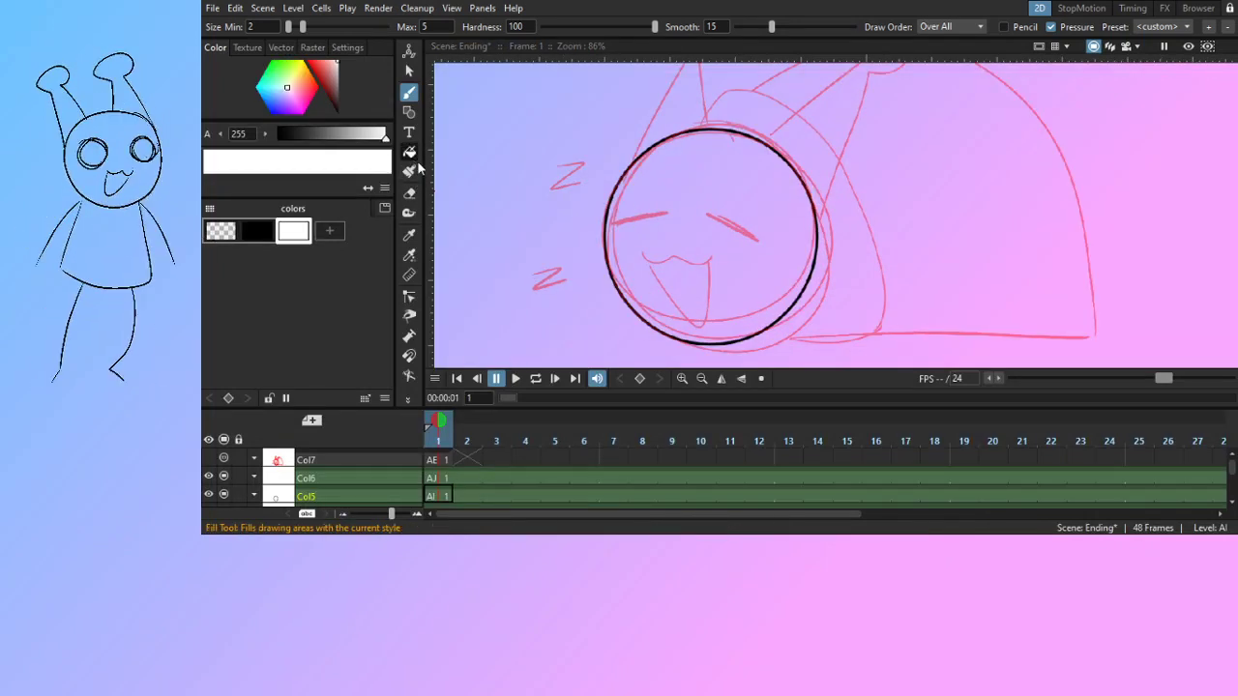
left_click(409, 152)
left_click(718, 213)
key("b")
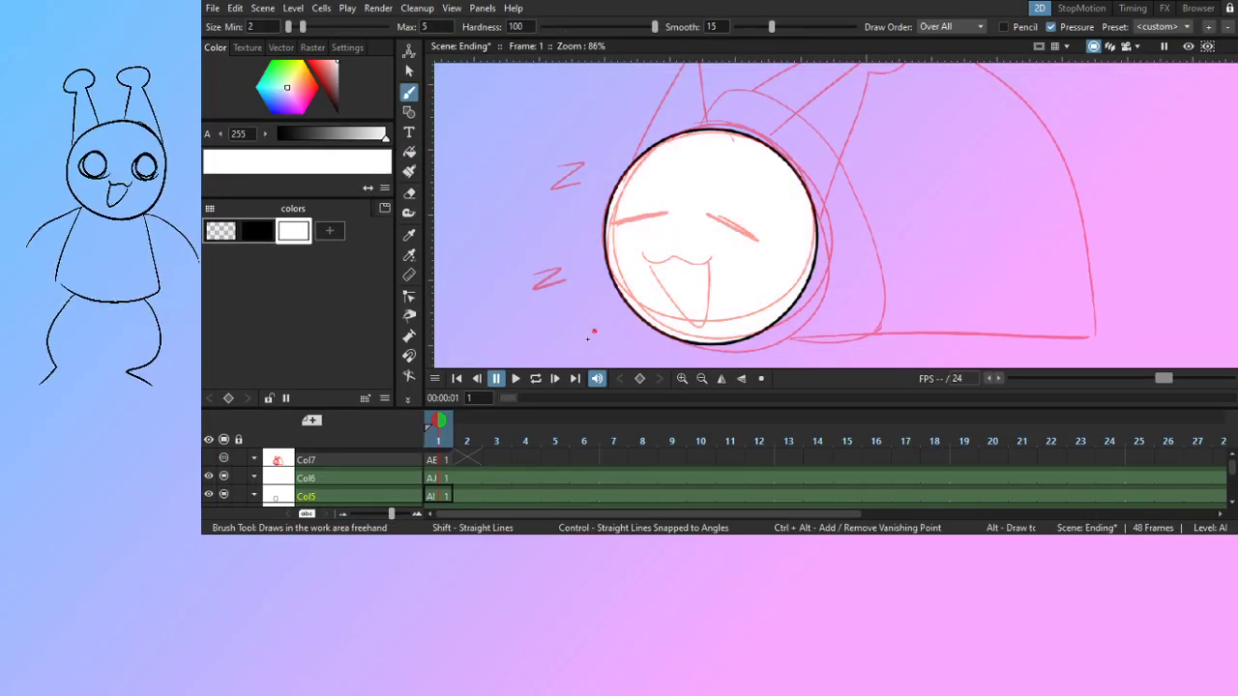
Ink the sleeping character's left closed eye as a thick black line on frame 1 of Col6, over the red sketch
left_click(437, 480)
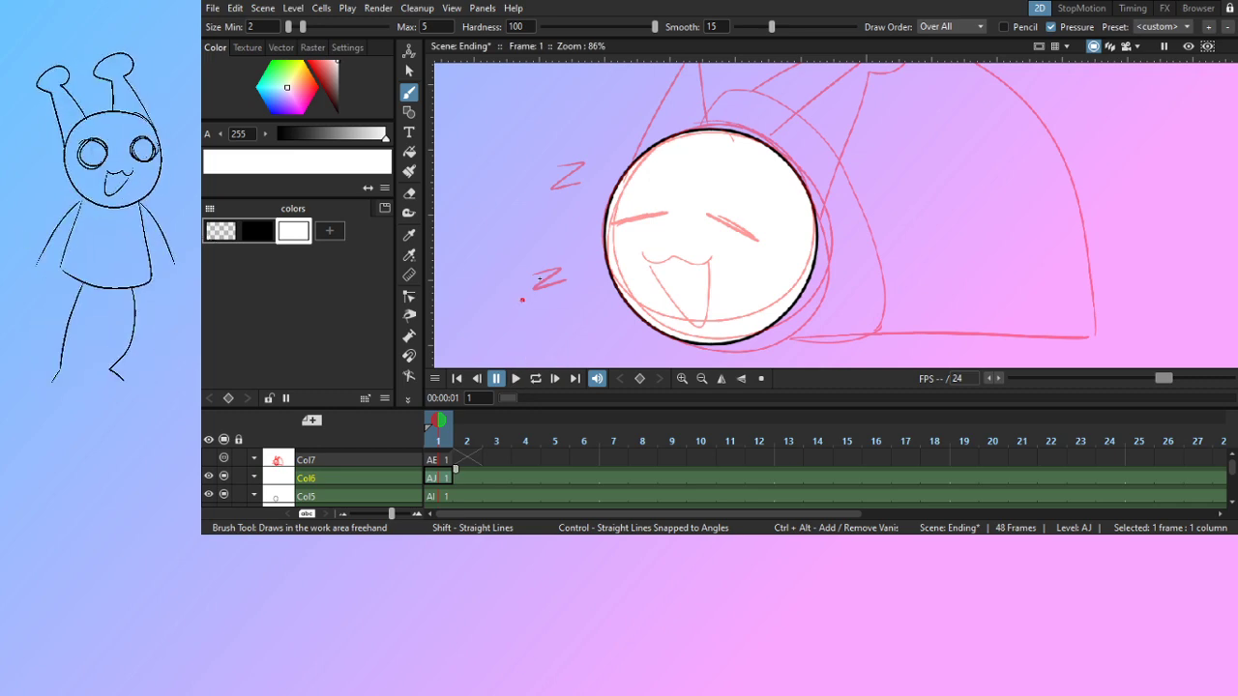
scroll(765, 193, "up", 3)
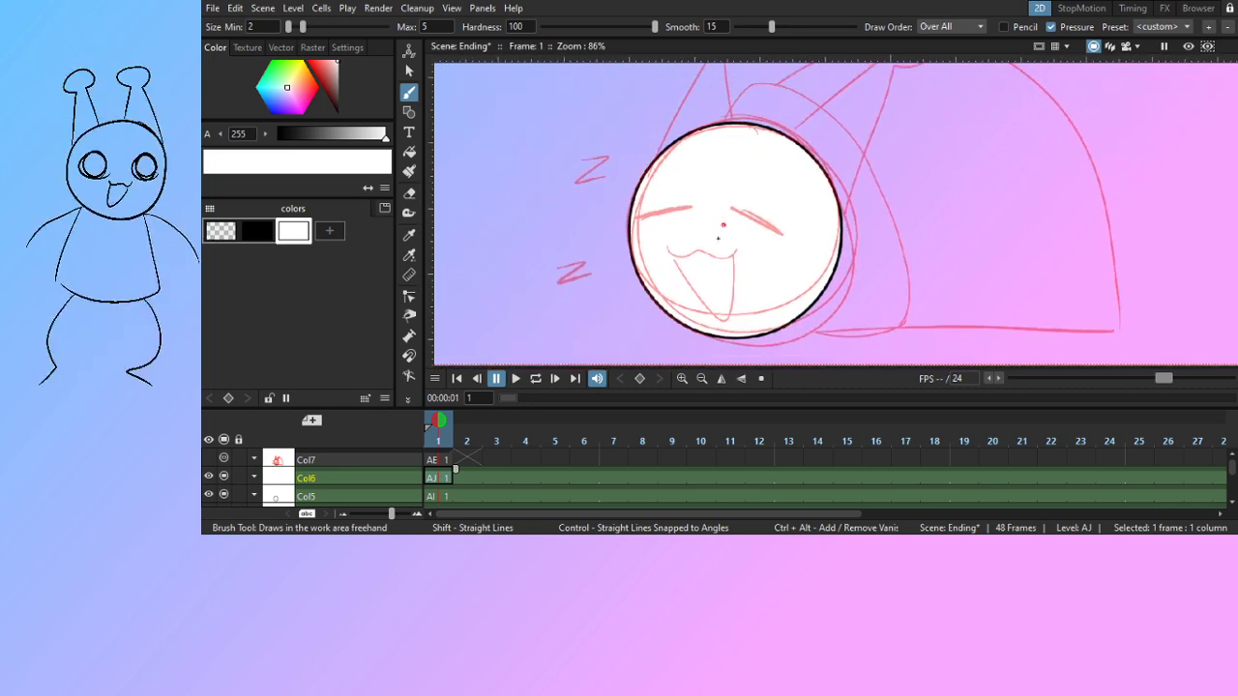
left_click(258, 231)
left_click_drag(617, 237, 674, 221)
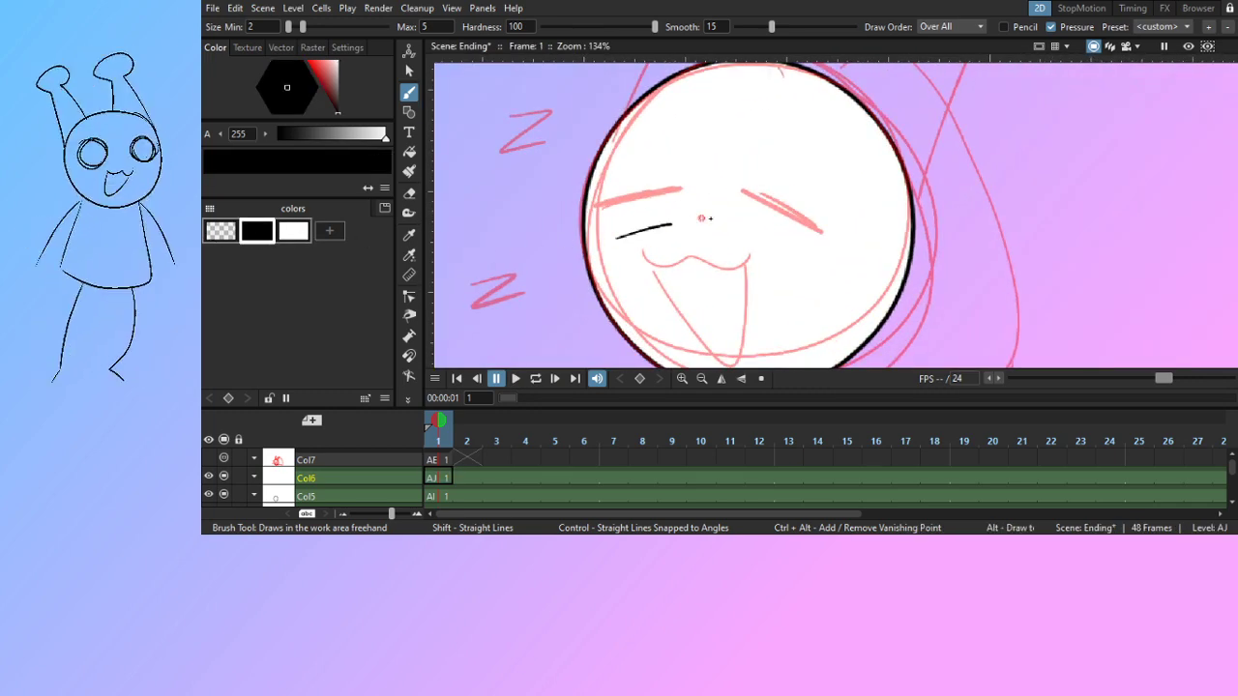
key("ctrl+z")
scroll(683, 224, "up", 2)
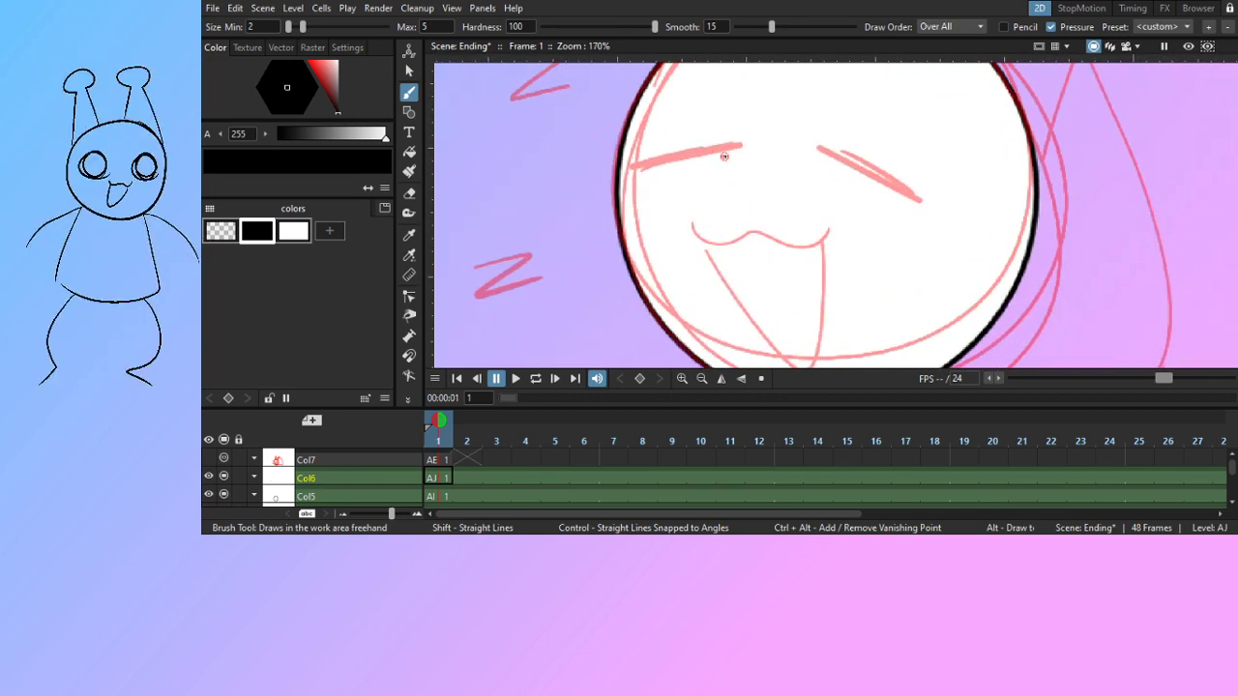
mouse_move(716, 150)
left_mouse_down()
mouse_move(626, 163)
mouse_move(708, 151)
mouse_move(657, 171)
mouse_move(733, 145)
left_mouse_up()
key("ctrl+z")
left_click_drag(824, 150, 907, 192)
key("ctrl+z")
key("ctrl+z")
key("ctrl+z")
key("ctrl+z")
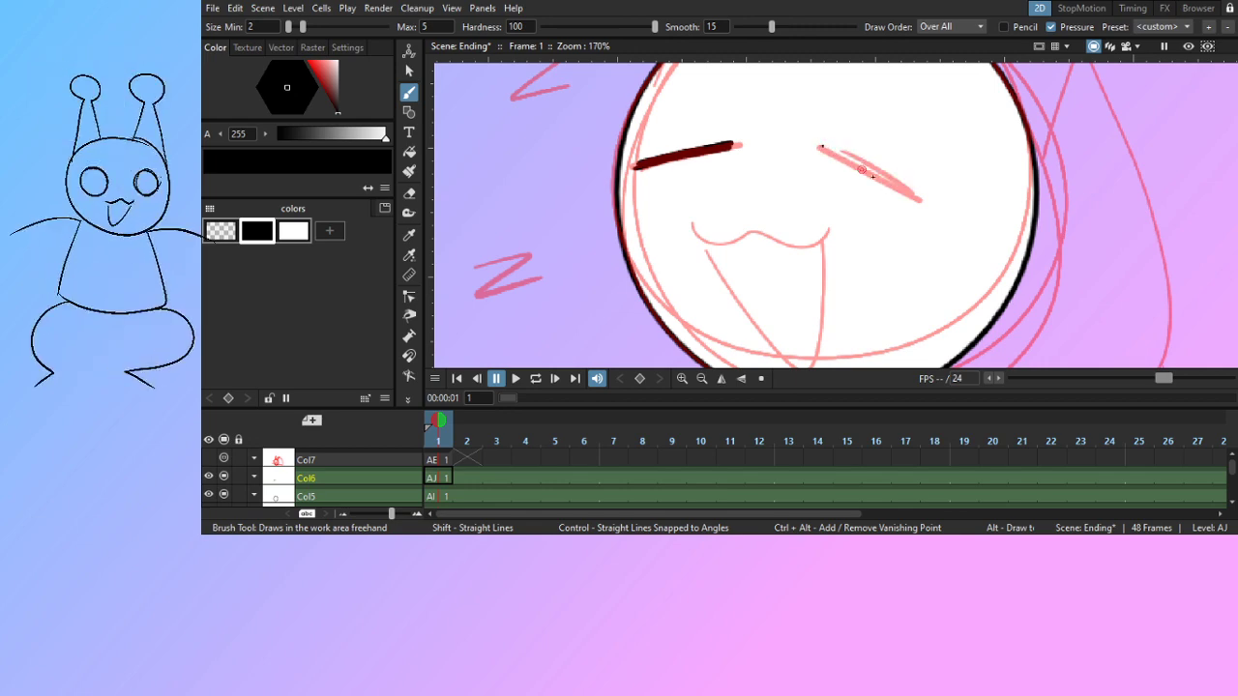
Ink the right closed eye as a thick slanted black line over the sketched one
left_click_drag(822, 148, 904, 196)
key("ctrl+z")
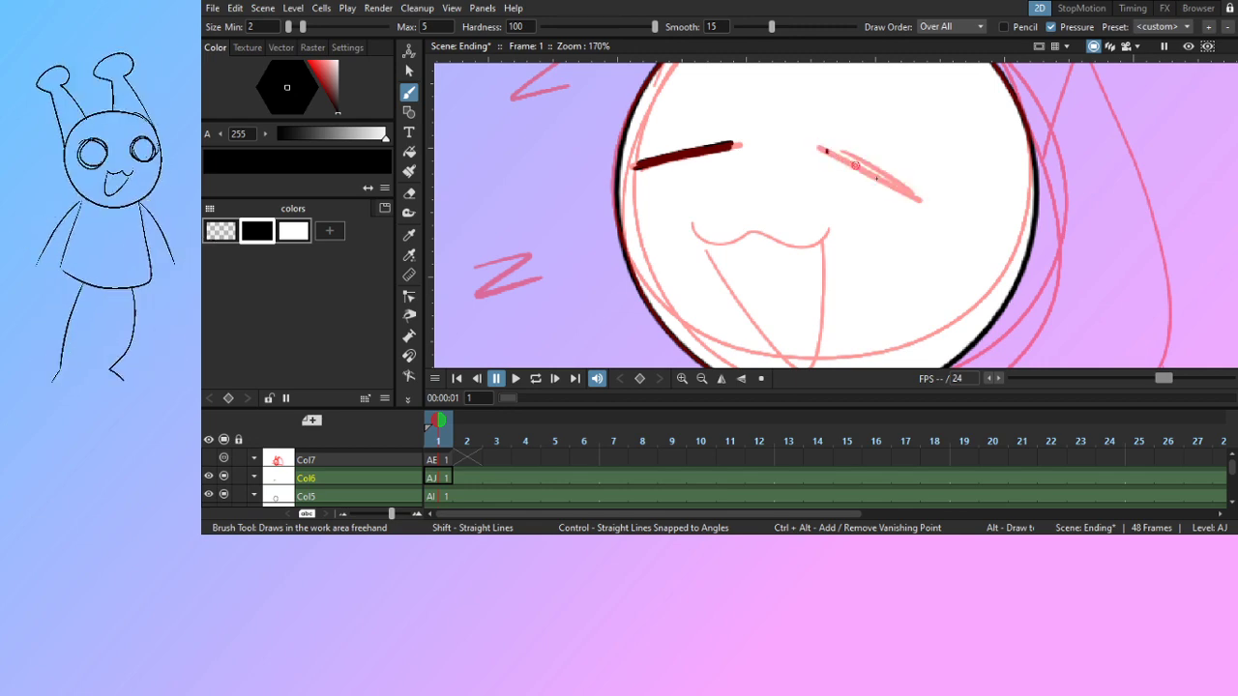
left_click_drag(807, 145, 905, 199)
key("ctrl+z")
left_click_drag(821, 145, 901, 199)
key("ctrl+z")
key("ctrl+z")
left_click_drag(819, 147, 919, 201)
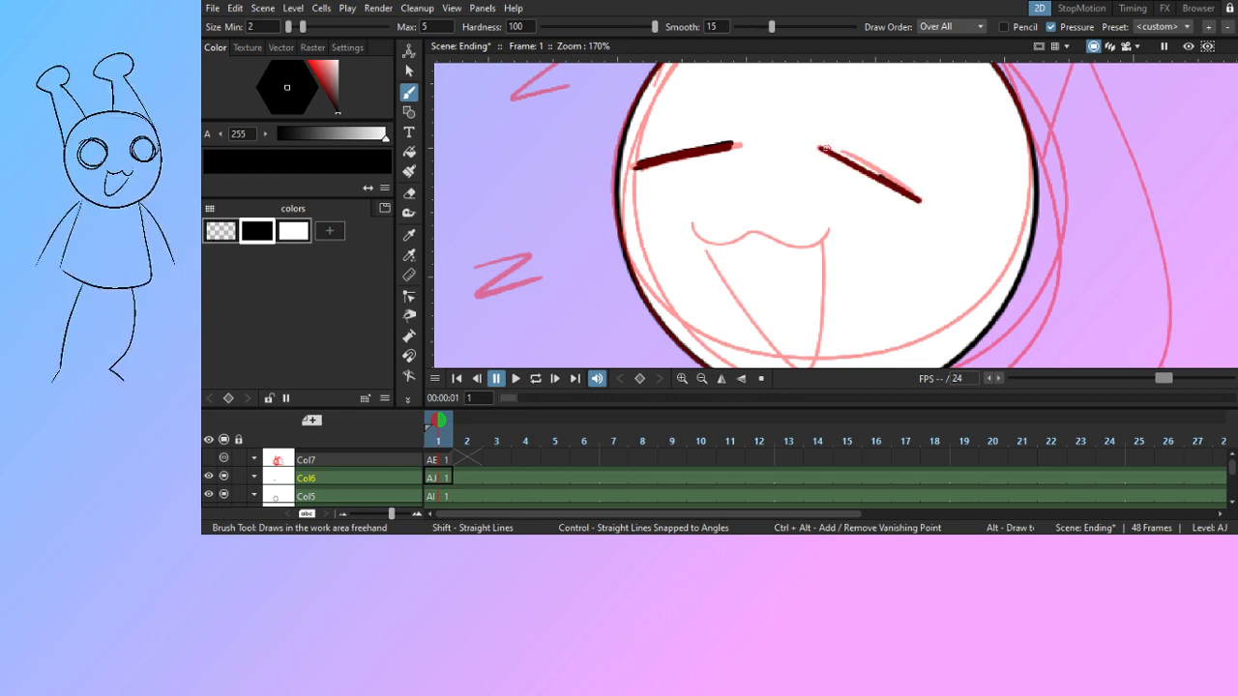
mouse_move(822, 148)
left_mouse_down()
mouse_move(908, 188)
mouse_move(893, 183)
left_mouse_up()
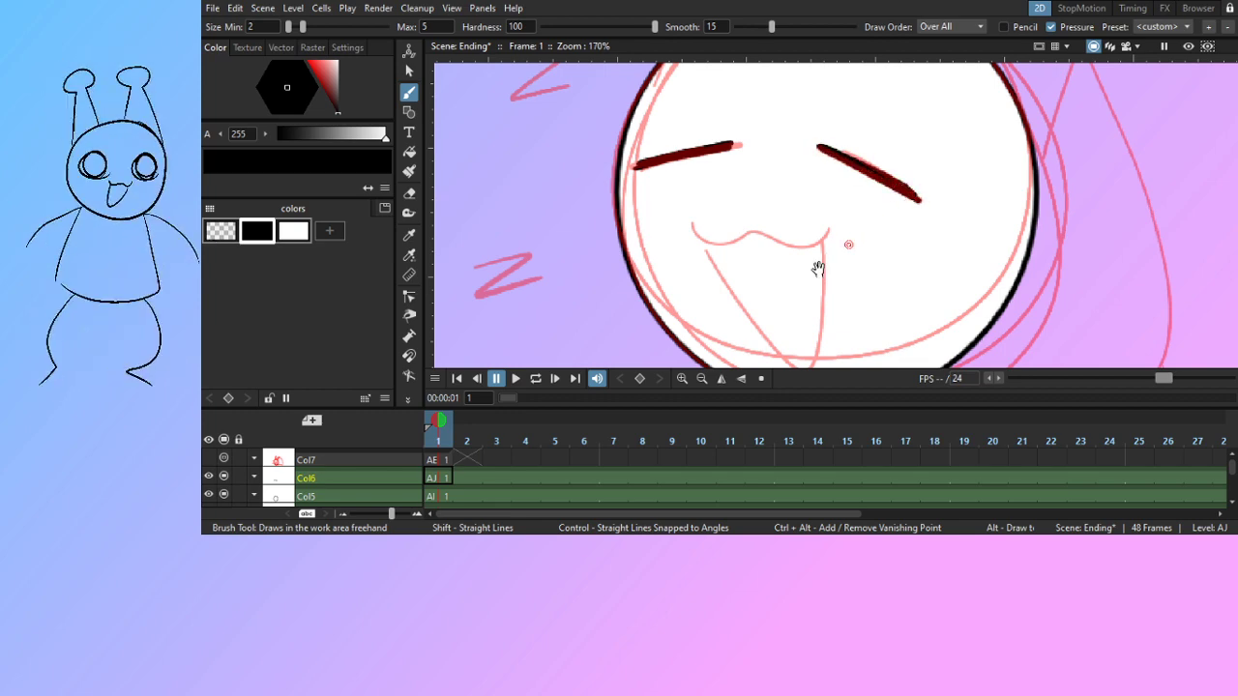
Ink the wavy upper lip of the mouth in black over the sketched lip
scroll(735, 213, "down", 2)
mouse_move(693, 179)
left_mouse_down()
mouse_move(770, 170)
mouse_move(802, 199)
mouse_move(838, 173)
left_mouse_up()
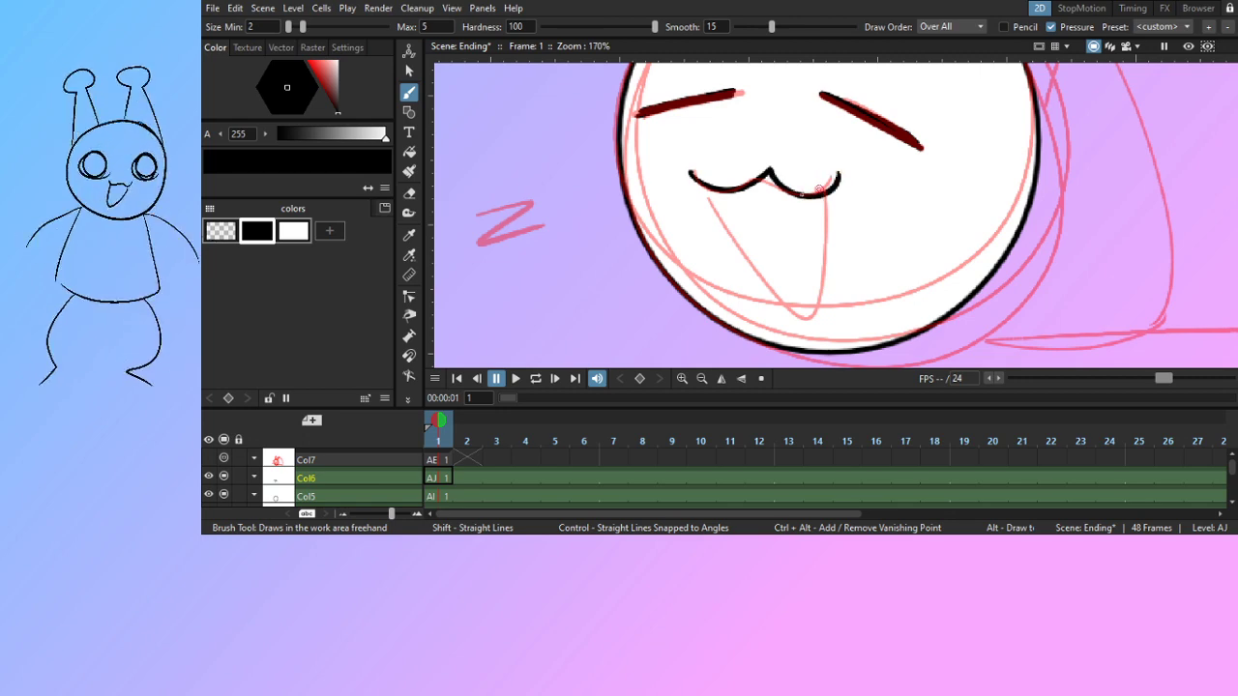
key("ctrl+z")
mouse_move(693, 175)
left_mouse_down()
mouse_move(730, 201)
mouse_move(833, 174)
left_mouse_up()
key("ctrl+z")
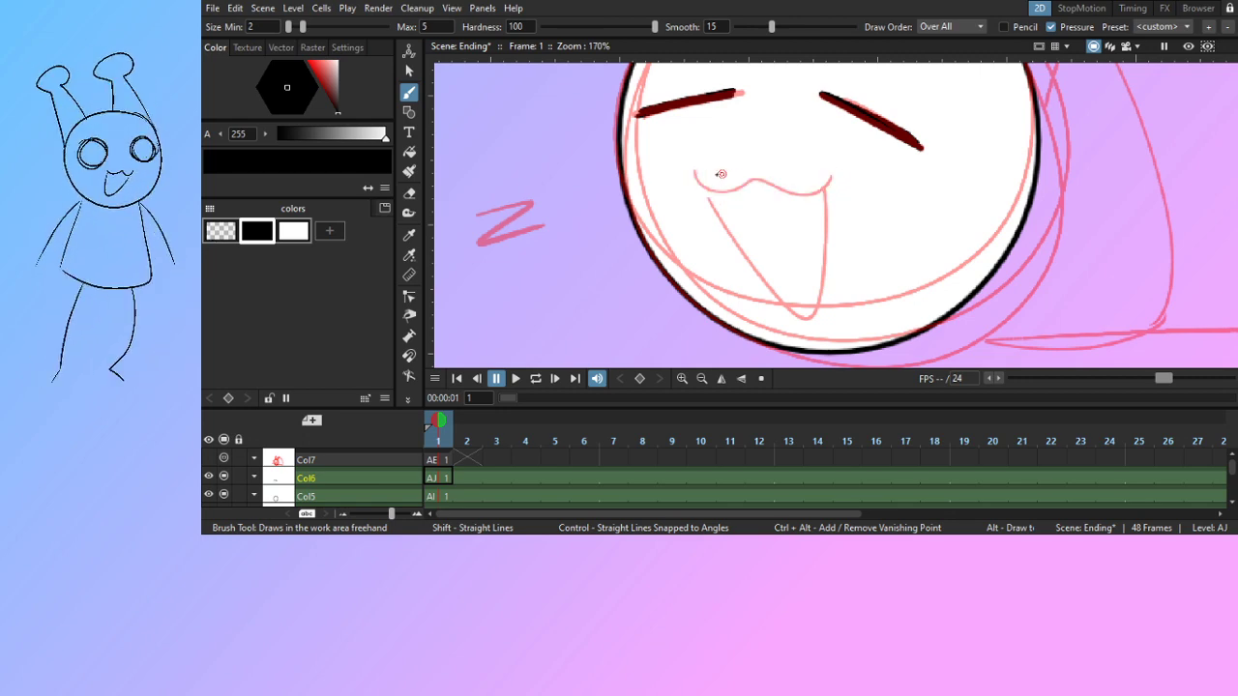
left_click_drag(698, 175, 837, 180)
key("ctrl+z")
mouse_move(693, 175)
left_mouse_down()
mouse_move(836, 176)
mouse_move(700, 186)
mouse_move(829, 173)
left_mouse_up()
key("ctrl+z")
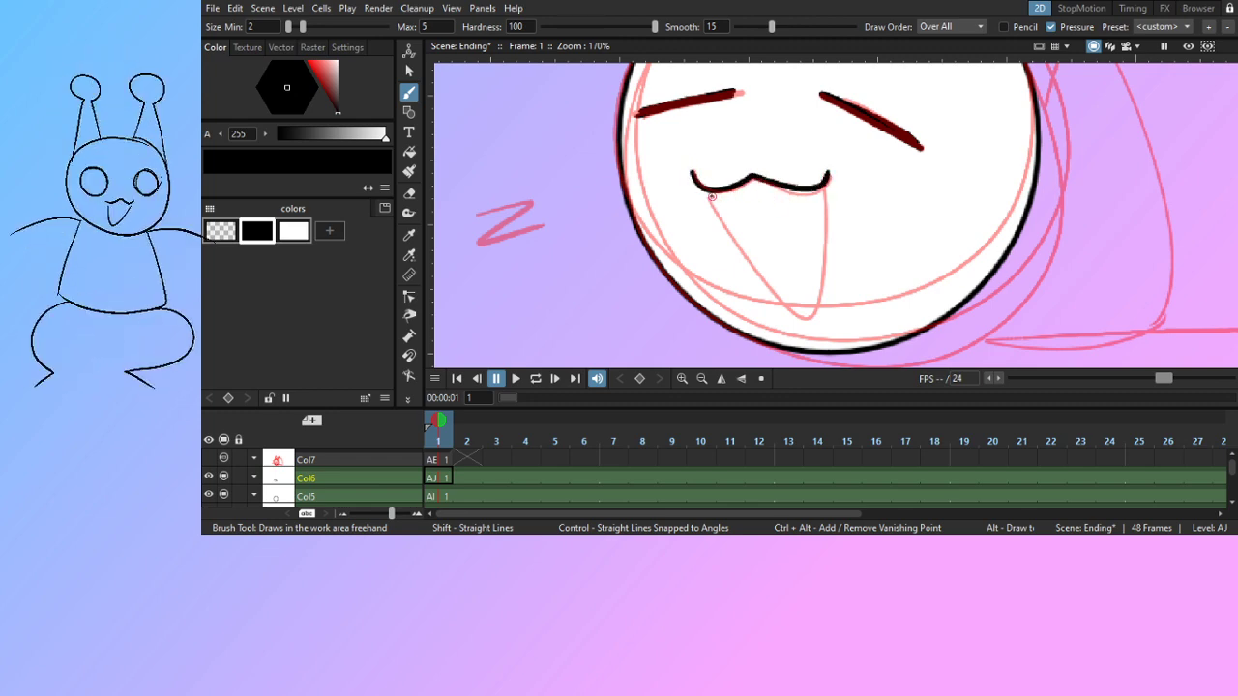
Ink the pointed lower outline of the open mouth, joining it to the wavy lip
mouse_move(712, 196)
left_mouse_down()
mouse_move(770, 289)
mouse_move(828, 280)
mouse_move(828, 188)
mouse_move(812, 296)
mouse_move(706, 197)
mouse_move(799, 303)
mouse_move(822, 195)
mouse_move(840, 323)
mouse_move(837, 300)
left_mouse_up()
key("ctrl+z")
key("ctrl+z")
scroll(810, 228, "up", 1)
left_click_drag(860, 232, 778, 299)
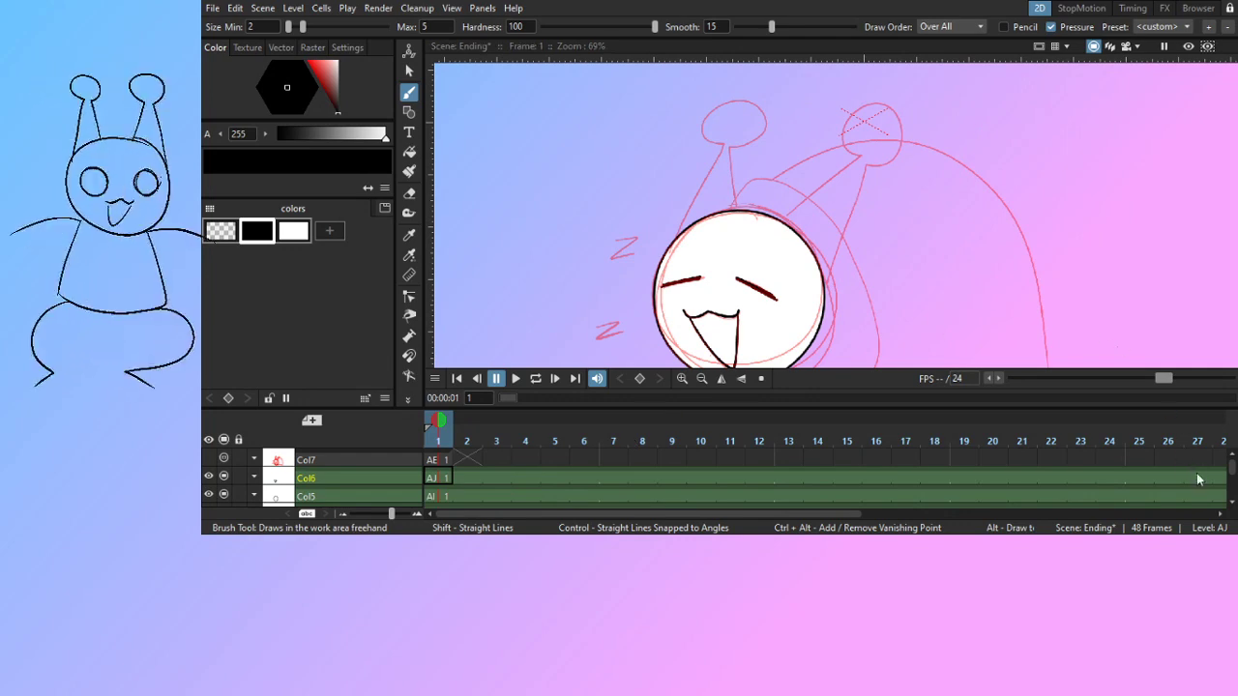
left_click(1232, 503)
left_click(445, 482)
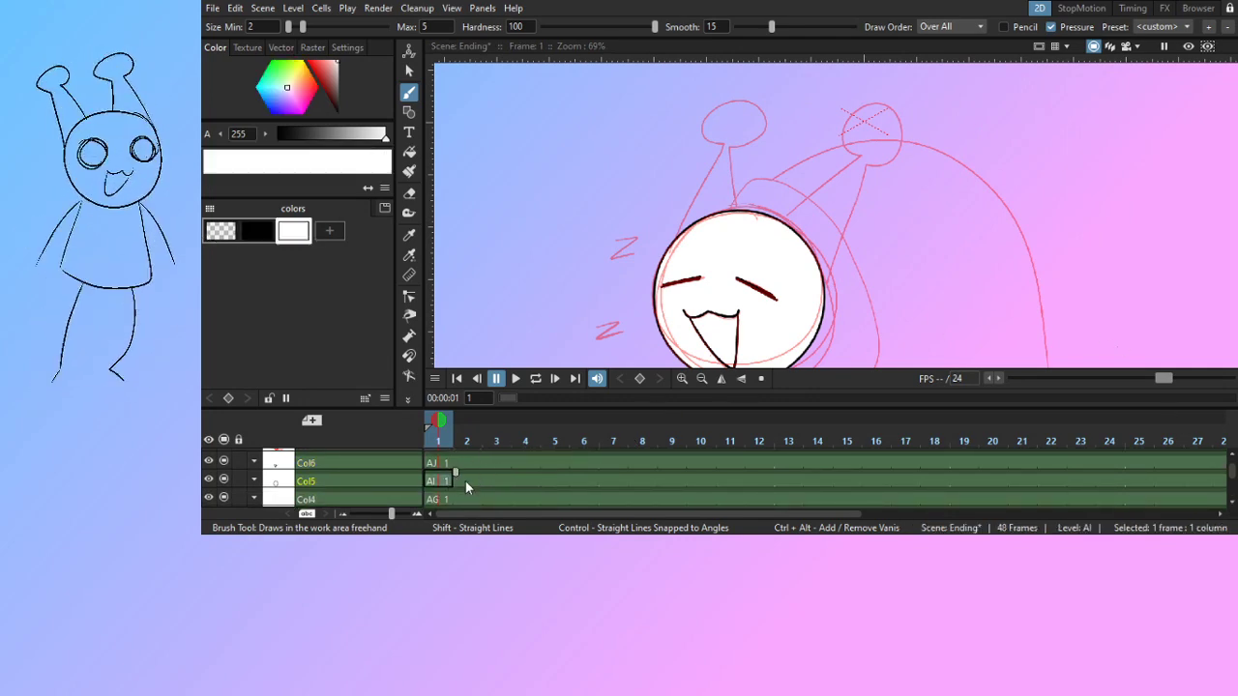
left_click_drag(801, 257, 760, 227)
scroll(764, 237, "down", 2)
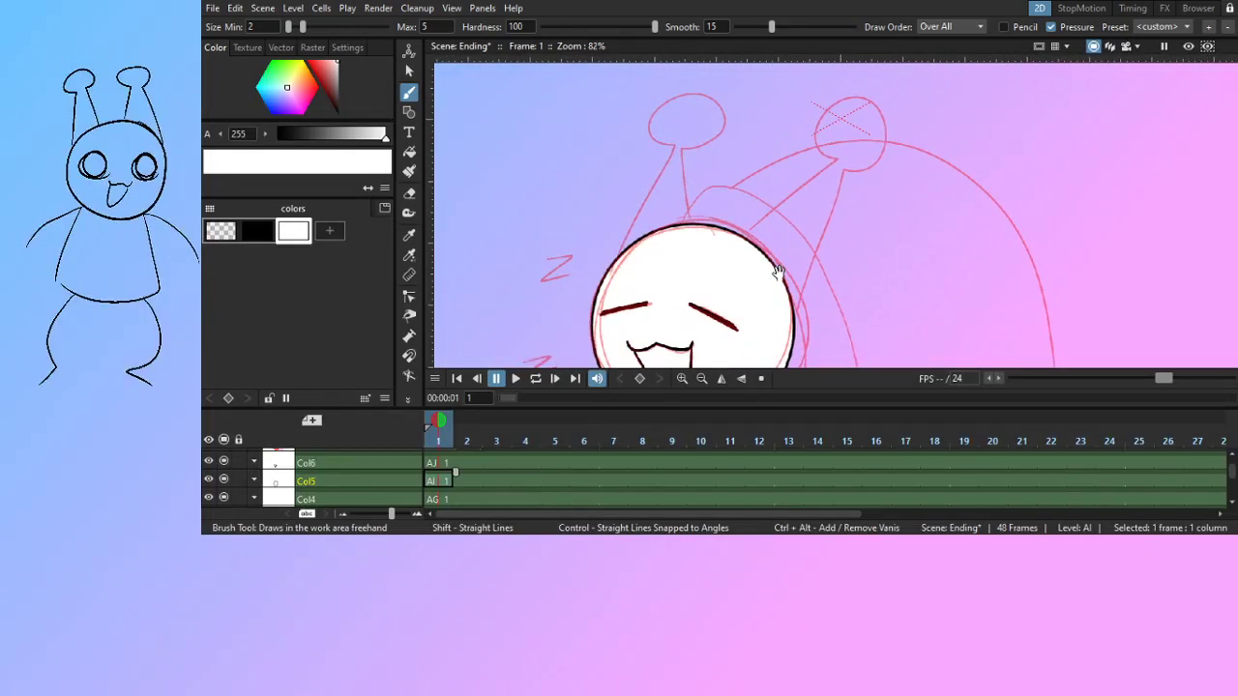
left_click_drag(751, 218, 834, 136)
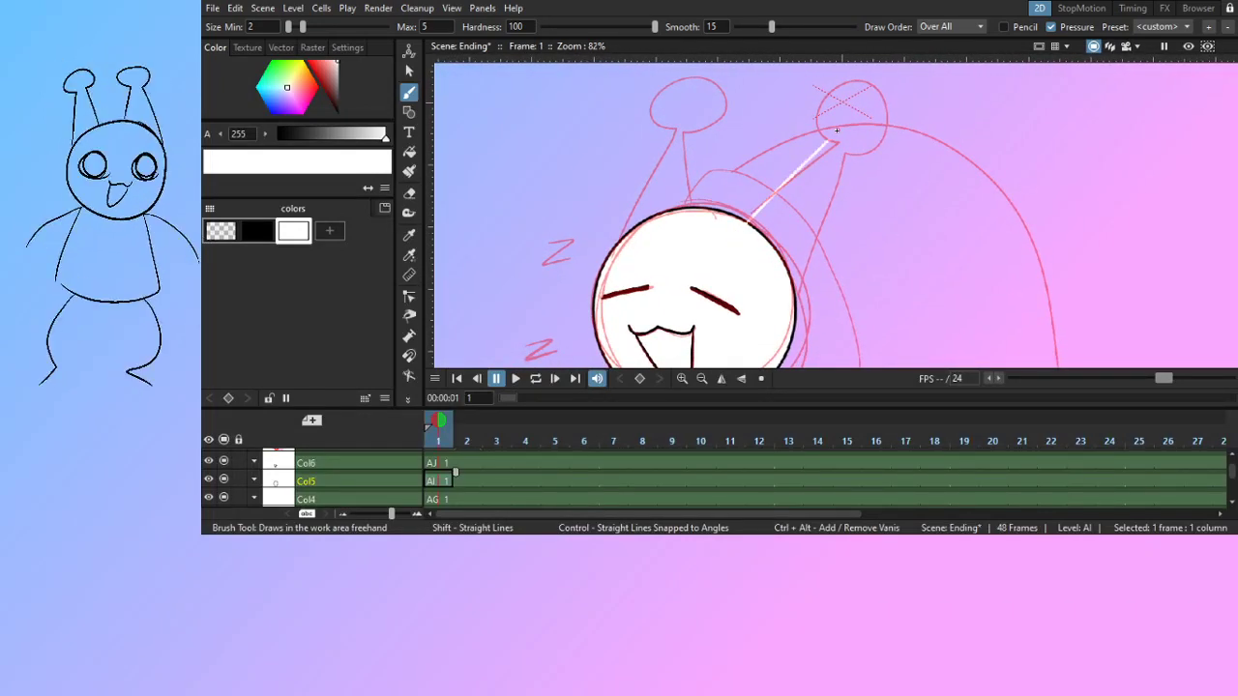
key("ctrl+z")
left_click(264, 227)
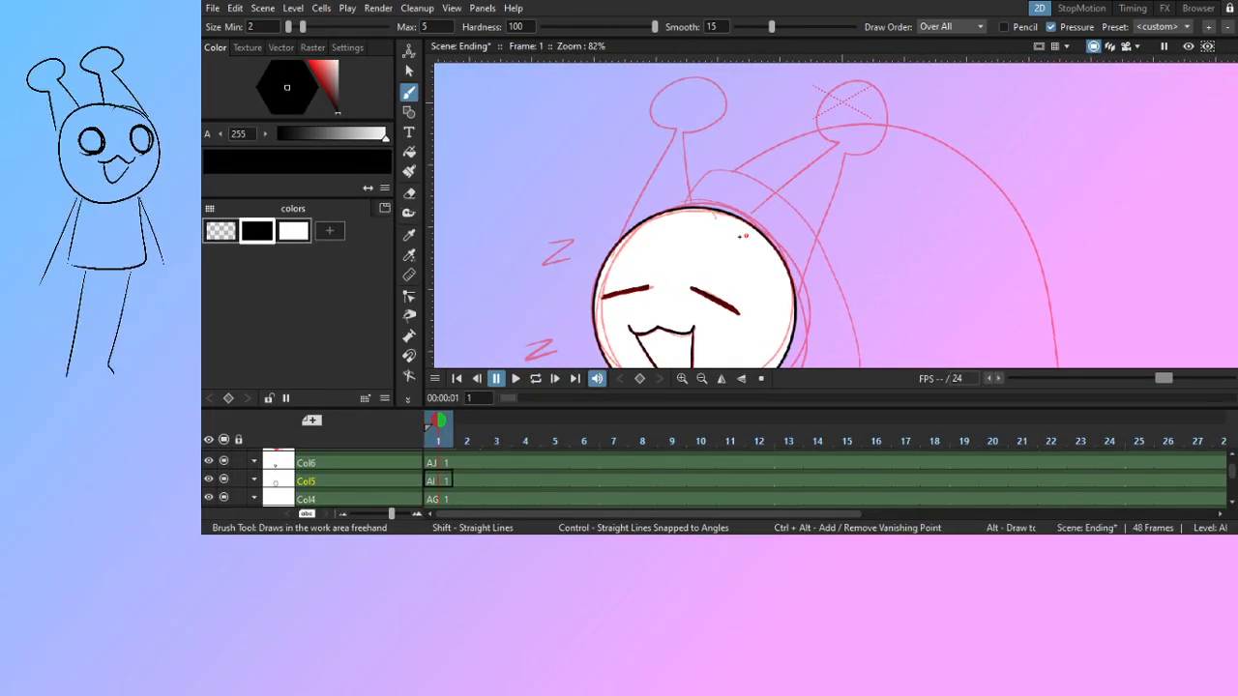
mouse_move(745, 235)
left_mouse_down()
mouse_move(844, 131)
mouse_move(836, 141)
left_mouse_up()
key("ctrl+z")
key("ctrl+z")
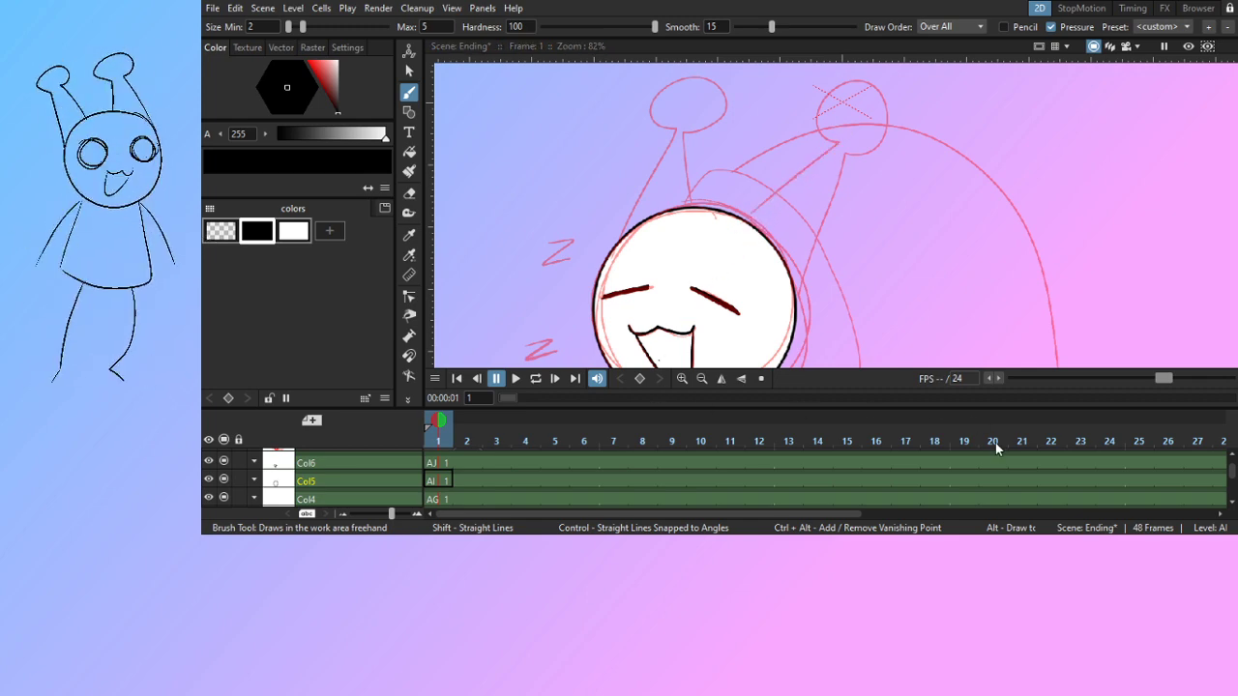
Ink the two stalk lines of the right antenna in black on frame 1 of Col4, following the sketch
left_click(437, 500)
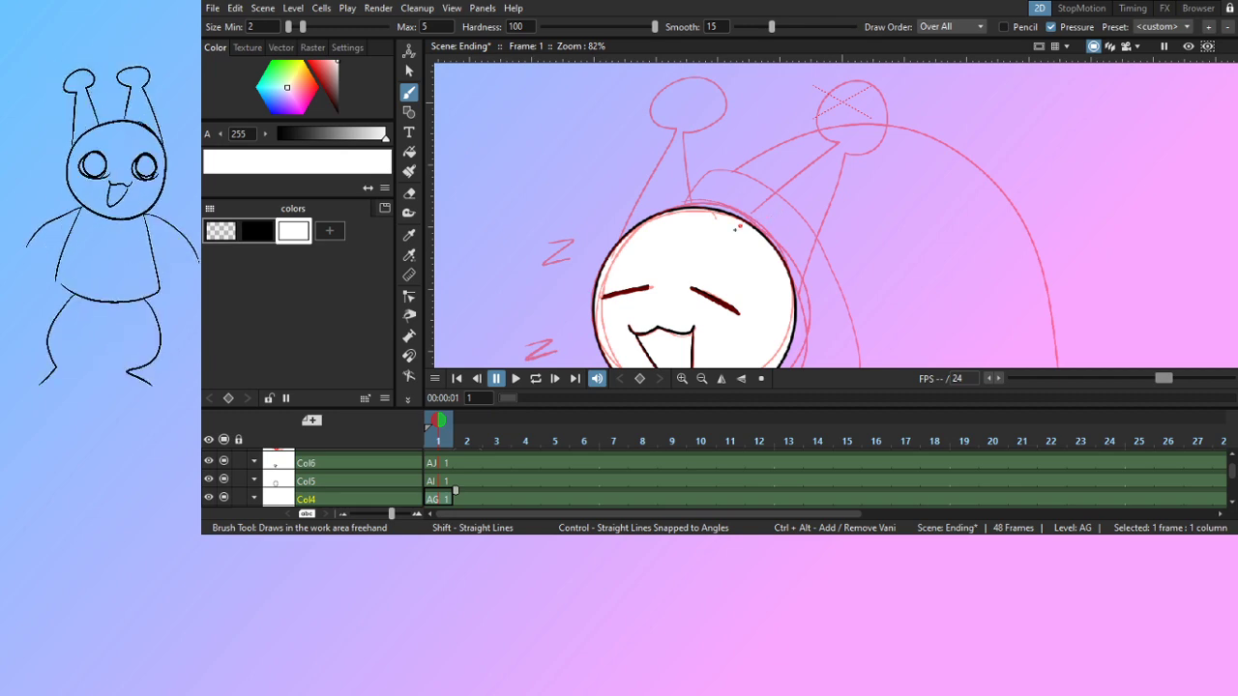
left_click(270, 234)
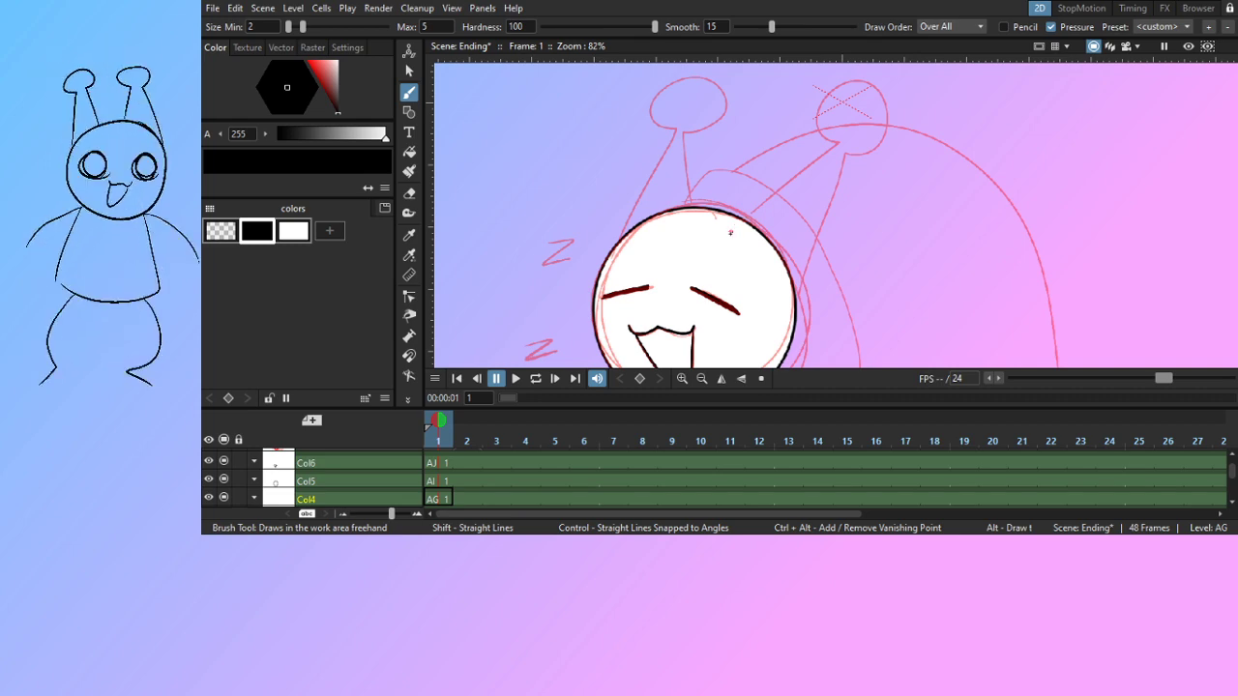
left_click_drag(743, 220, 842, 137)
key("ctrl+z")
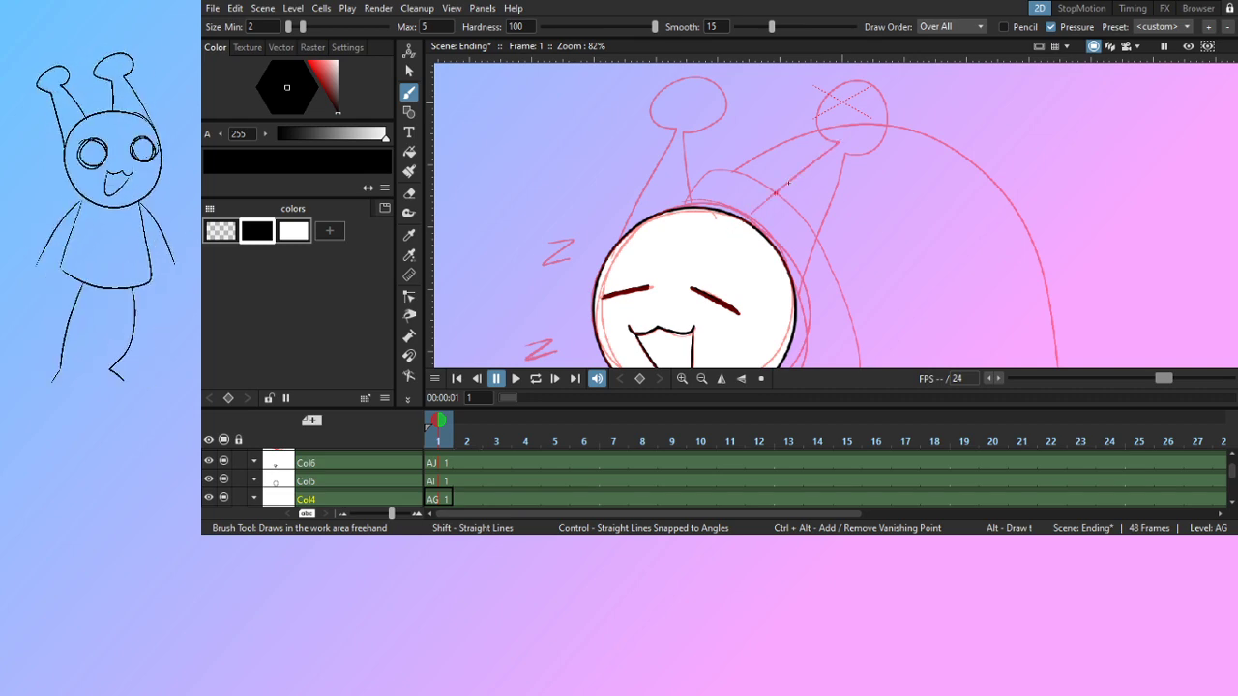
mouse_move(788, 182)
left_mouse_down()
mouse_move(834, 145)
mouse_move(829, 201)
left_mouse_up()
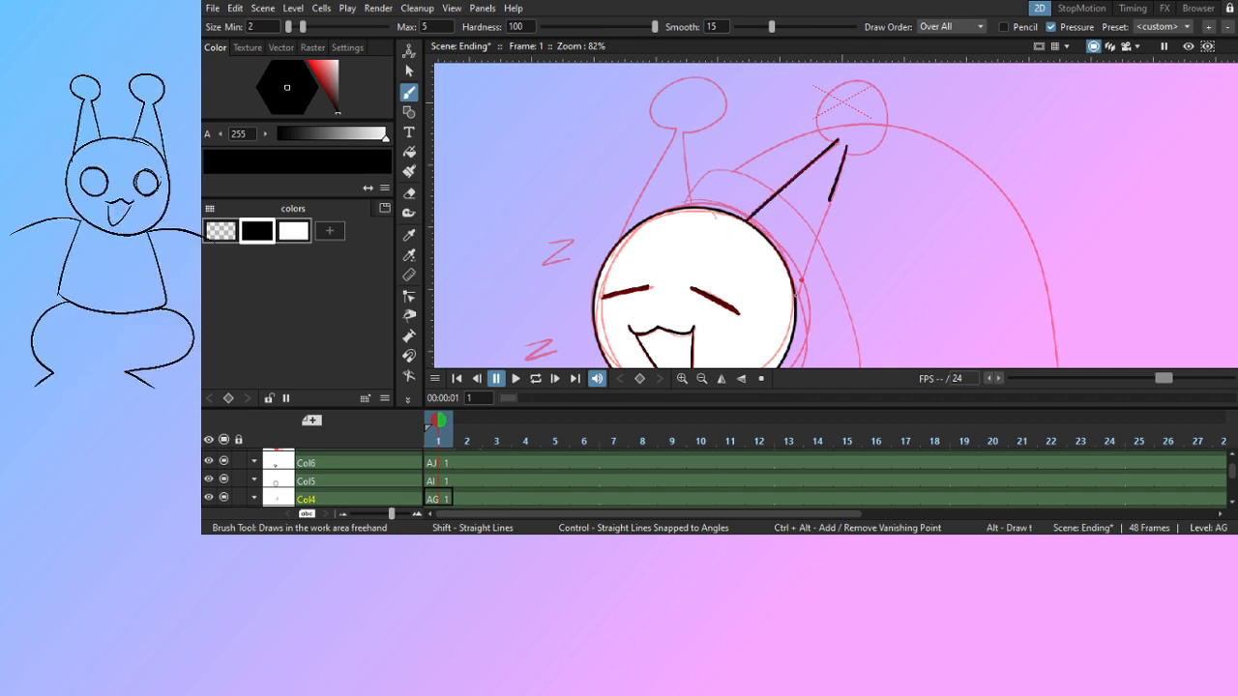
left_click_drag(801, 280, 833, 133)
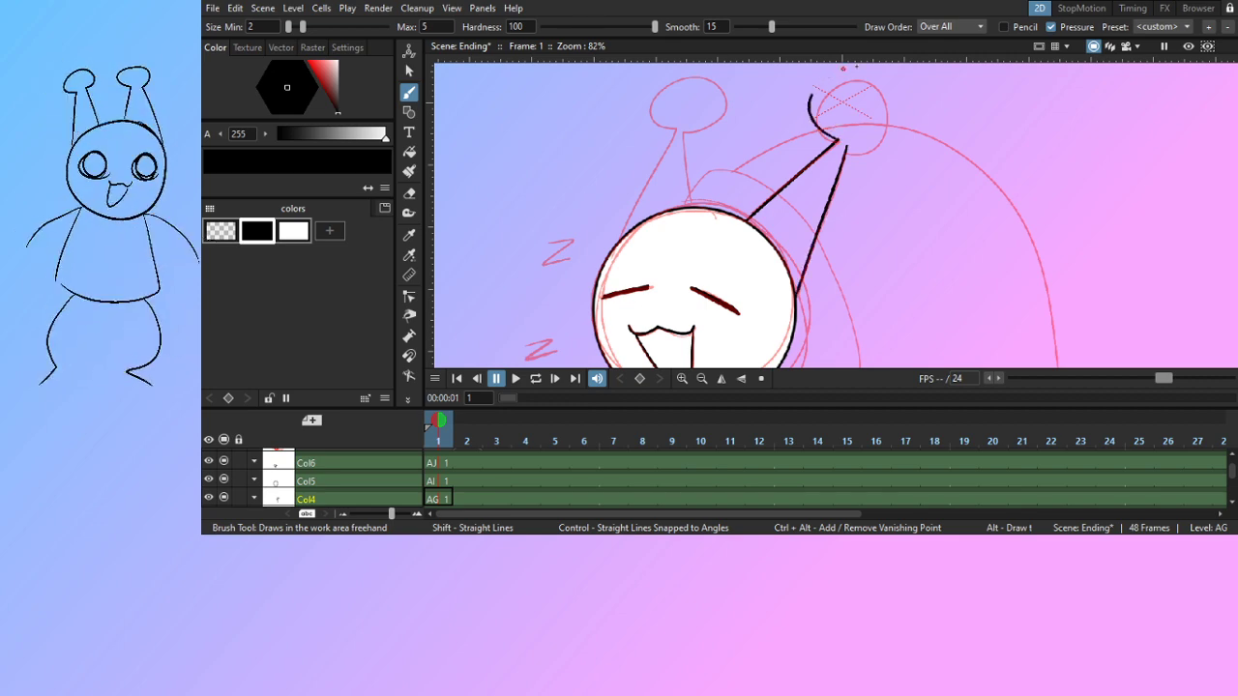
Ink the round knob of the right antenna so that it joins the two stalk lines
left_click_drag(842, 68, 891, 122)
key("ctrl+z")
mouse_move(823, 98)
left_mouse_down()
mouse_move(853, 152)
mouse_move(826, 90)
mouse_move(874, 86)
mouse_move(826, 196)
left_mouse_up()
key("ctrl+z")
Erase the overshooting stalk tip where it meets the antenna knob and return to the Brush tool
scroll(825, 193, "up", 6)
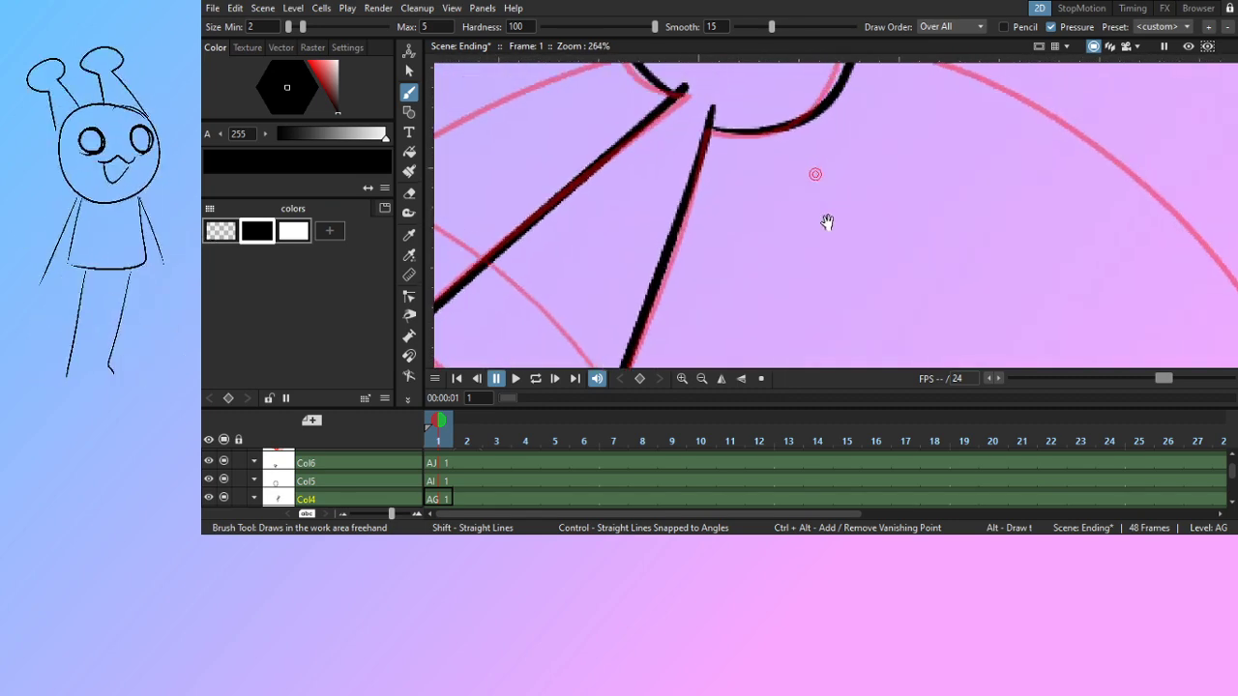
key("e")
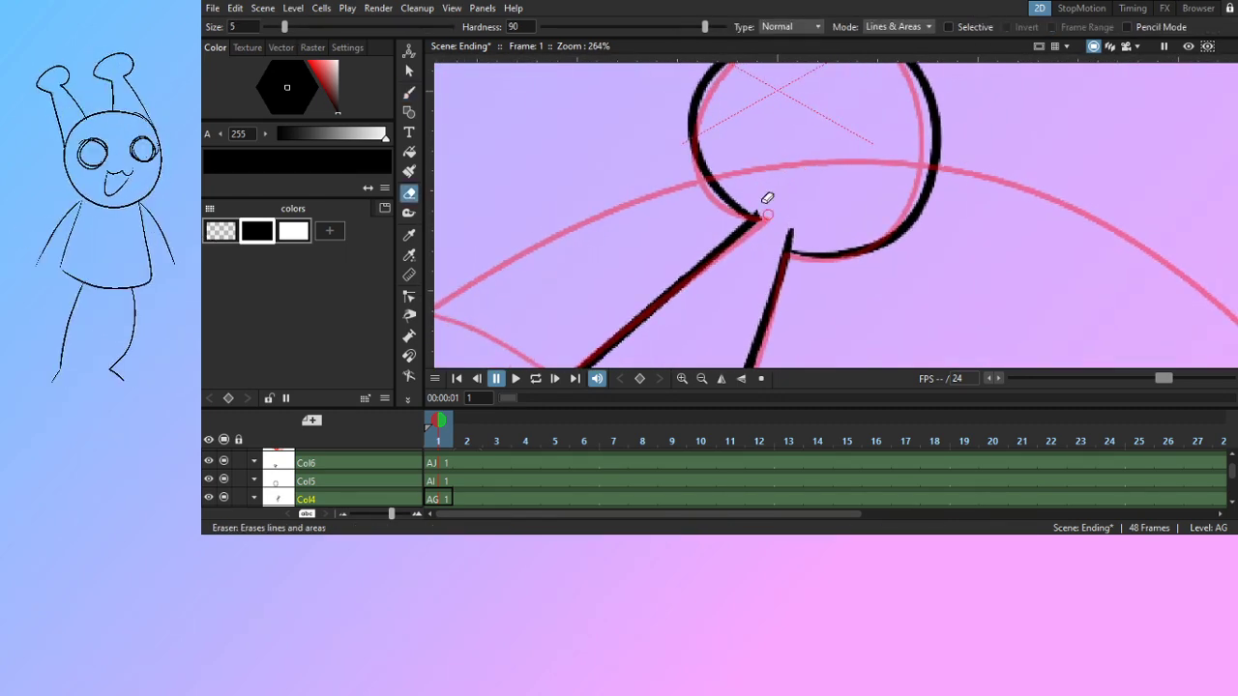
key("b")
scroll(861, 290, "down", 6)
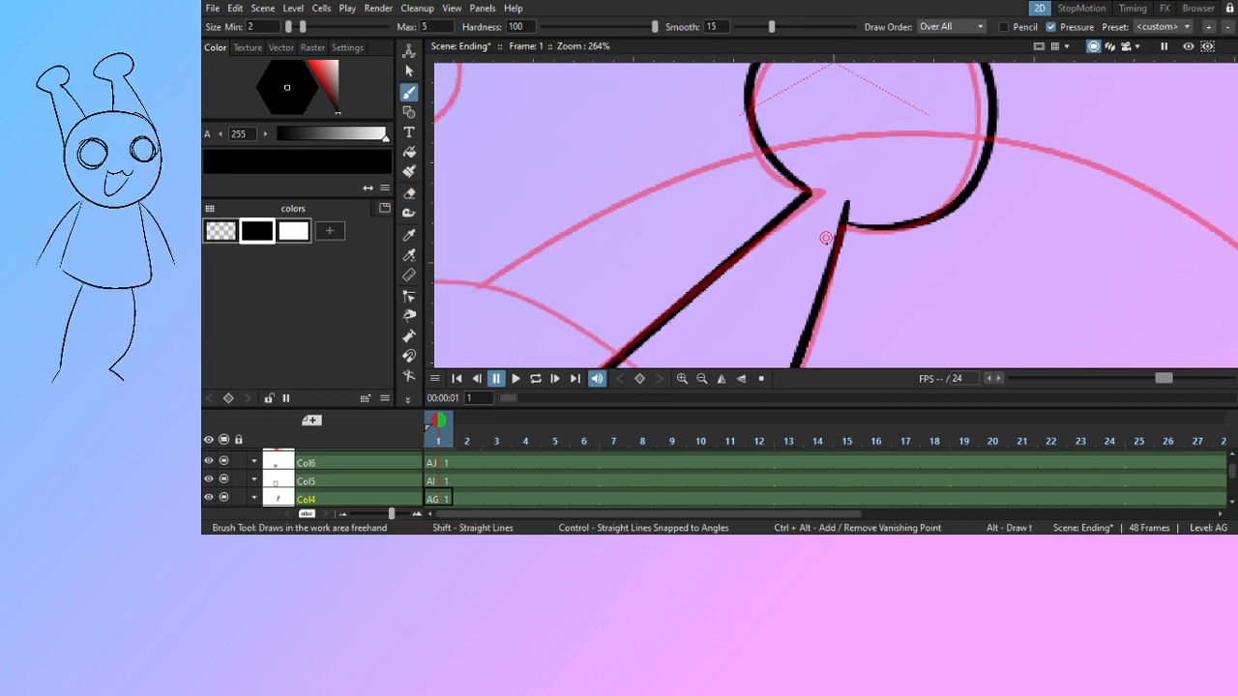
Doodle a small standing antennaed character with head, face, body and legs in black on Col4, in the empty pink area beside the sketch
left_click_drag(833, 360, 882, 284)
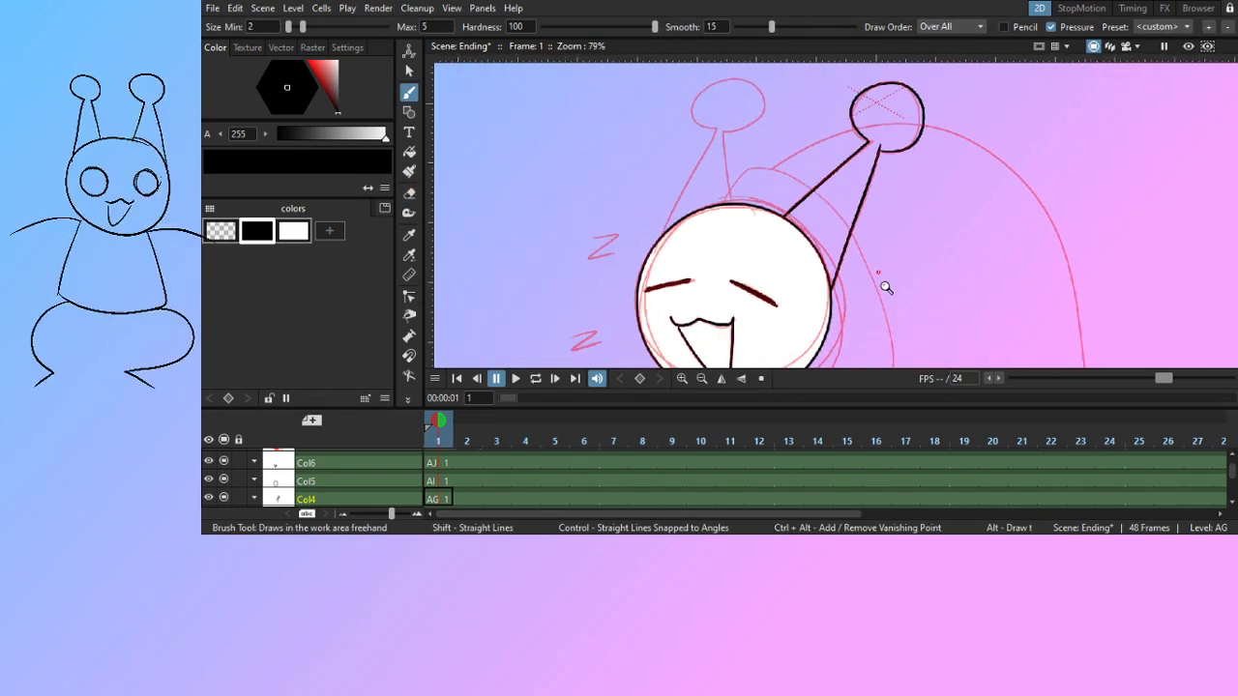
left_click_drag(876, 235, 851, 294)
left_click_drag(852, 299, 851, 292)
scroll(863, 295, "up", 5)
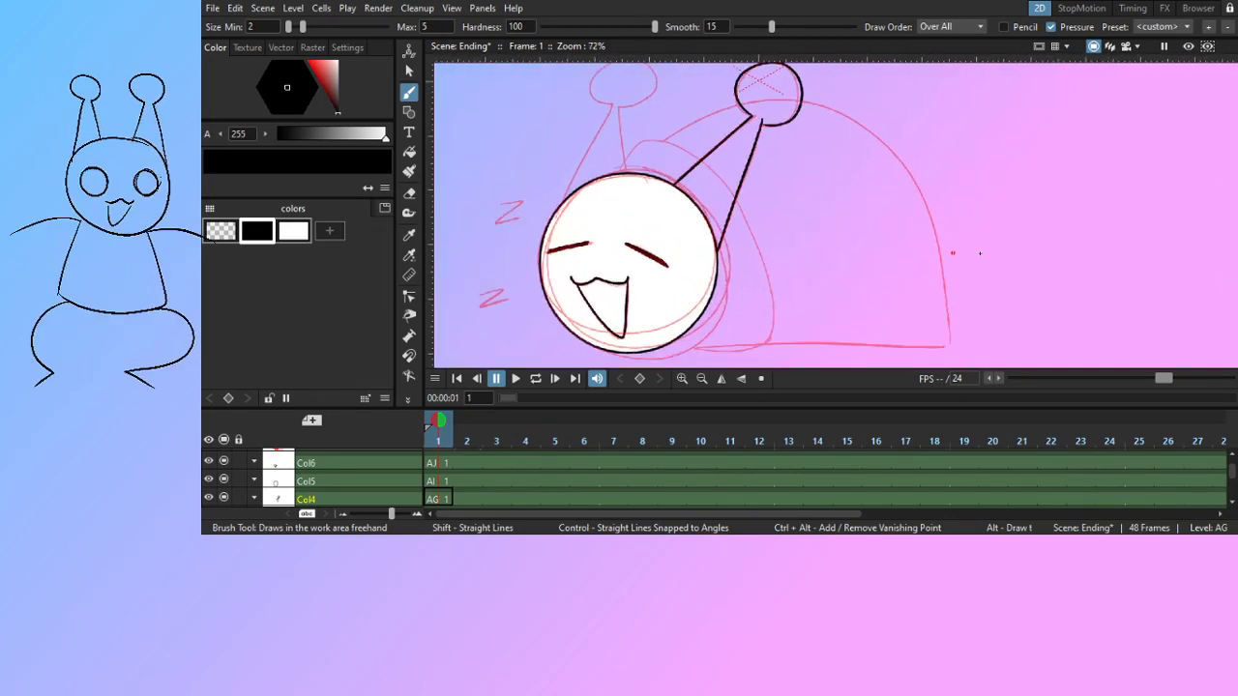
left_click_drag(924, 151, 880, 251)
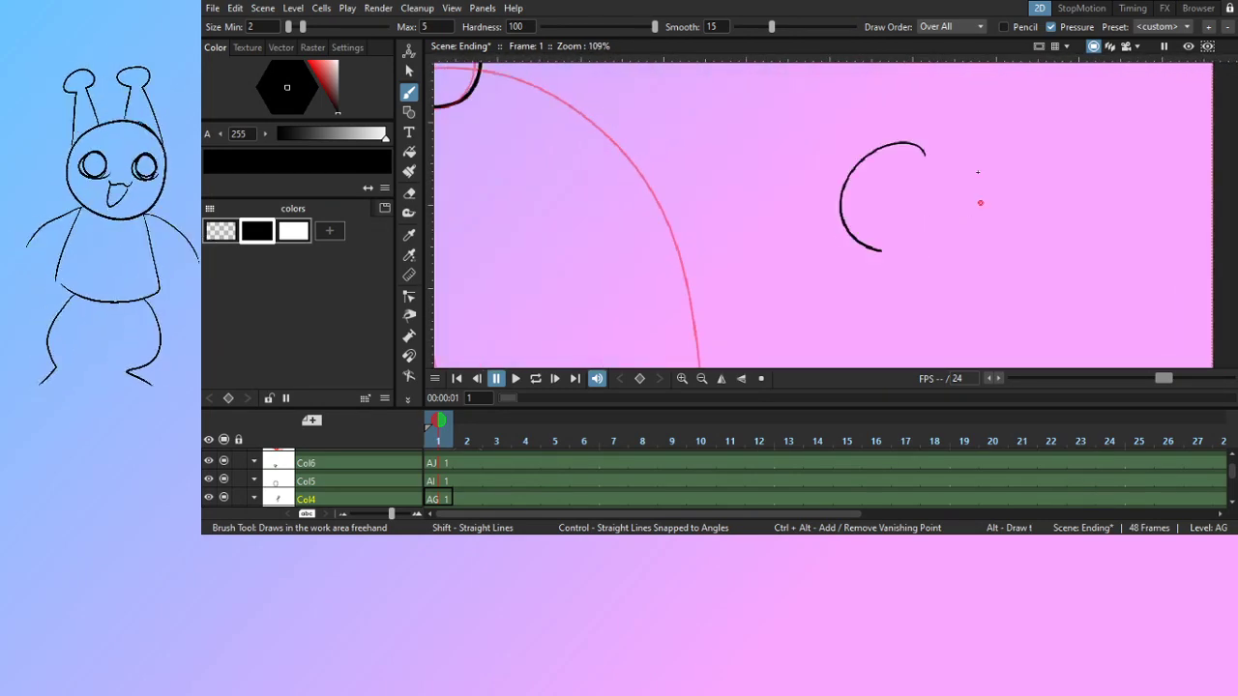
left_click_drag(917, 144, 880, 250)
mouse_move(890, 162)
left_mouse_down()
mouse_move(853, 192)
mouse_move(884, 170)
mouse_move(934, 167)
left_mouse_up()
left_click_drag(893, 199, 931, 194)
mouse_move(905, 209)
left_mouse_down()
mouse_move(923, 205)
mouse_move(899, 282)
left_mouse_up()
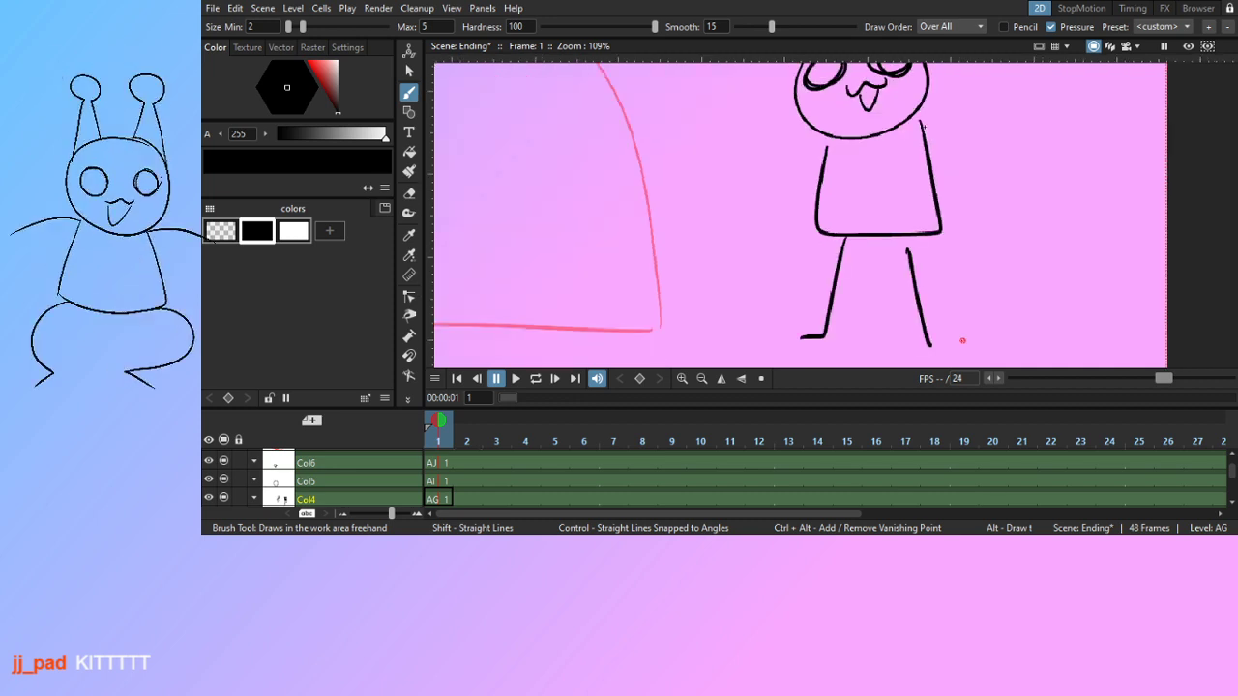
Add the missing foot and two curved arms to the standing doodle, saving the scene along the way
left_click_drag(963, 340, 928, 345)
key("ctrl+s")
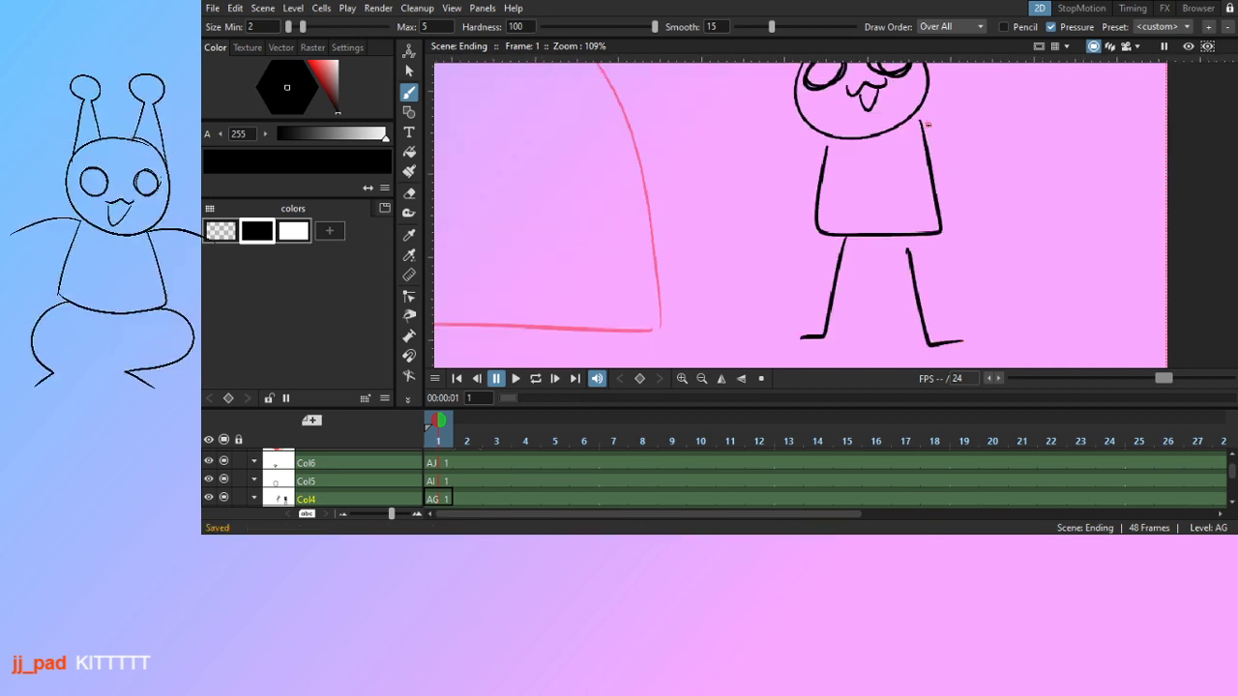
left_click_drag(922, 120, 943, 208)
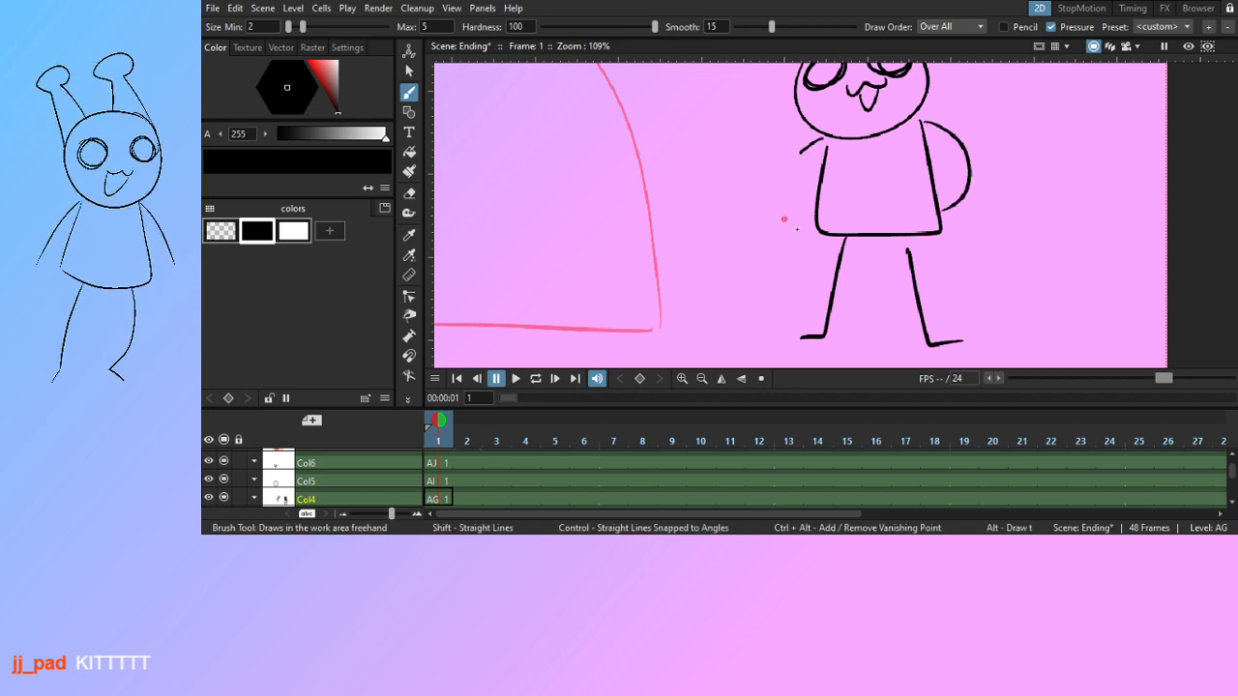
left_click_drag(824, 140, 817, 230)
scroll(894, 215, "down", 5)
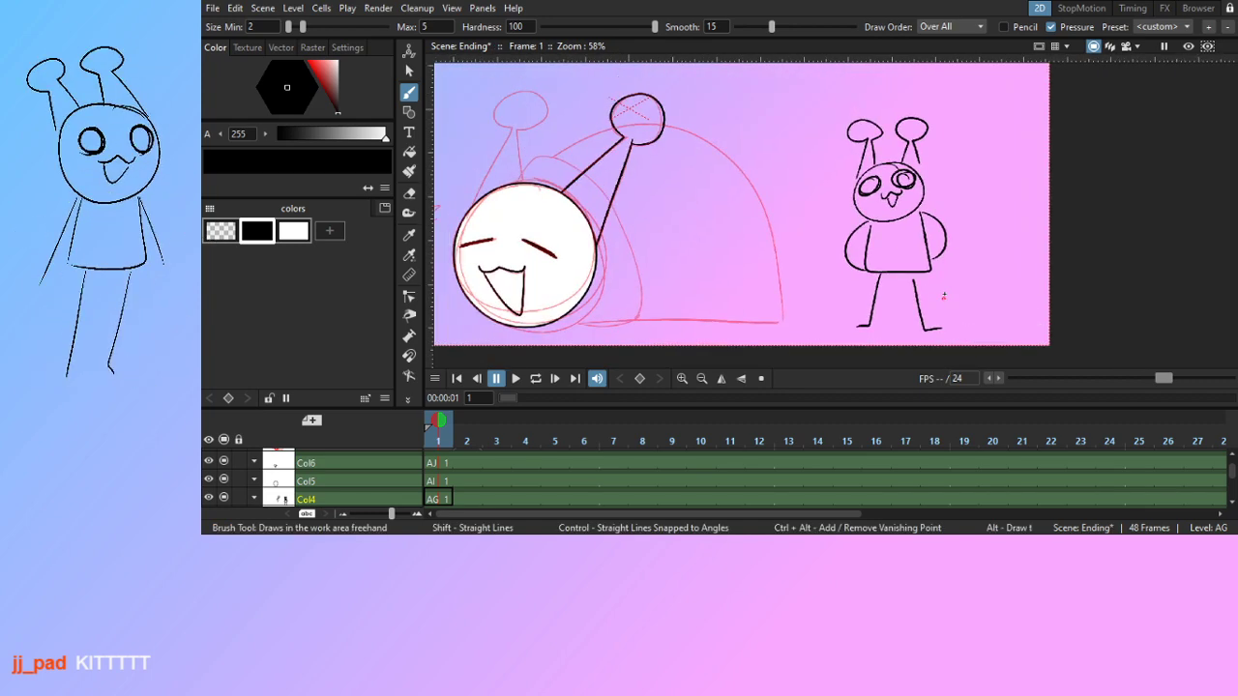
scroll(928, 269, "up", 2)
left_click_drag(923, 254, 910, 271)
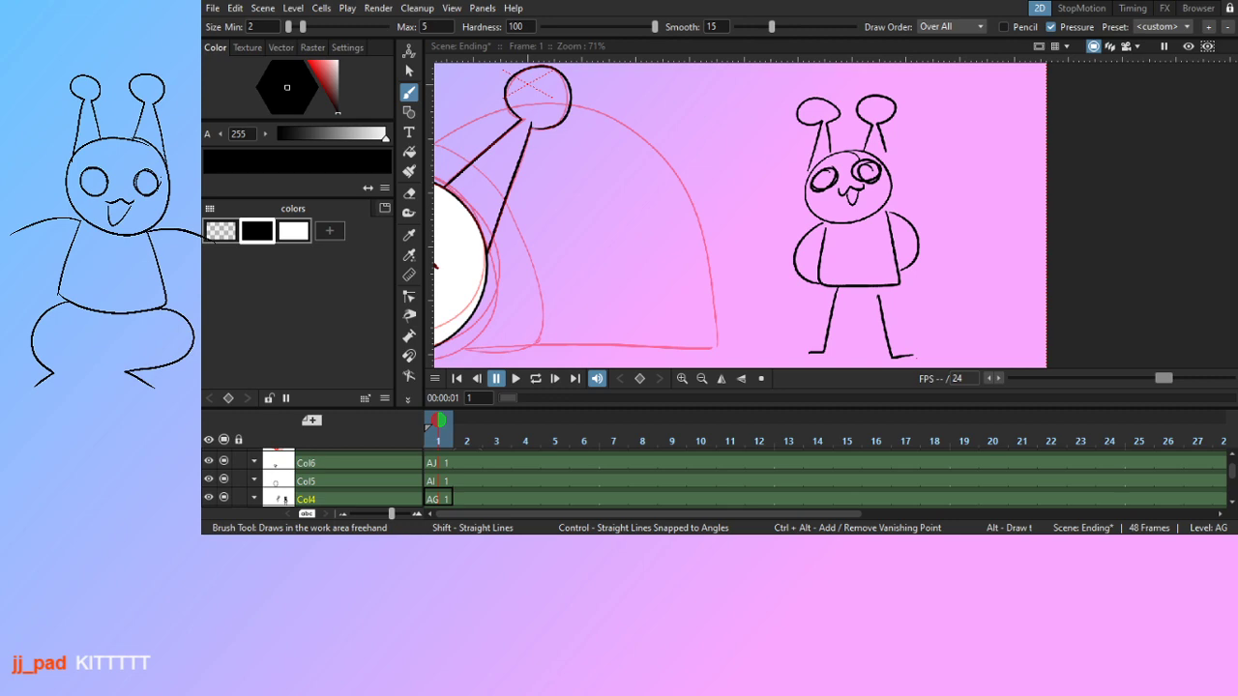
Lasso the standing doodle in the pink area on Col4 and delete it, returning to the Brush tool
scroll(851, 251, "down", 1)
key("s")
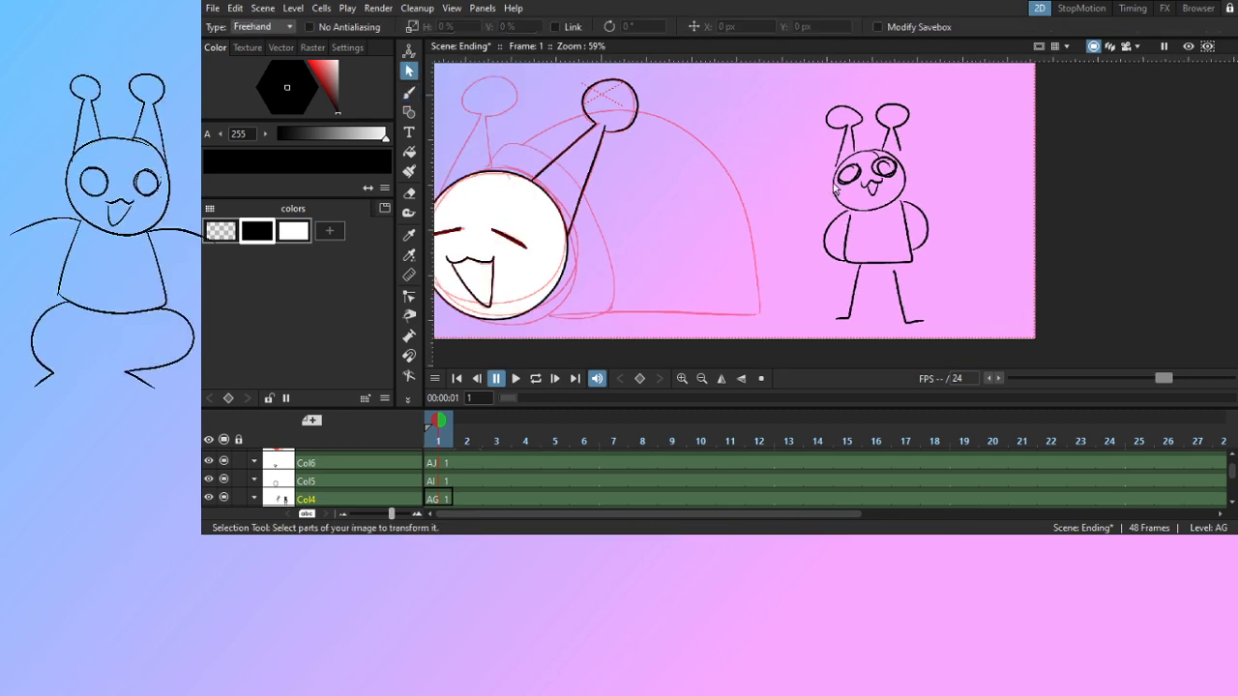
mouse_move(801, 216)
left_mouse_down()
mouse_move(938, 117)
mouse_move(903, 342)
mouse_move(844, 237)
left_mouse_up()
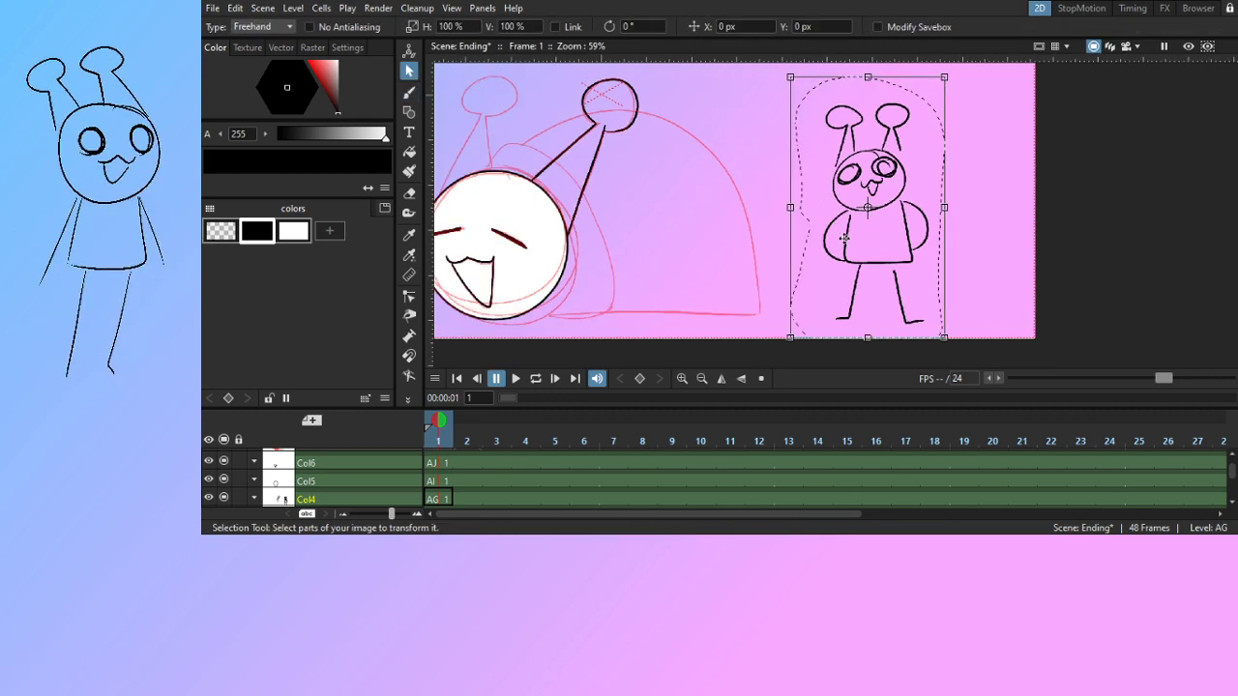
key("Delete")
key("b")
left_click_drag(684, 262, 910, 220)
left_click_drag(839, 239, 828, 213)
left_click_drag(829, 164, 940, 236)
mouse_move(915, 240)
left_mouse_down()
mouse_move(915, 226)
mouse_move(919, 272)
mouse_move(877, 260)
left_mouse_up()
key("s")
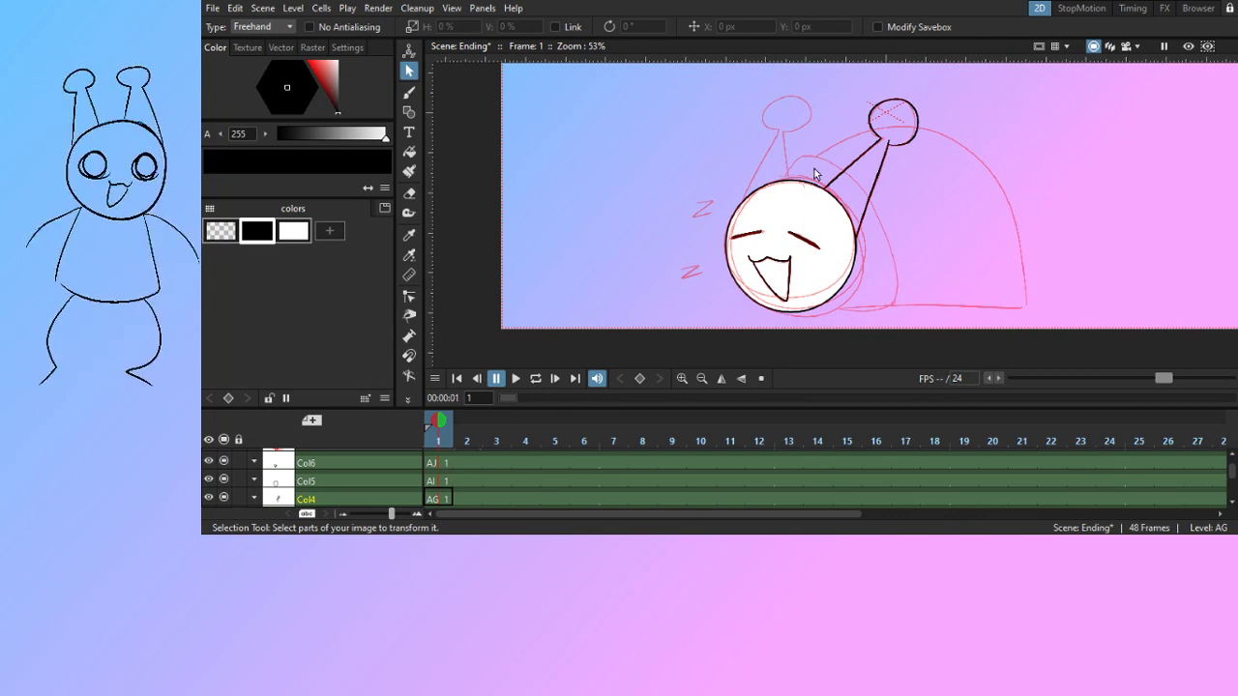
mouse_move(815, 174)
left_mouse_down()
mouse_move(892, 70)
mouse_move(911, 246)
mouse_move(829, 262)
mouse_move(808, 180)
left_mouse_up()
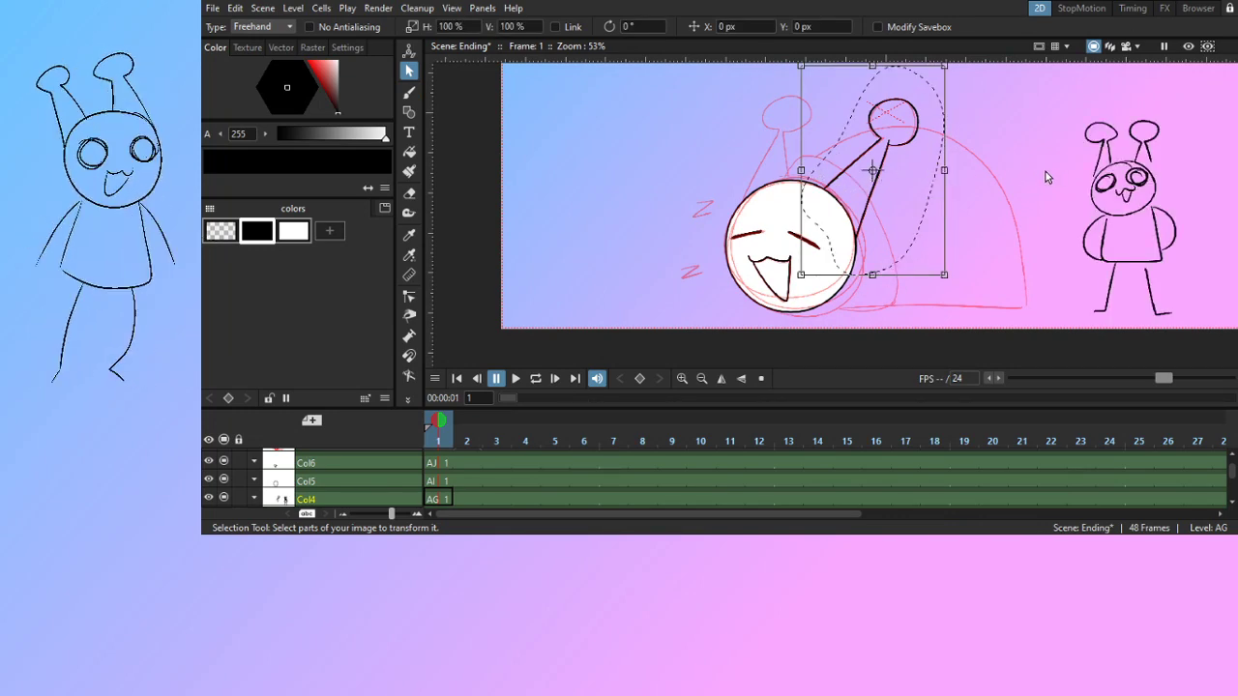
key("b")
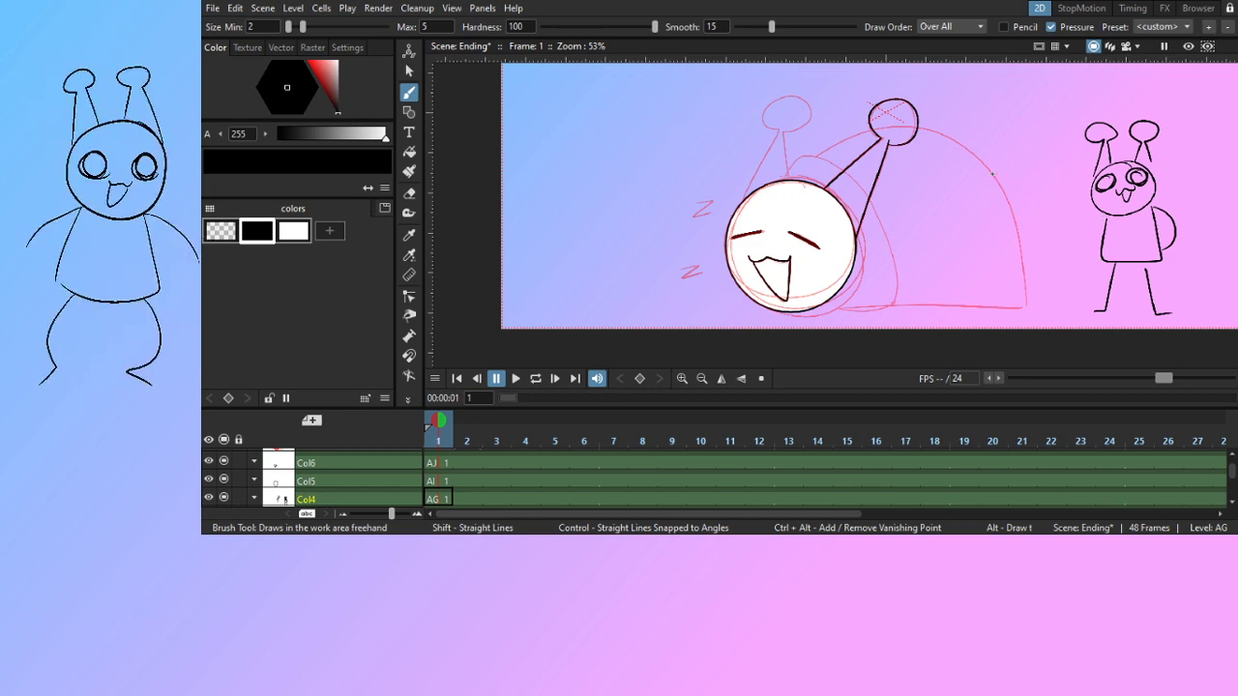
Lasso the inked right antenna and place a duplicate over the left antenna sketch, rotated about 25.77°
key("s")
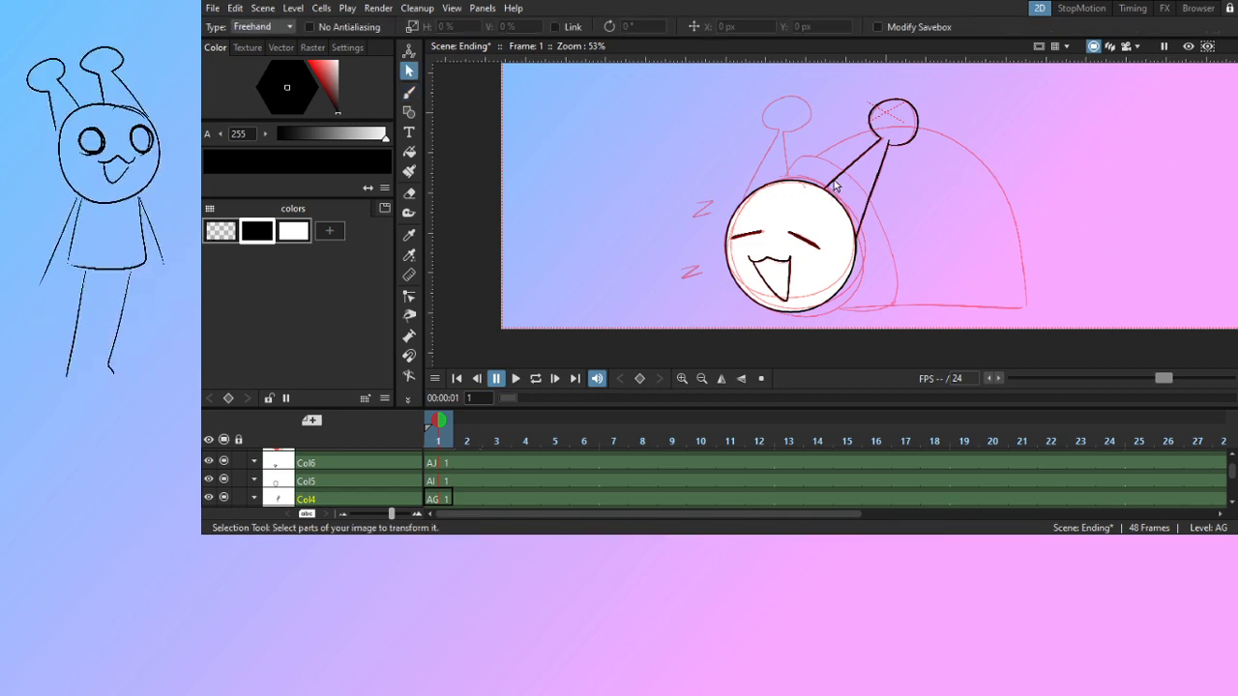
mouse_move(813, 174)
left_mouse_down()
mouse_move(812, 224)
mouse_move(886, 240)
mouse_move(864, 97)
mouse_move(814, 164)
left_mouse_up()
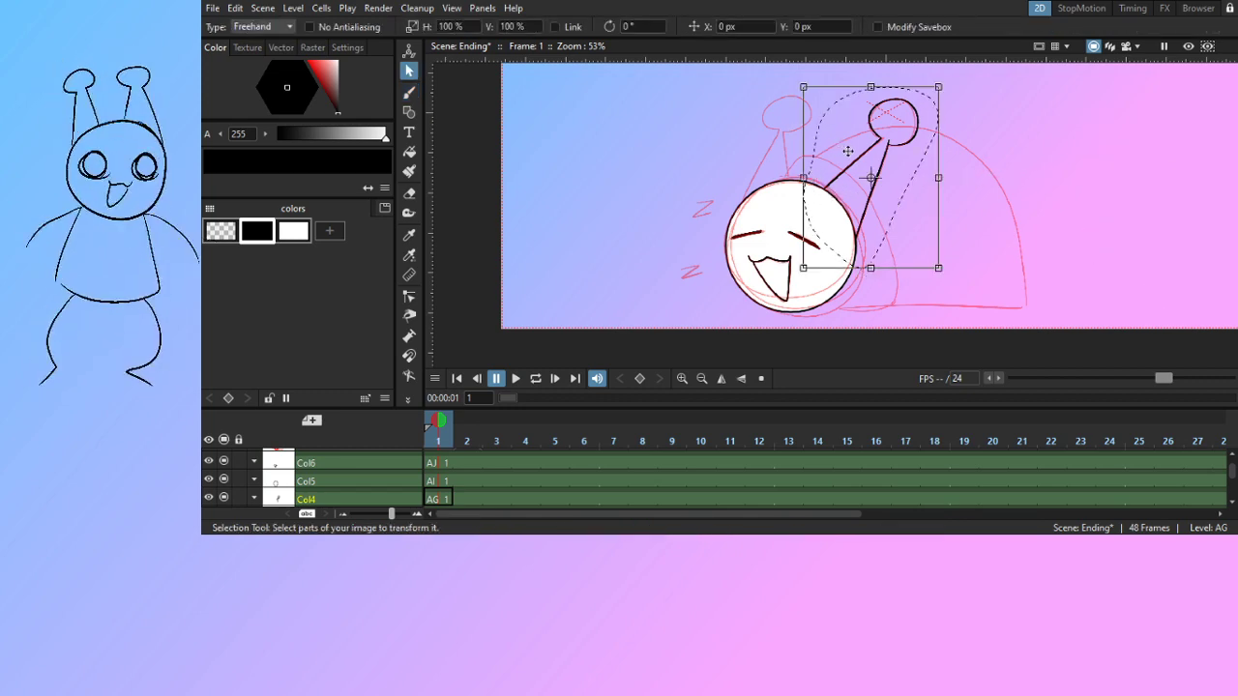
left_click_drag(894, 147, 814, 149)
mouse_move(870, 86)
left_mouse_down()
mouse_move(846, 71)
mouse_move(804, 87)
mouse_move(818, 90)
left_mouse_up()
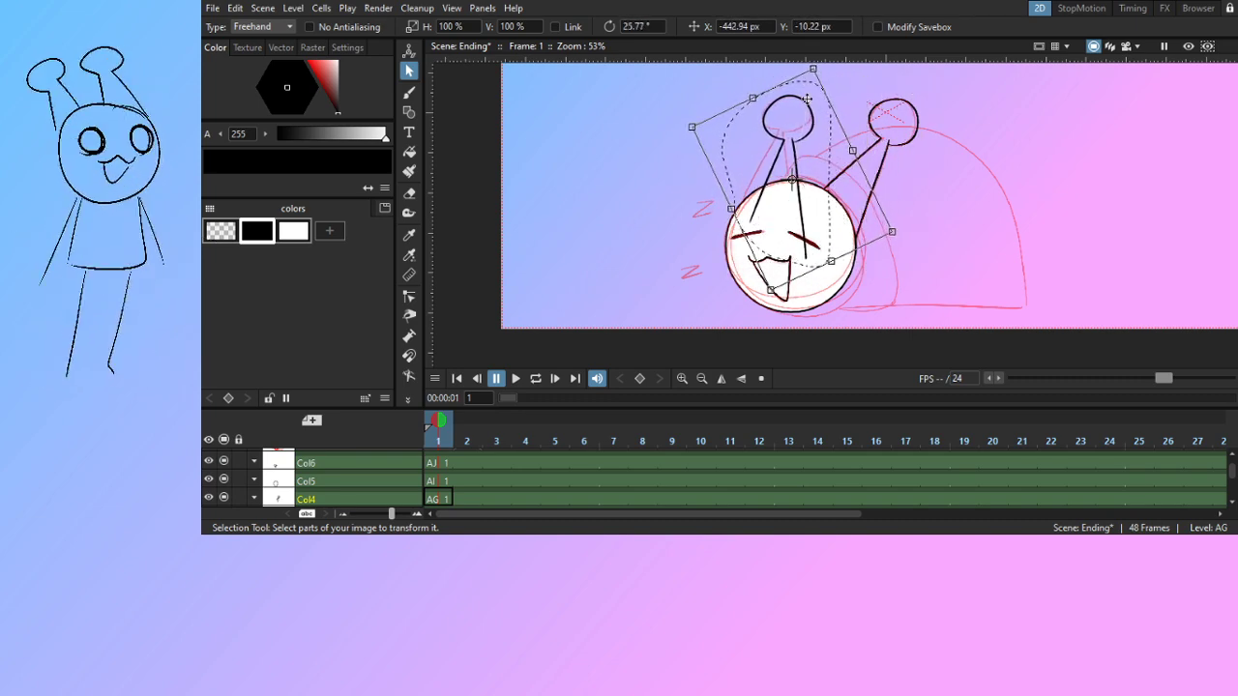
mouse_move(838, 143)
left_mouse_down()
mouse_move(827, 132)
mouse_move(813, 165)
left_mouse_up()
Scale the duplicated antenna to about 87% by 91% and turn it to about 12°, aligning its knob with the sketch
scroll(764, 106, "up", 3)
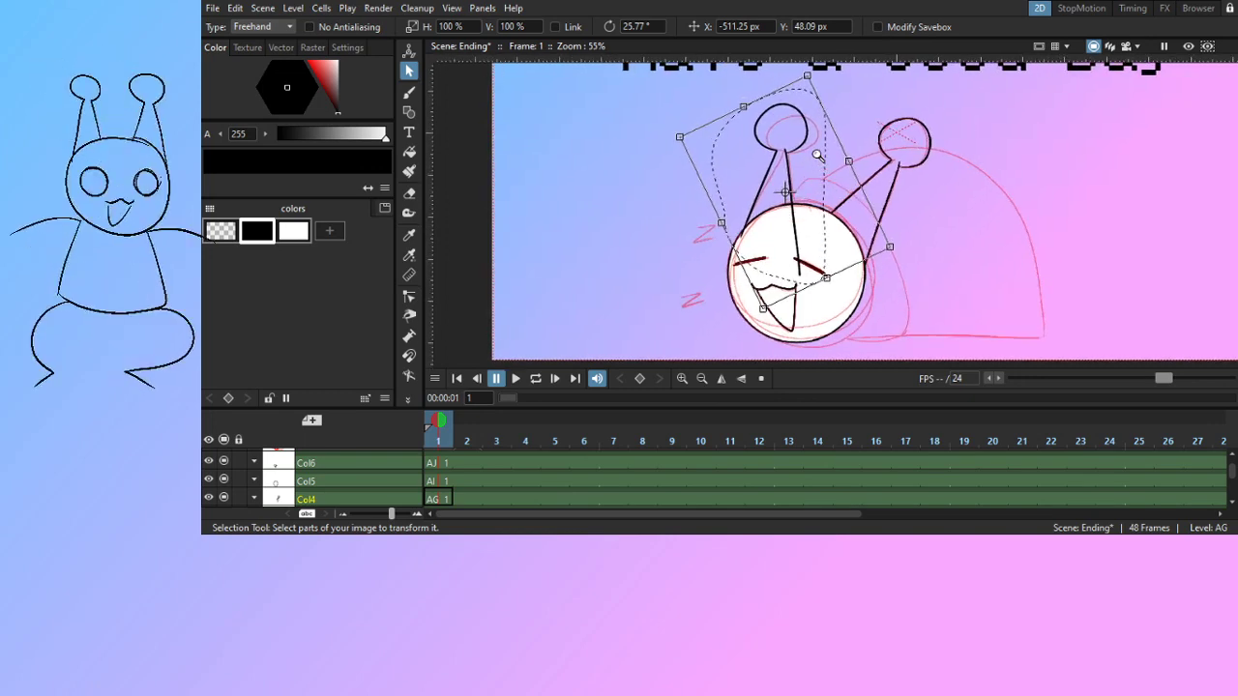
left_click_drag(655, 133, 676, 142)
left_click_drag(857, 170, 841, 169)
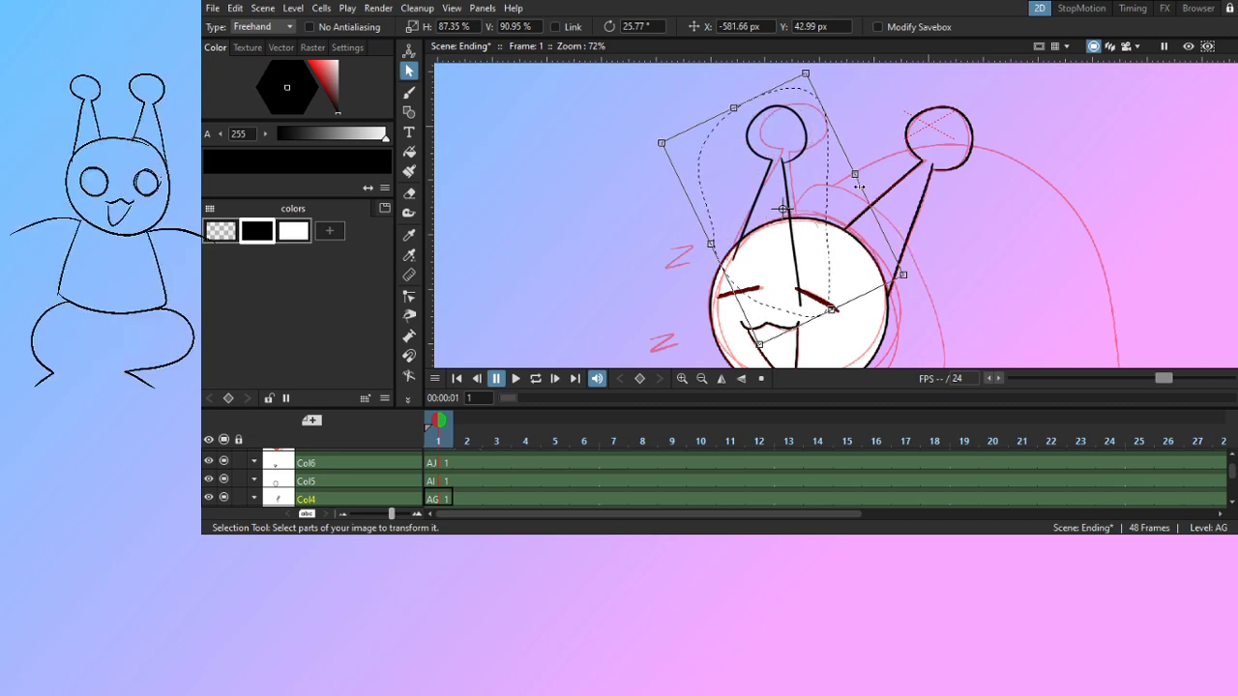
left_click_drag(812, 74, 843, 85)
left_click_drag(797, 159, 809, 154)
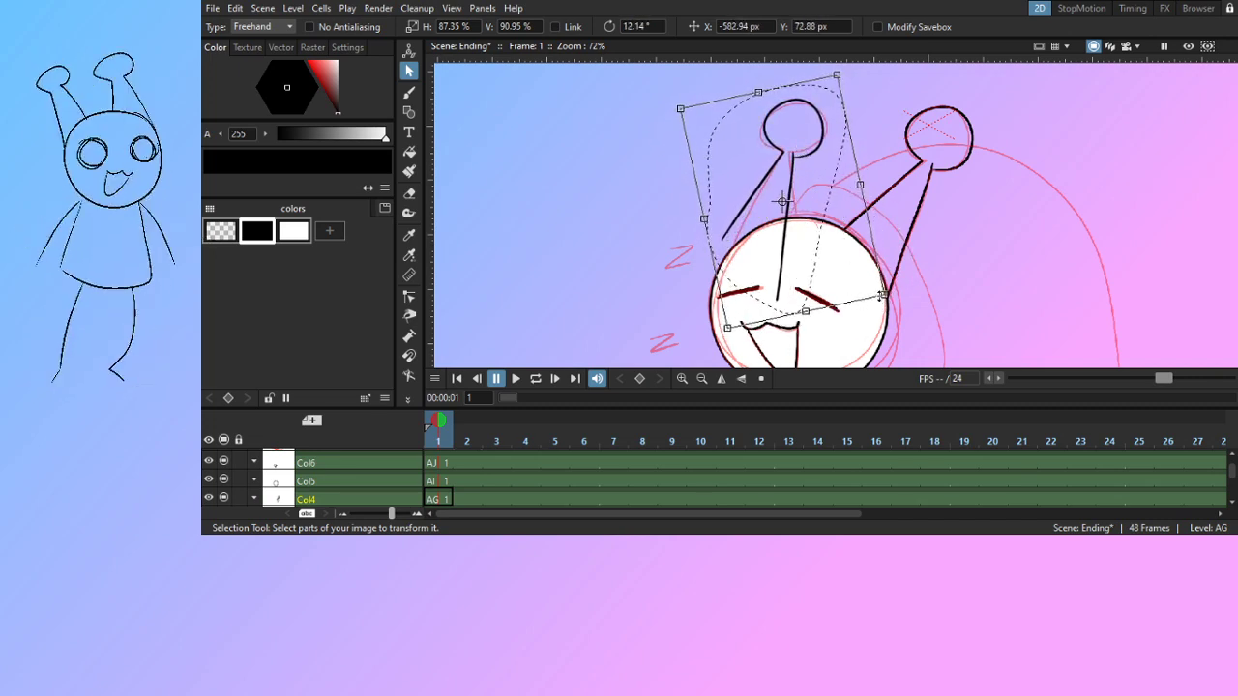
Shrink the duplicated antenna to about 83% by 86% and rotate it so its stalk meets the head, returning to the Brush tool
left_click_drag(870, 285, 846, 265)
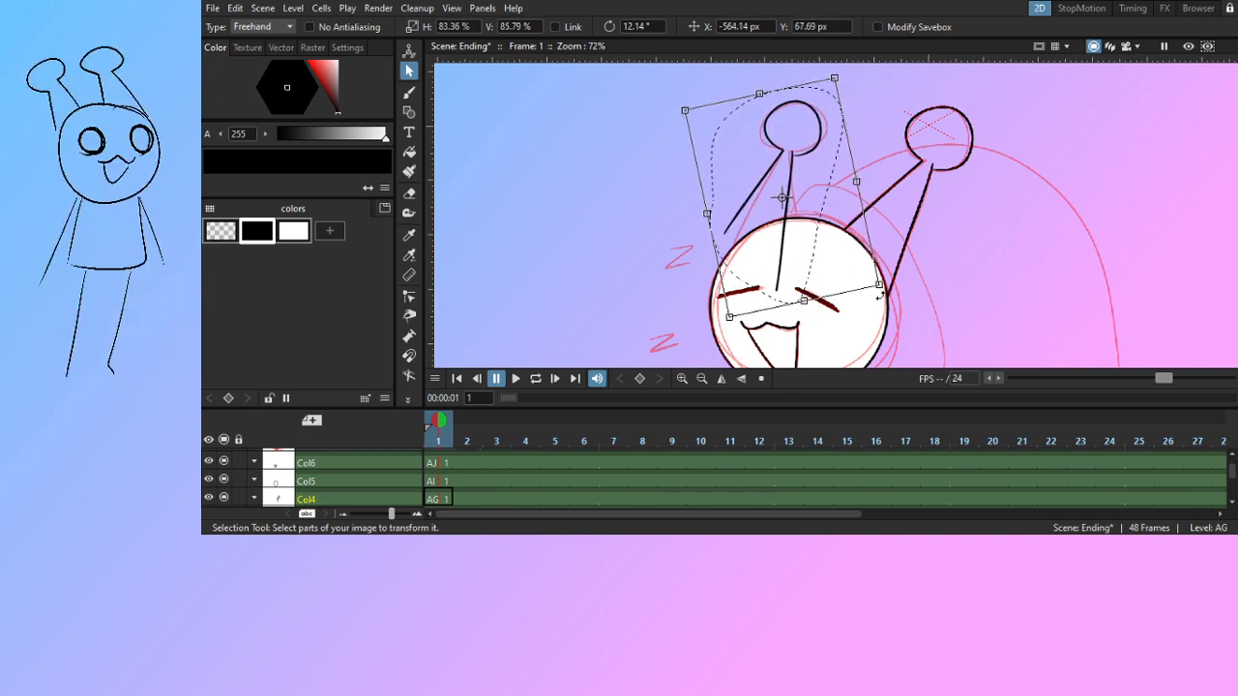
left_click_drag(846, 273, 901, 285)
key("b")
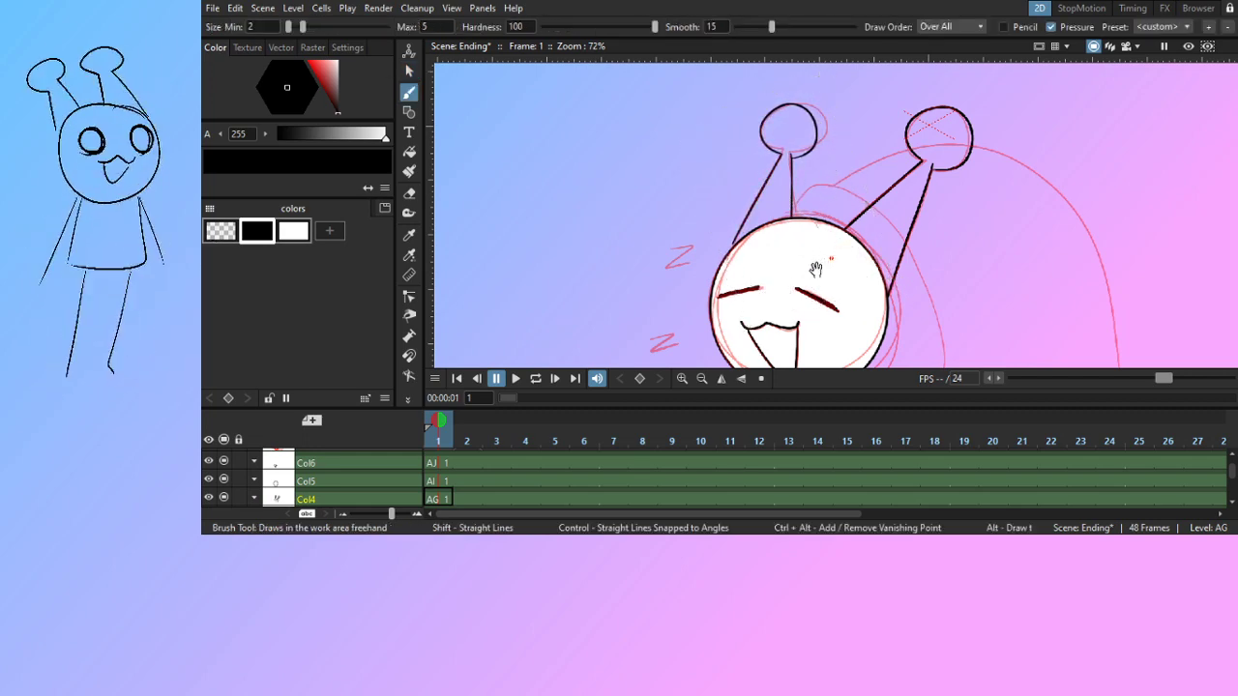
Make the head column Col5 semi-transparent so the stalks show through, and select frame 1 of Col4
scroll(781, 319, "up", 2)
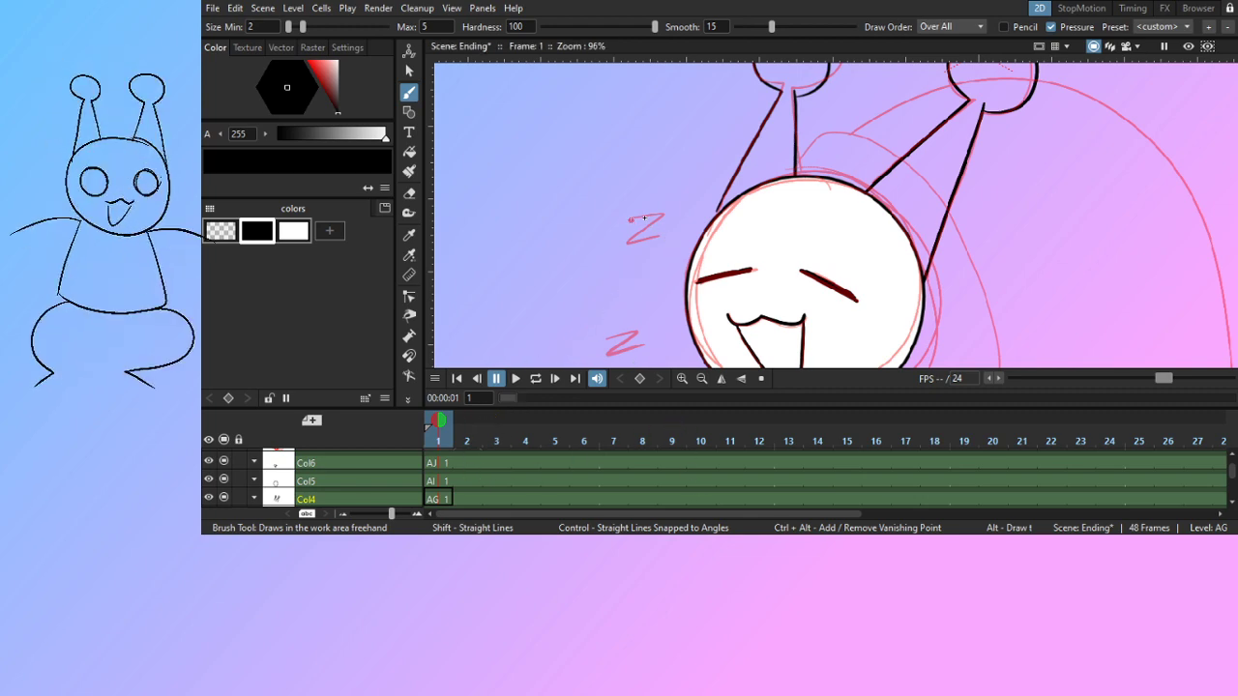
left_click_drag(730, 238, 743, 220)
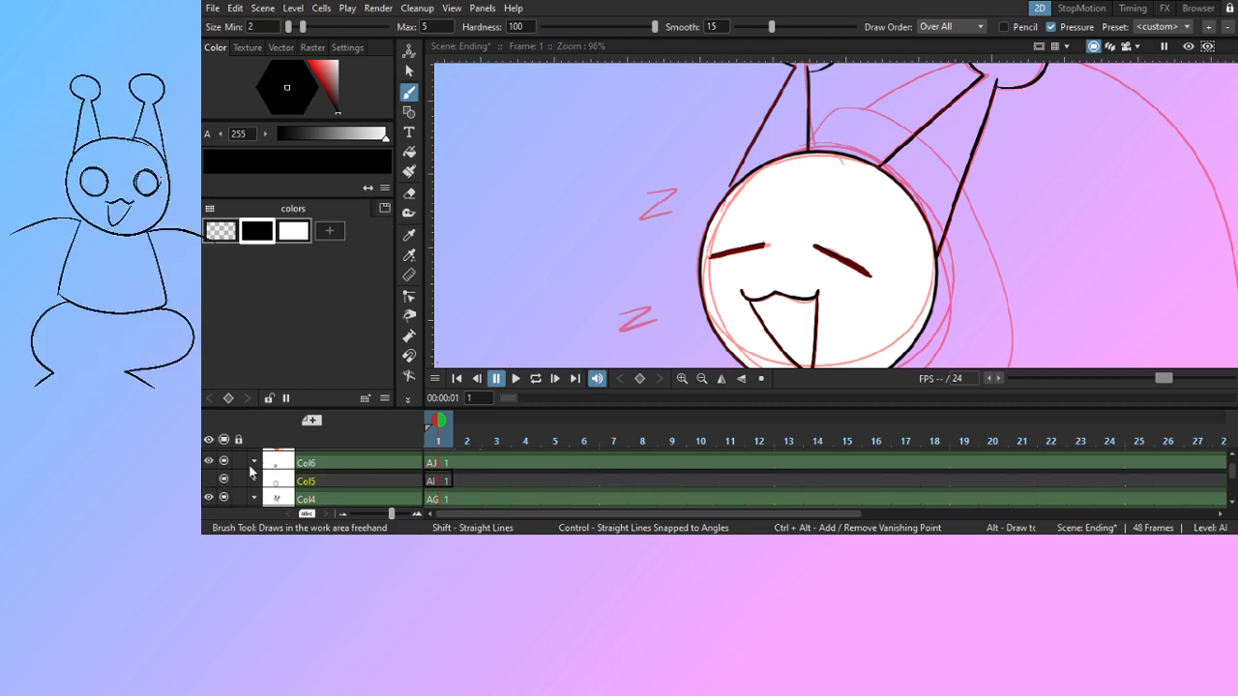
left_click(209, 481)
left_click(301, 487)
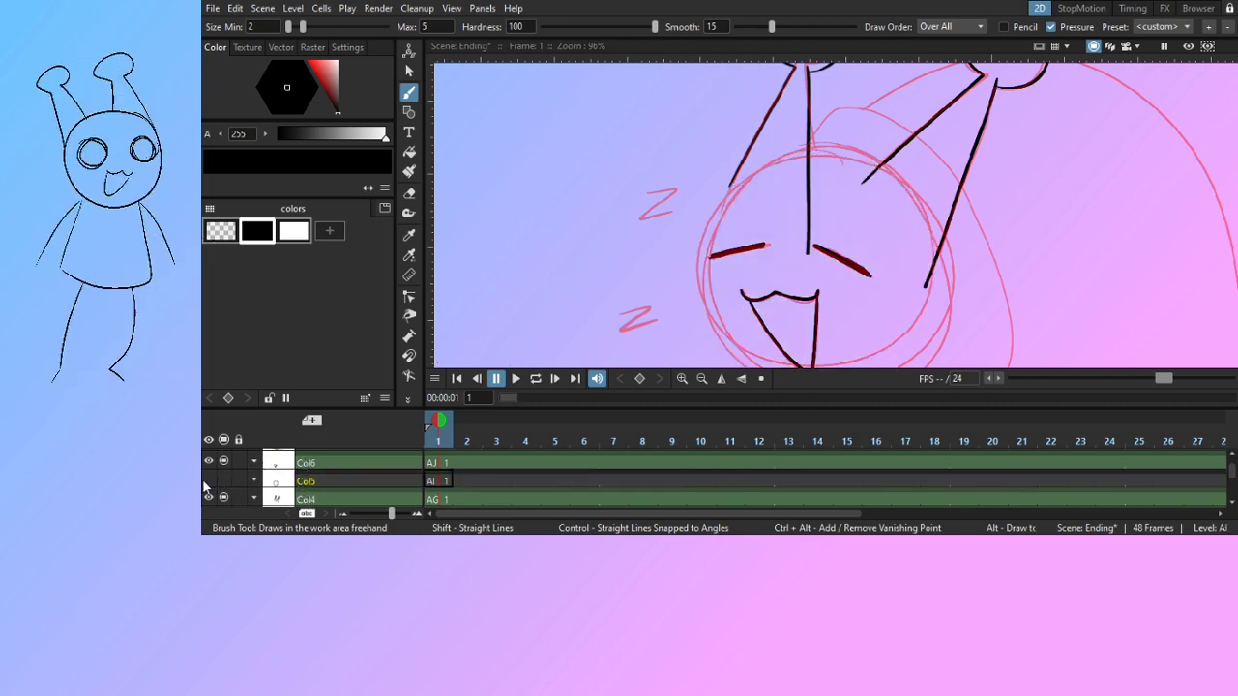
left_click(208, 481)
left_click(259, 481)
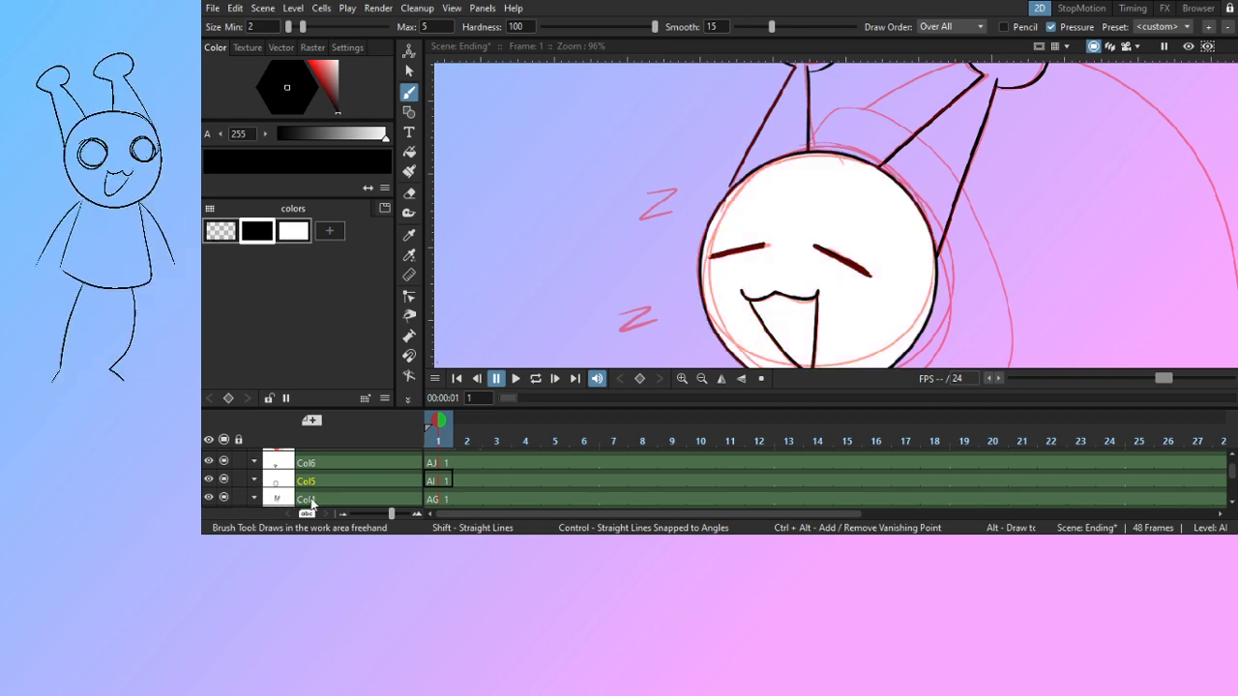
left_click_drag(312, 498, 307, 496)
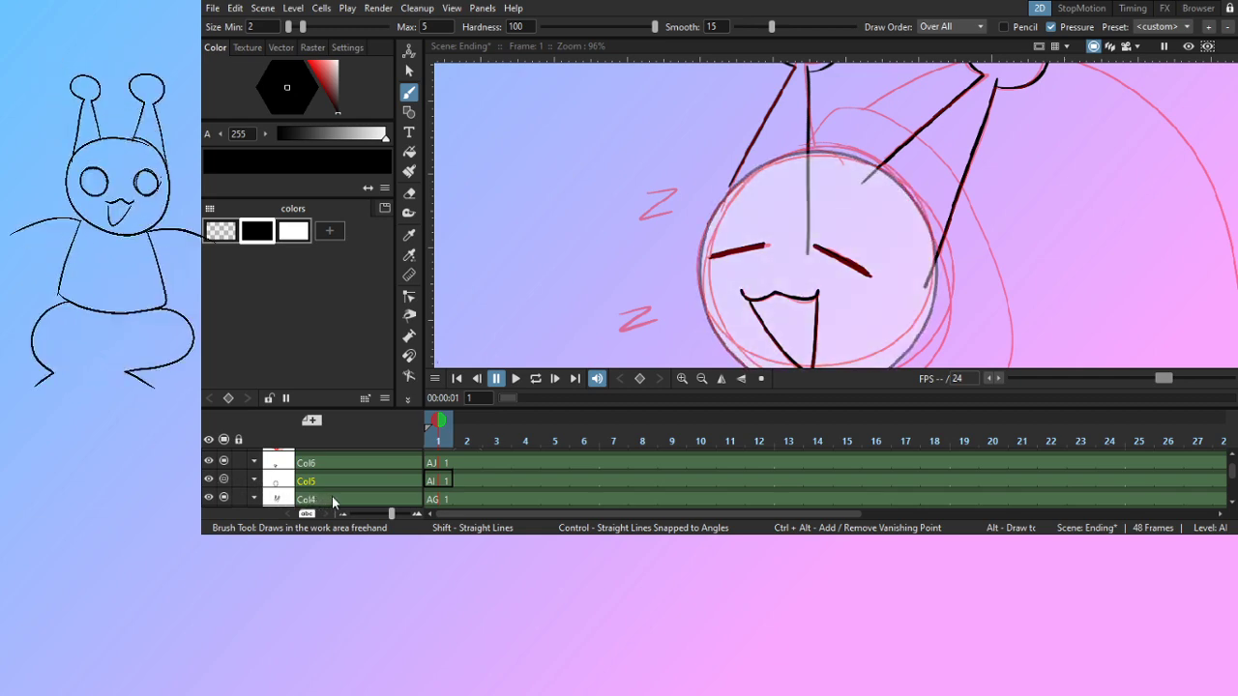
left_click(437, 500)
Extend the left antenna's outer line down inside the head and close its base with a line across to the inner stalk line
scroll(722, 189, "up", 3)
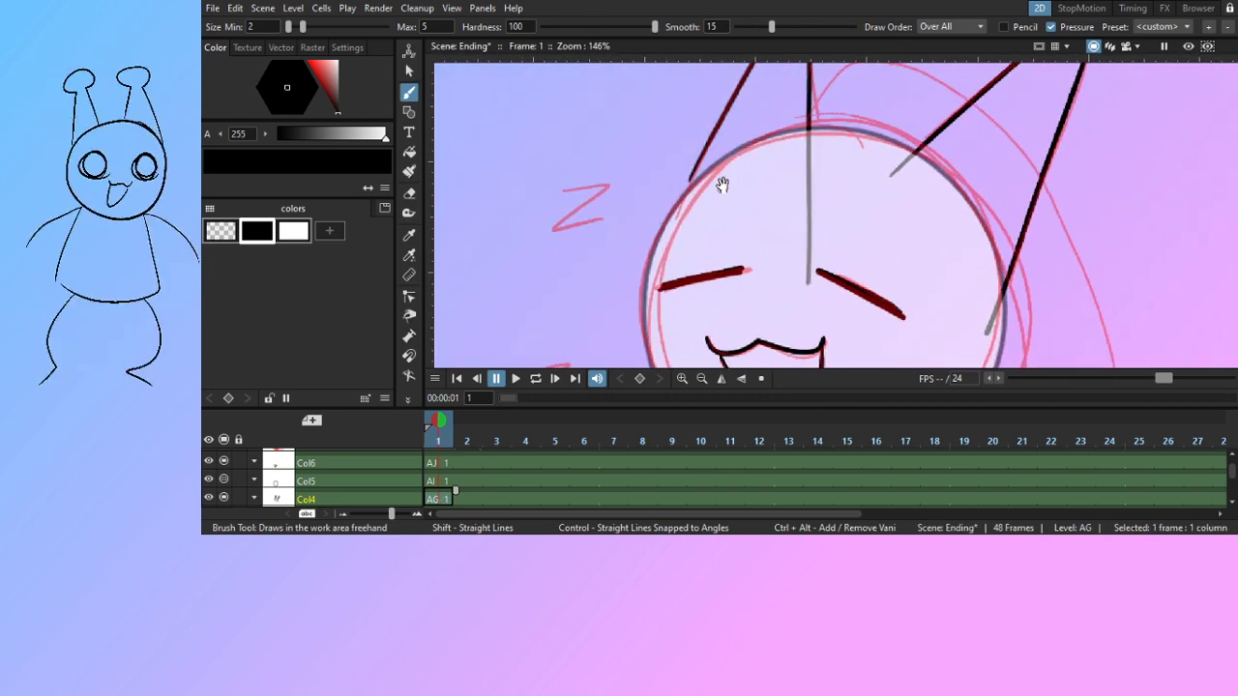
mouse_move(723, 183)
left_mouse_down()
mouse_move(731, 167)
mouse_move(656, 260)
left_mouse_up()
key("ctrl+z")
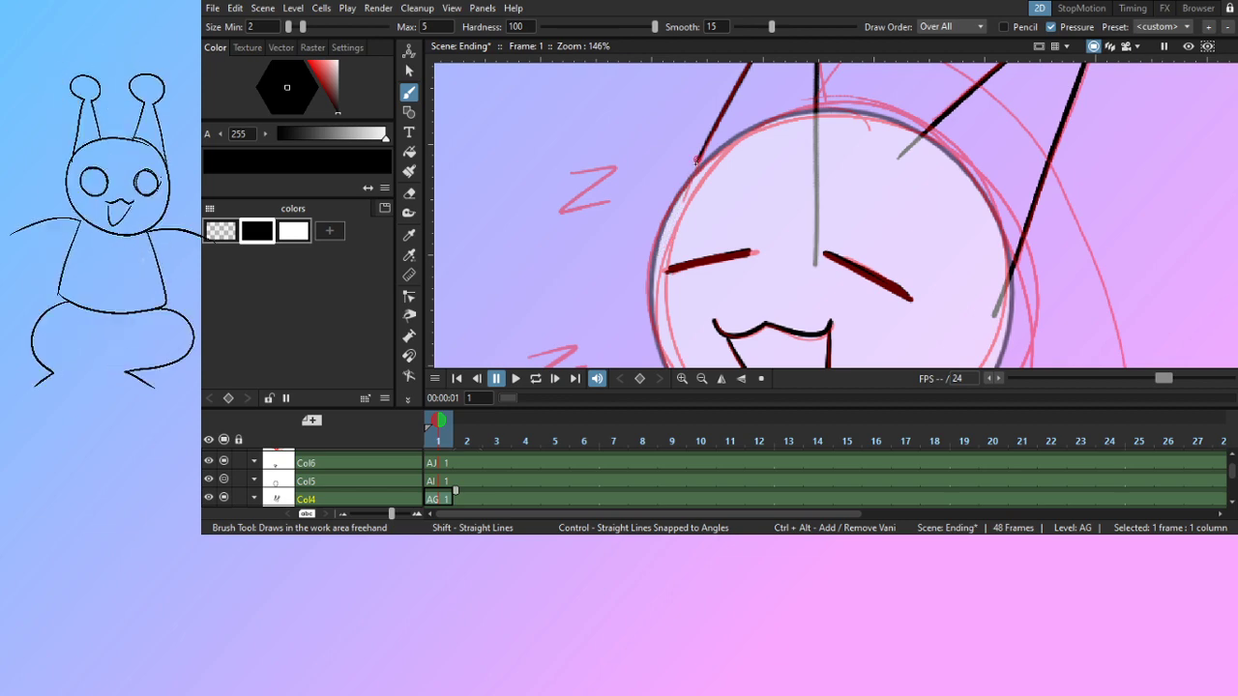
left_click_drag(694, 162, 669, 236)
key("ctrl+z")
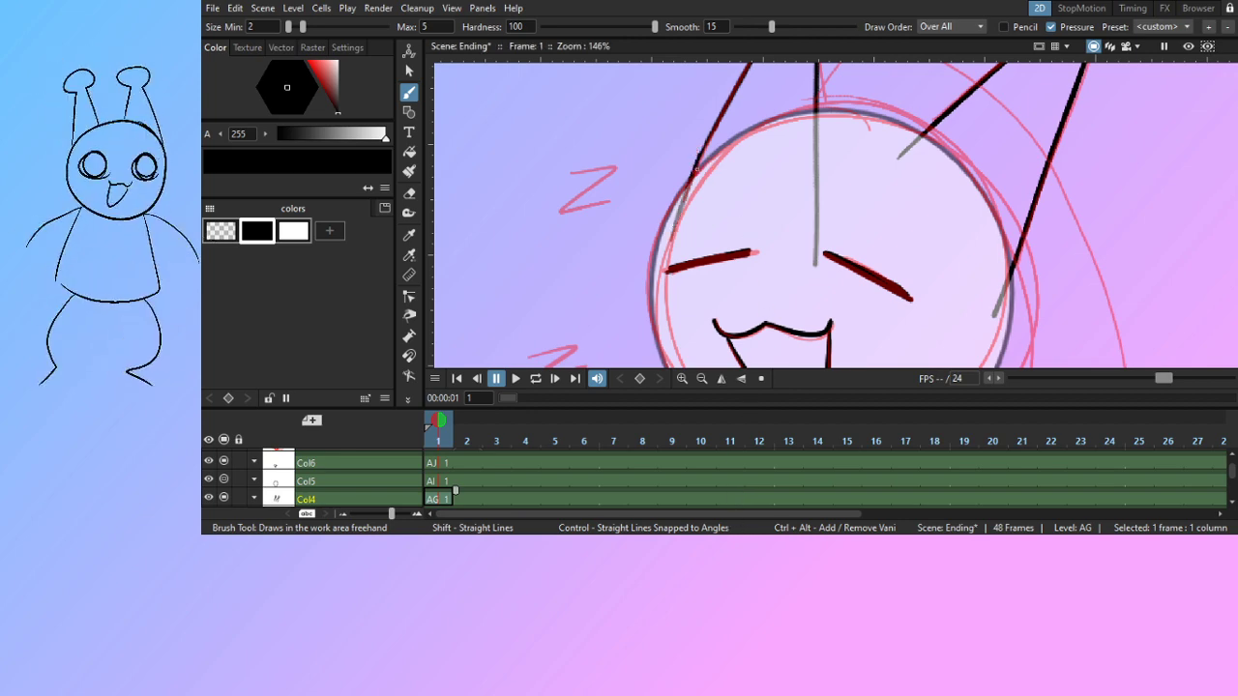
mouse_move(699, 153)
left_mouse_down()
mouse_move(667, 243)
mouse_move(809, 255)
left_mouse_up()
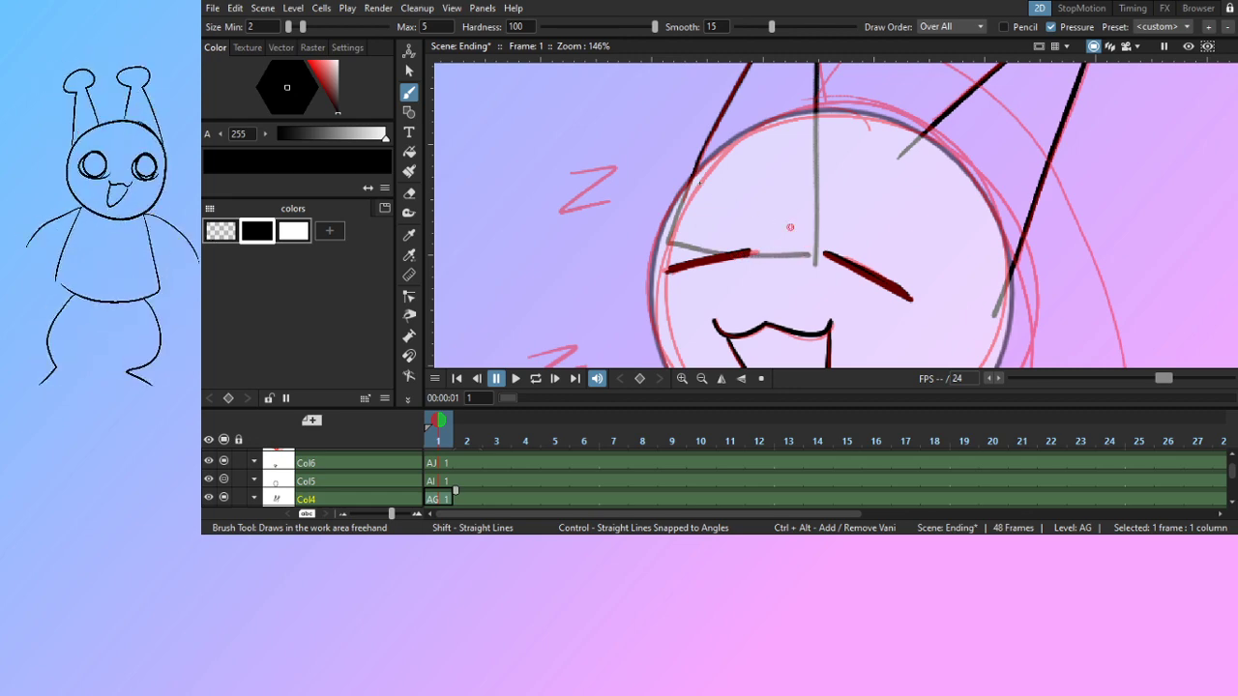
key("ctrl+z")
left_click_drag(698, 155, 658, 273)
key("ctrl+z")
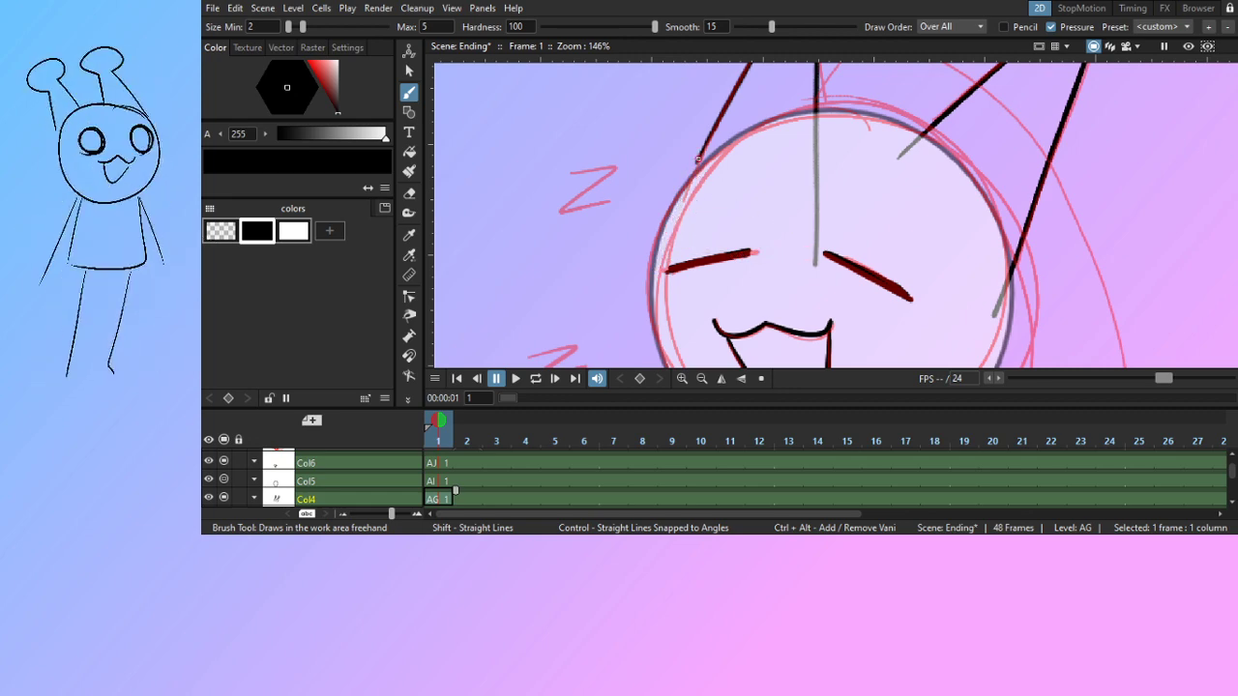
left_click_drag(700, 154, 670, 252)
key("ctrl+z")
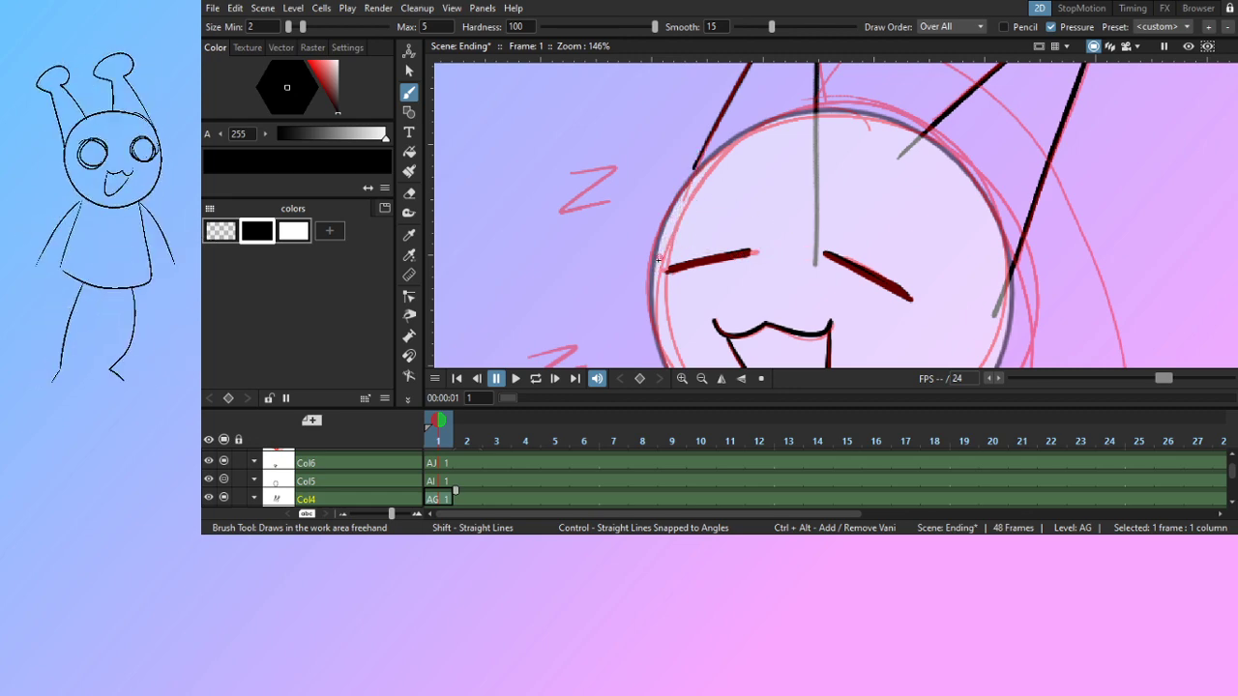
left_click_drag(697, 167, 659, 259)
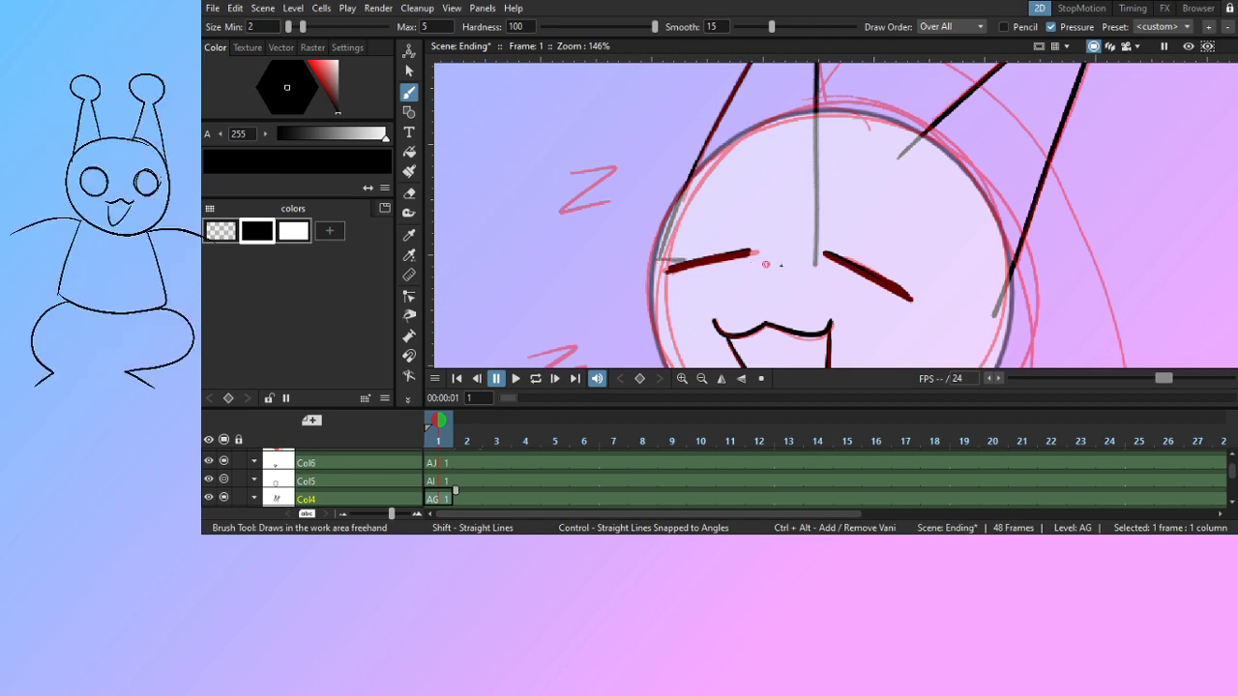
left_click_drag(661, 260, 815, 261)
Close the right antenna's base with a curved black line joining its two stalk ends inside the head
left_click_drag(911, 242, 824, 243)
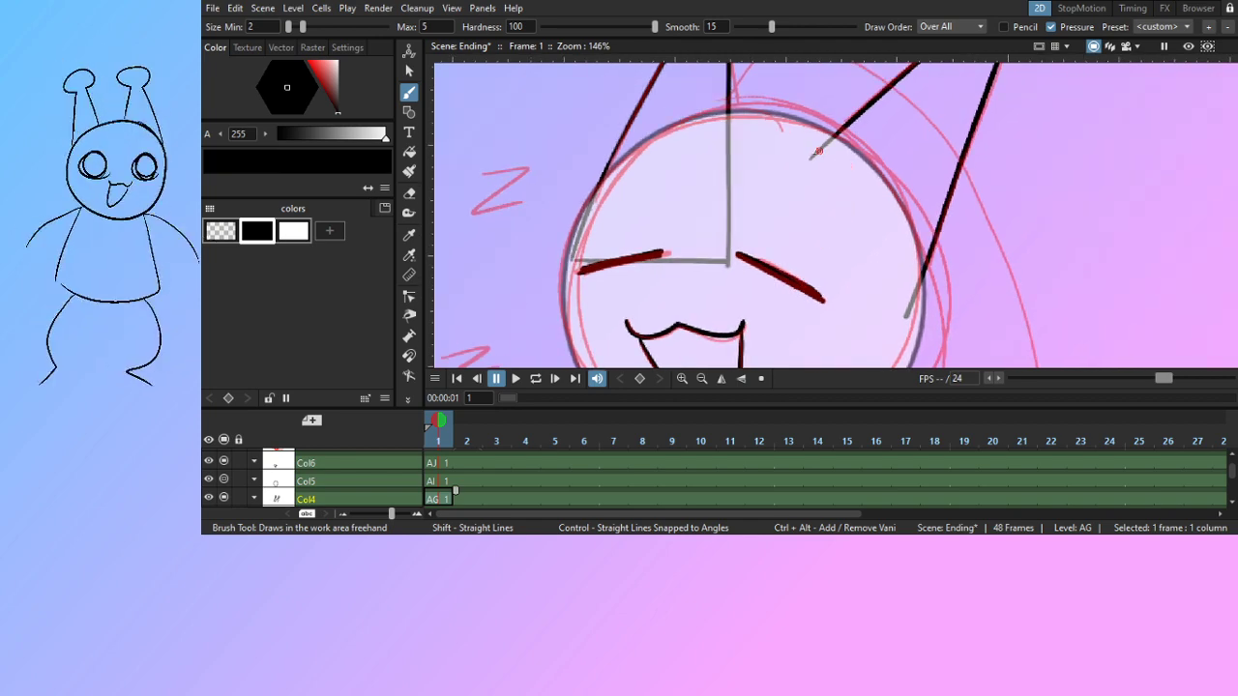
mouse_move(810, 158)
left_mouse_down()
mouse_move(782, 185)
mouse_move(822, 155)
mouse_move(794, 175)
mouse_move(909, 314)
left_mouse_up()
key("ctrl+z")
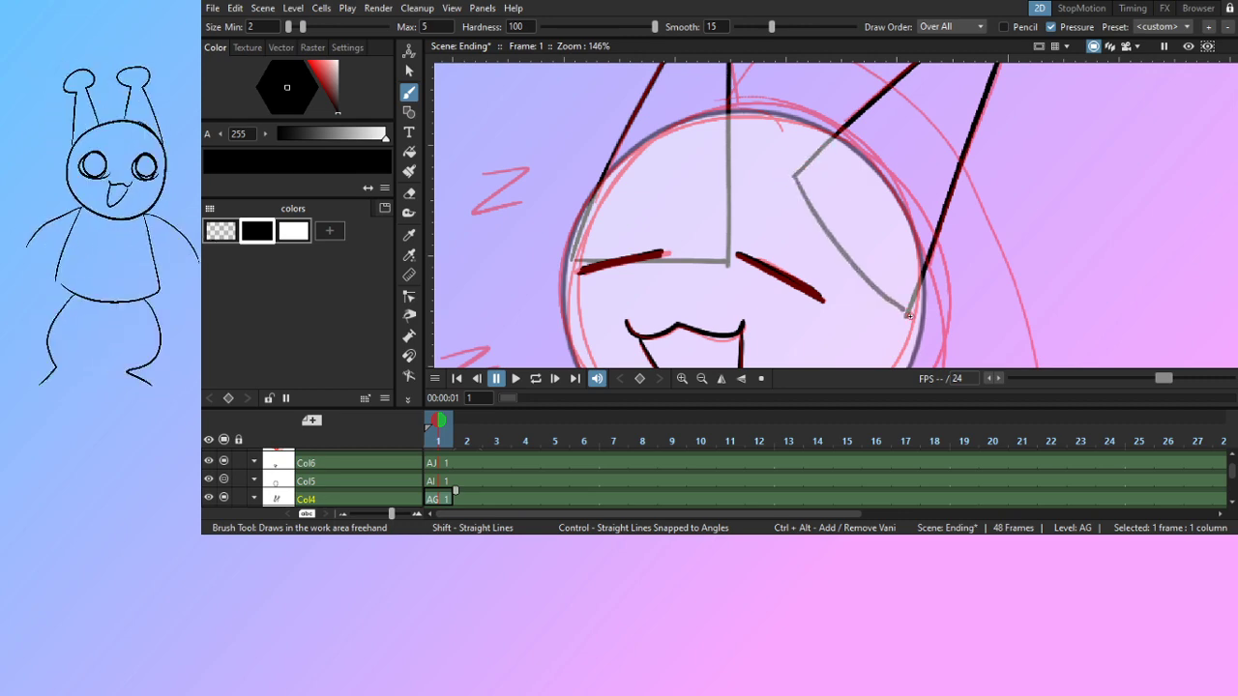
key("ctrl+z")
mouse_move(793, 177)
left_mouse_down()
mouse_move(814, 228)
mouse_move(909, 318)
mouse_move(886, 290)
left_mouse_up()
Fill the stalks and knobs of both antennae with white on Col4
scroll(886, 290, "down", 3)
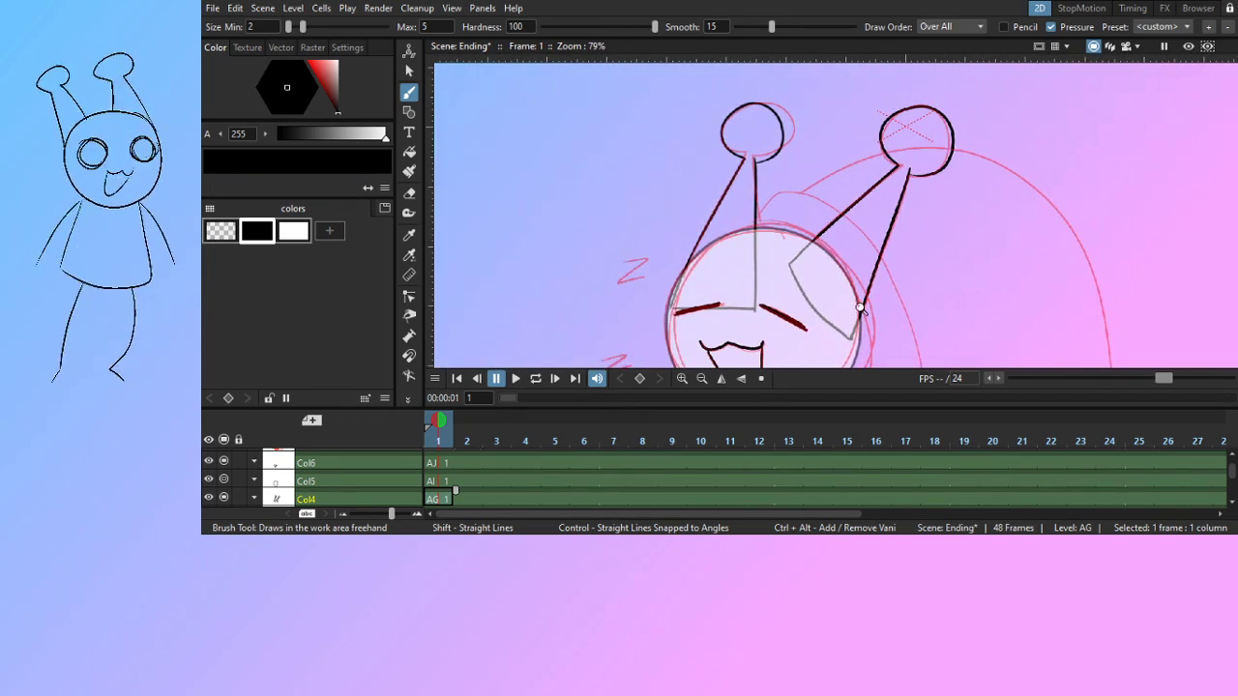
left_click(294, 230)
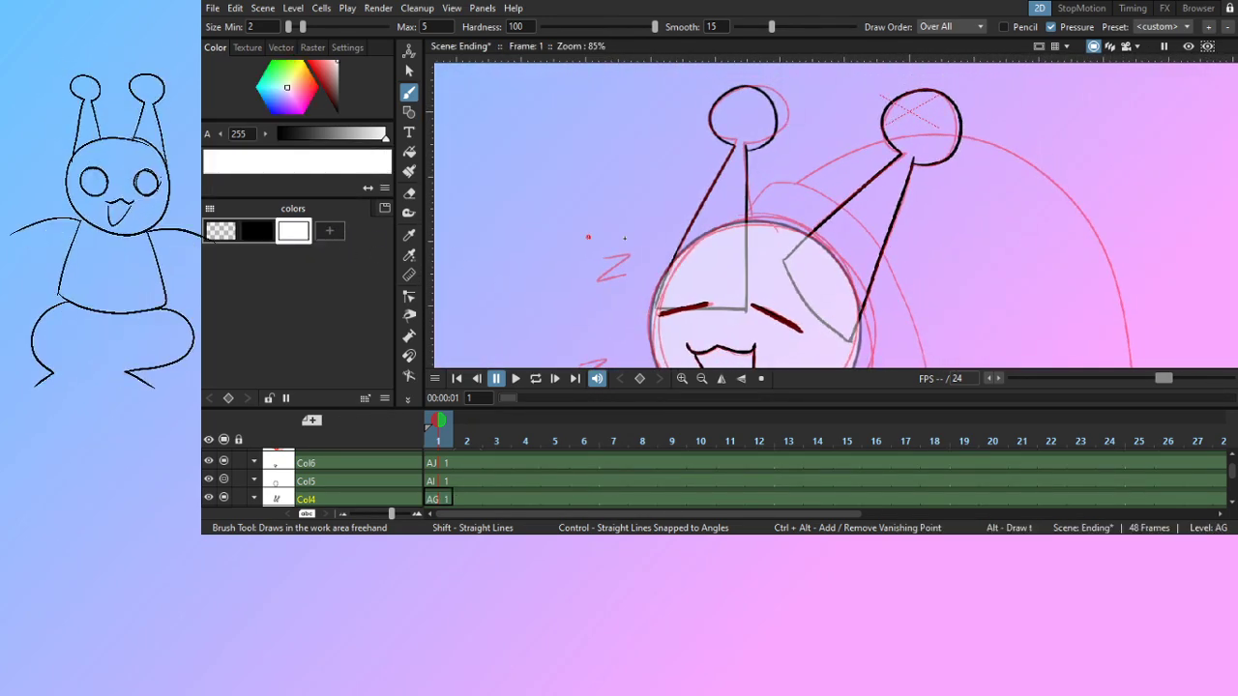
key("f")
left_click(721, 198)
left_click(853, 217)
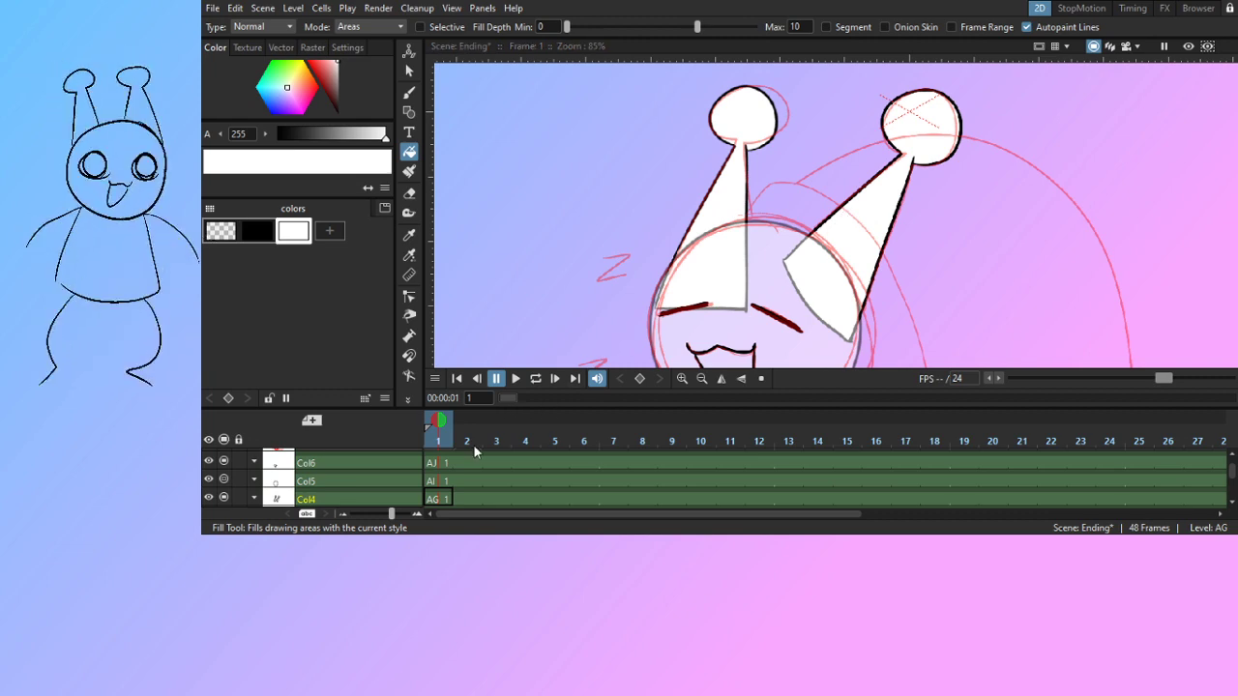
Restore Col5 to full opacity so the head covers the antenna bases
left_click(306, 480)
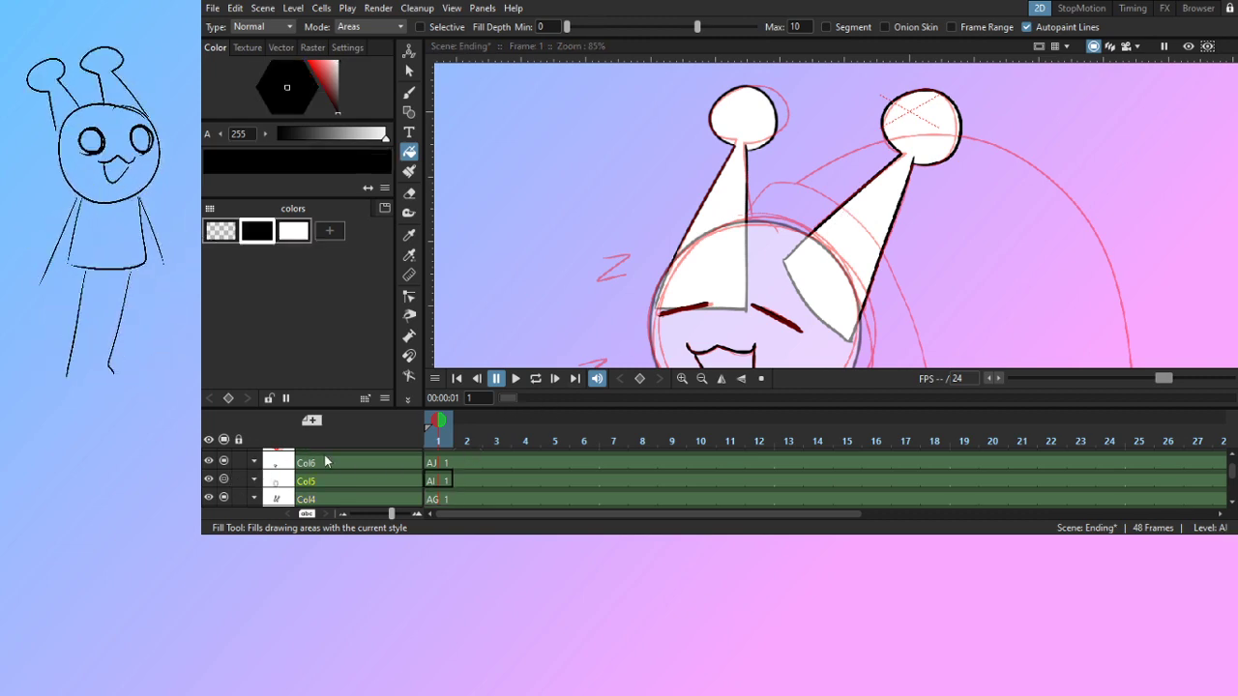
left_click(357, 492)
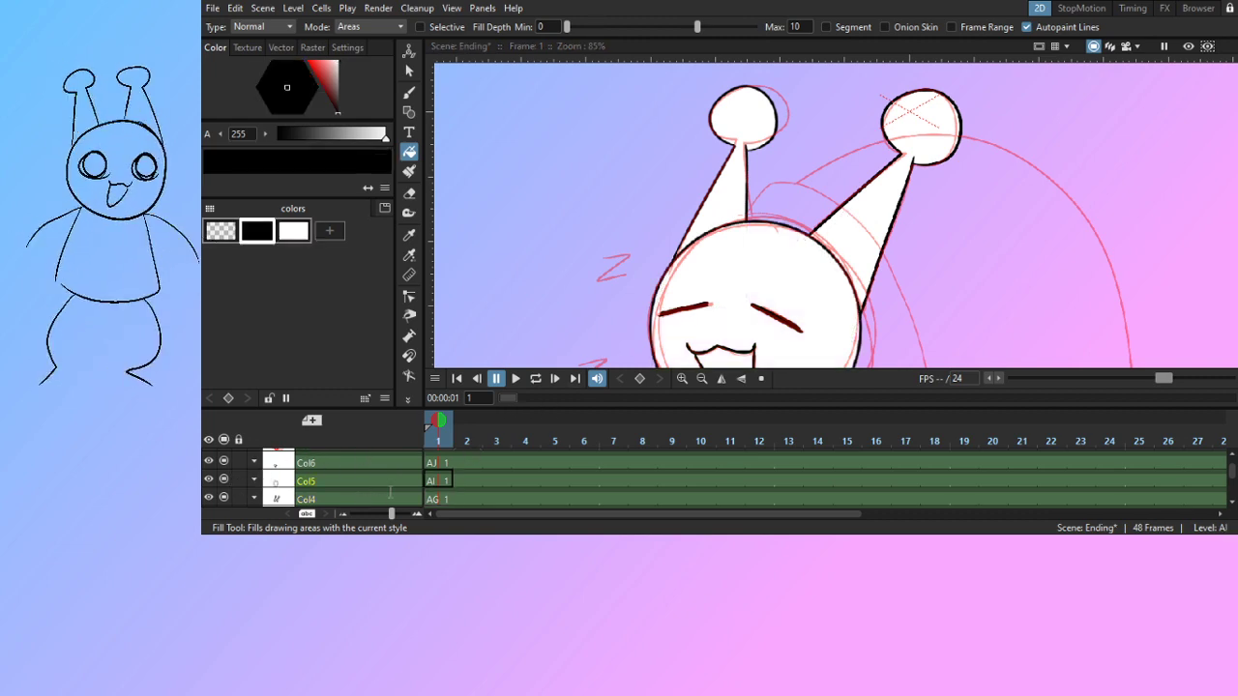
left_click(353, 498)
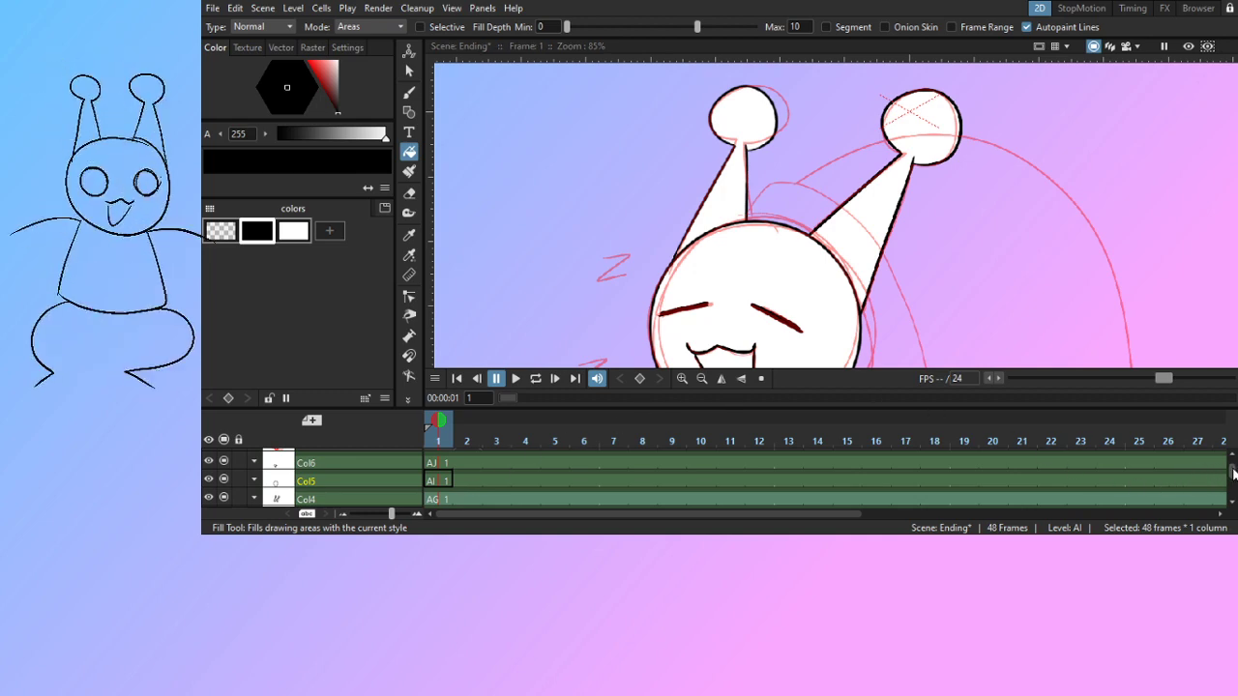
Make frame 1 of Col3 the active drawing and set the Brush to black
scroll(1233, 474, "down", 1)
left_click(436, 493)
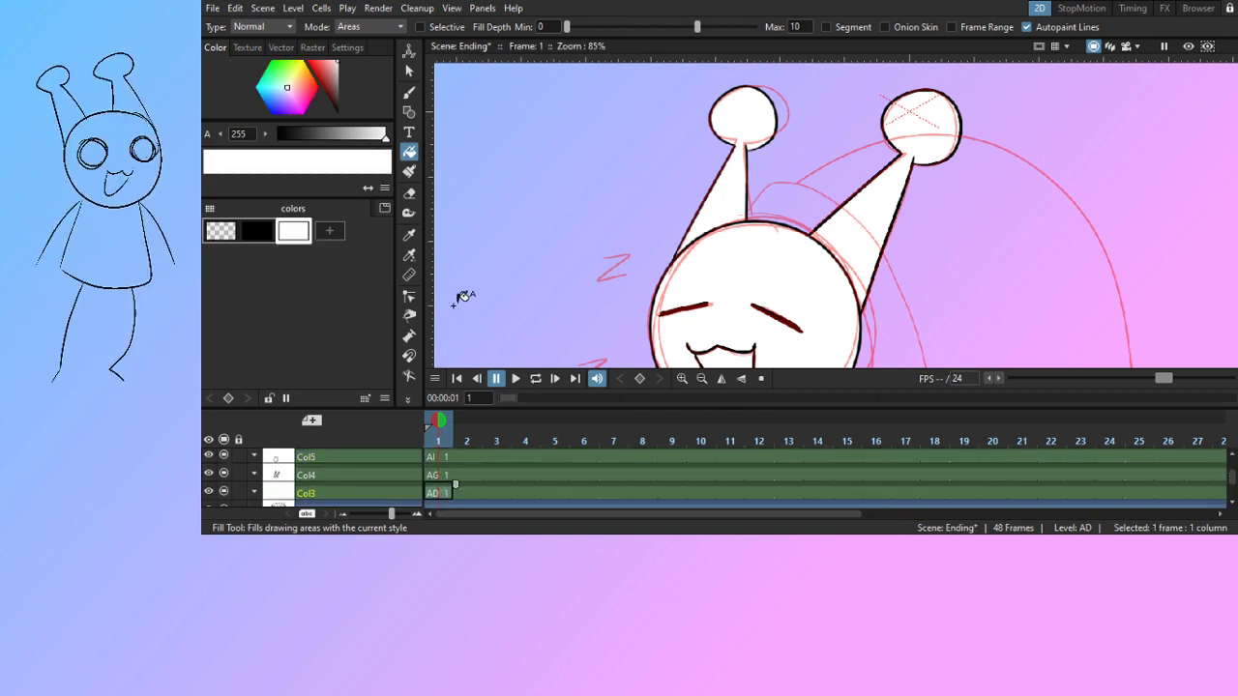
key("b")
left_click(262, 233)
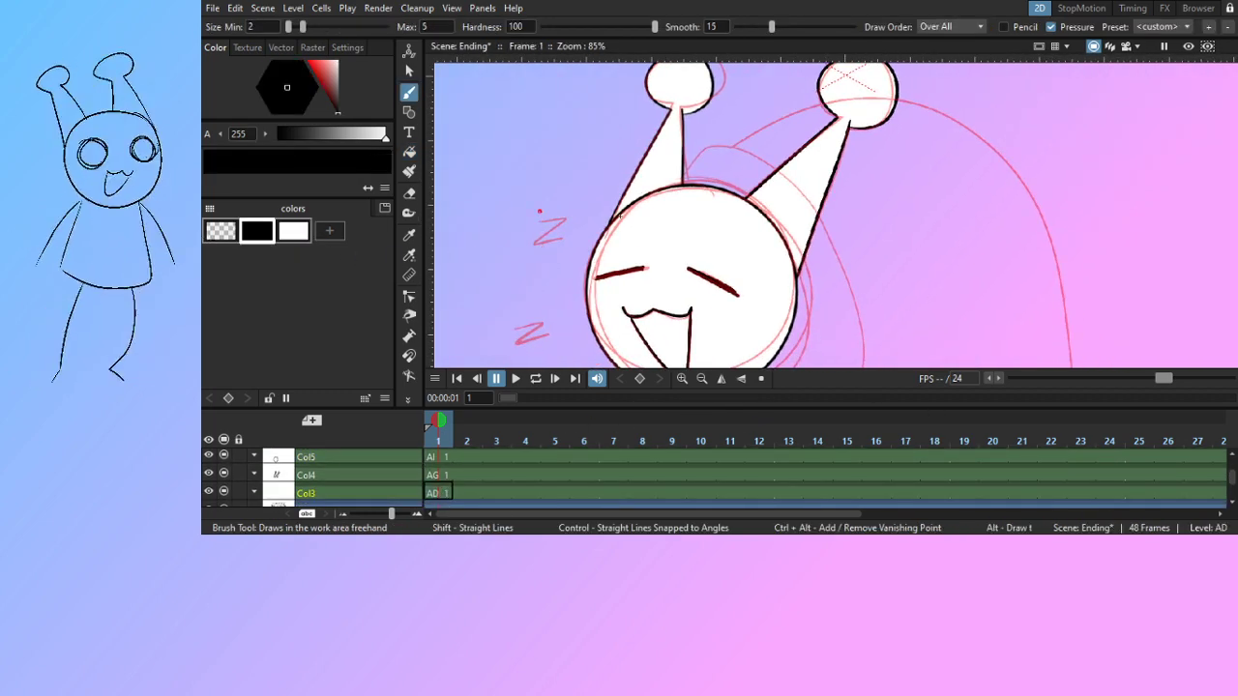
left_click_drag(754, 275, 779, 266)
scroll(778, 266, "up", 2)
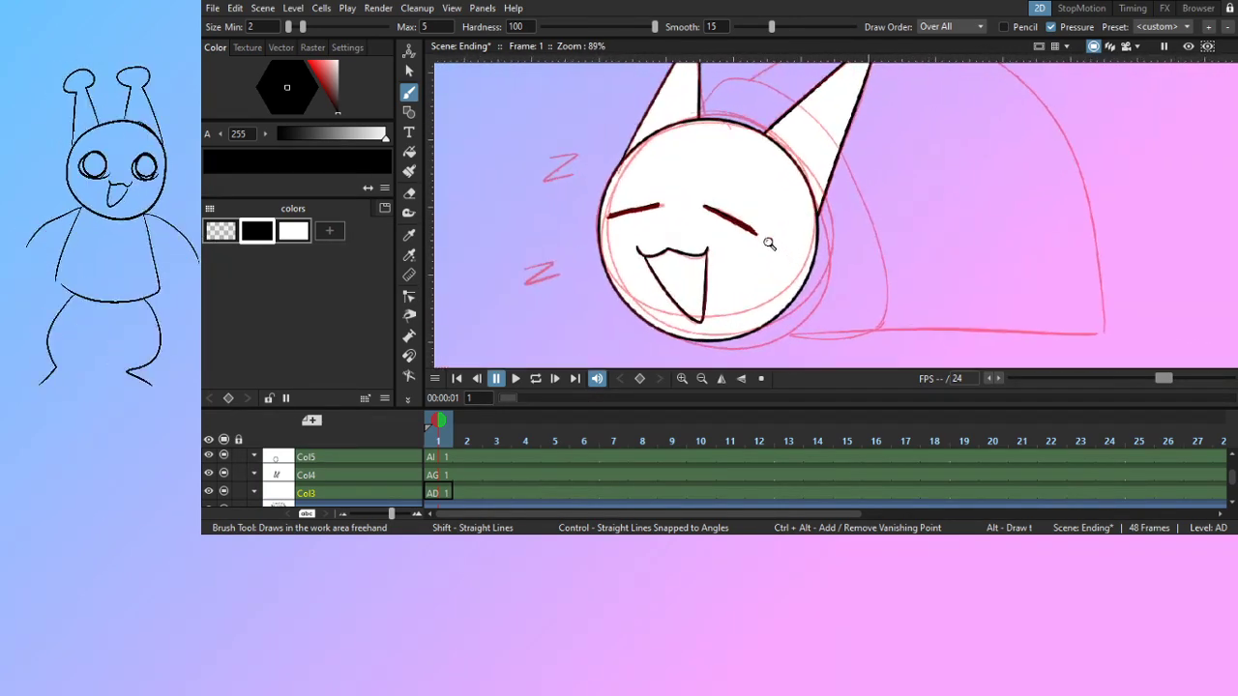
scroll(791, 261, "up", 3)
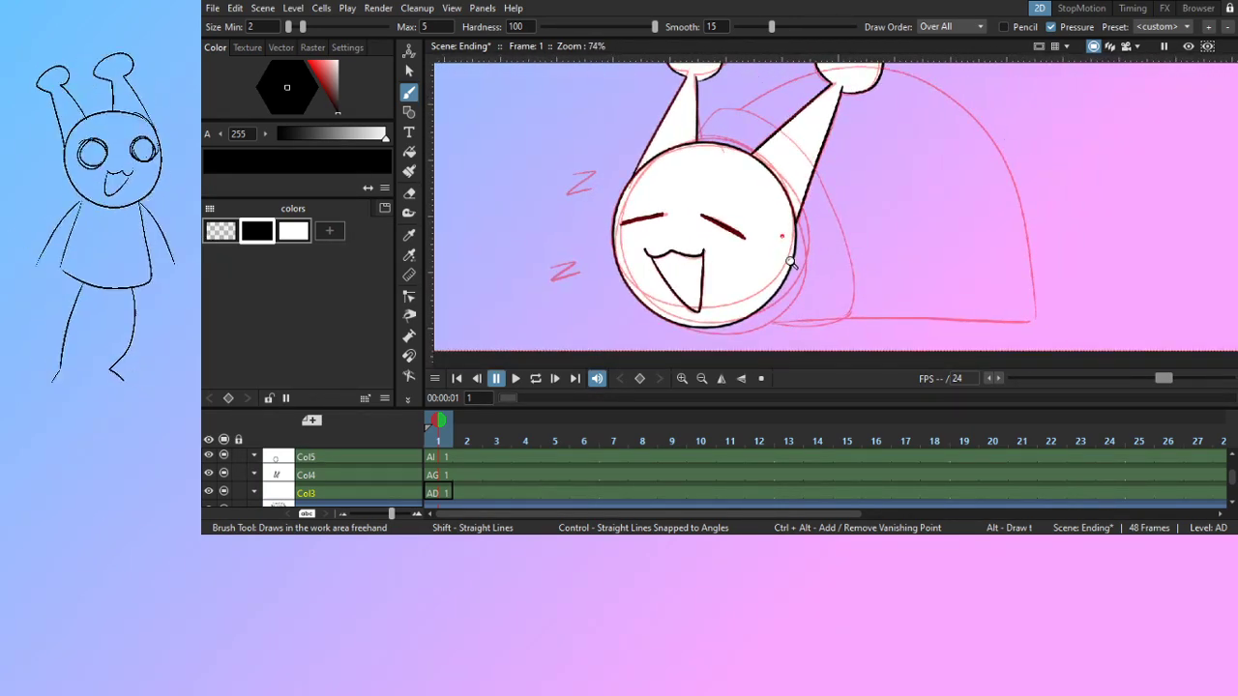
left_click_drag(801, 242, 768, 277)
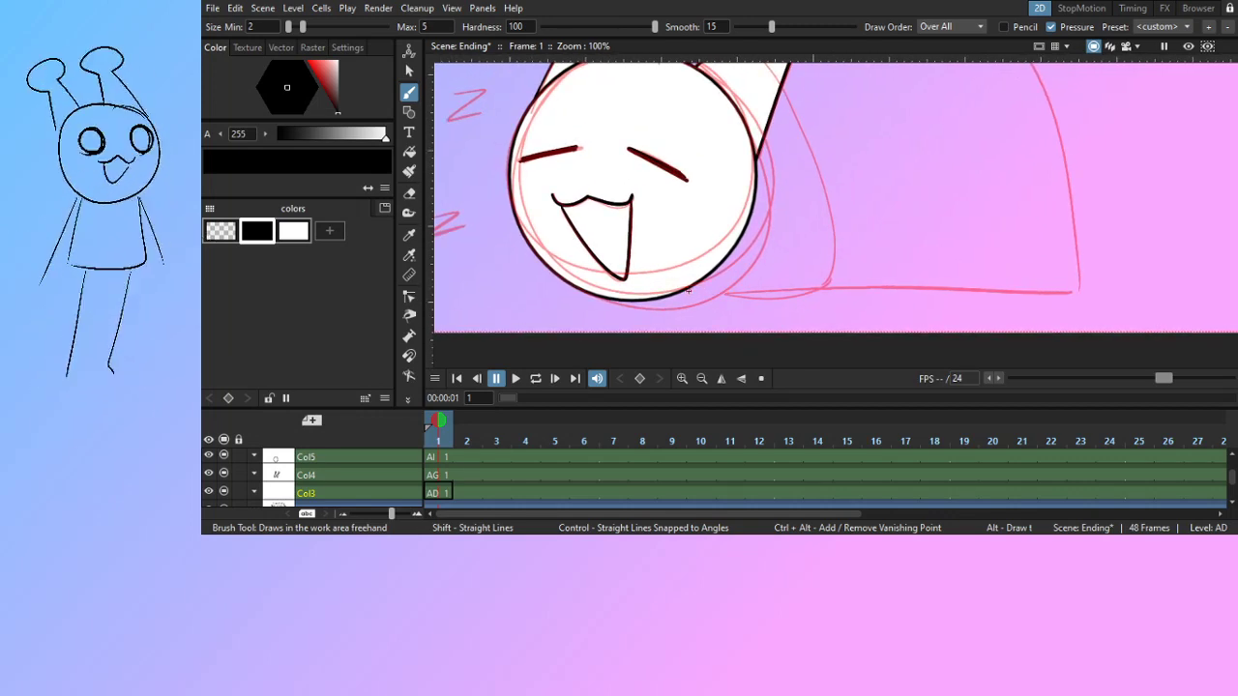
mouse_move(687, 290)
left_mouse_down()
mouse_move(979, 282)
mouse_move(919, 64)
left_mouse_up()
key("ctrl+z")
mouse_move(855, 232)
left_mouse_down()
mouse_move(846, 263)
mouse_move(856, 232)
mouse_move(862, 280)
mouse_move(833, 270)
left_mouse_up()
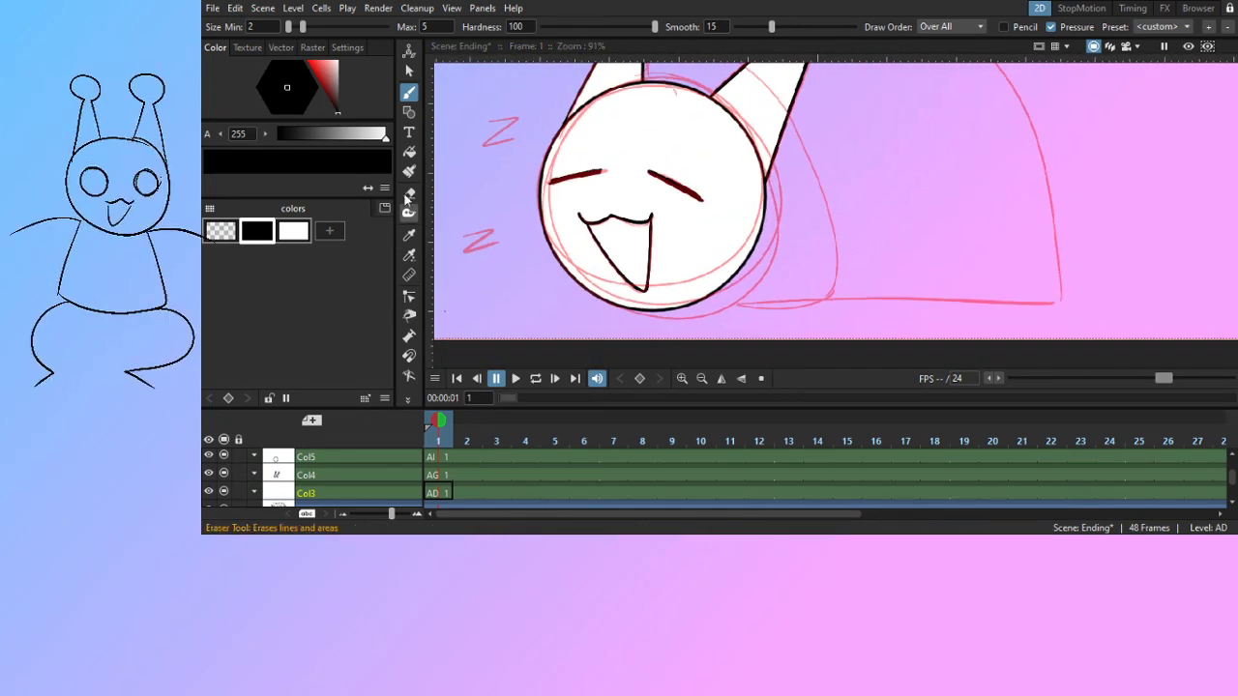
Draw a straight black base line for the body, thickness 3, from the head's lower edge past the sketch's right corner
key("g")
left_click(668, 28)
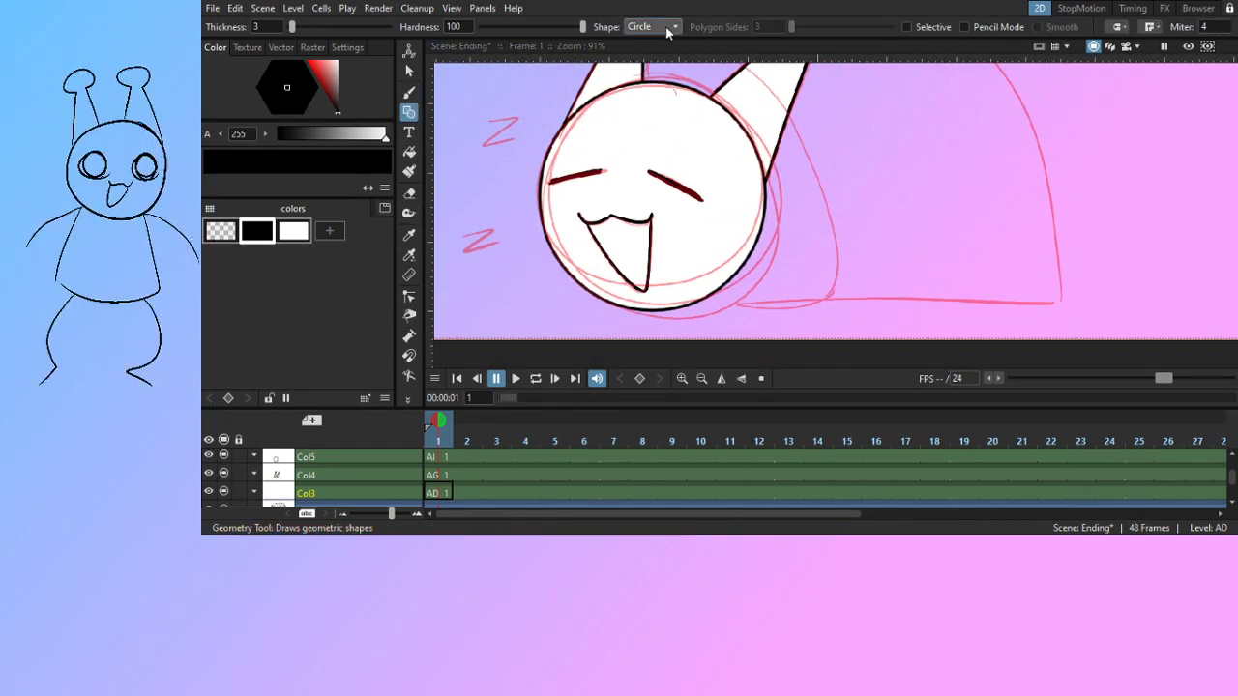
left_click(653, 81)
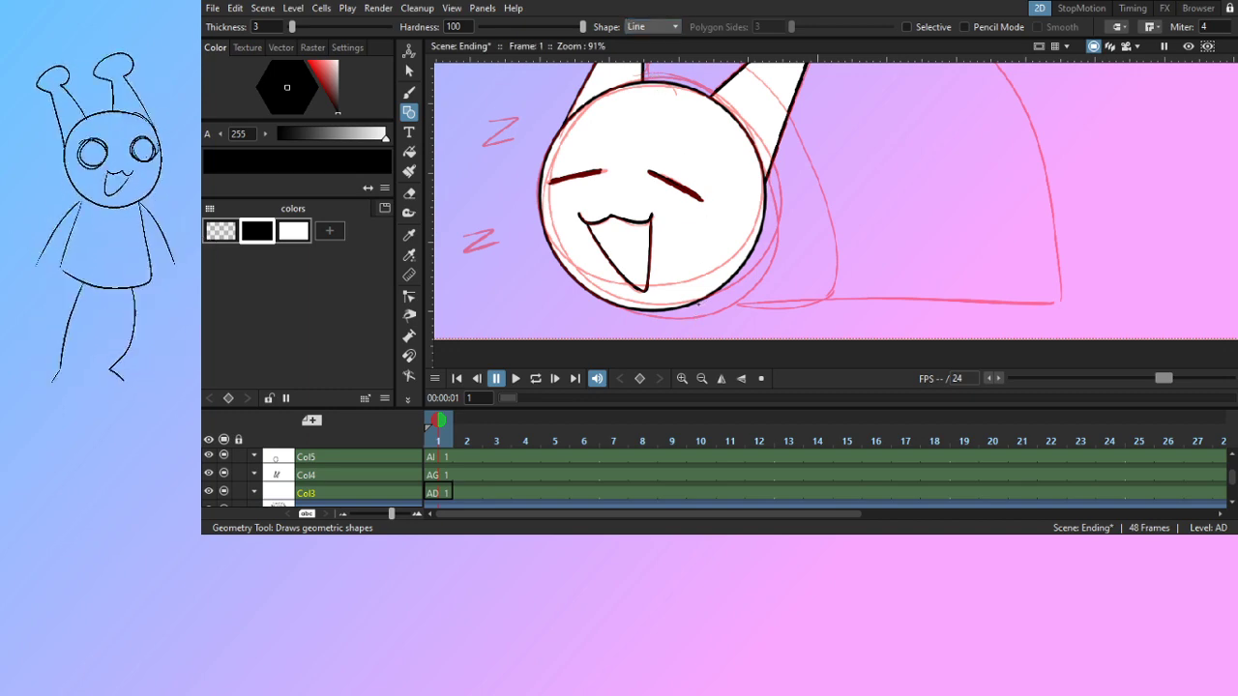
left_click_drag(703, 303, 1086, 302)
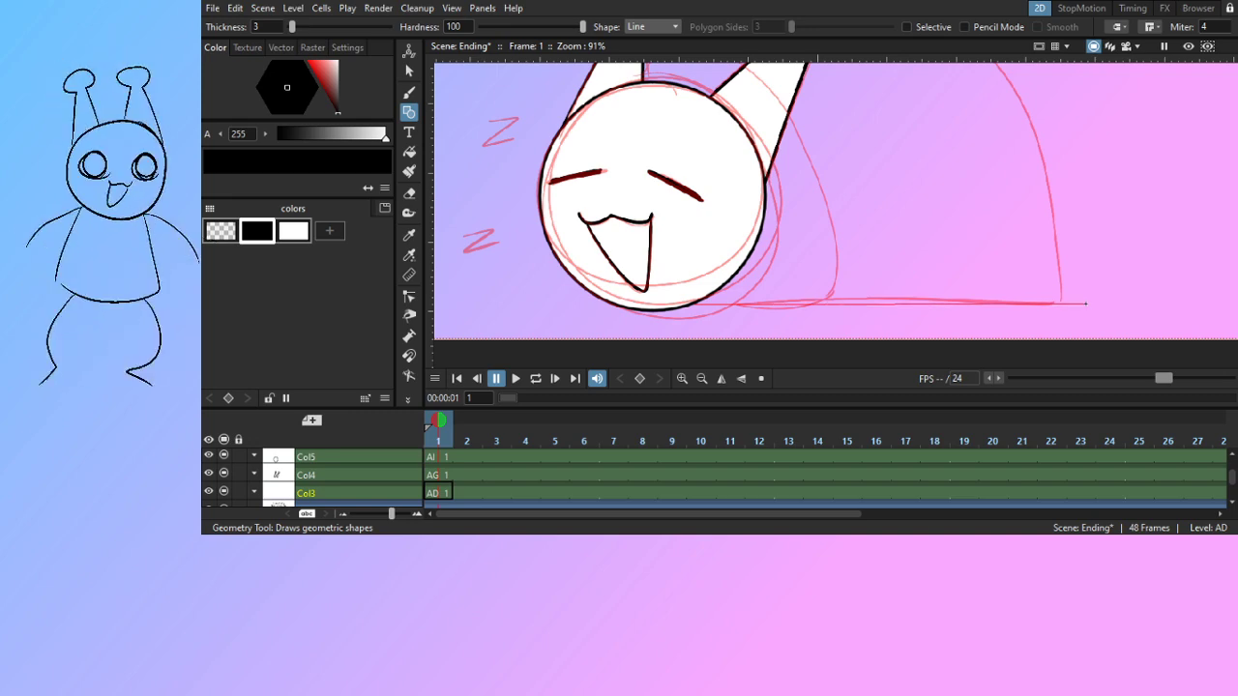
left_click_drag(1087, 305, 1087, 305)
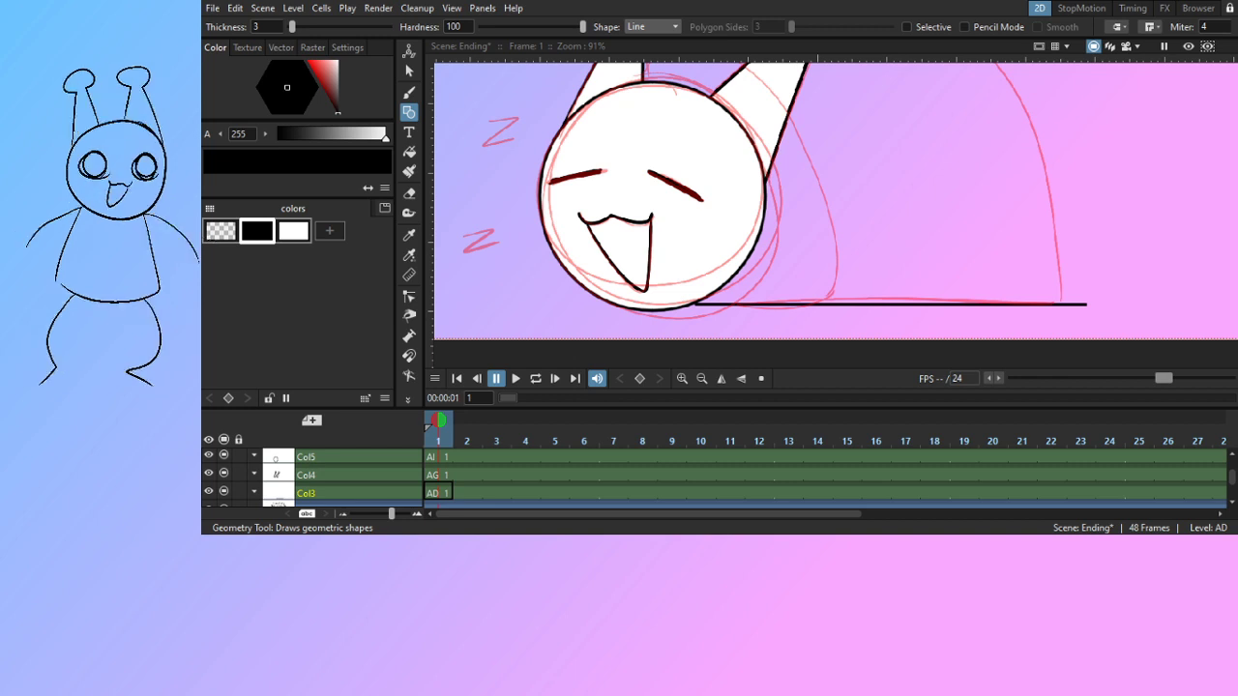
Erase the end of the base line that overshoots the sketched body's lower right corner
mouse_move(898, 264)
left_mouse_down()
mouse_move(816, 262)
mouse_move(943, 262)
left_mouse_up()
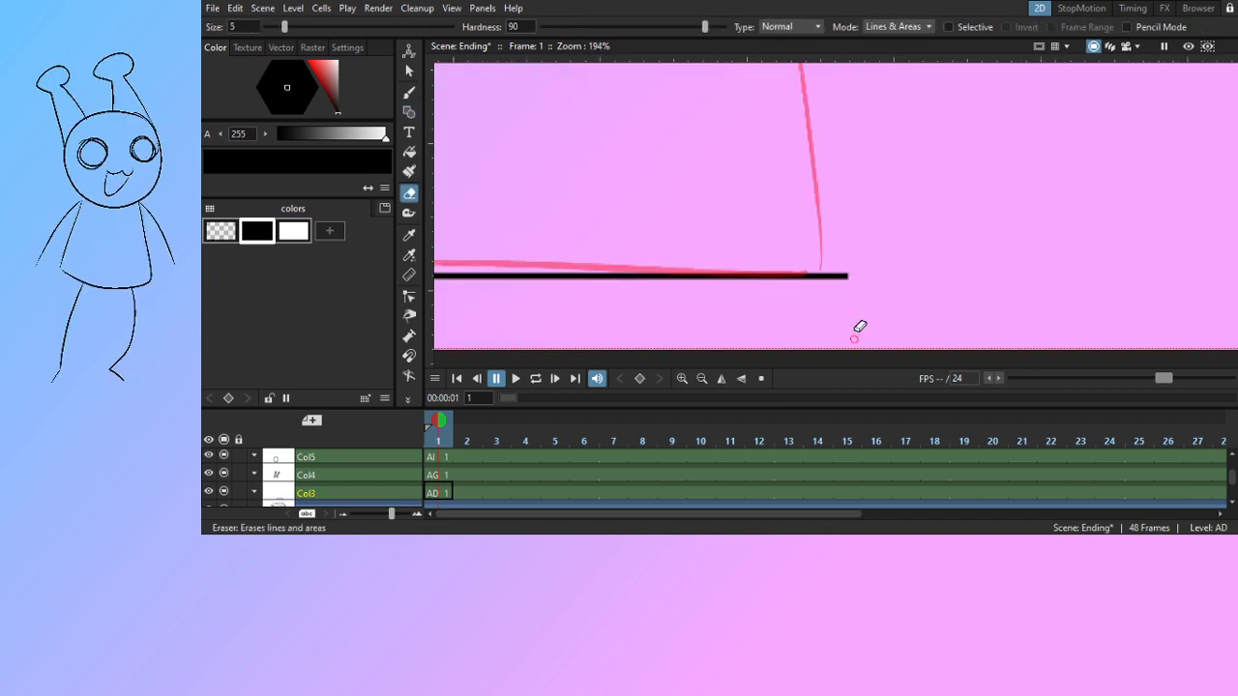
mouse_move(860, 326)
left_mouse_down()
mouse_move(852, 277)
mouse_move(910, 305)
left_mouse_up()
mouse_move(913, 306)
left_mouse_down()
mouse_move(904, 264)
mouse_move(995, 304)
left_mouse_up()
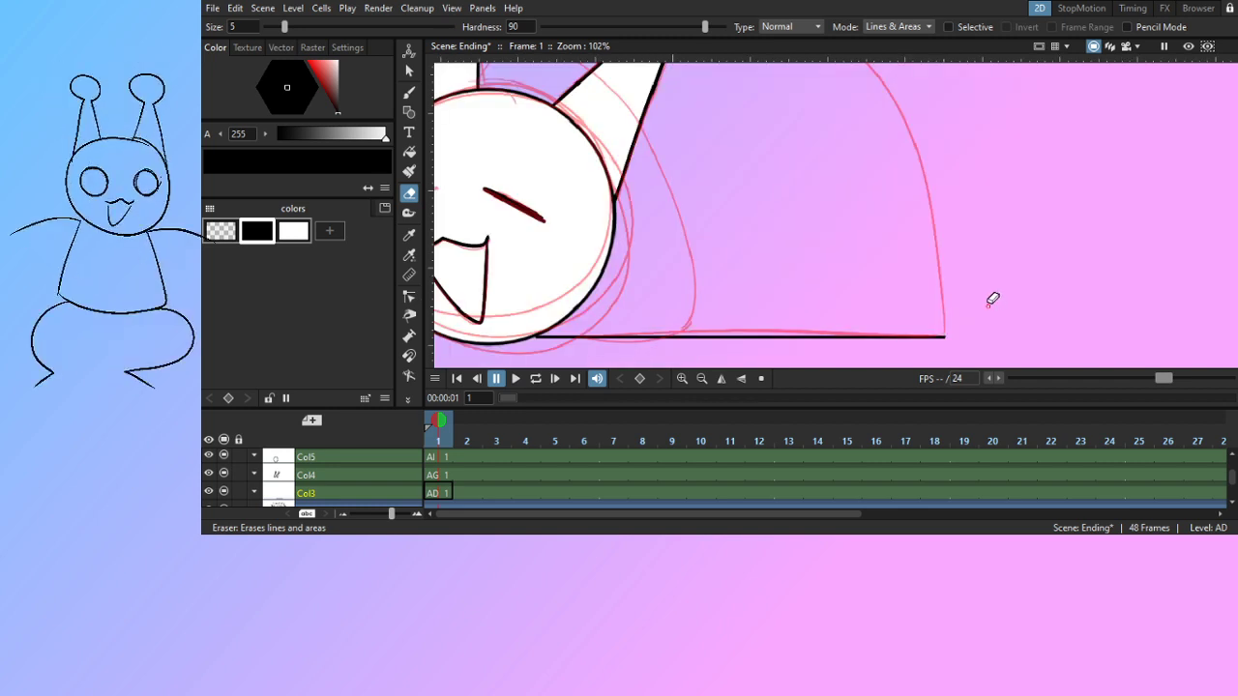
left_click_drag(980, 241, 980, 249)
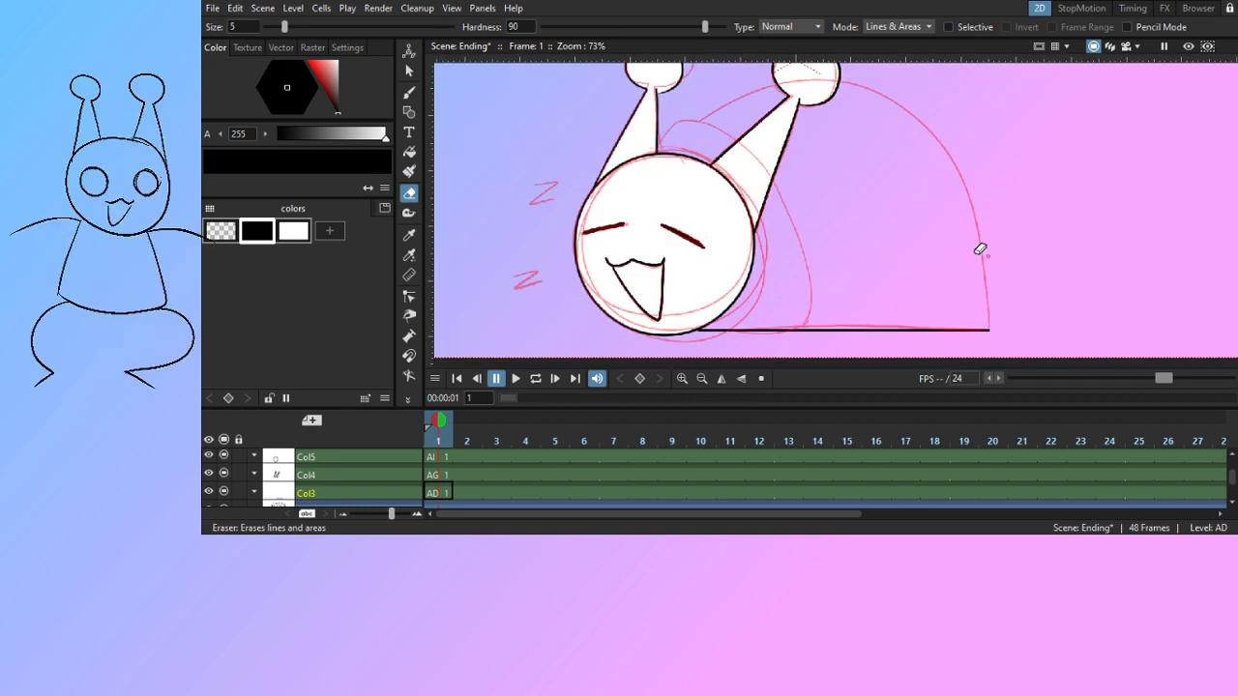
Ink the inner curve behind the head in black, from the left antenna past the right stalk and down across the base line
key("b")
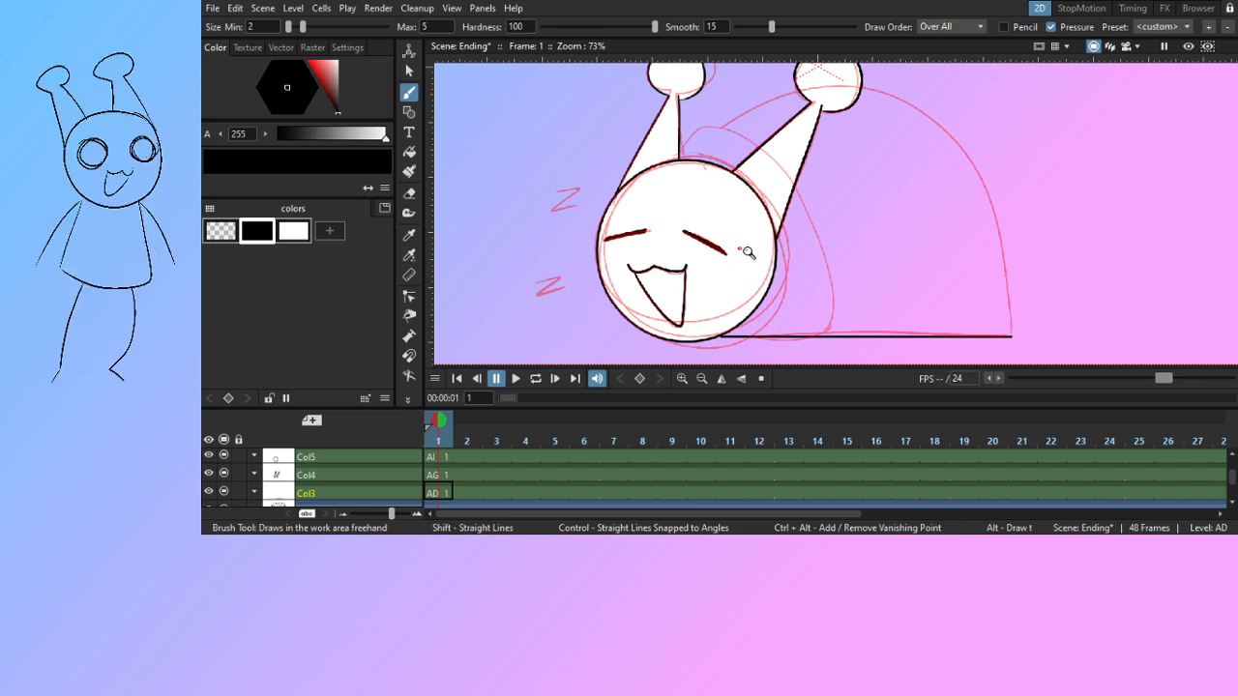
scroll(748, 251, "up", 2)
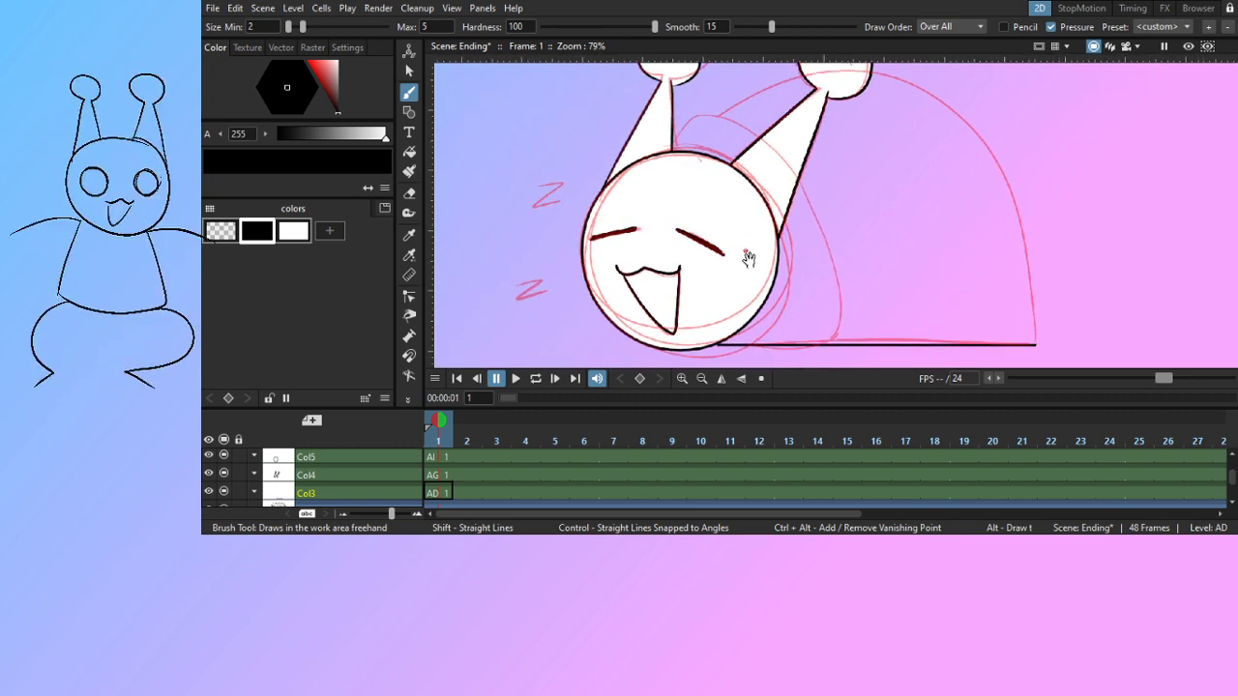
left_click_drag(748, 257, 734, 256)
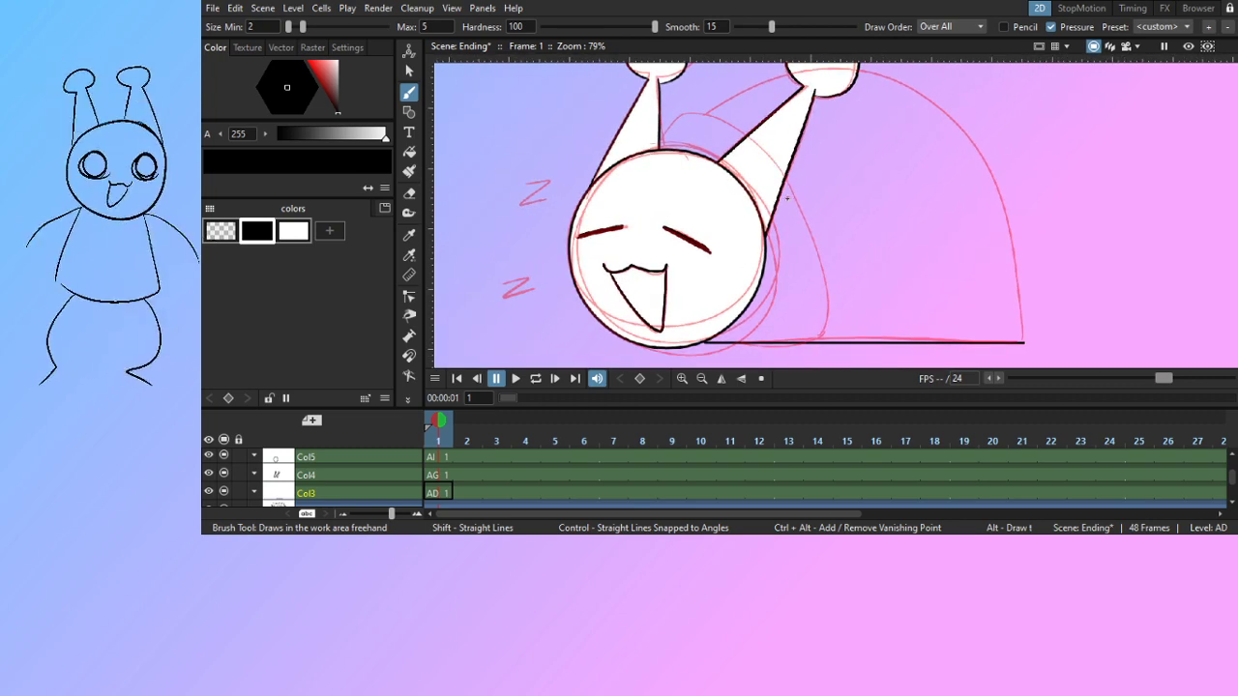
left_click_drag(767, 202, 750, 198)
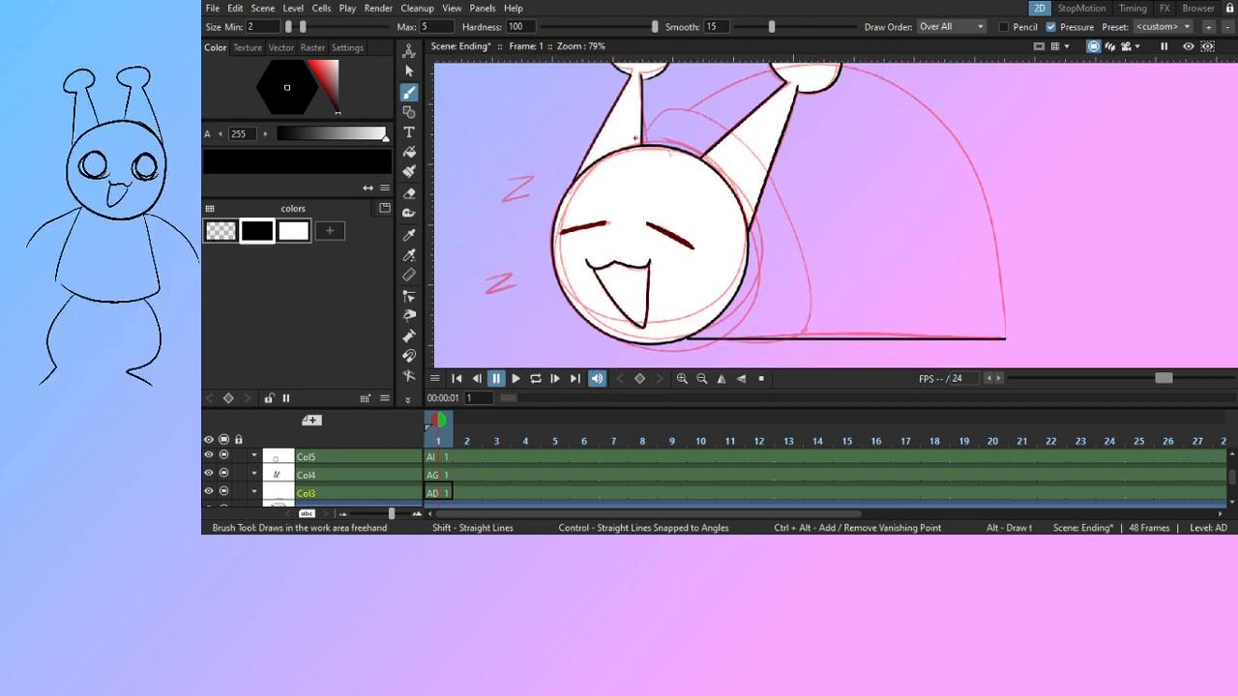
mouse_move(638, 136)
left_mouse_down()
mouse_move(667, 102)
mouse_move(708, 121)
mouse_move(759, 164)
mouse_move(806, 279)
left_mouse_up()
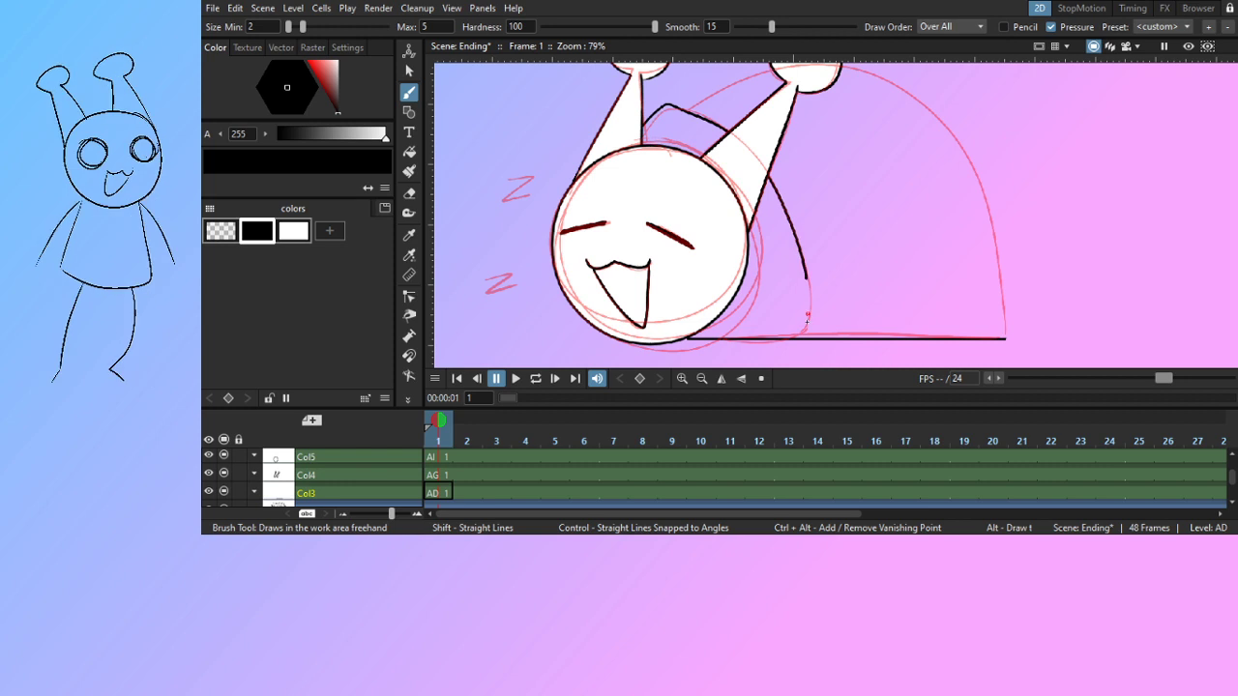
key("ctrl+z")
left_click_drag(807, 321, 823, 323)
mouse_move(660, 126)
left_mouse_down()
mouse_move(773, 164)
mouse_move(809, 229)
left_mouse_up()
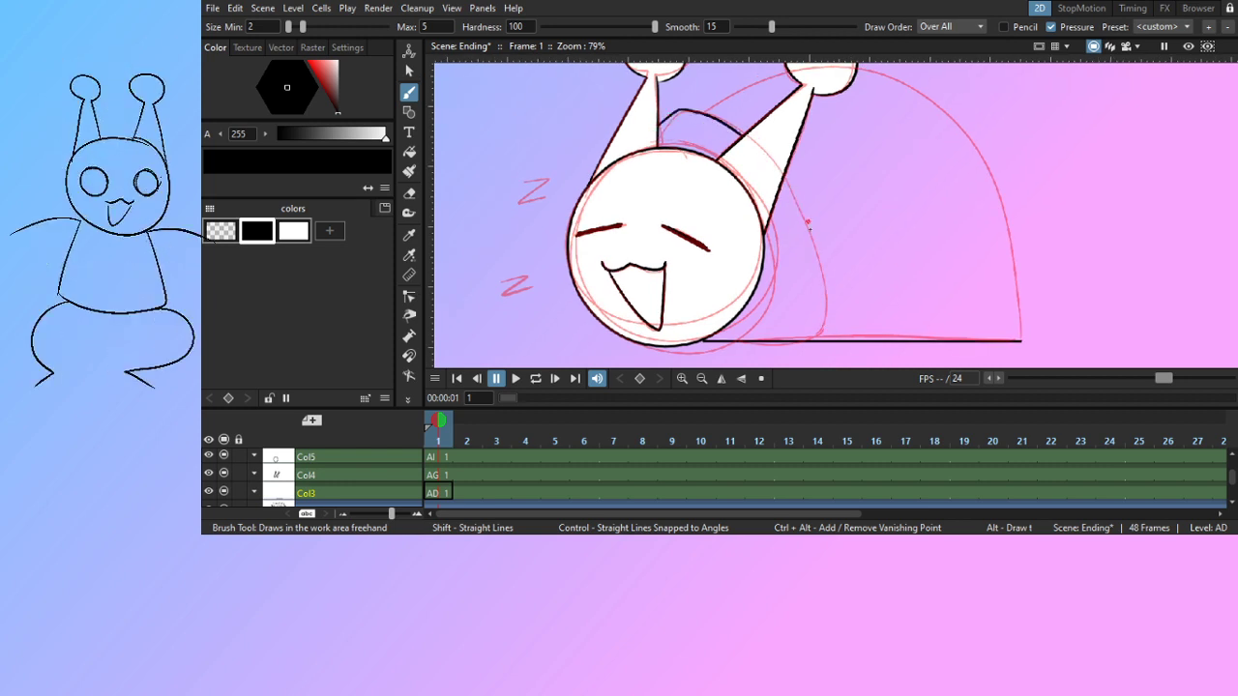
left_click_drag(779, 180, 782, 354)
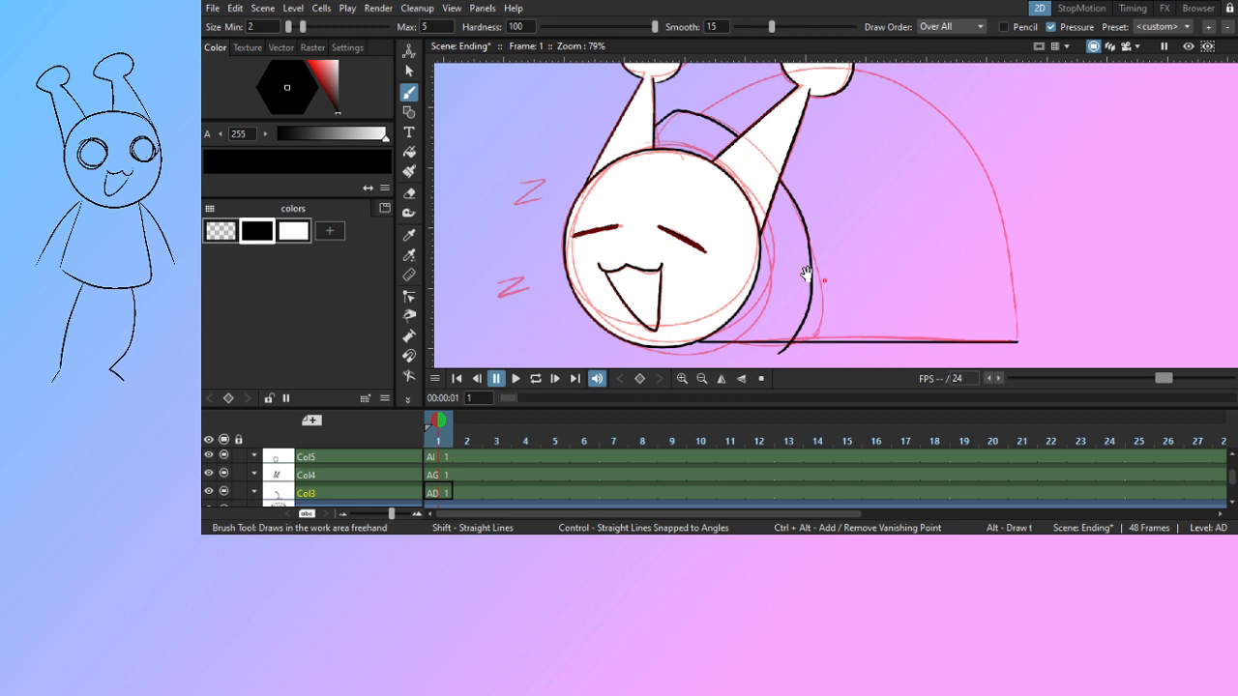
left_click_drag(805, 273, 766, 319)
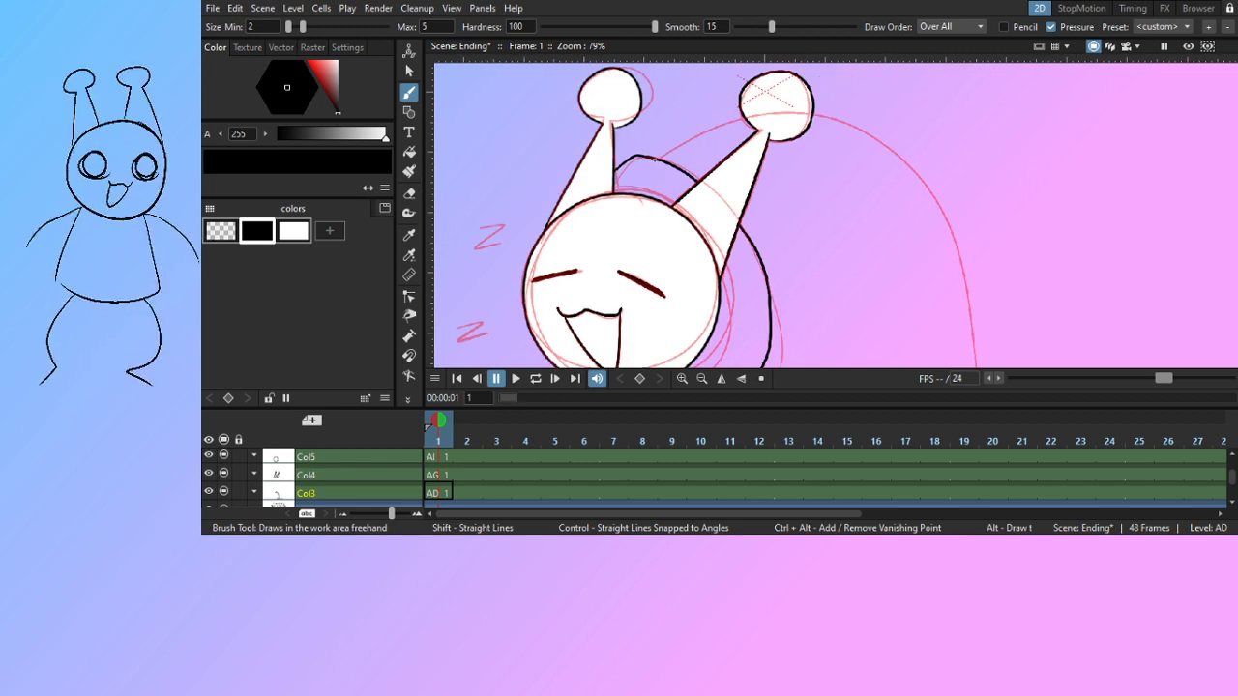
left_click_drag(654, 159, 966, 231)
scroll(985, 270, "up", 3)
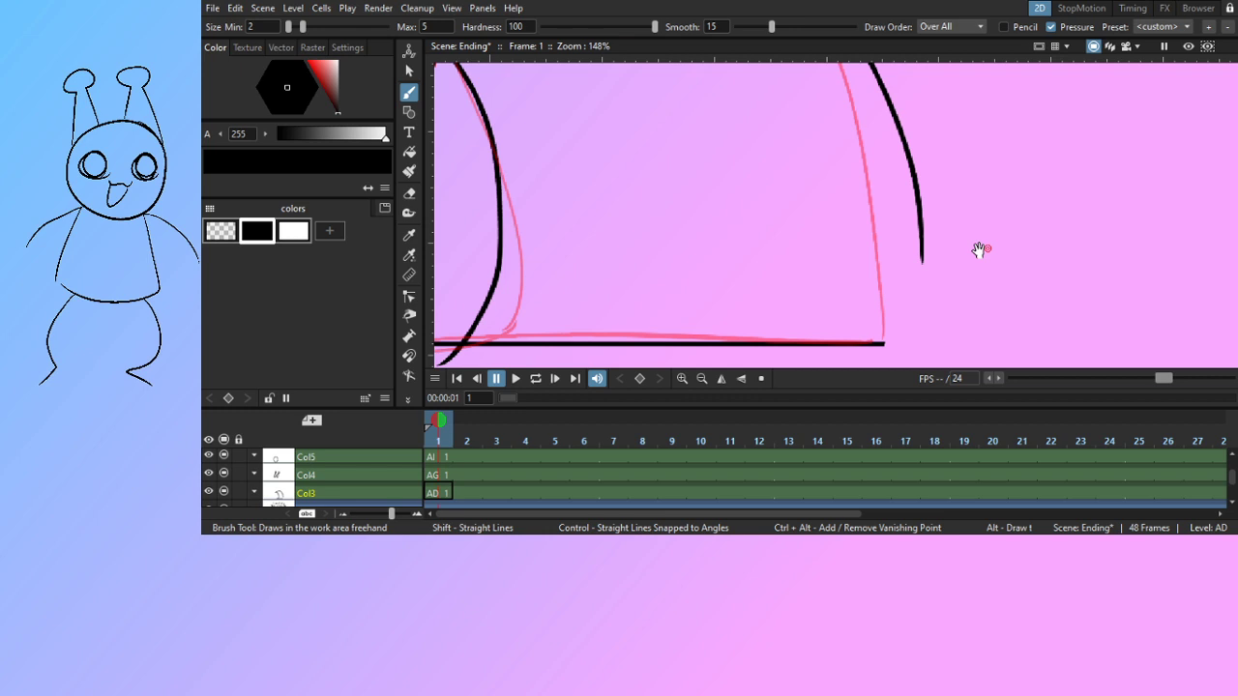
left_click_drag(980, 249, 993, 213)
scroll(1026, 297, "down", 4)
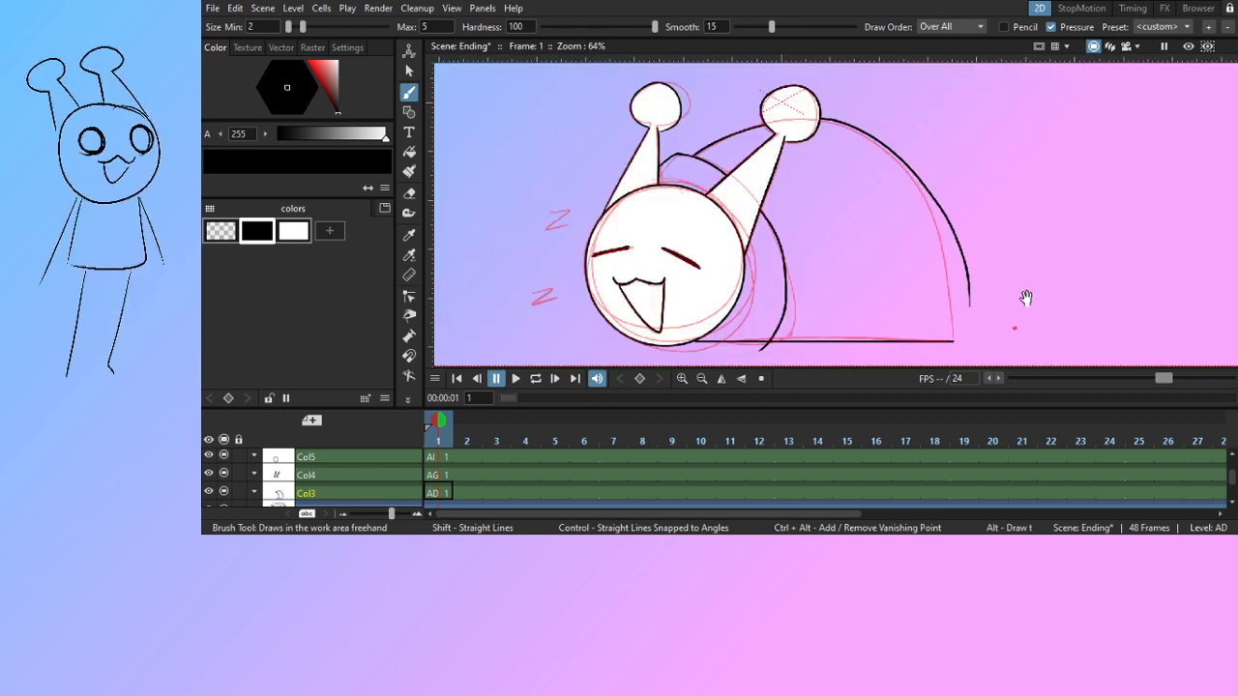
key("ctrl+z")
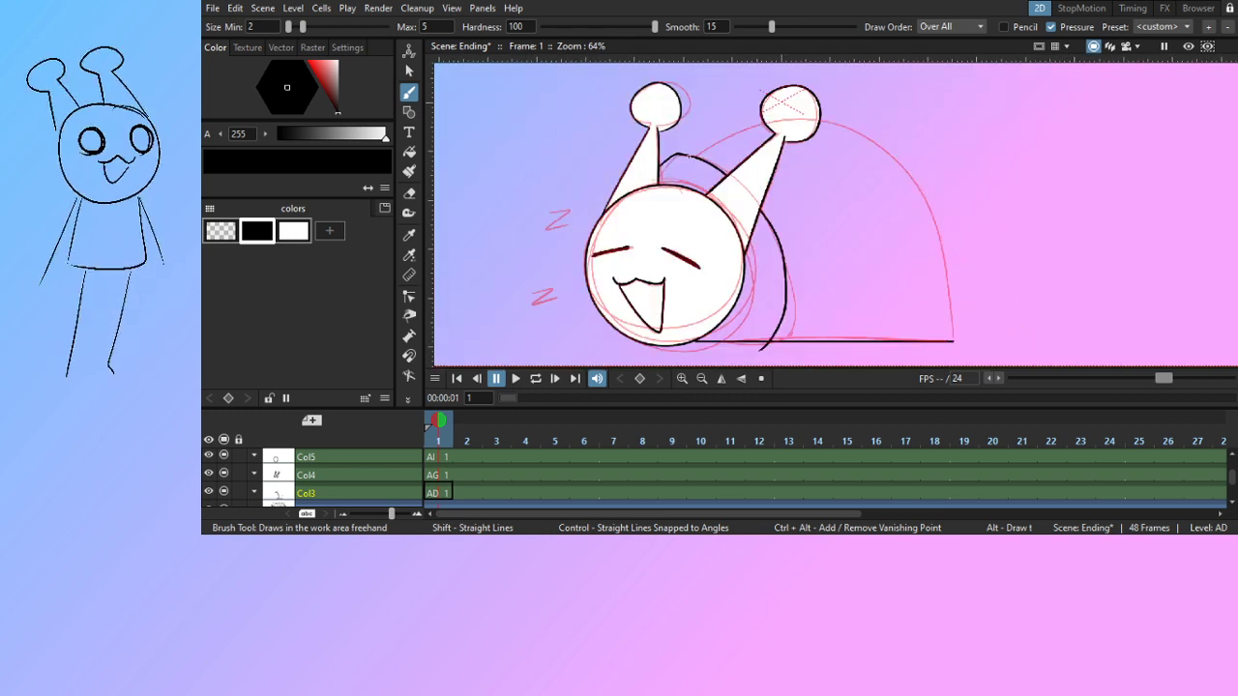
Ink the large outer body arc slightly outside the sketch and extend the base line to meet its lower end
mouse_move(821, 118)
left_mouse_down()
mouse_move(978, 280)
mouse_move(968, 336)
left_mouse_up()
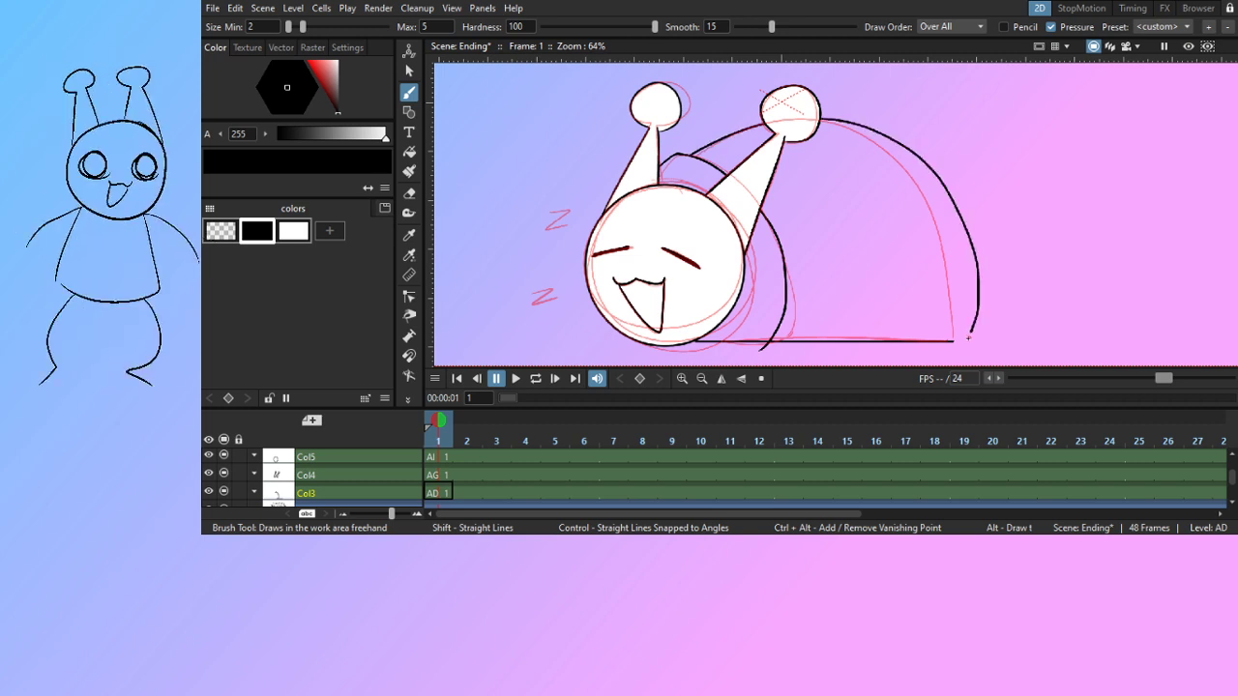
scroll(968, 337, "up", 7)
left_click_drag(843, 262, 906, 265)
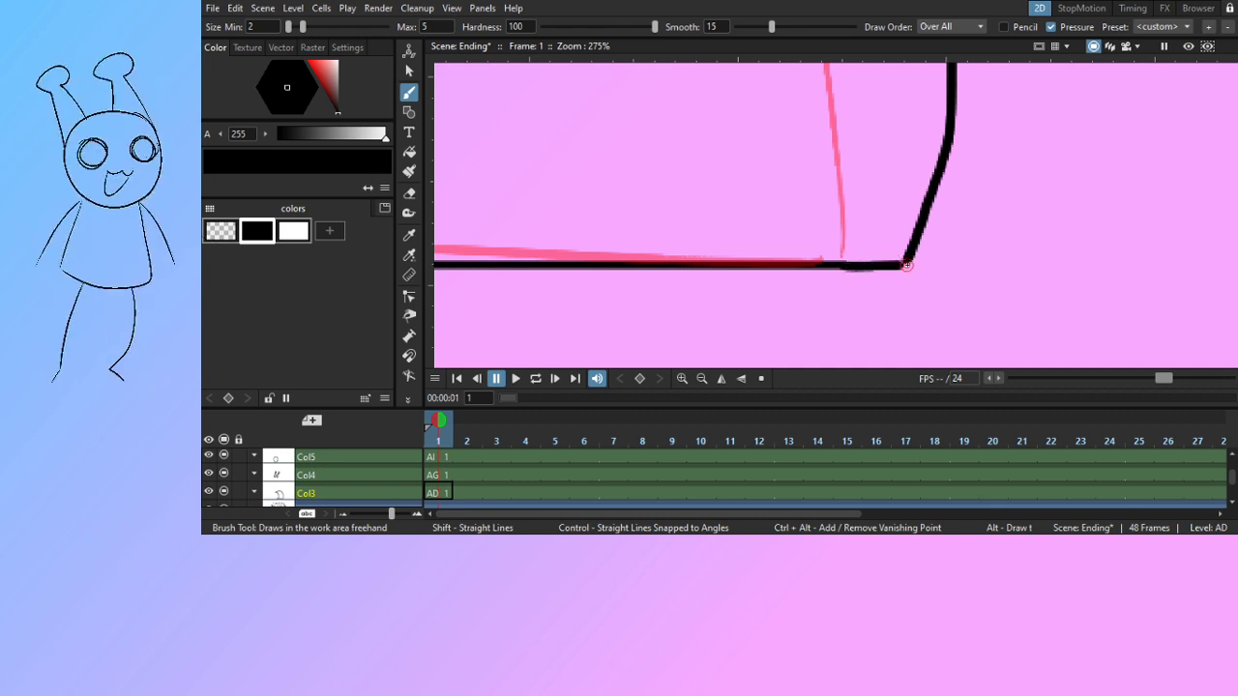
key("e")
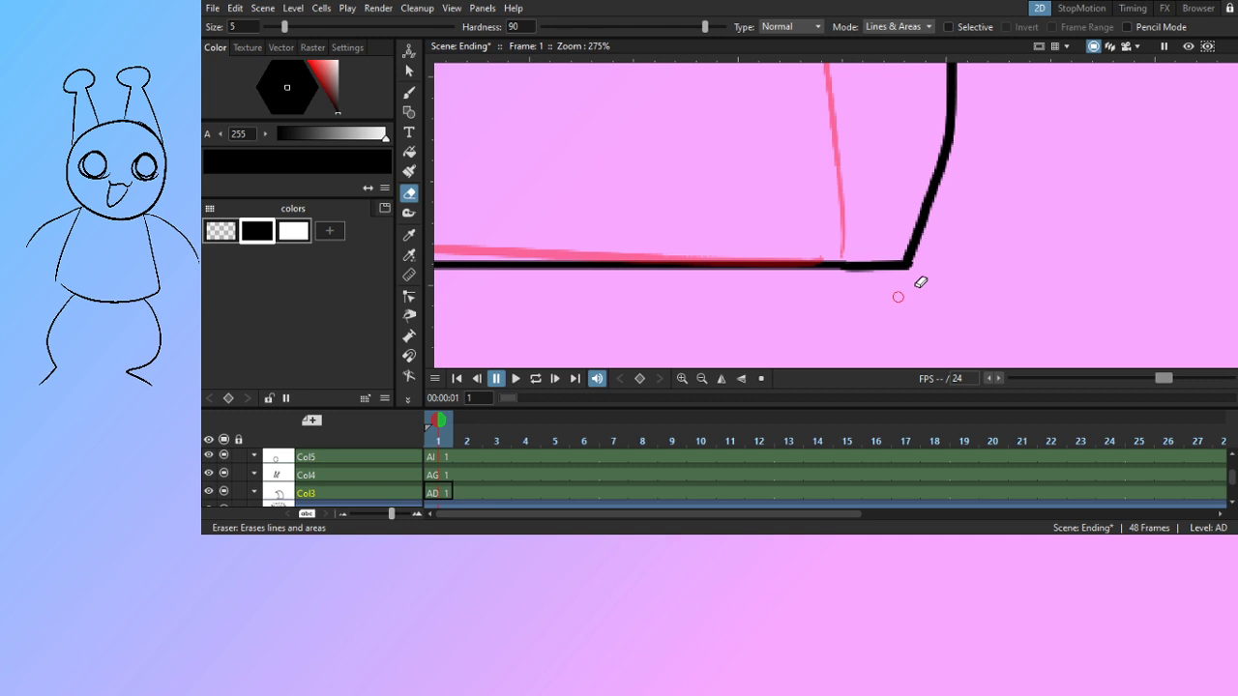
key("ctrl+s")
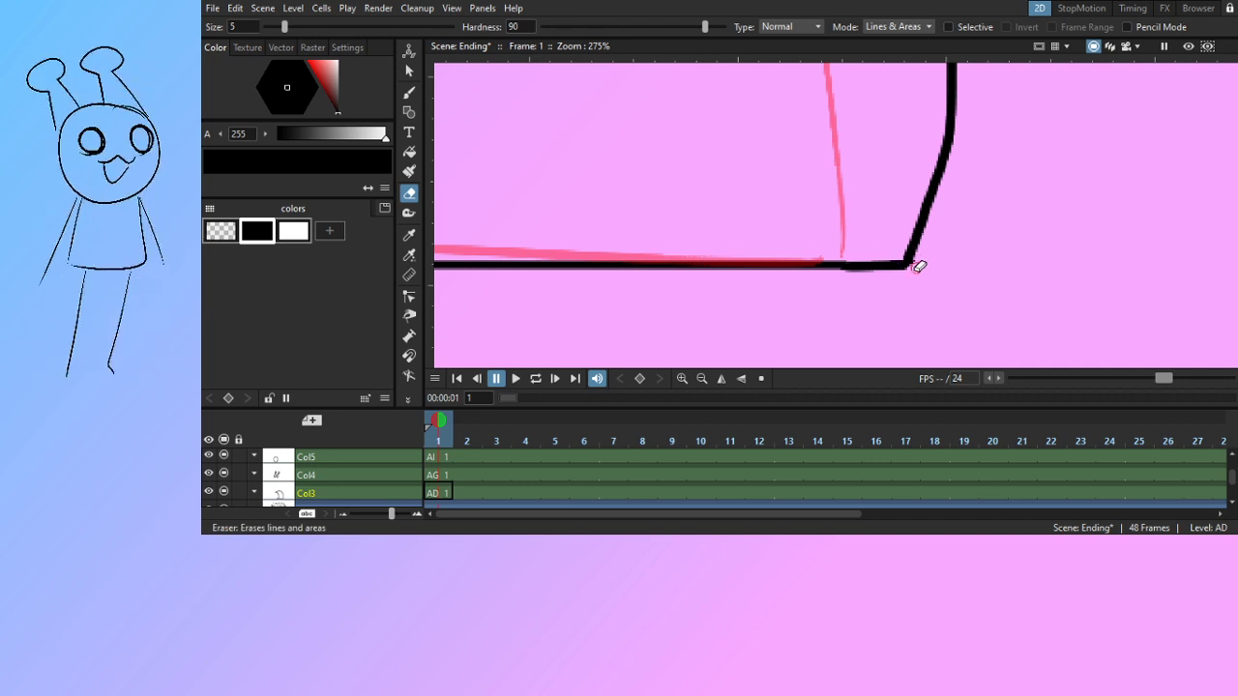
key("b")
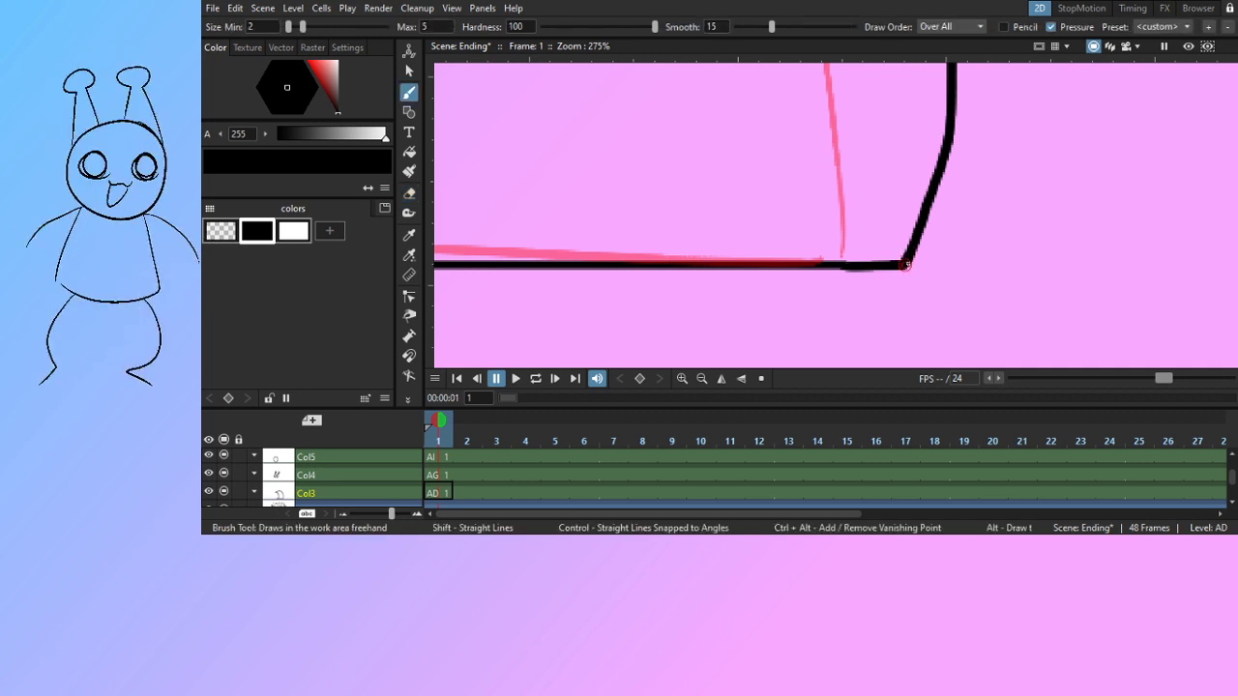
Erase the tail of the inner curve that sticks out below the base line
scroll(908, 264, "down", 3)
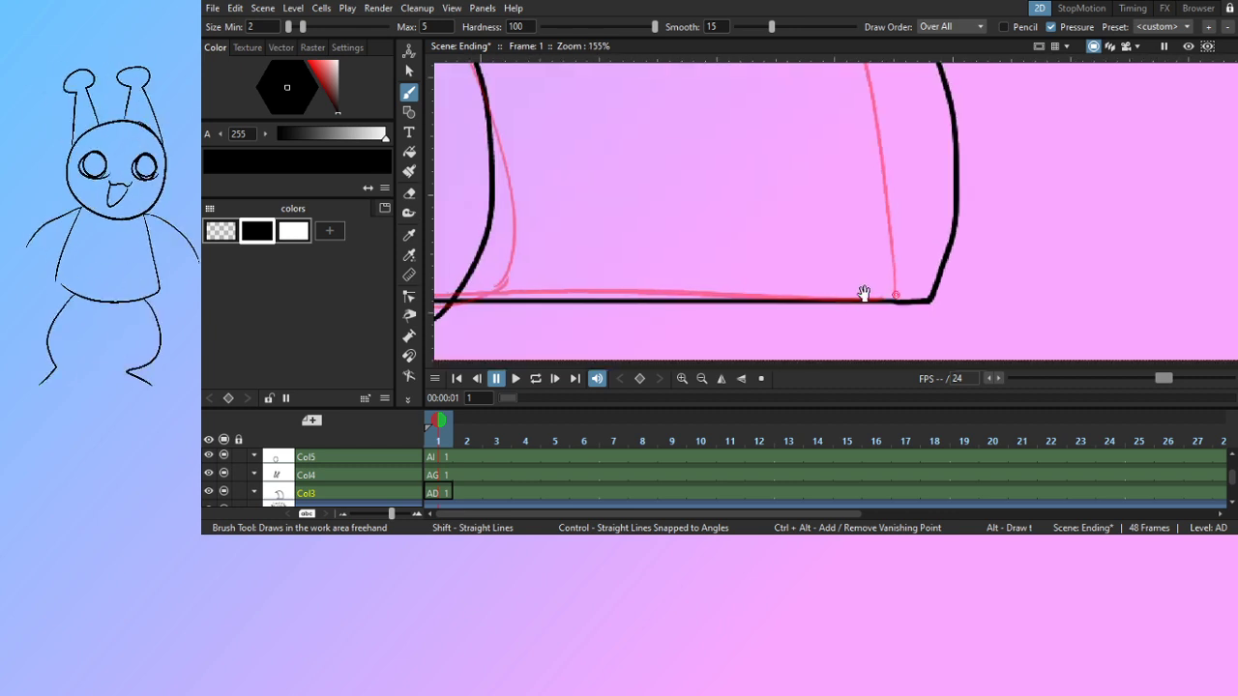
scroll(864, 293, "up", 3)
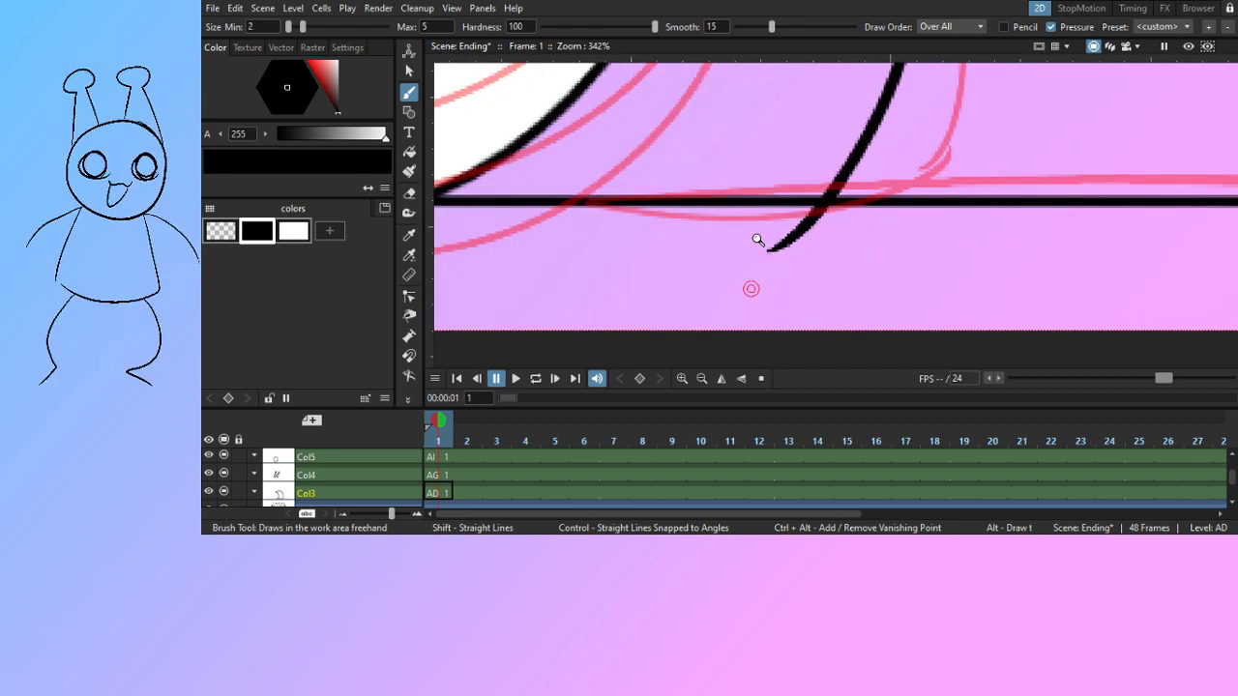
scroll(757, 239, "up", 2)
key("e")
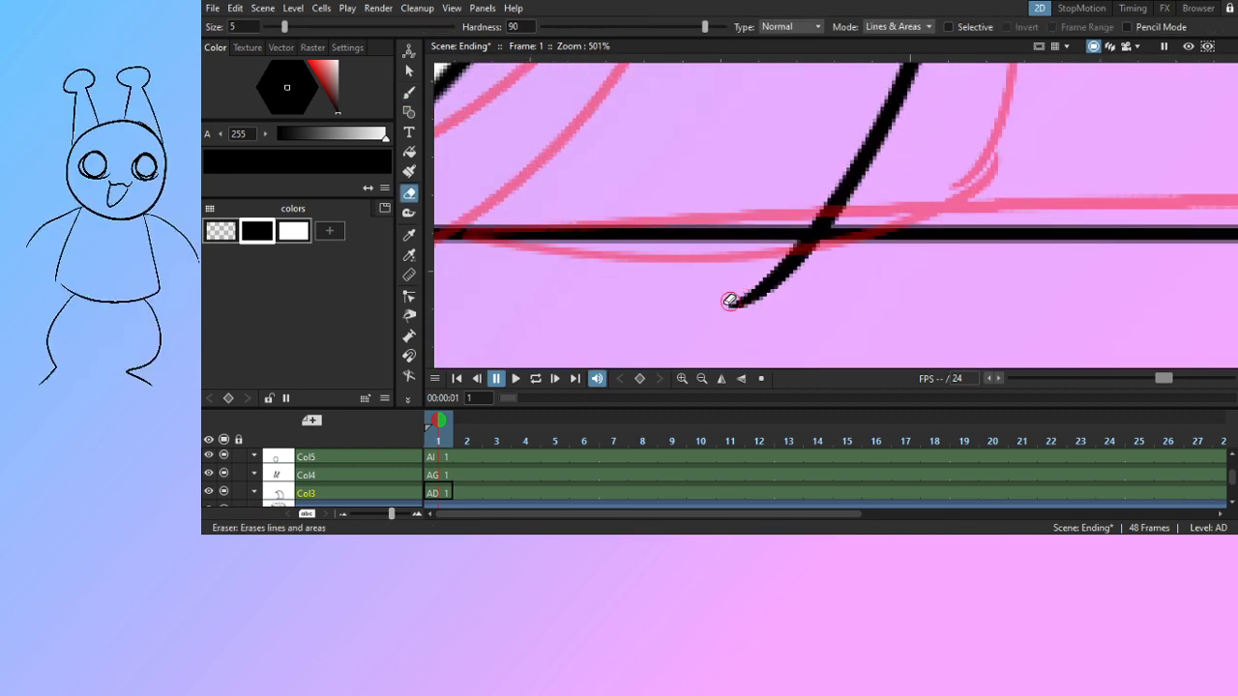
mouse_move(730, 301)
left_mouse_down()
mouse_move(764, 258)
mouse_move(815, 248)
mouse_move(805, 251)
left_mouse_up()
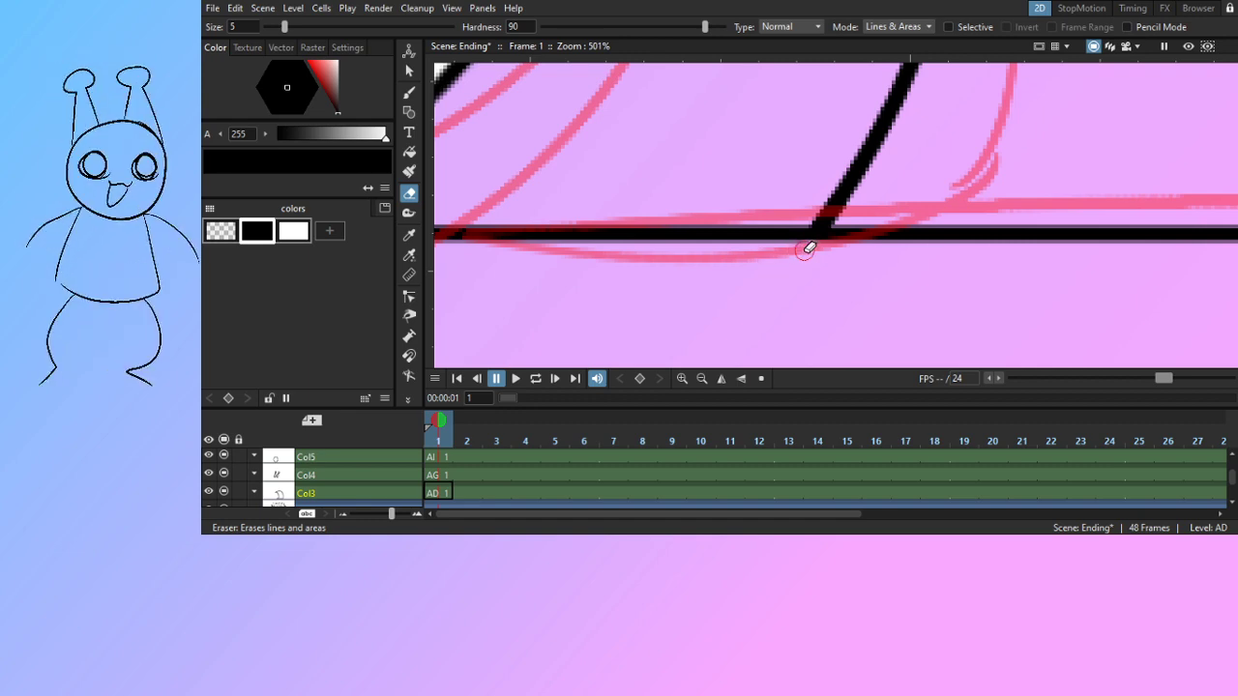
scroll(809, 249, "down", 8)
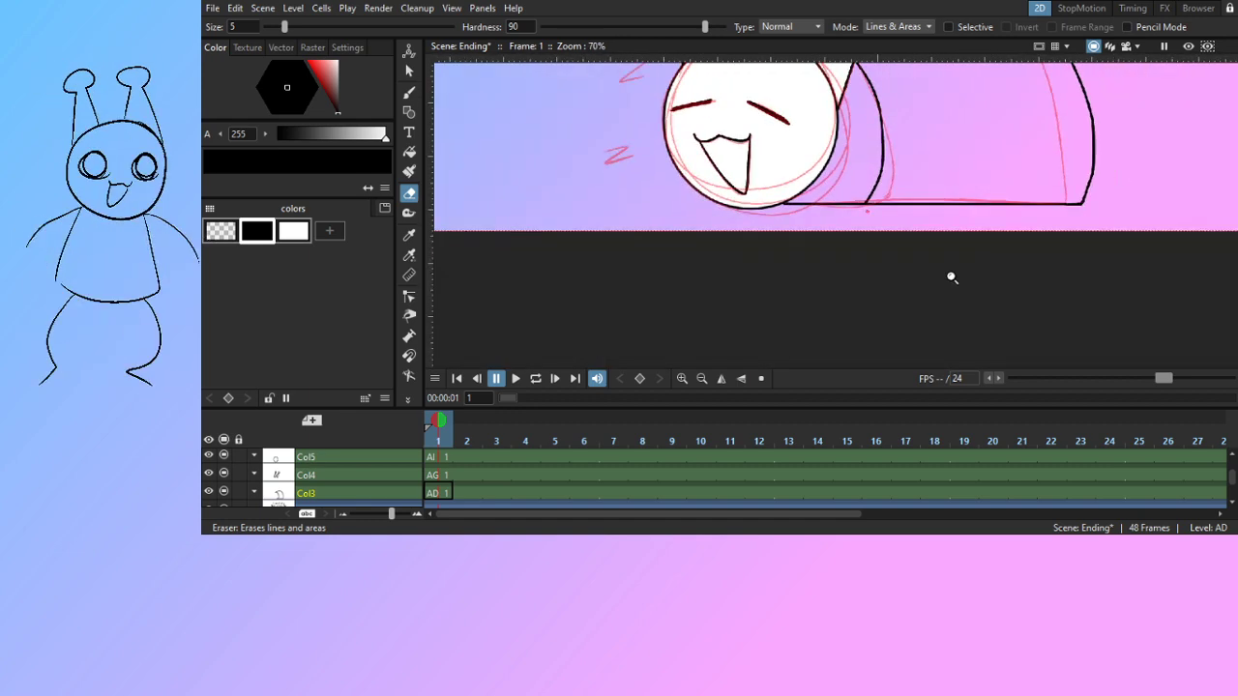
scroll(951, 278, "down", 3)
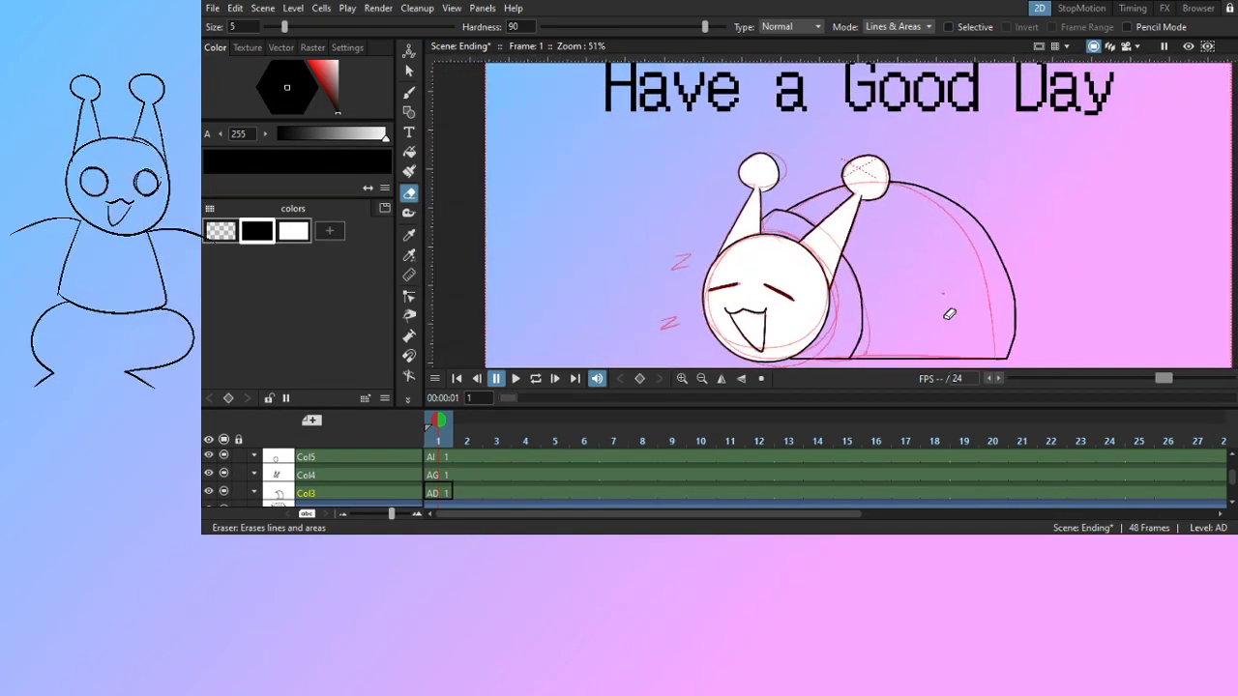
left_click_drag(961, 299, 928, 278)
scroll(928, 278, "up", 2)
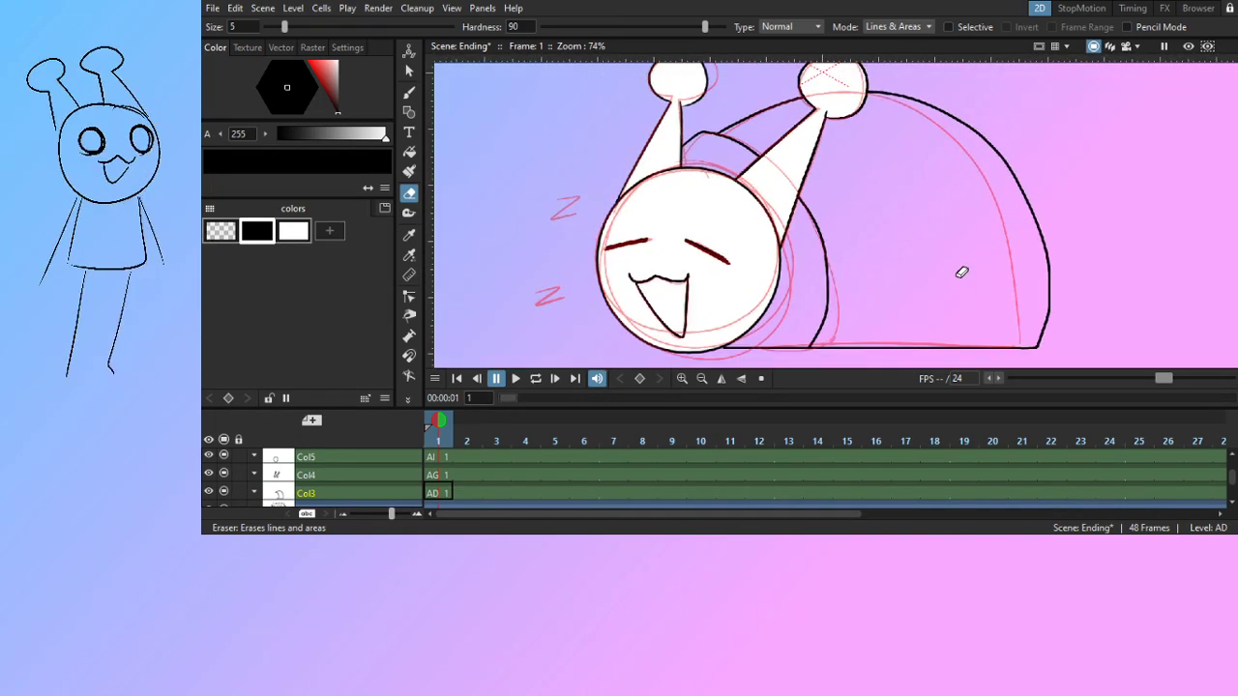
left_click_drag(957, 249, 934, 261)
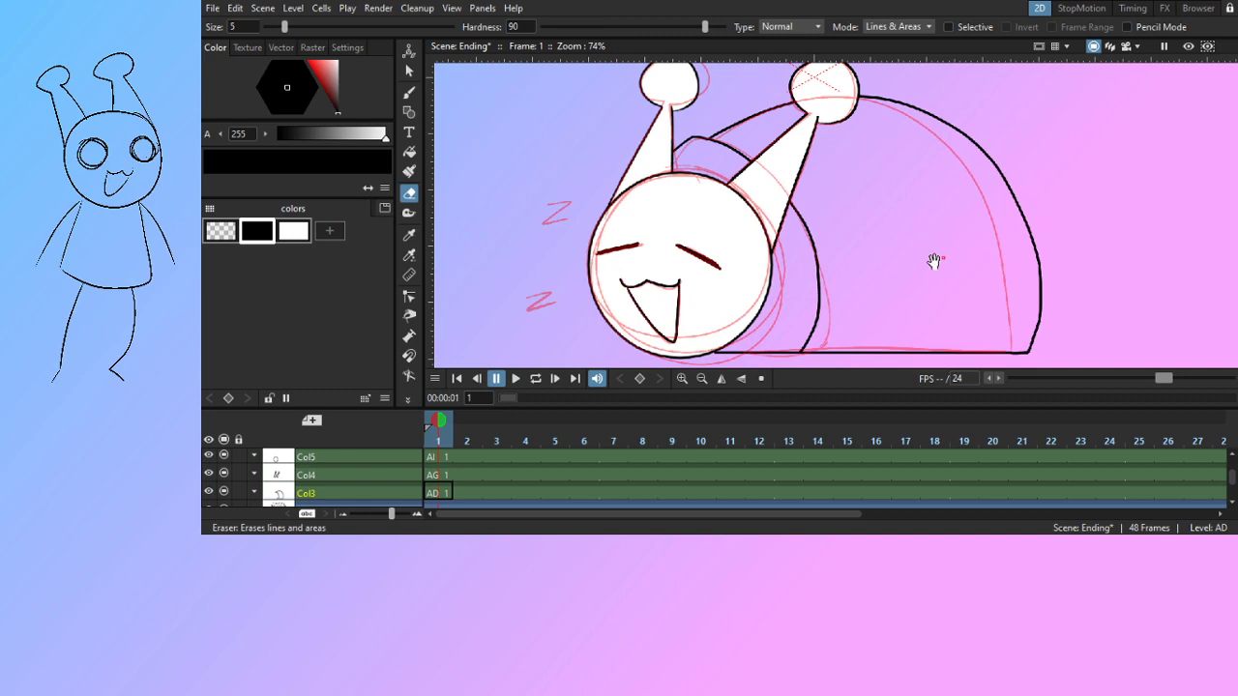
scroll(938, 265, "up", 1)
scroll(942, 268, "down", 1)
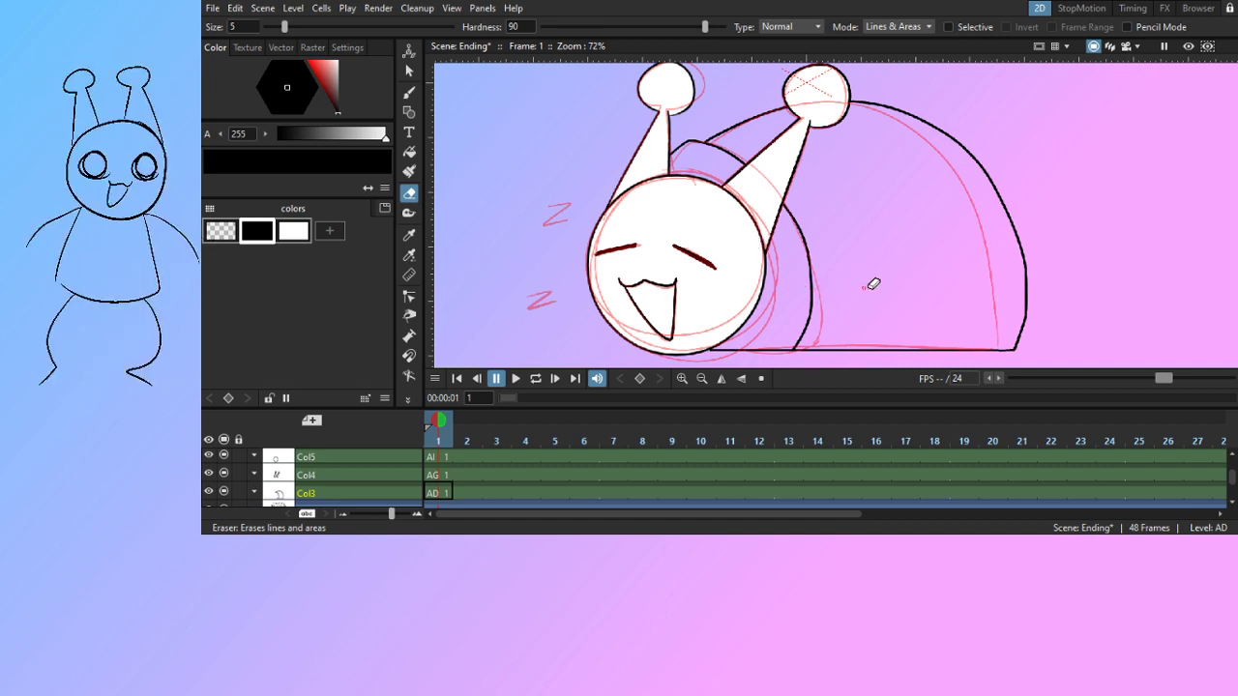
left_click_drag(880, 284, 890, 257)
scroll(876, 222, "up", 4)
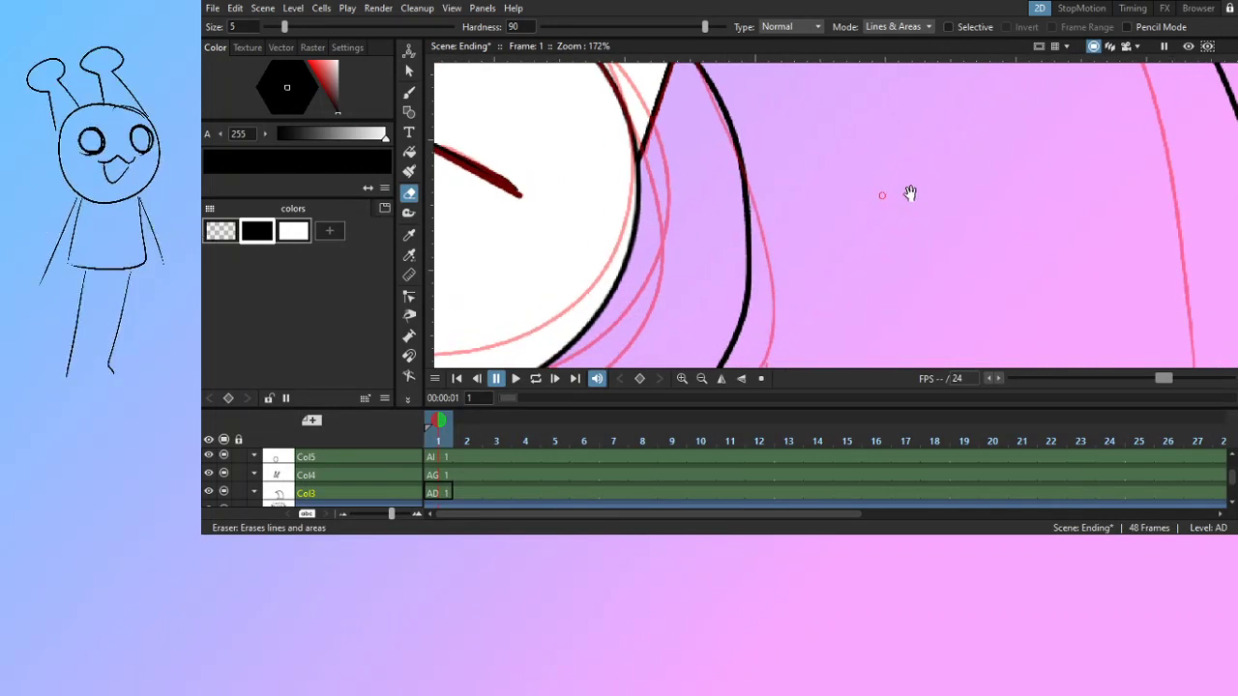
scroll(915, 190, "down", 5)
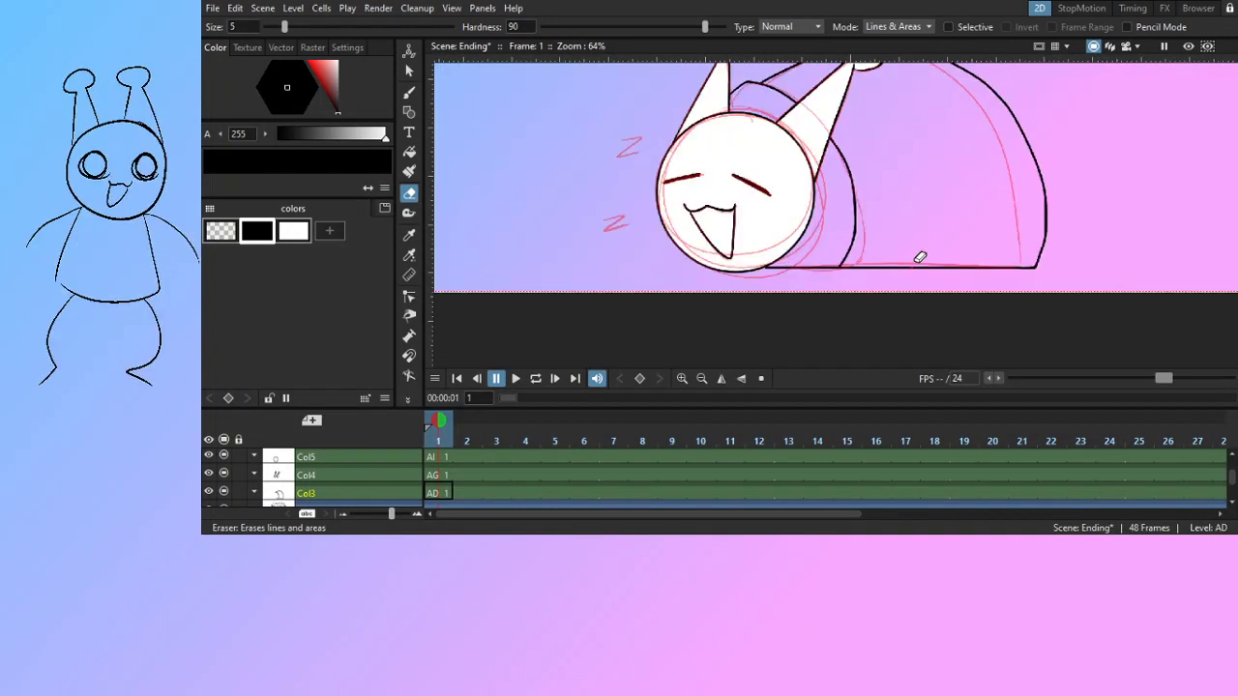
key("b")
left_click_drag(895, 177, 892, 221)
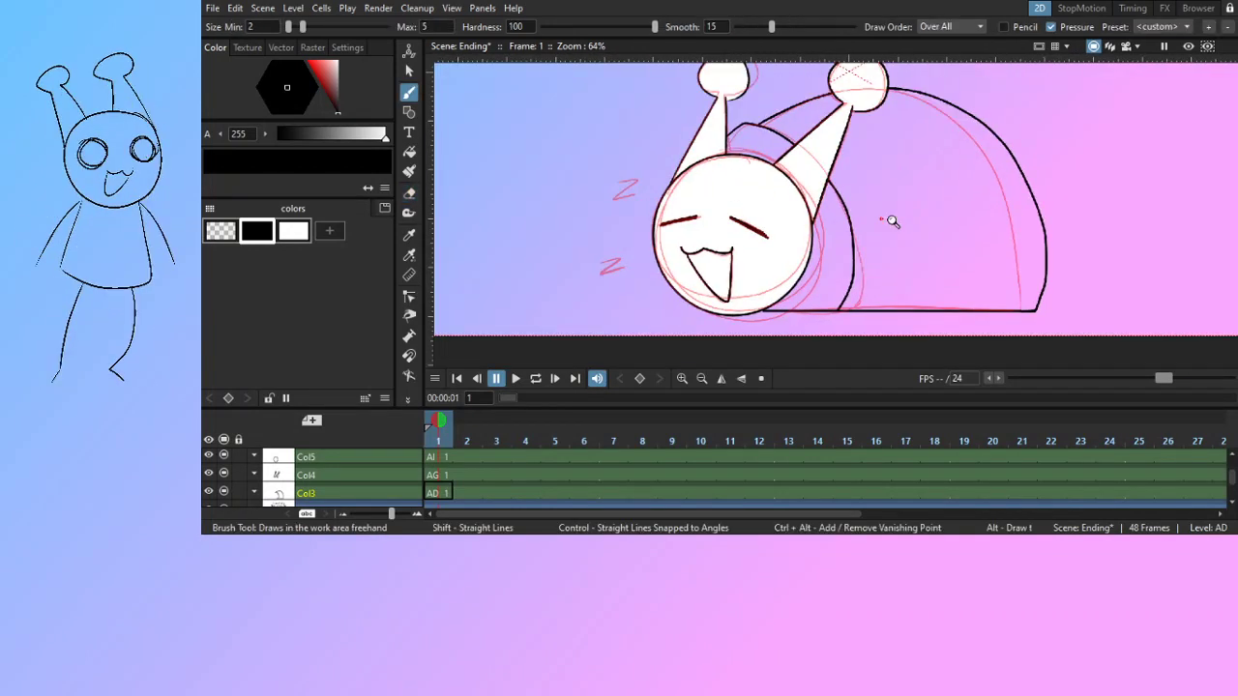
scroll(892, 222, "up", 1)
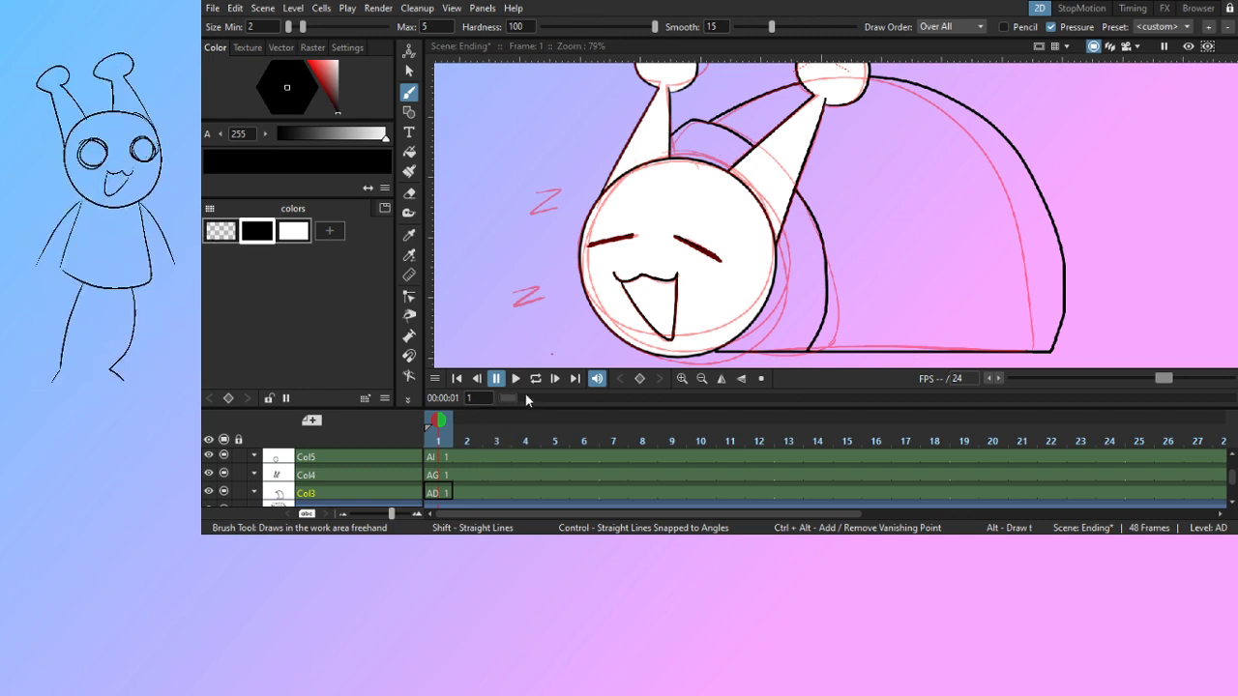
Add two new colours to the level palette and set the first of them to a pale pink
left_click(329, 230)
left_click(365, 231)
left_click(337, 241)
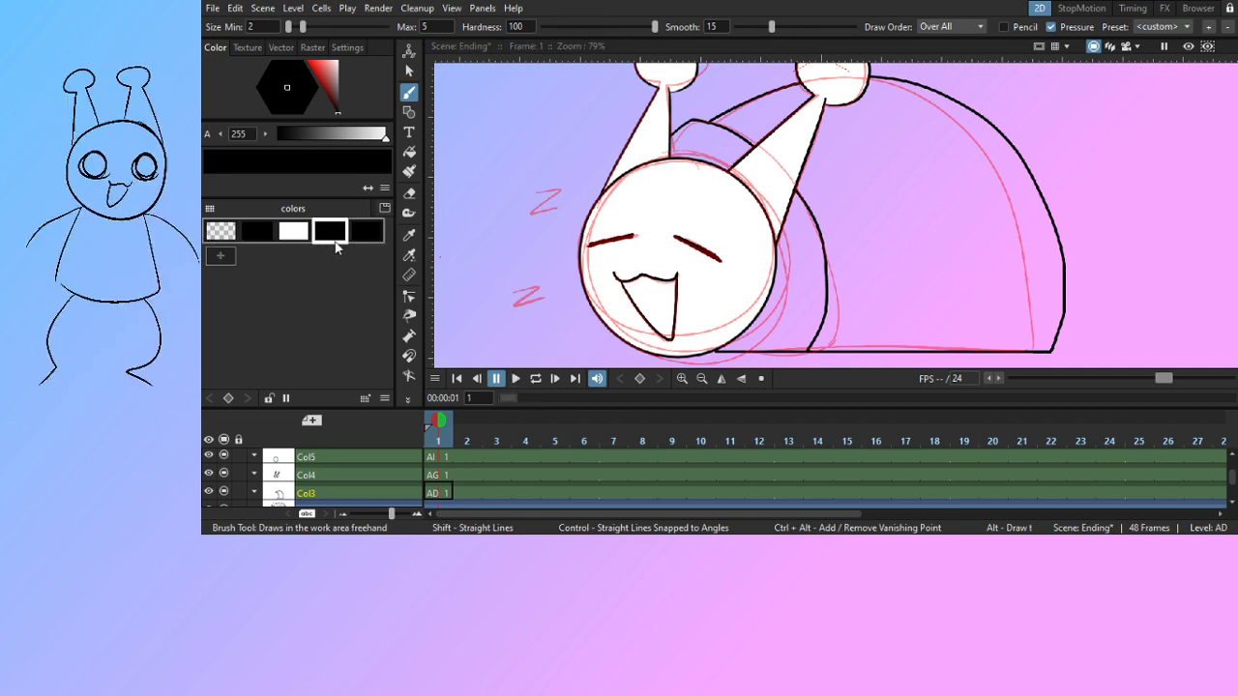
left_click_drag(874, 222, 888, 184)
scroll(890, 195, "up", 2)
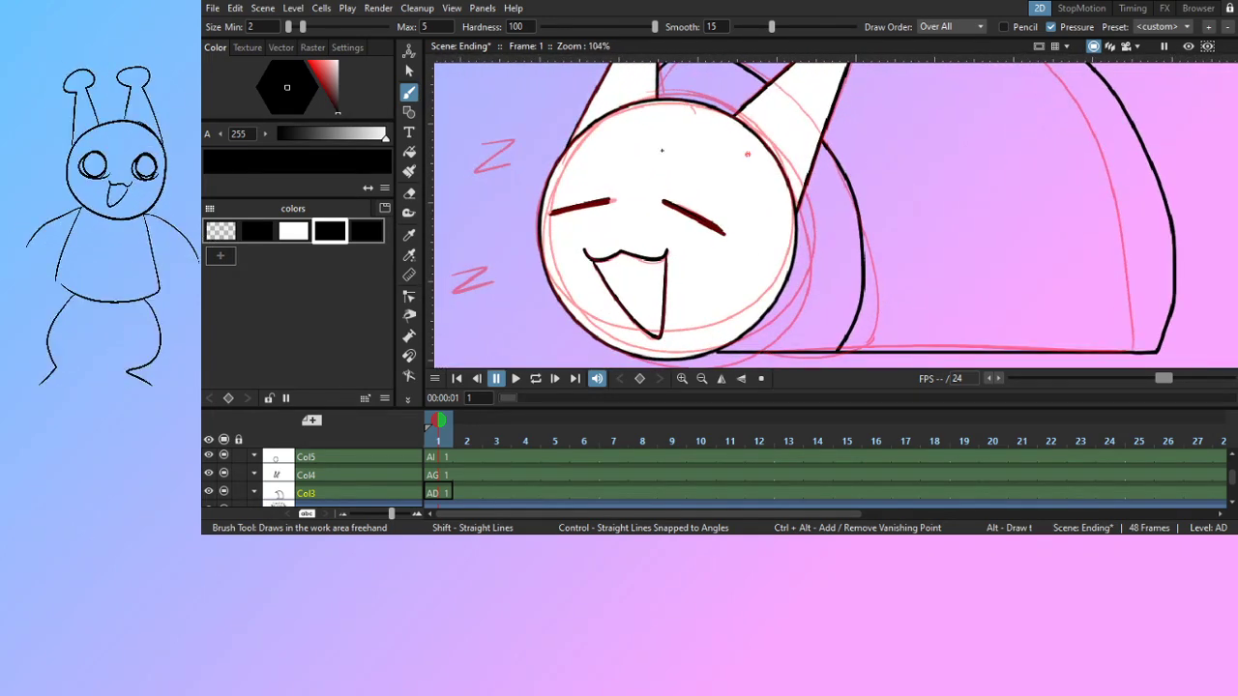
mouse_move(329, 89)
left_mouse_down()
mouse_move(335, 61)
mouse_move(281, 92)
mouse_move(293, 89)
left_mouse_up()
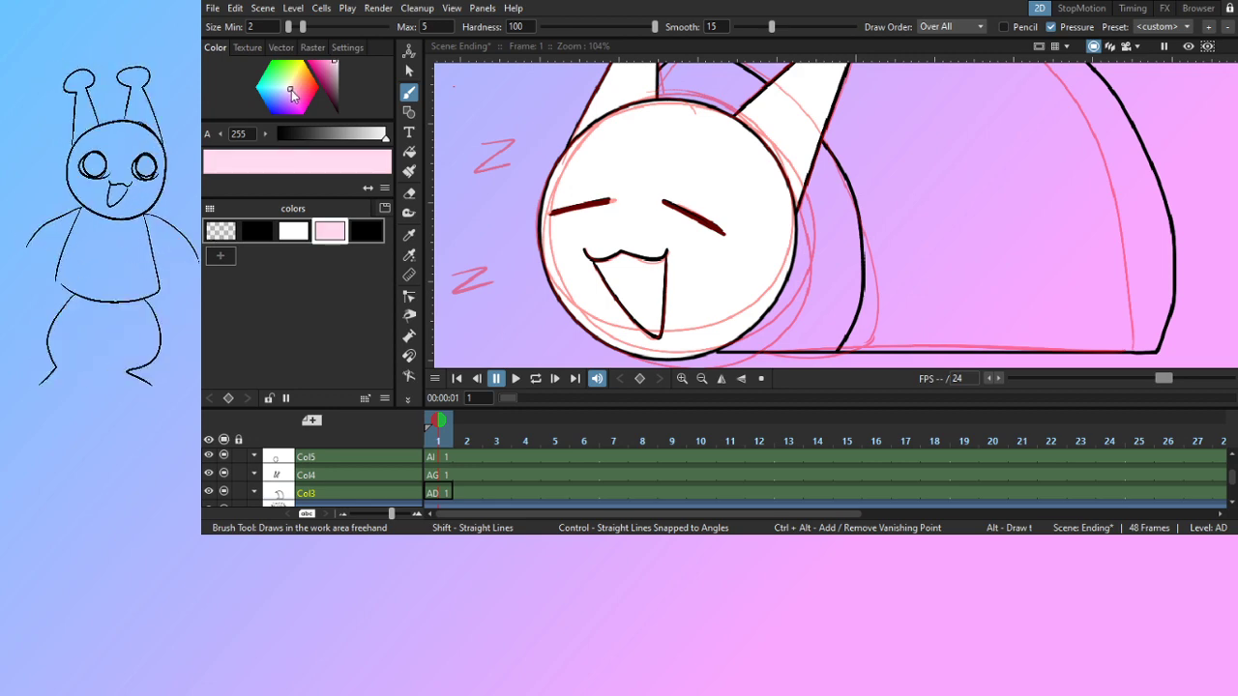
Try to fill the area between the head and the inner body curve with the pale pink
key("f")
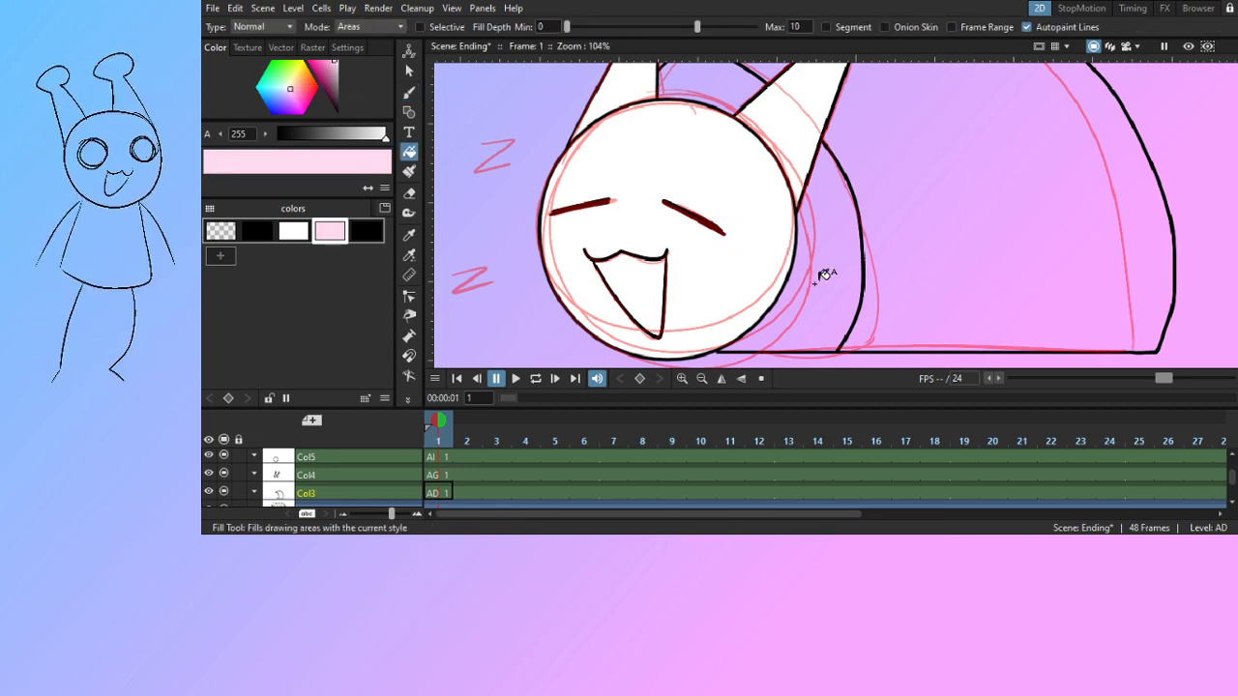
left_click(826, 278)
key("ctrl+z")
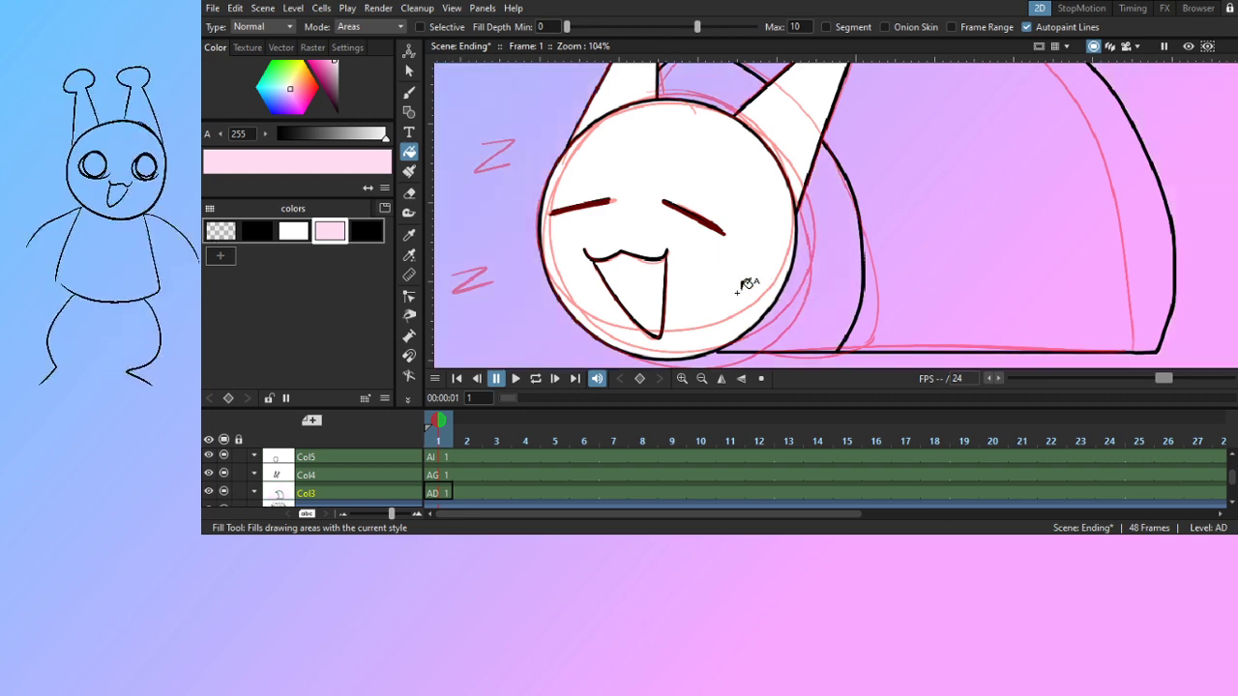
Hide the head and antenna drawings in Col5 and Col4, and make frame 1 of Col3 current
left_click(223, 456)
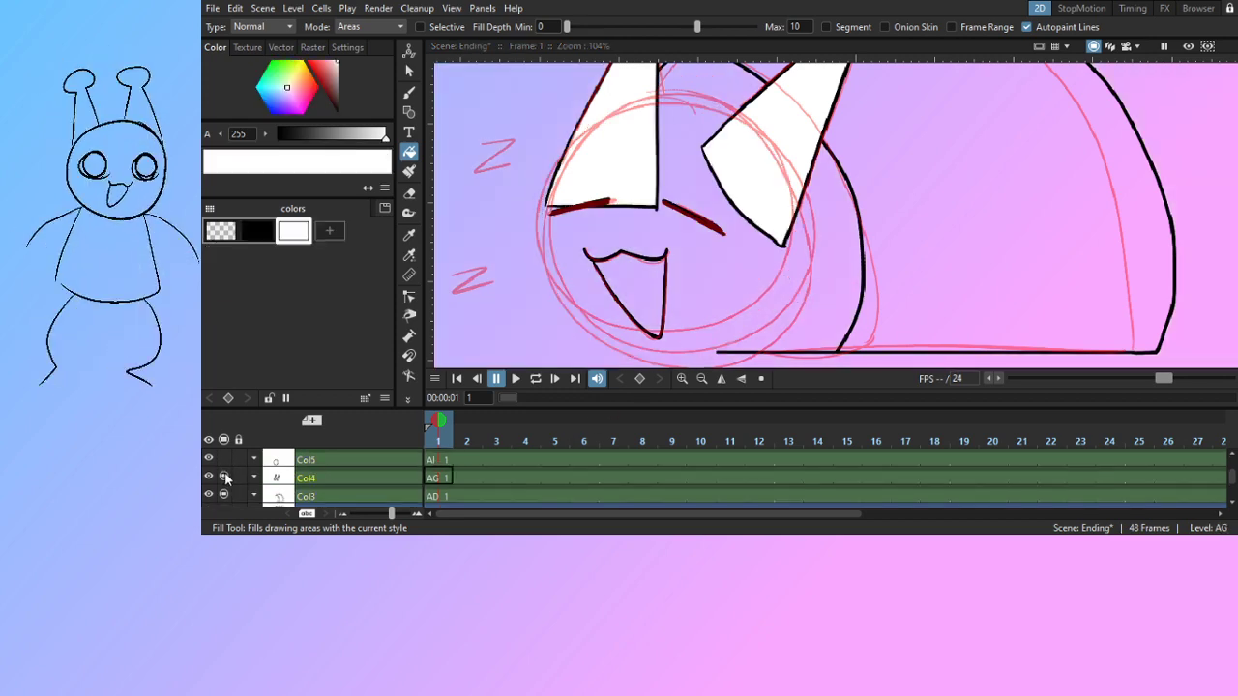
left_click(223, 475)
key("b")
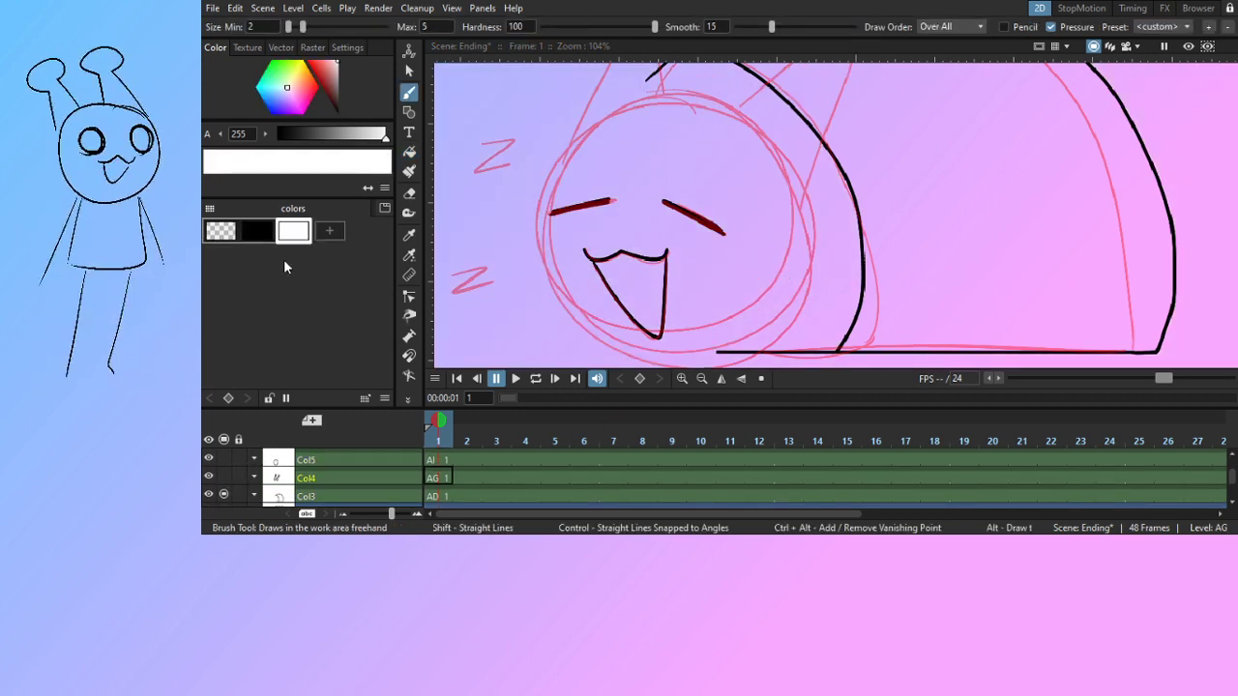
left_click(257, 233)
left_click(438, 492)
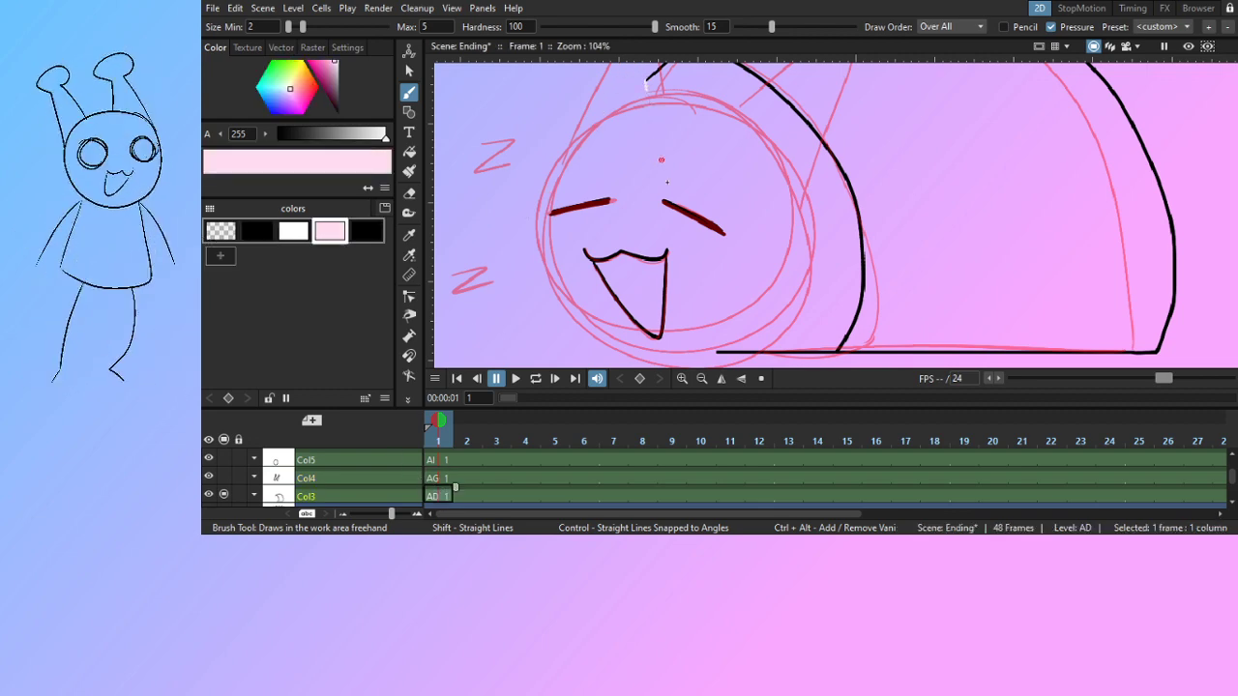
Ink a black curve from the upper end of the inner body curve down through the hidden head area to the base line's start
left_click(257, 233)
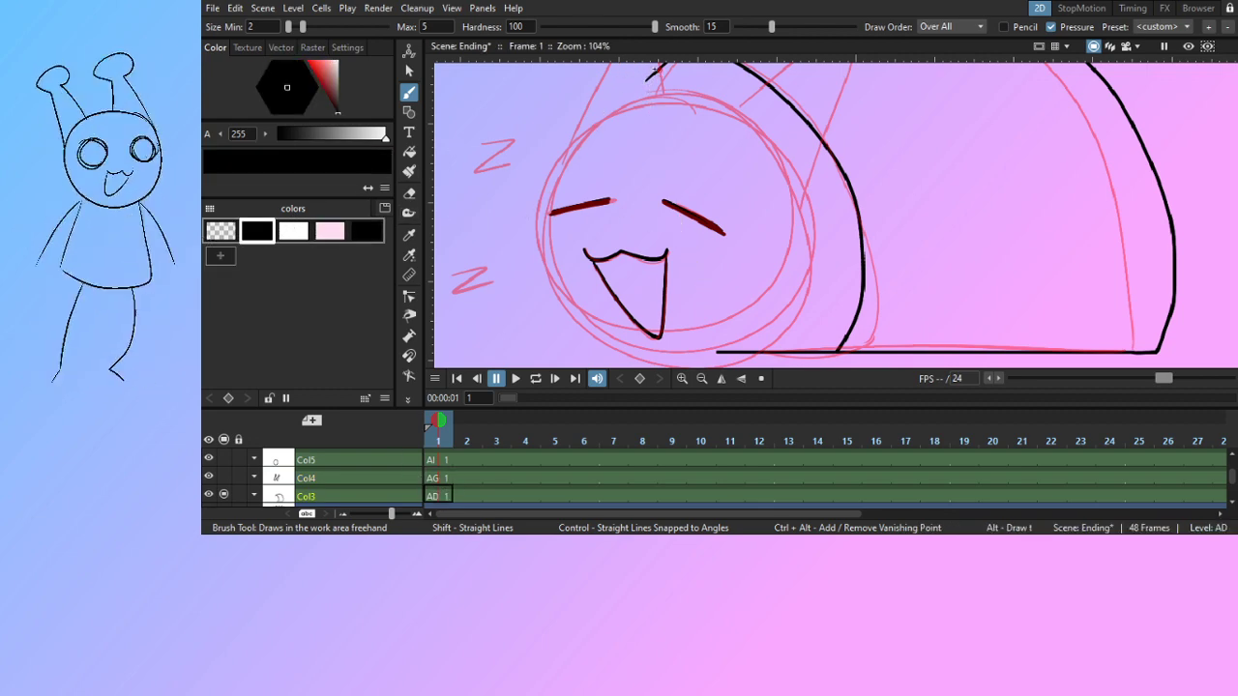
left_click_drag(648, 80, 719, 360)
key("ctrl+z")
mouse_move(641, 83)
left_mouse_down()
mouse_move(665, 235)
mouse_move(714, 355)
left_mouse_up()
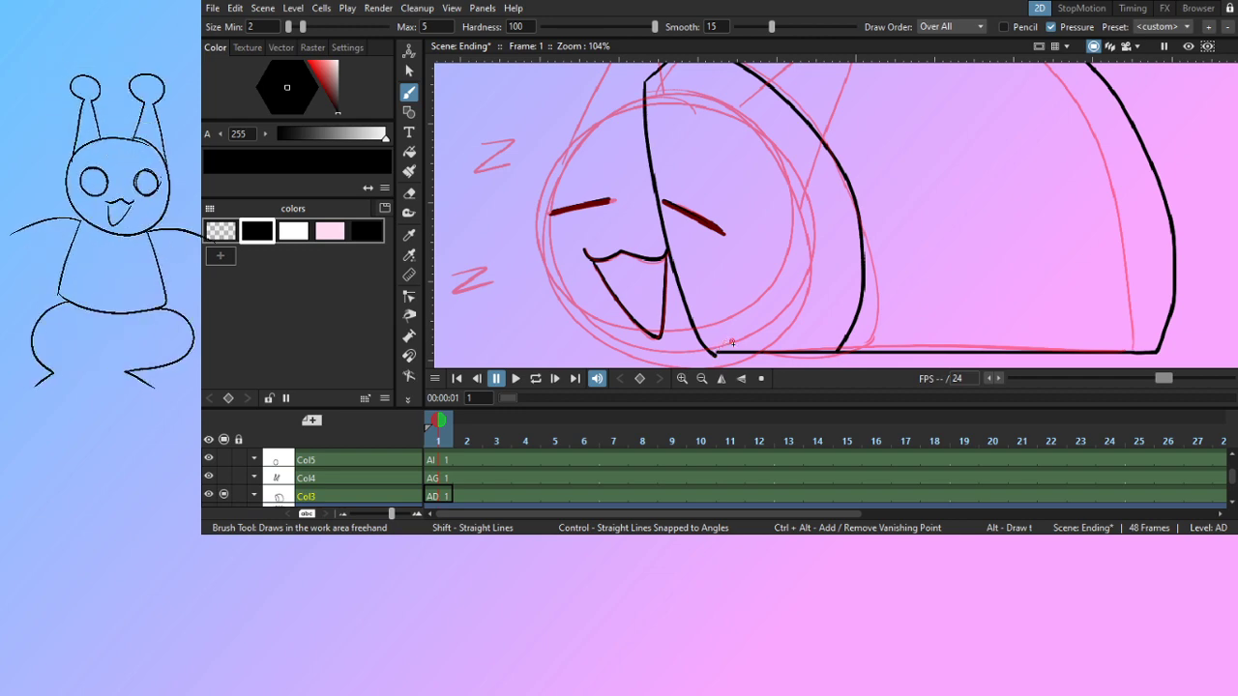
Join the new curve to the start of the base line and erase the tip sticking out below the corner
scroll(715, 350, "up", 9)
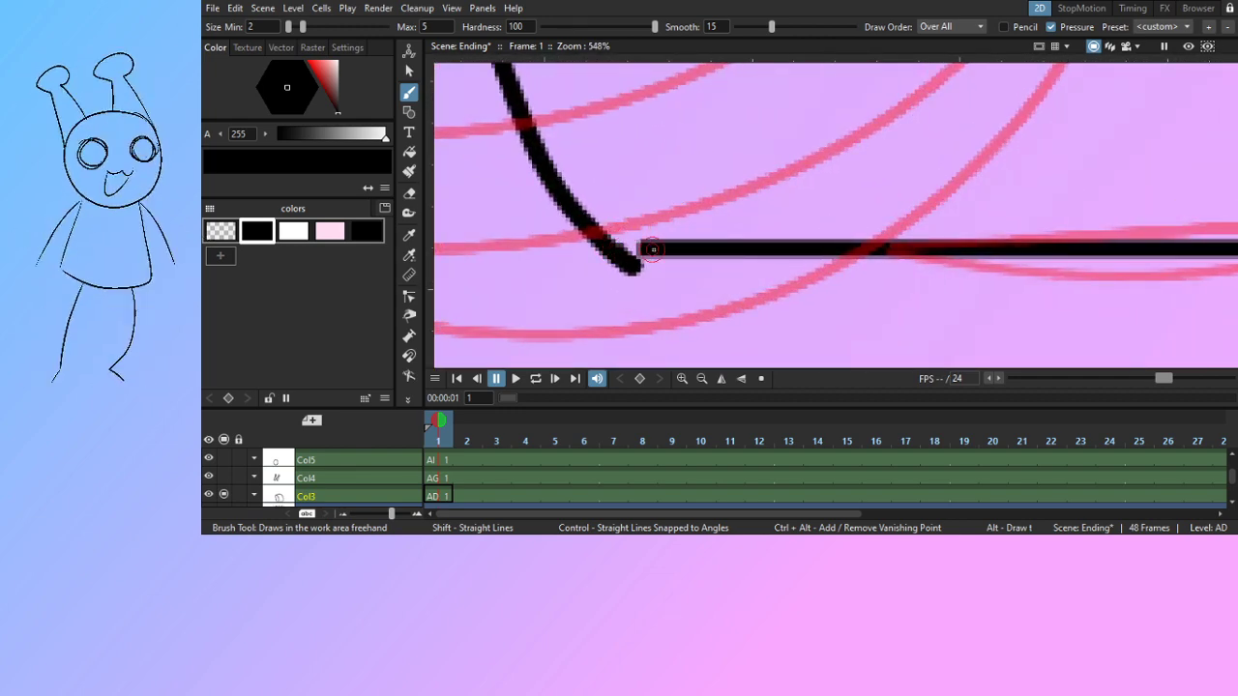
mouse_move(650, 249)
left_mouse_down()
mouse_move(631, 258)
mouse_move(633, 275)
left_mouse_up()
key("e")
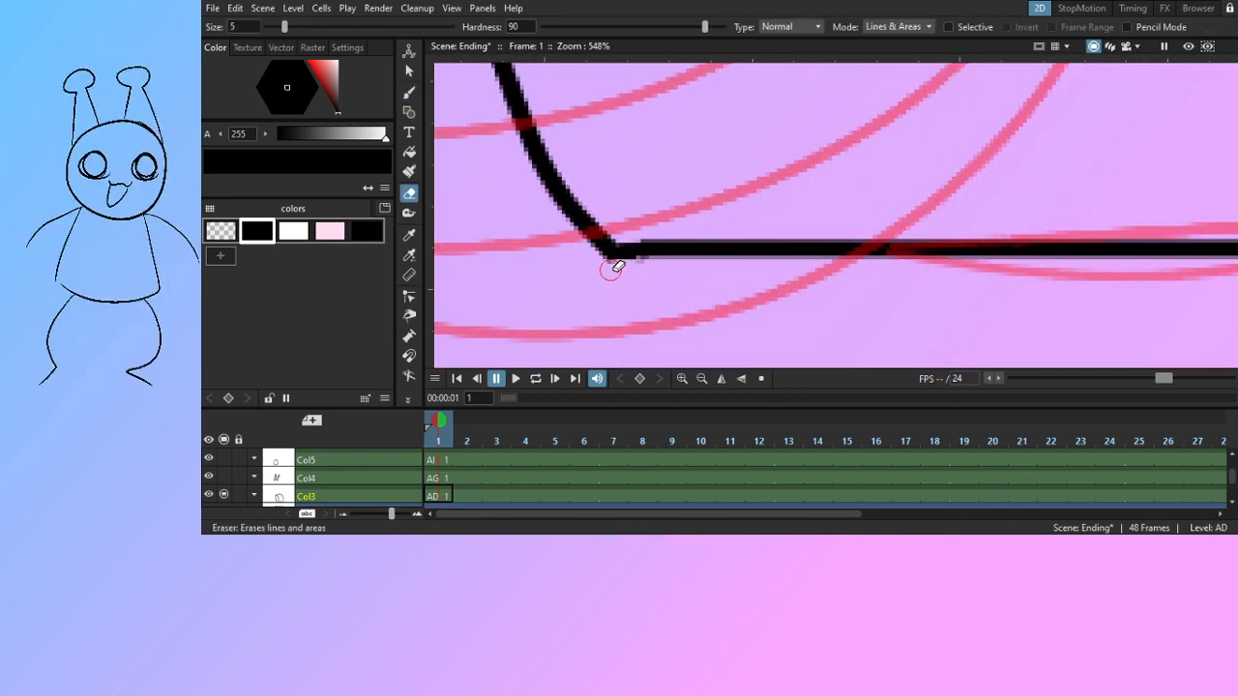
scroll(643, 271, "up", 4)
scroll(684, 235, "down", 8)
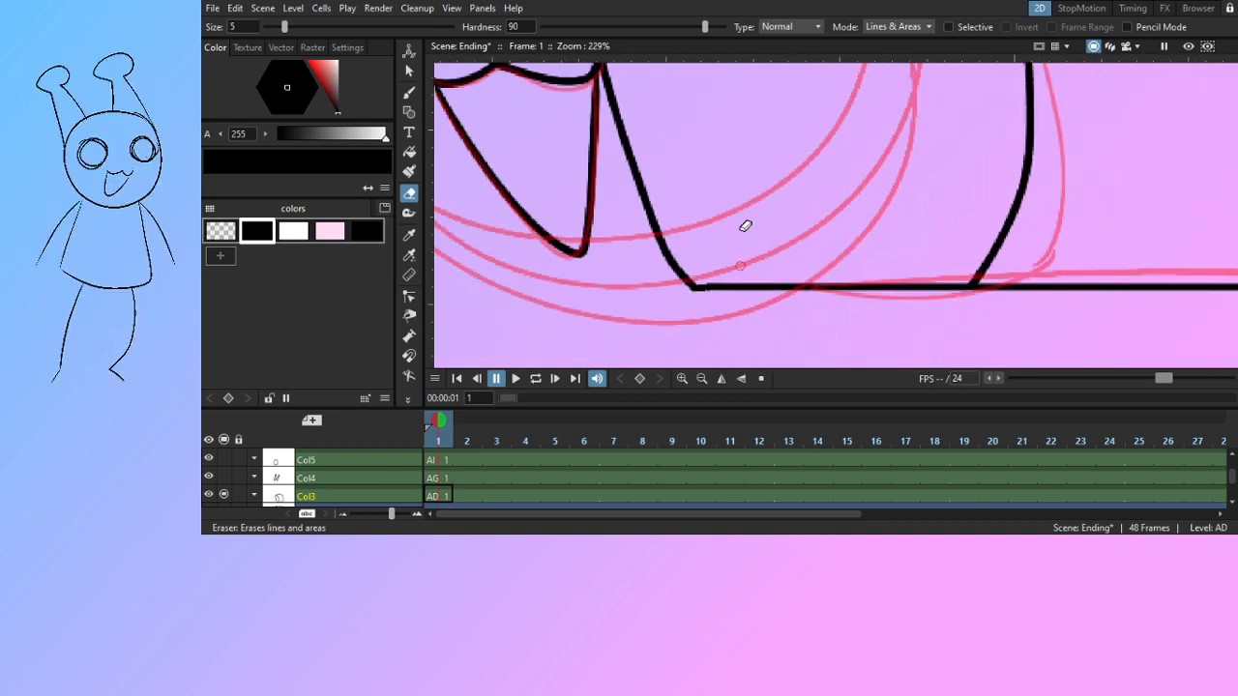
scroll(756, 223, "down", 5)
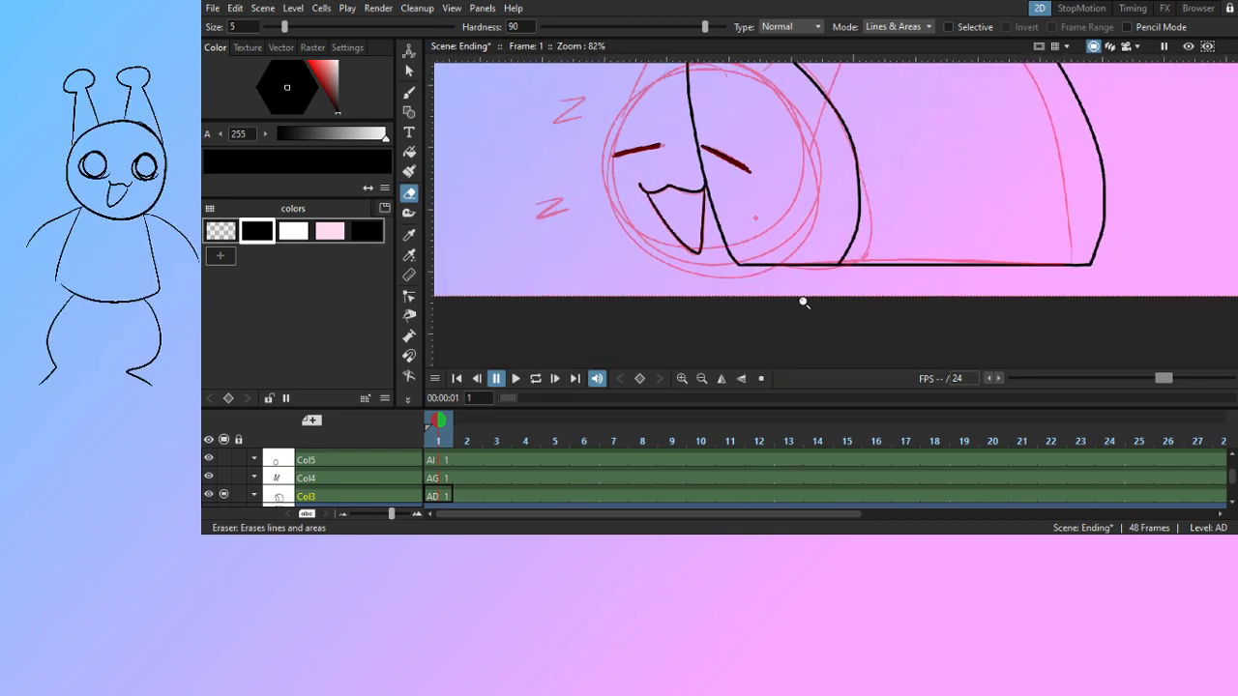
Fill the closed collar shape behind the head with the pale pink
left_click(330, 232)
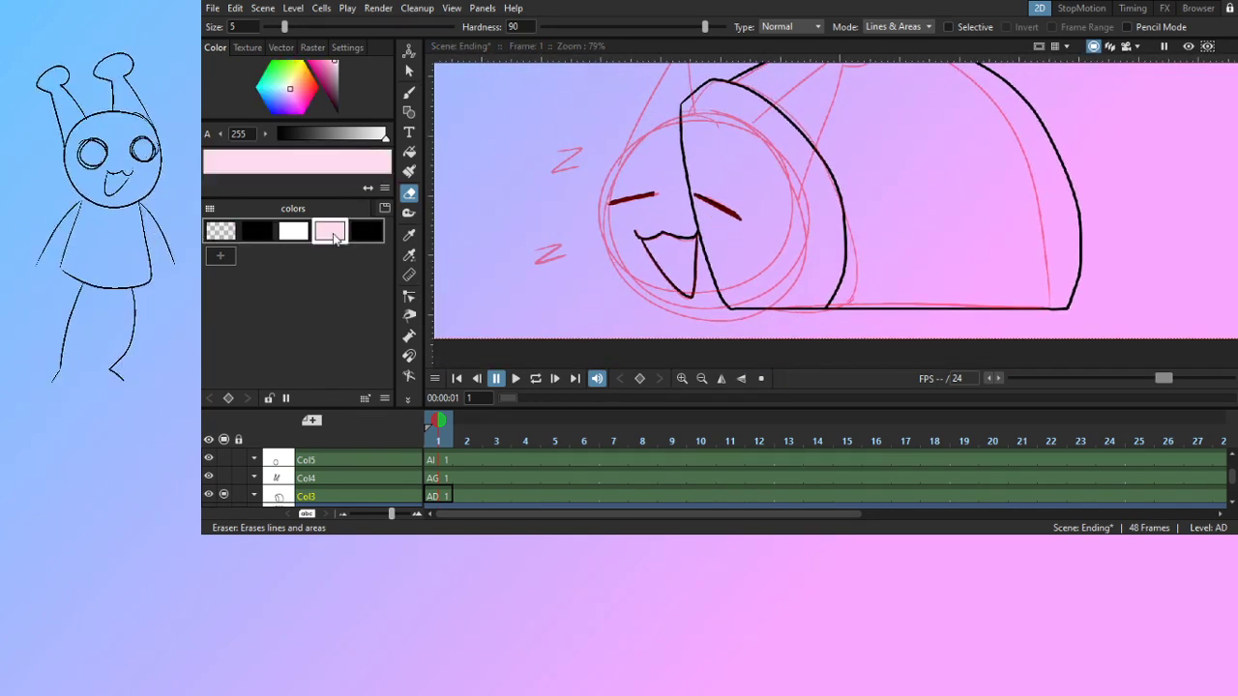
key("f")
left_click(766, 239)
left_click_drag(787, 262, 767, 269)
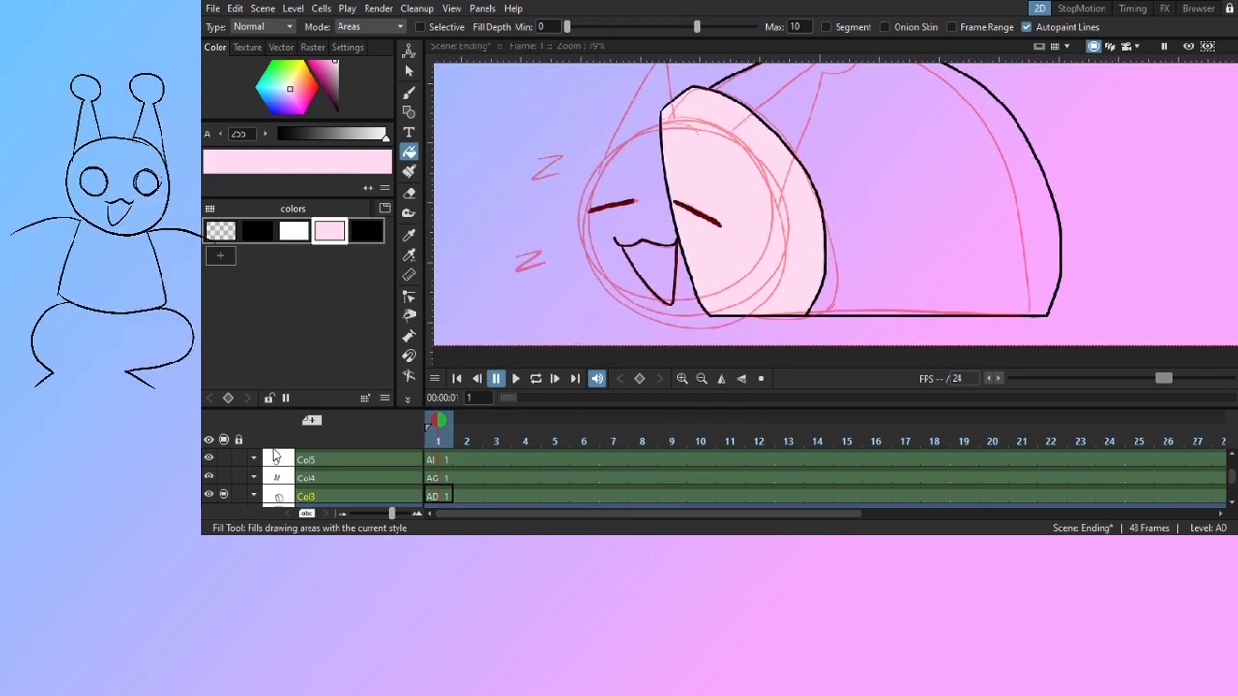
Show the head and antenna drawings in Col5 and Col4 again, and return to frame 1 of Col3
left_click(223, 458)
left_click(224, 476)
left_click(442, 489)
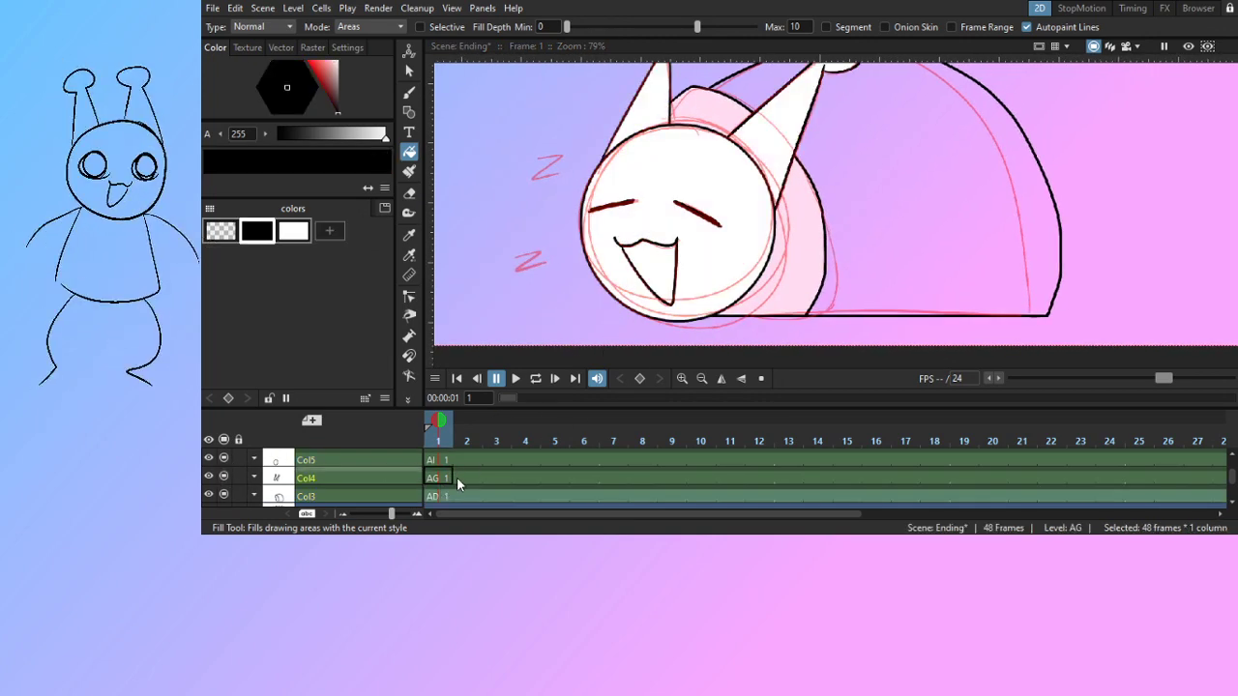
left_click(440, 495)
left_click_drag(776, 261, 742, 276)
scroll(776, 259, "down", 3)
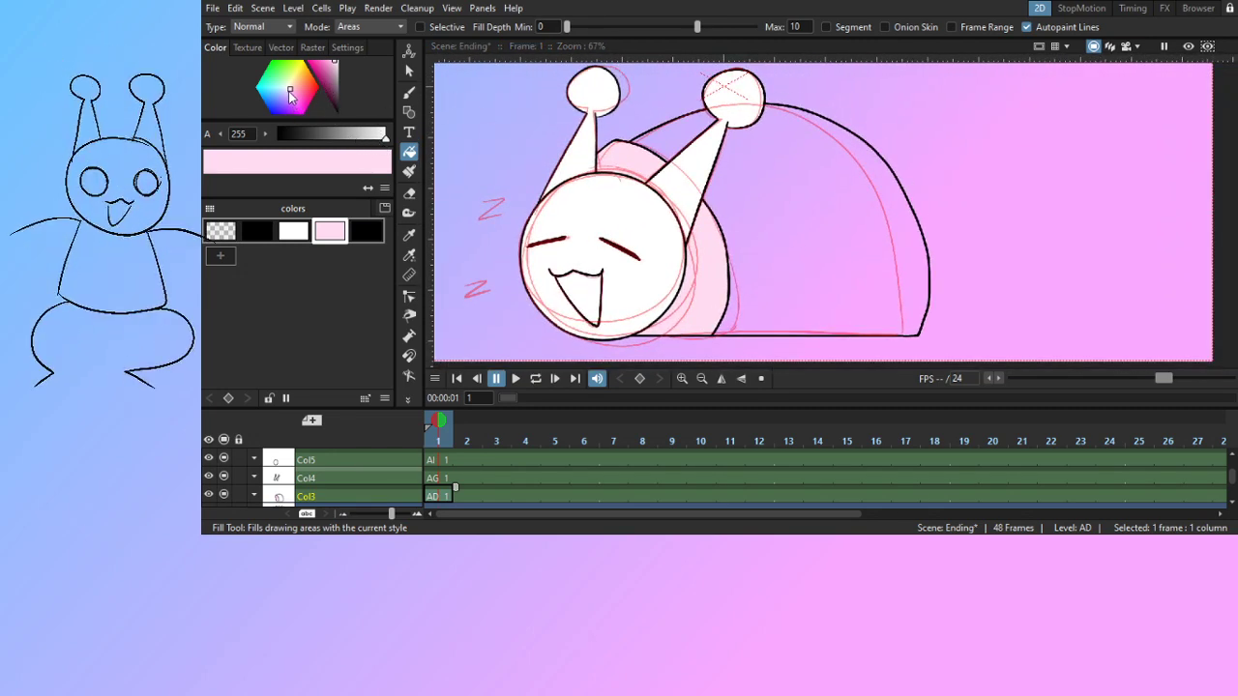
Strengthen the collar's pink, set the second new colour to light blue and fill the large body shape with it
left_click_drag(289, 96, 331, 60)
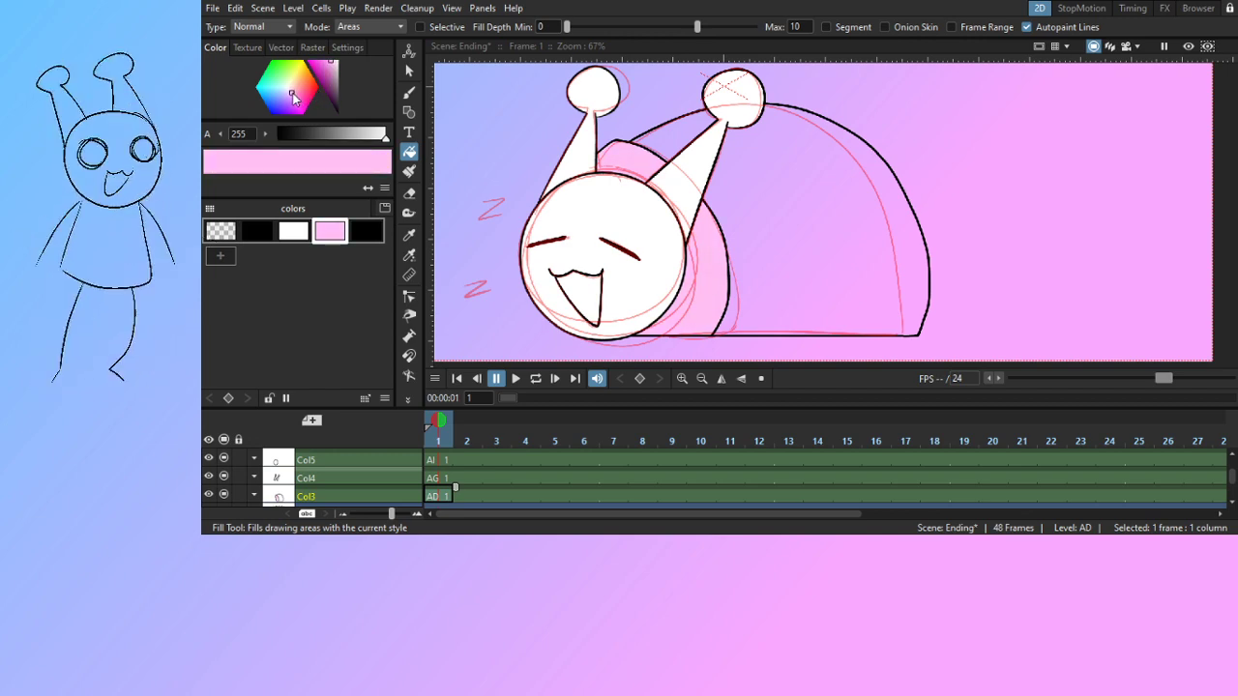
left_click(365, 231)
left_click_drag(336, 87, 343, 53)
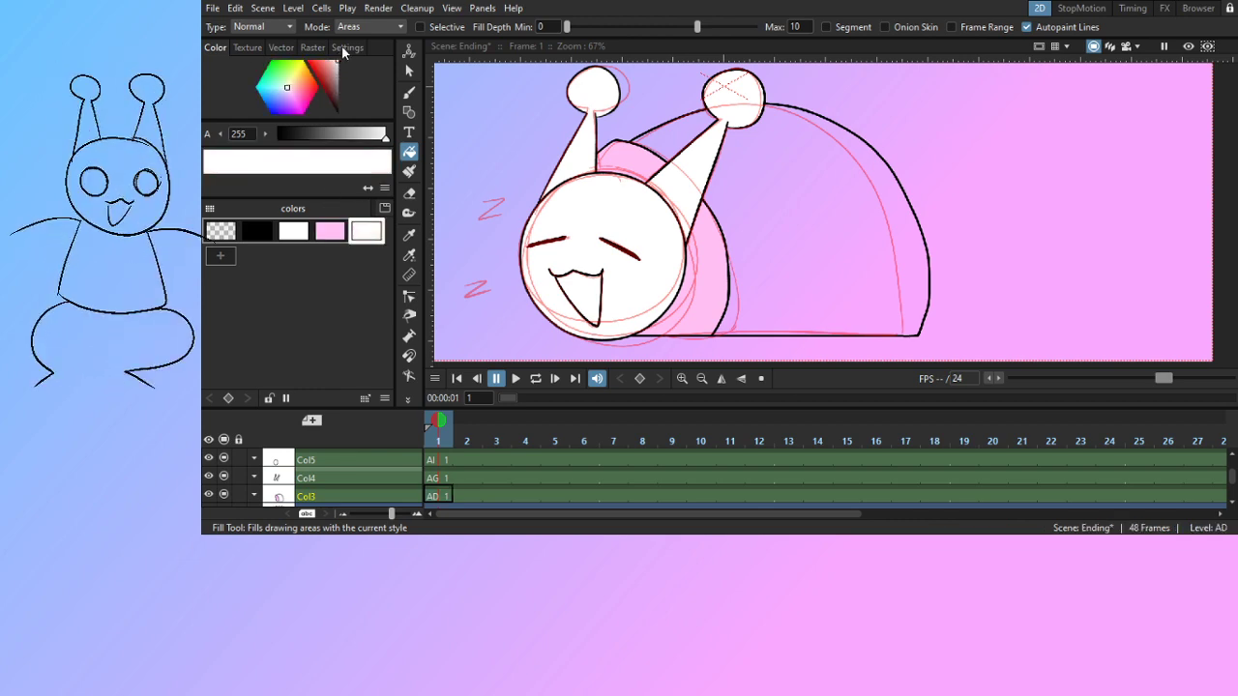
left_click_drag(288, 89, 286, 92)
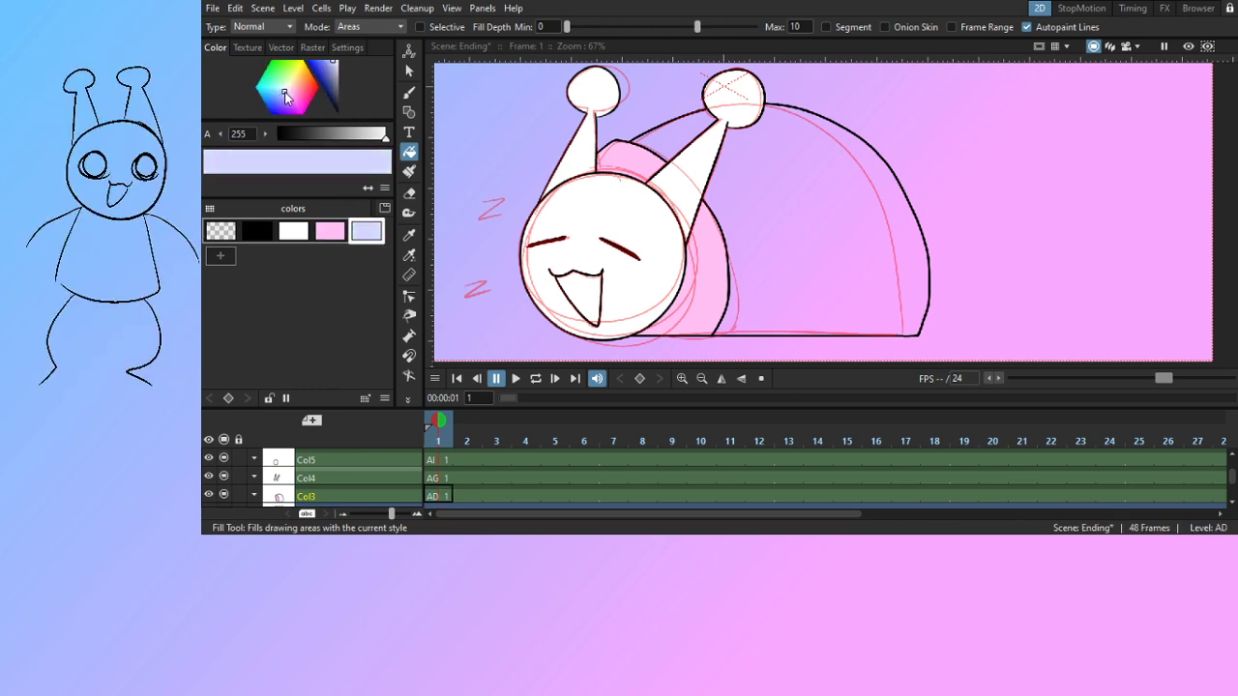
left_click(843, 213)
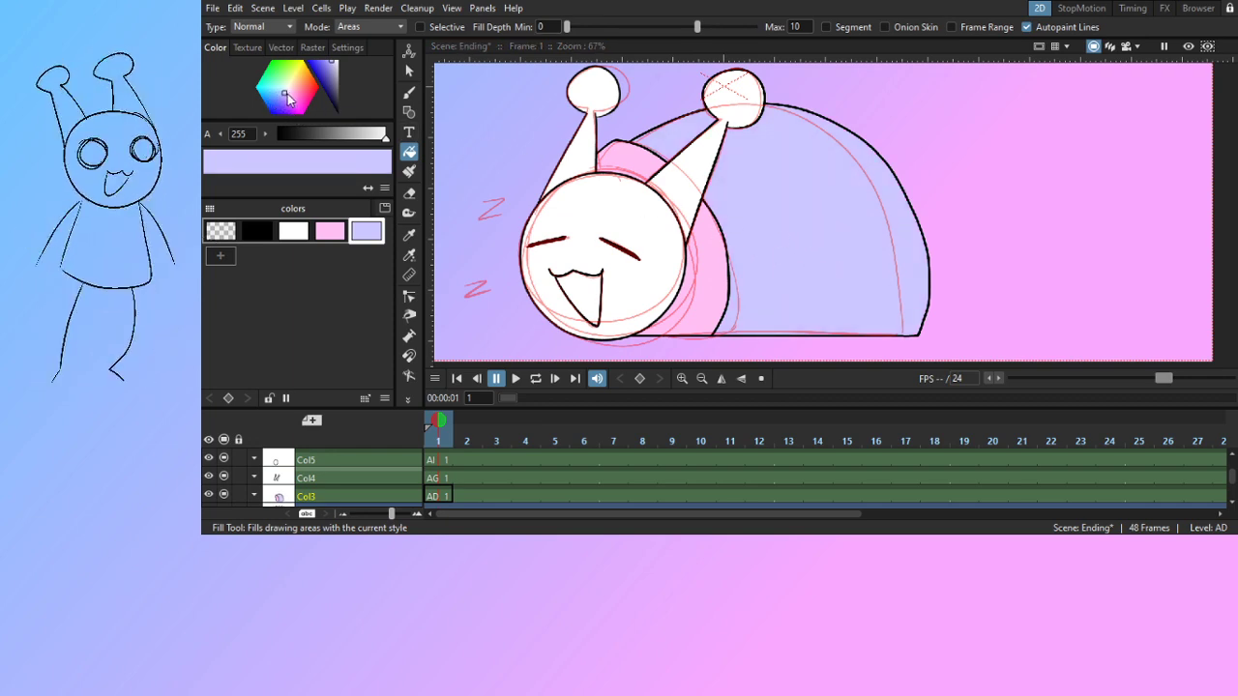
left_click_drag(287, 99, 282, 93)
Swap the colour scheme by setting the collar's colour to pale blue and the body's to pale pink
left_click(760, 379)
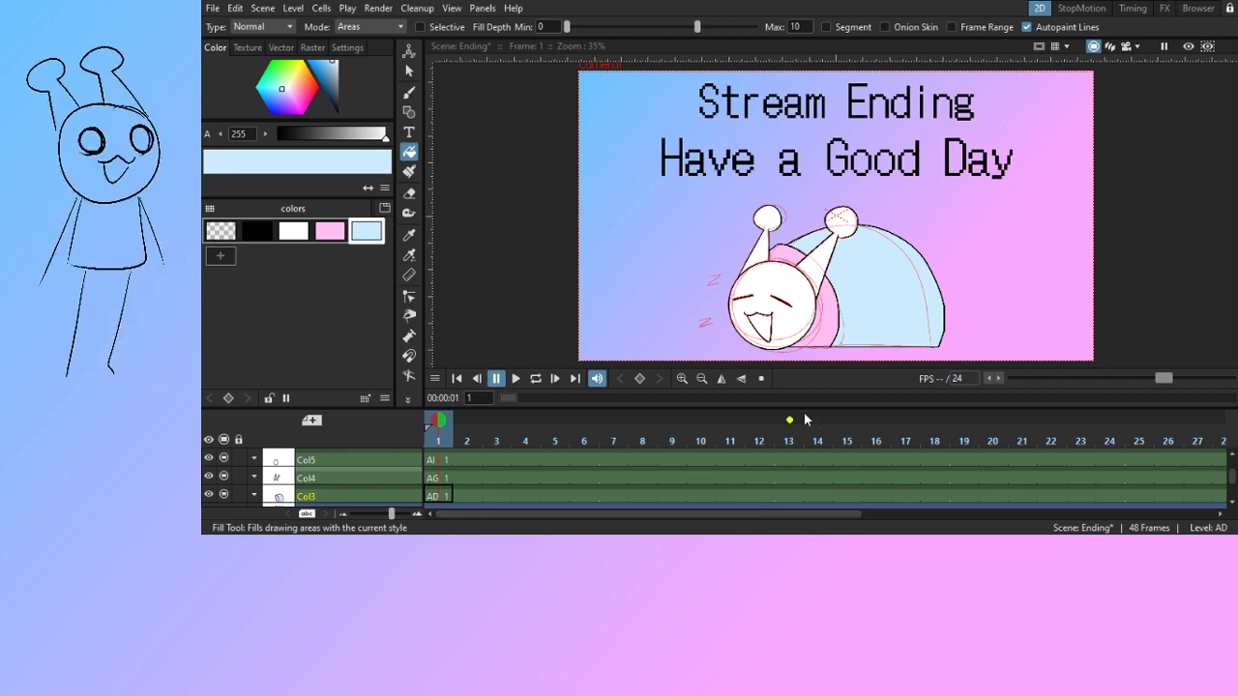
left_click_drag(987, 259, 1016, 238)
scroll(979, 224, "up", 3)
scroll(1017, 190, "up", 1)
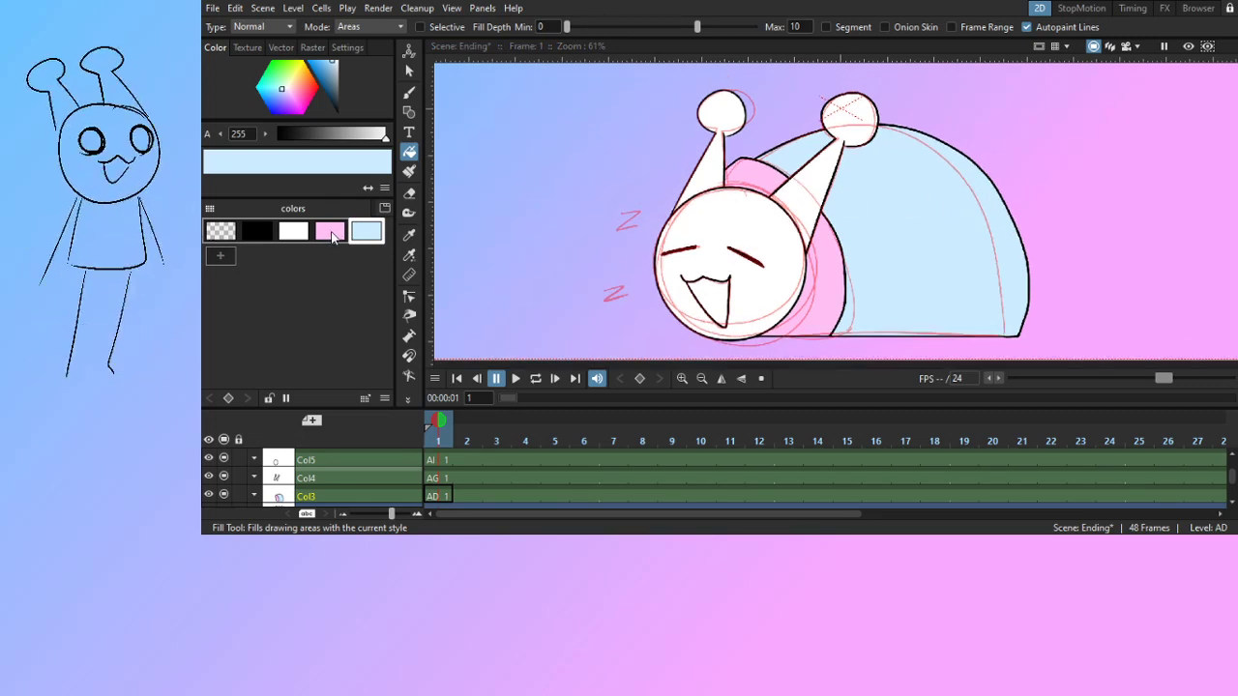
left_click(330, 232)
left_click_drag(291, 94, 290, 94)
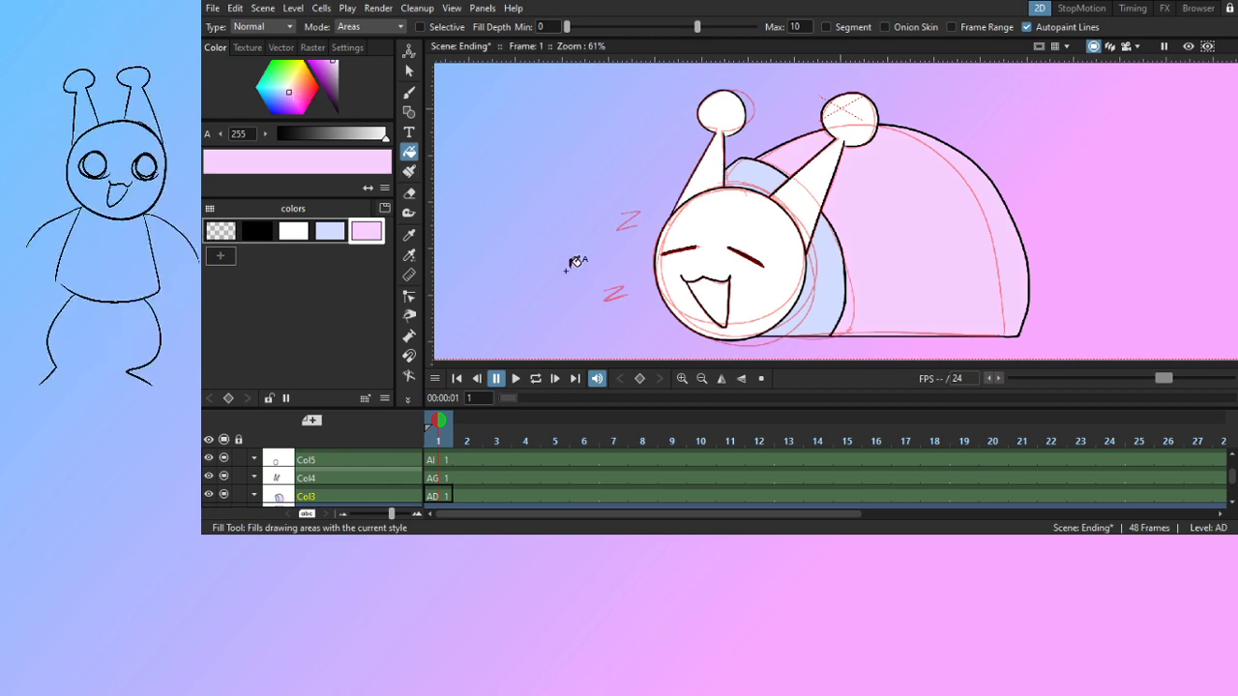
Change the large body shape's colour to light blue
left_click(761, 379)
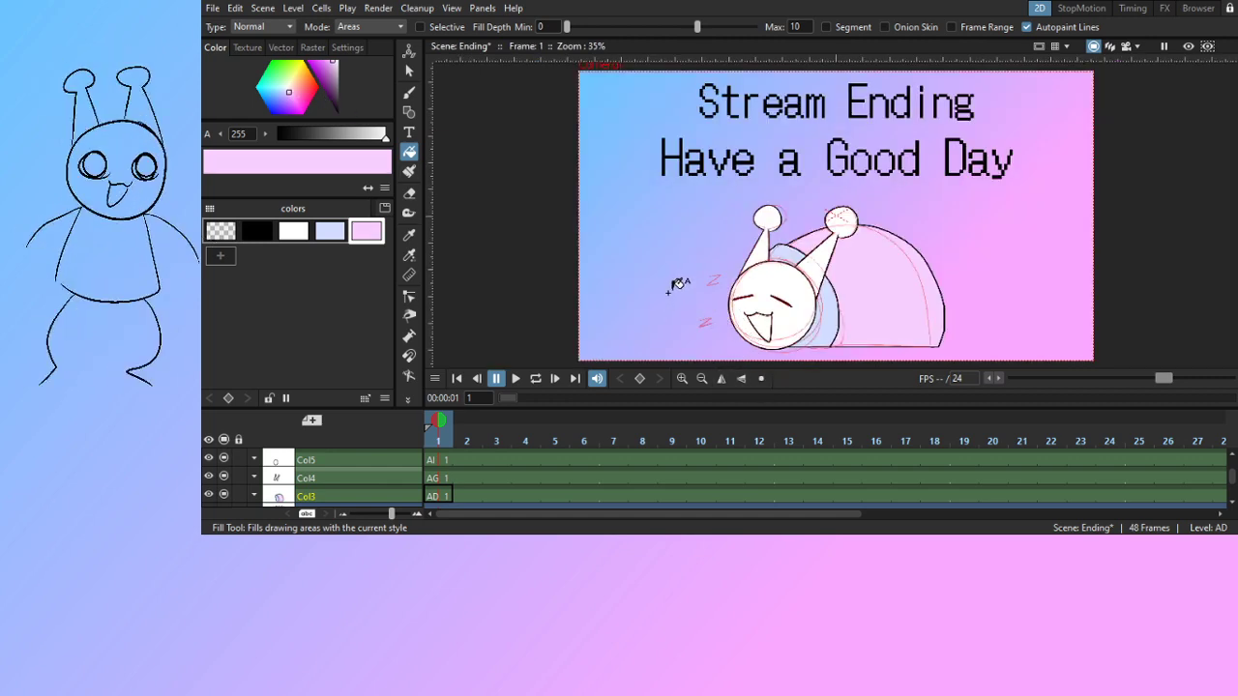
left_click_drag(662, 260, 648, 230)
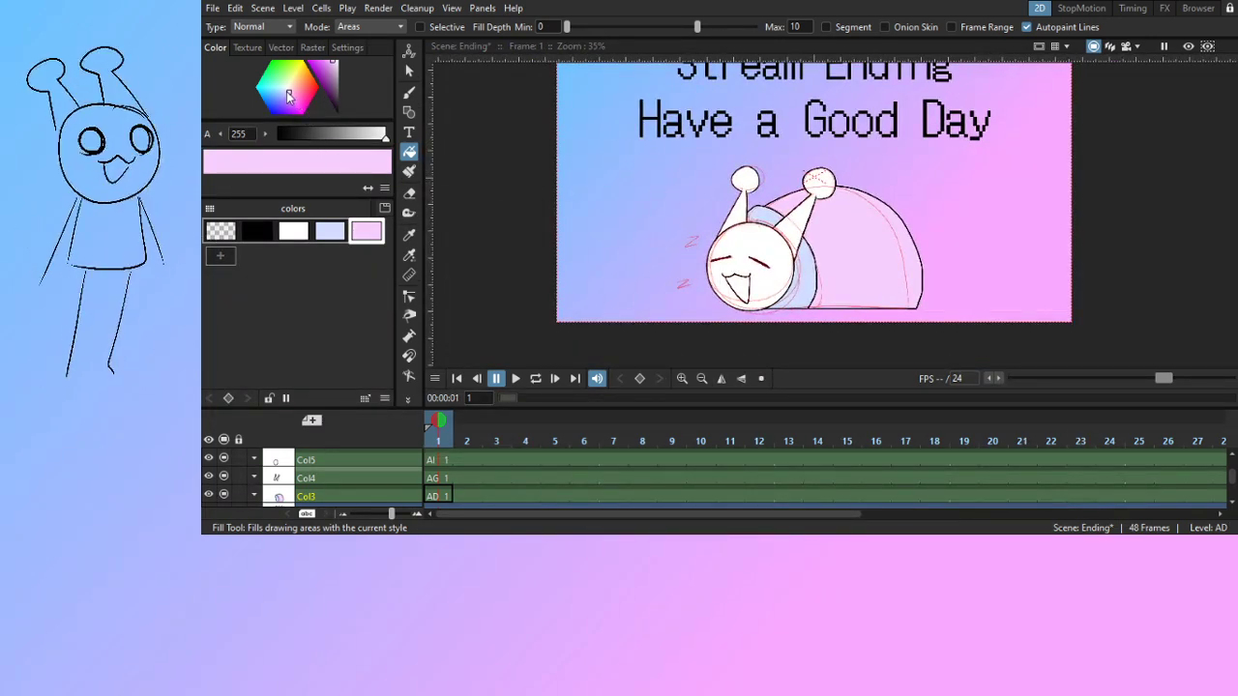
left_click(282, 92)
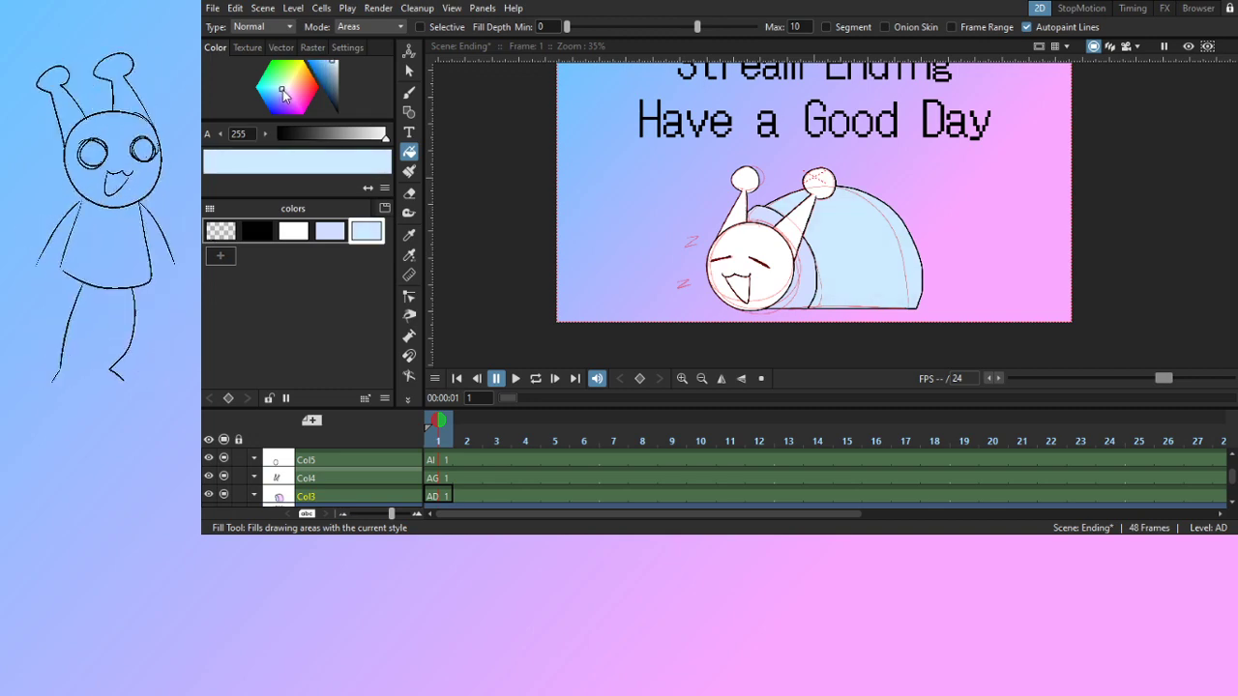
Change the collar's colour to soft pink and the large body's to a slightly deeper light blue, leaving pink selected
left_click(338, 237)
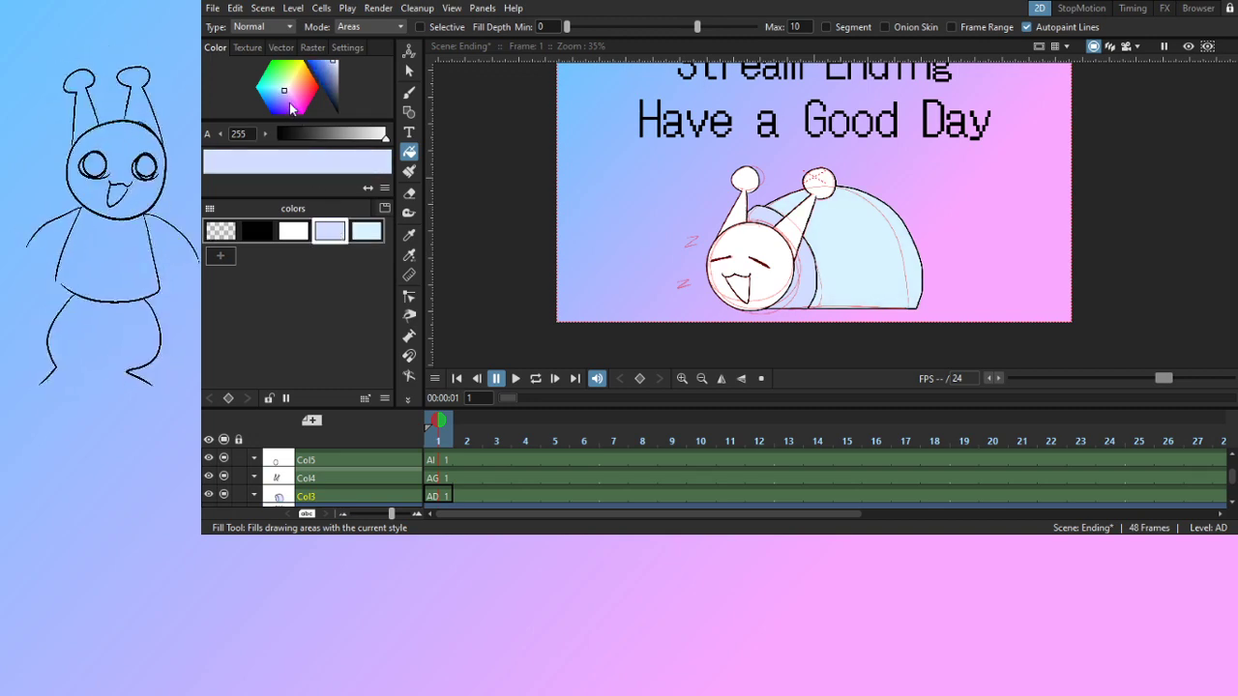
left_click(289, 92)
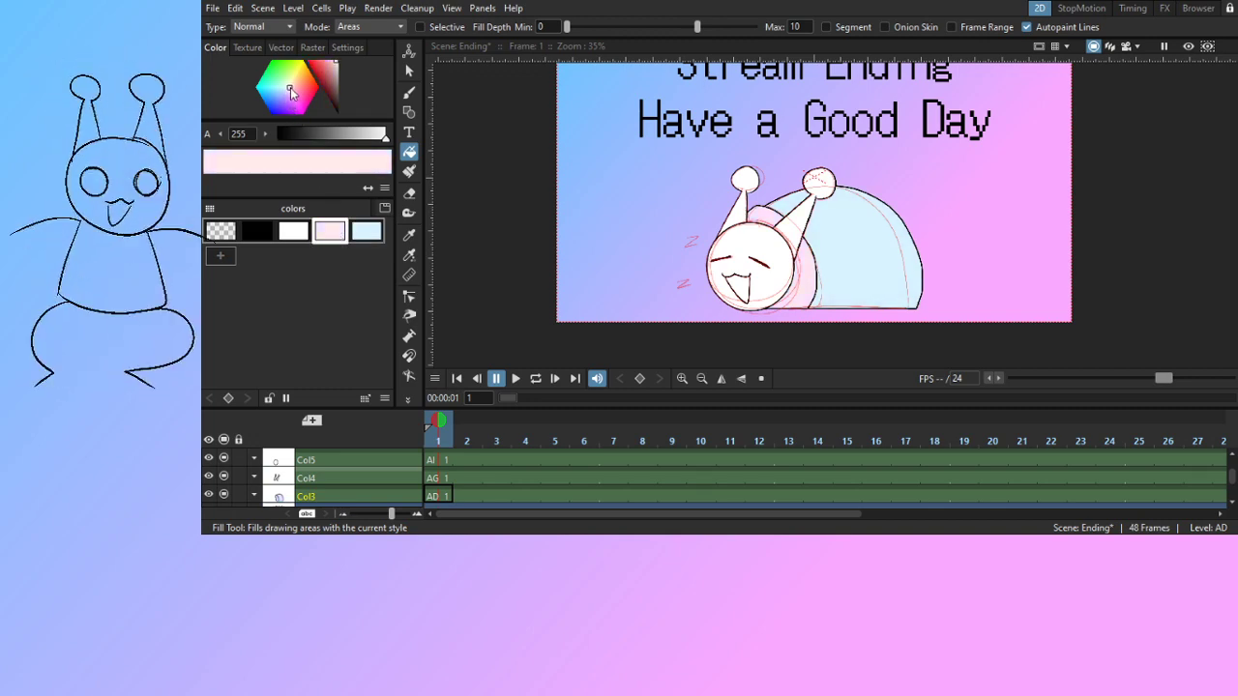
left_click_drag(290, 89, 291, 93)
left_click_drag(901, 244, 899, 280)
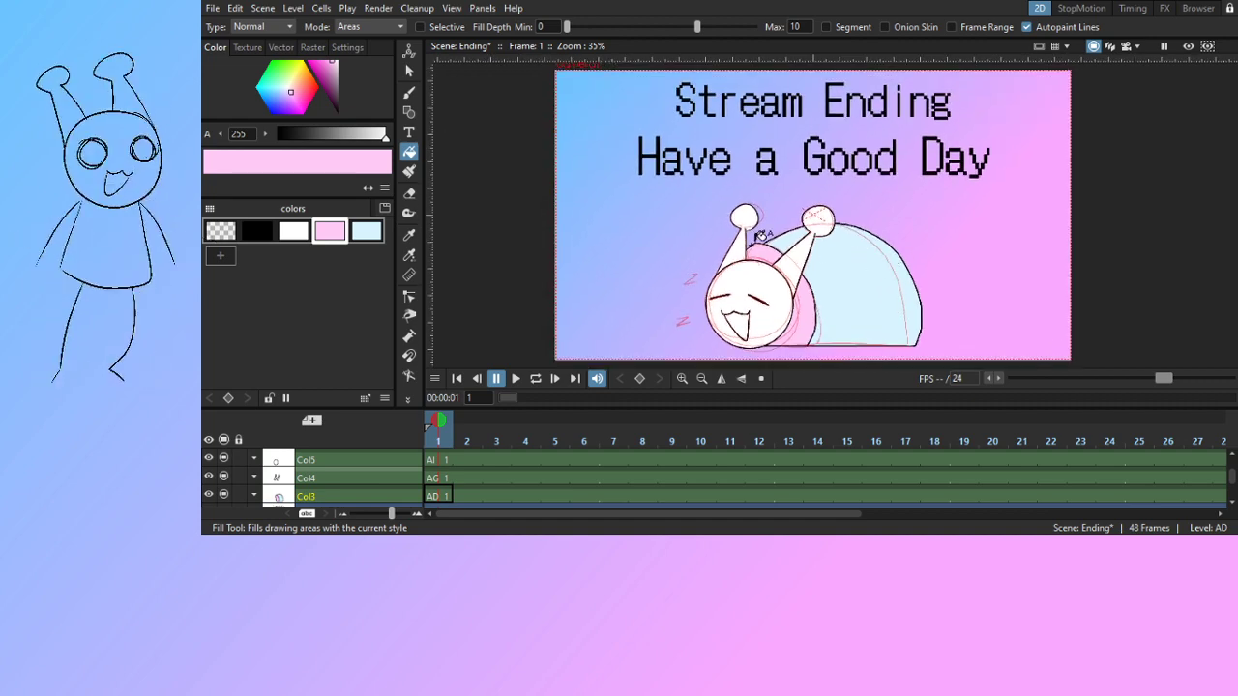
left_click(292, 94)
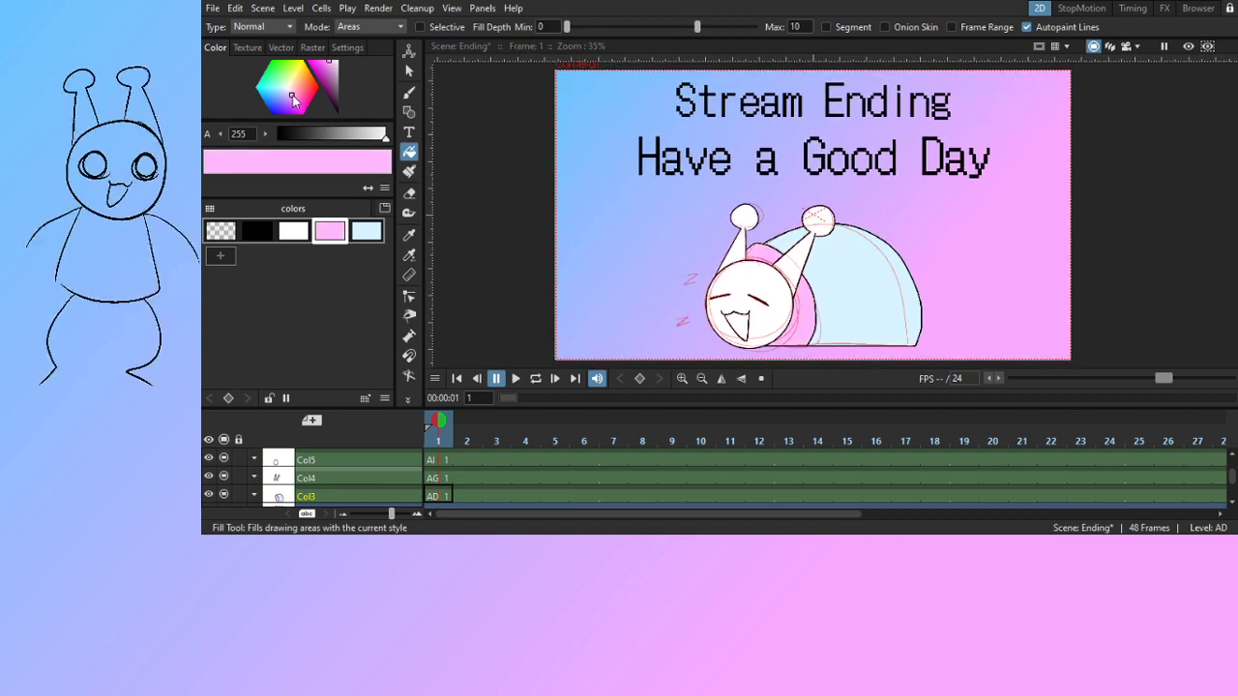
left_click(368, 228)
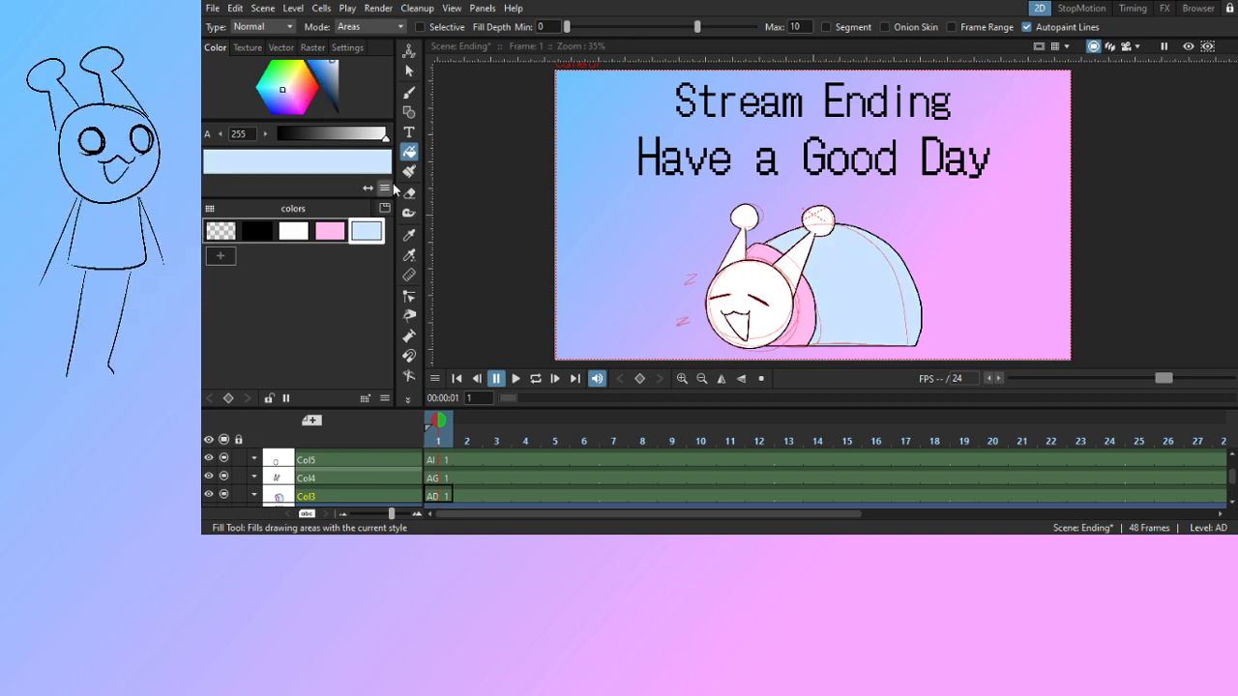
left_click(329, 230)
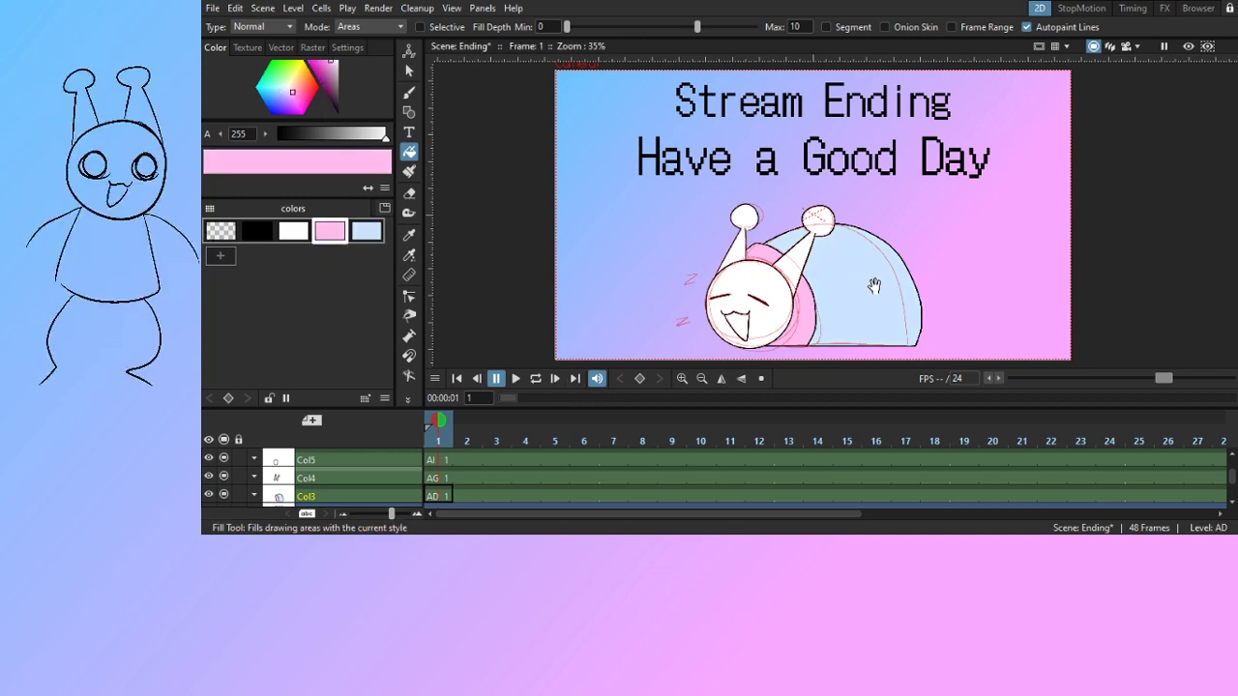
Switch to the Smart Raster Painter and test short pink strokes over the body's upper outline in Areas mode
scroll(820, 191, "up", 3)
key("b")
scroll(832, 204, "down", 4)
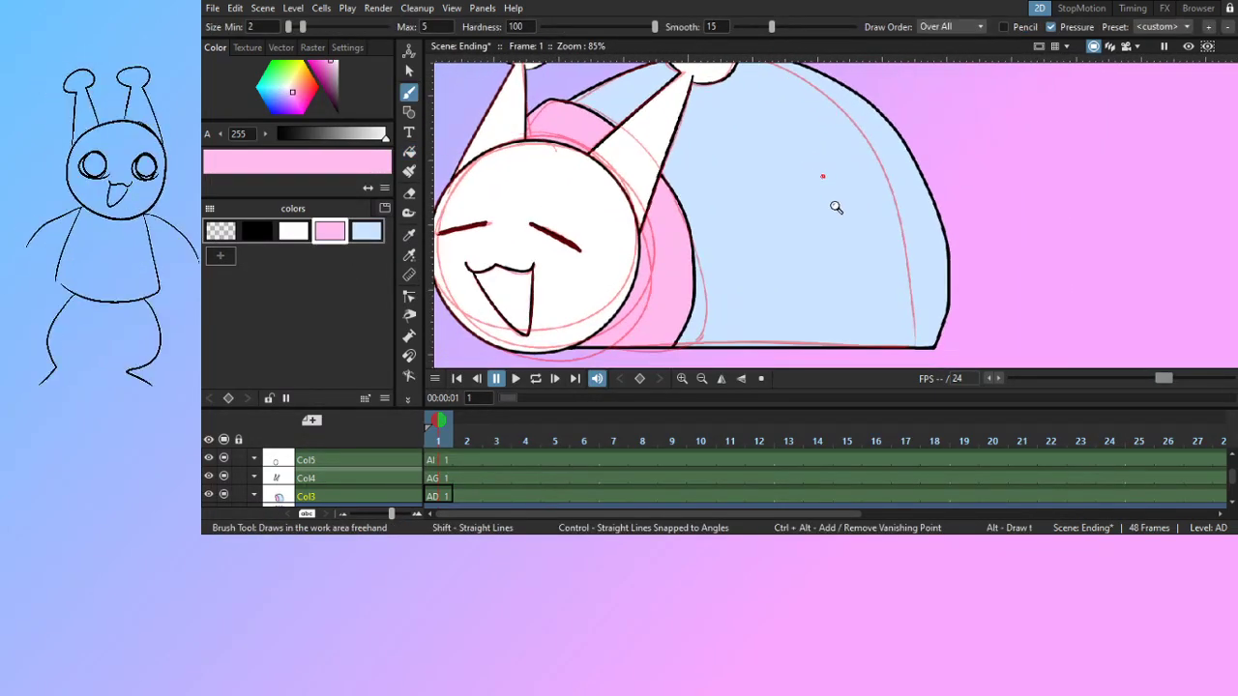
scroll(845, 249, "up", 4)
mouse_move(836, 201)
left_mouse_down()
mouse_move(875, 151)
mouse_move(887, 247)
mouse_move(870, 210)
mouse_move(834, 206)
left_mouse_up()
left_click(410, 172)
left_click_drag(796, 132, 787, 198)
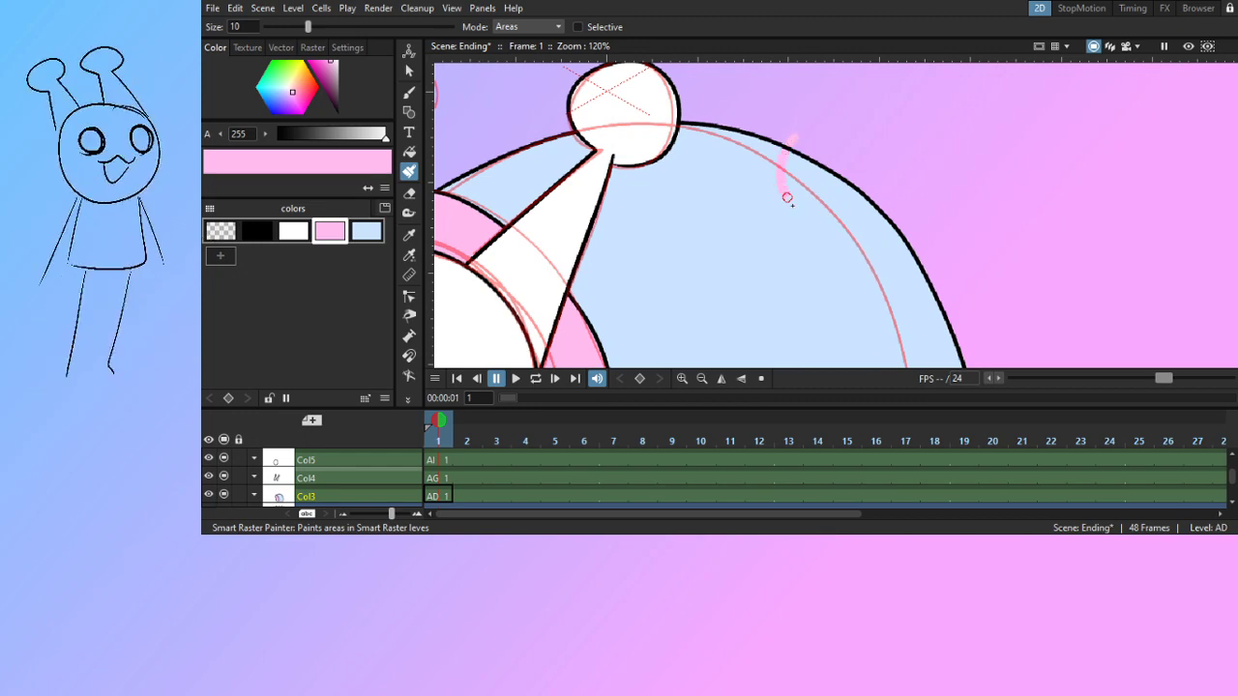
left_click_drag(798, 152, 785, 156)
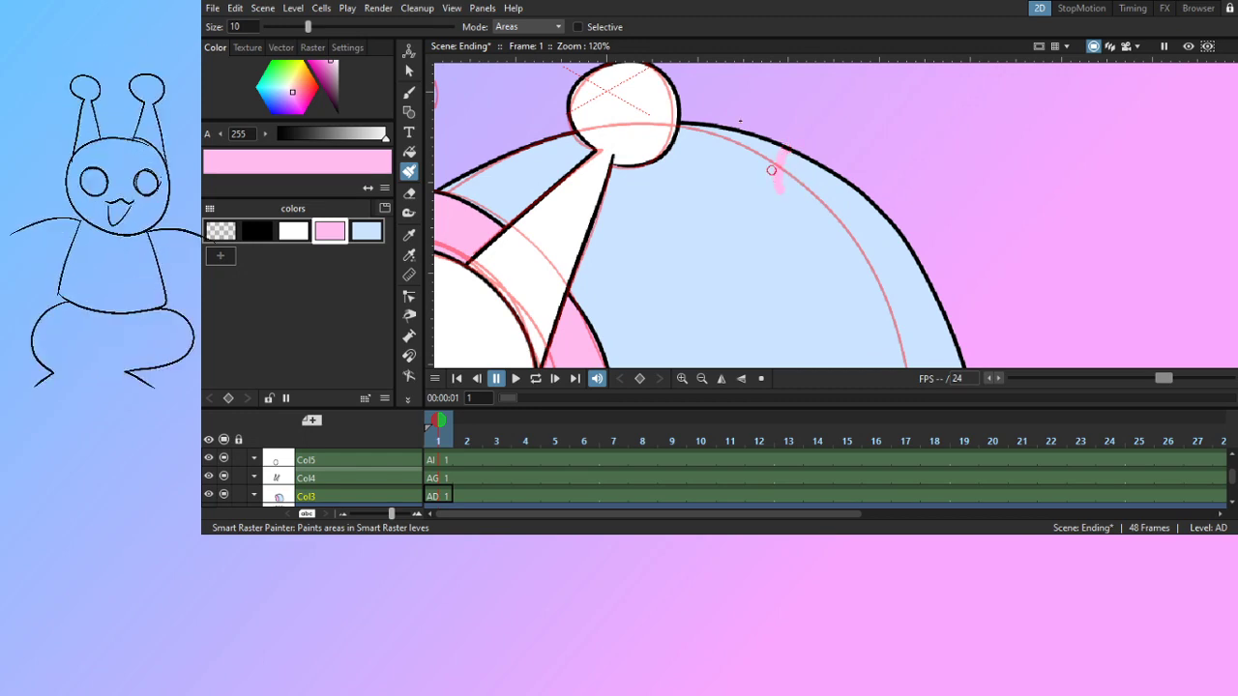
Enable Selective and try pink strokes over the body's outline in Areas and Lines & Areas modes
left_click(577, 27)
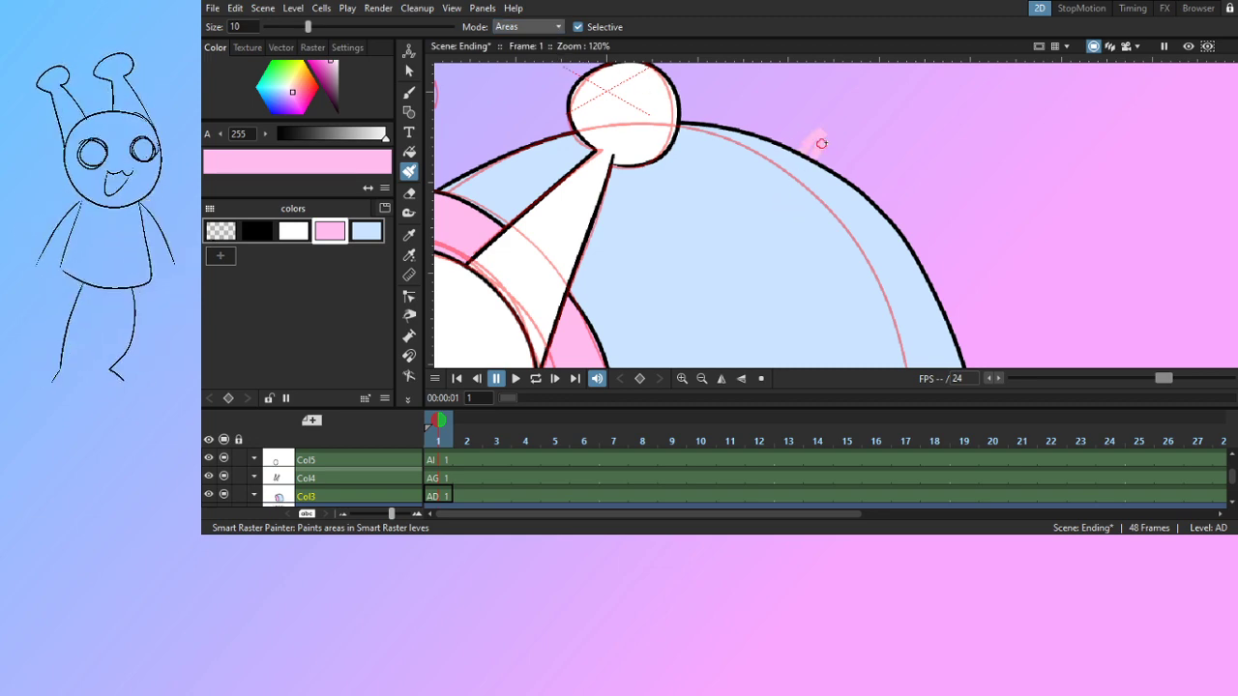
left_click(550, 30)
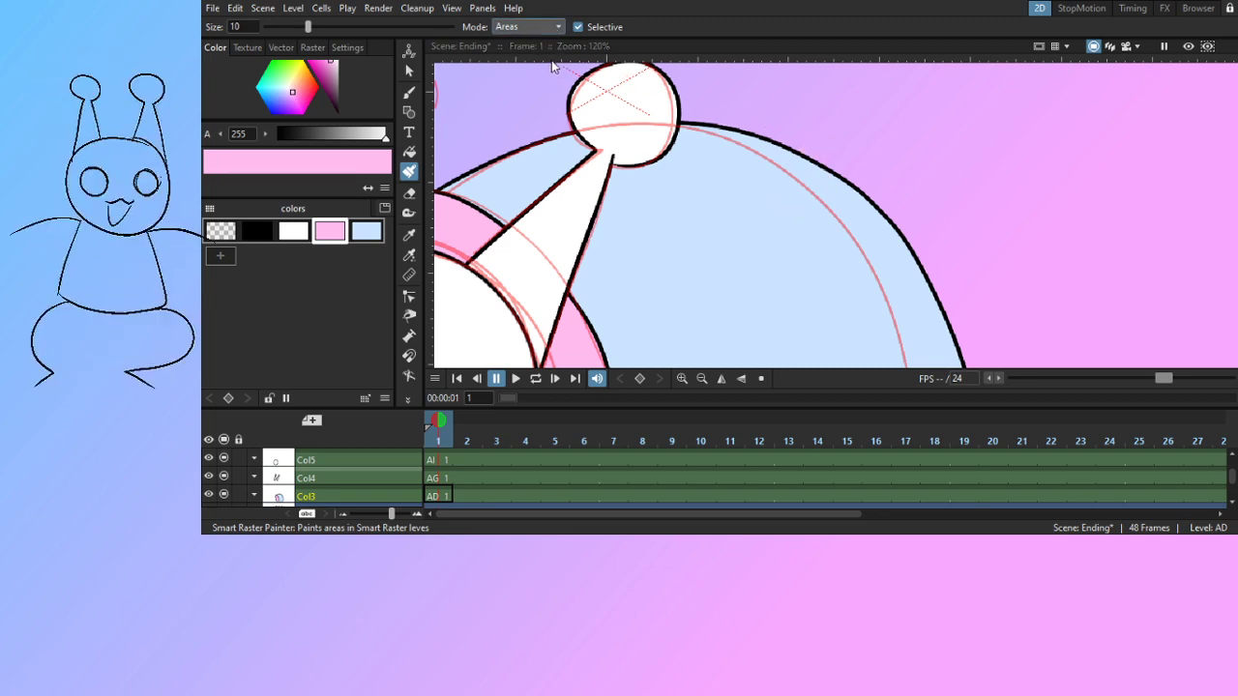
left_click(551, 65)
left_click_drag(824, 145, 815, 188)
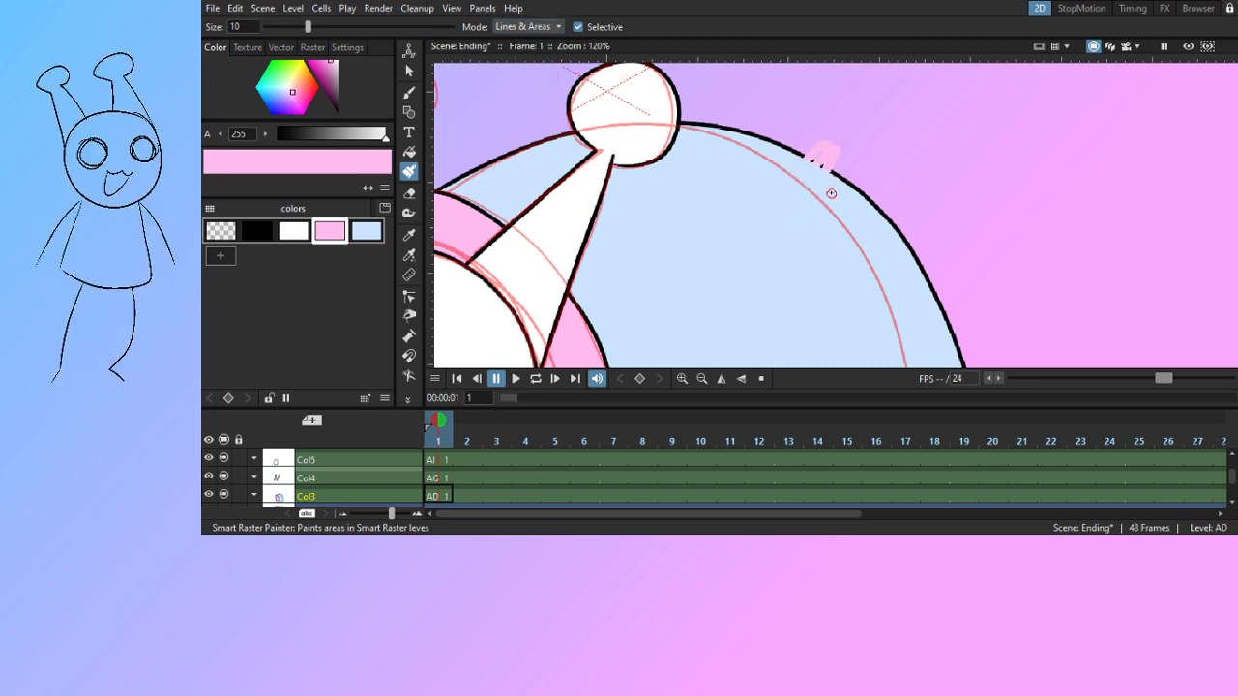
Try a pink stroke on the body's outline in Lines mode, and undo it
left_click(527, 26)
left_click(547, 39)
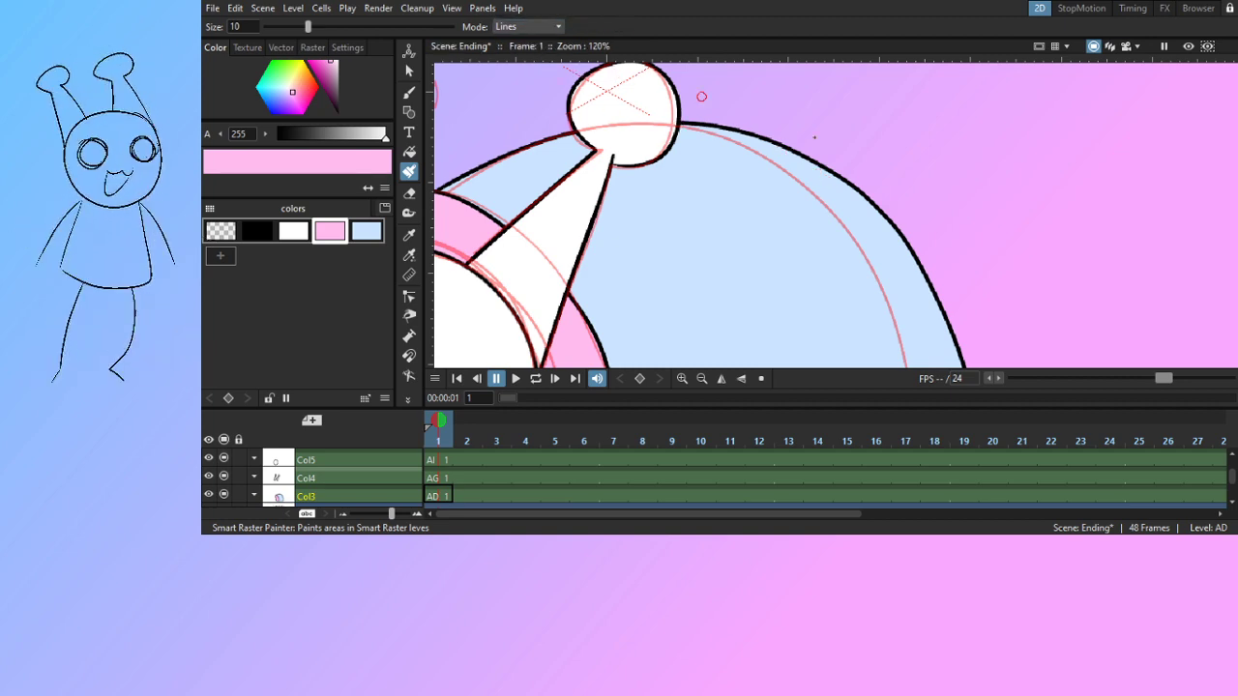
mouse_move(820, 164)
left_mouse_down()
mouse_move(859, 164)
mouse_move(836, 157)
left_mouse_up()
key("ctrl+z")
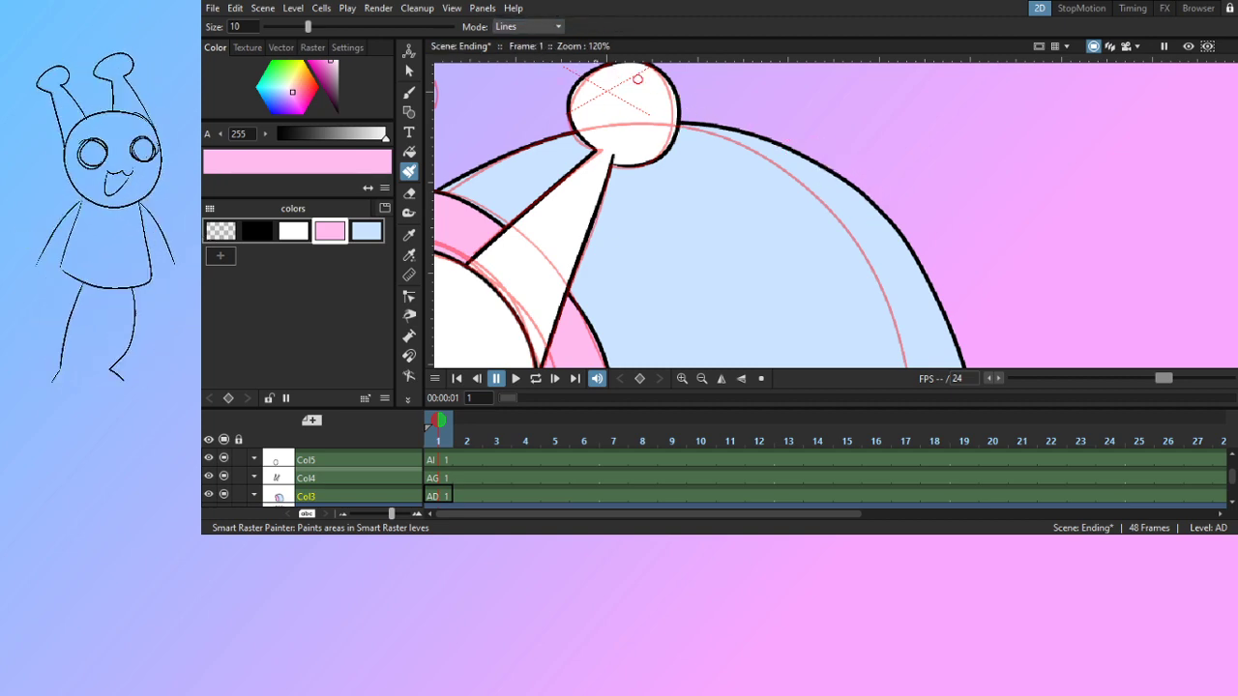
Return the painter to Areas mode without Selective and try another pink stroke across the body's upper edge
left_click(556, 27)
left_click(549, 48)
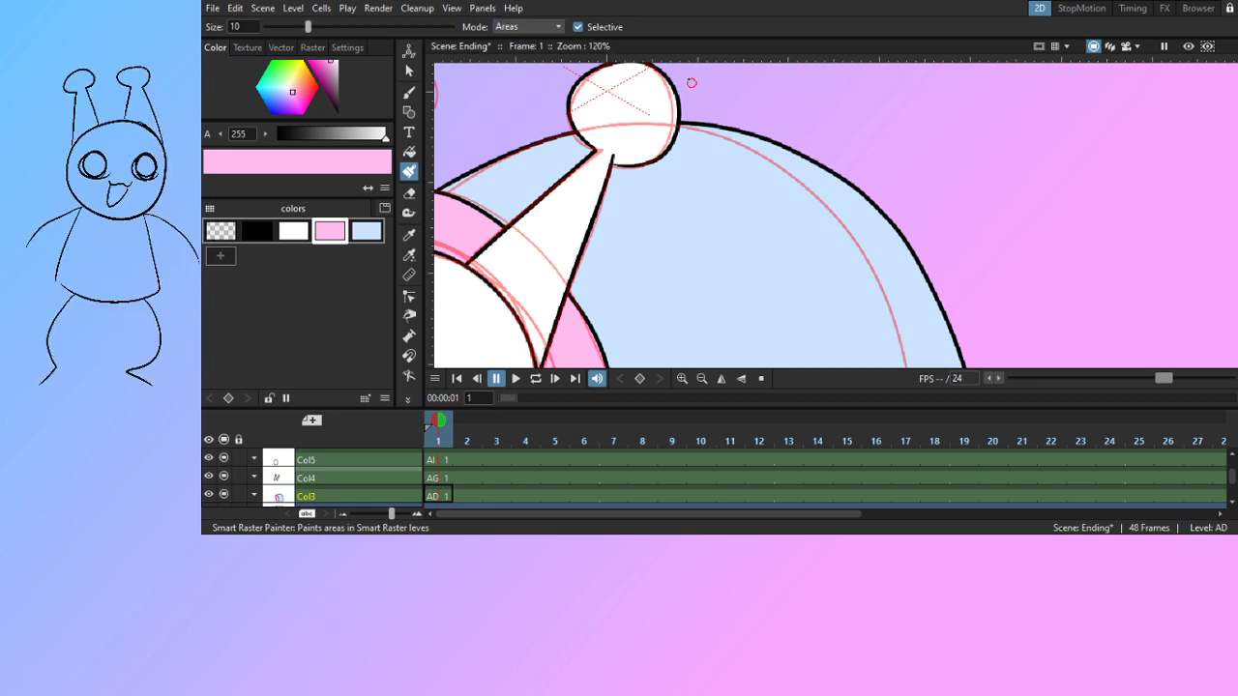
left_click(577, 26)
mouse_move(827, 124)
left_mouse_down()
mouse_move(813, 202)
mouse_move(838, 205)
mouse_move(835, 180)
mouse_move(832, 208)
left_mouse_up()
key("ctrl+z")
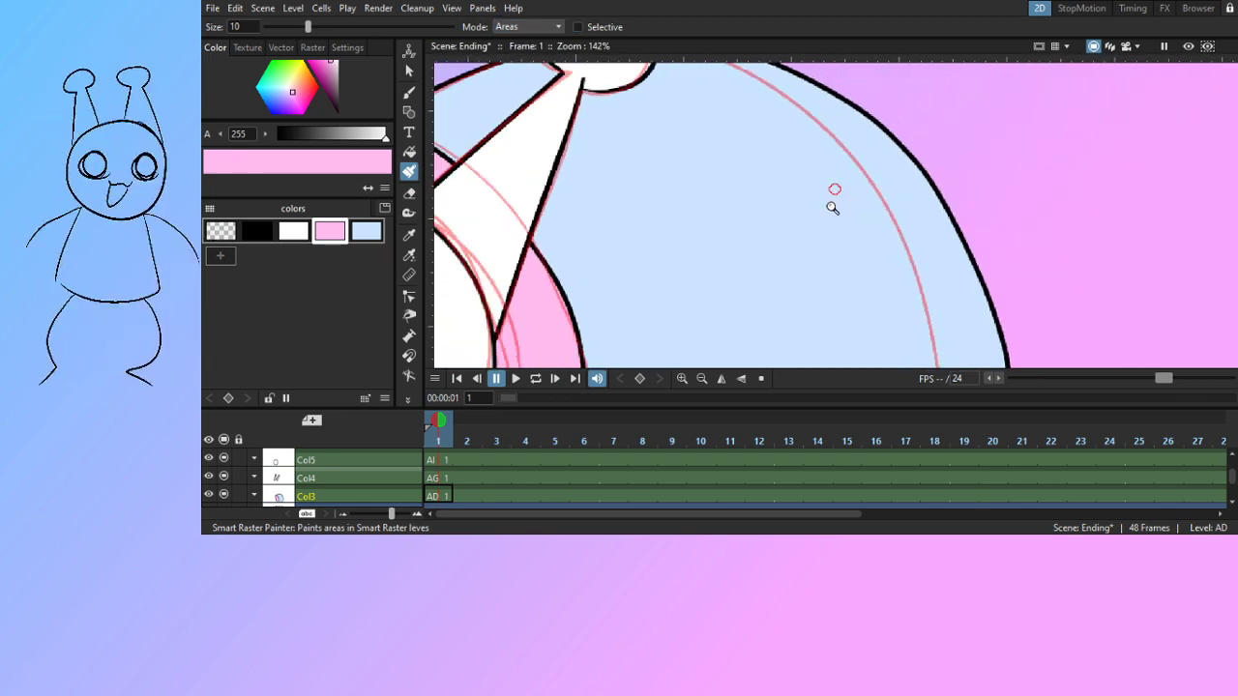
Try a short pink stroke just inside the body's upper outline at close range, and undo it
scroll(820, 210, "down", 2)
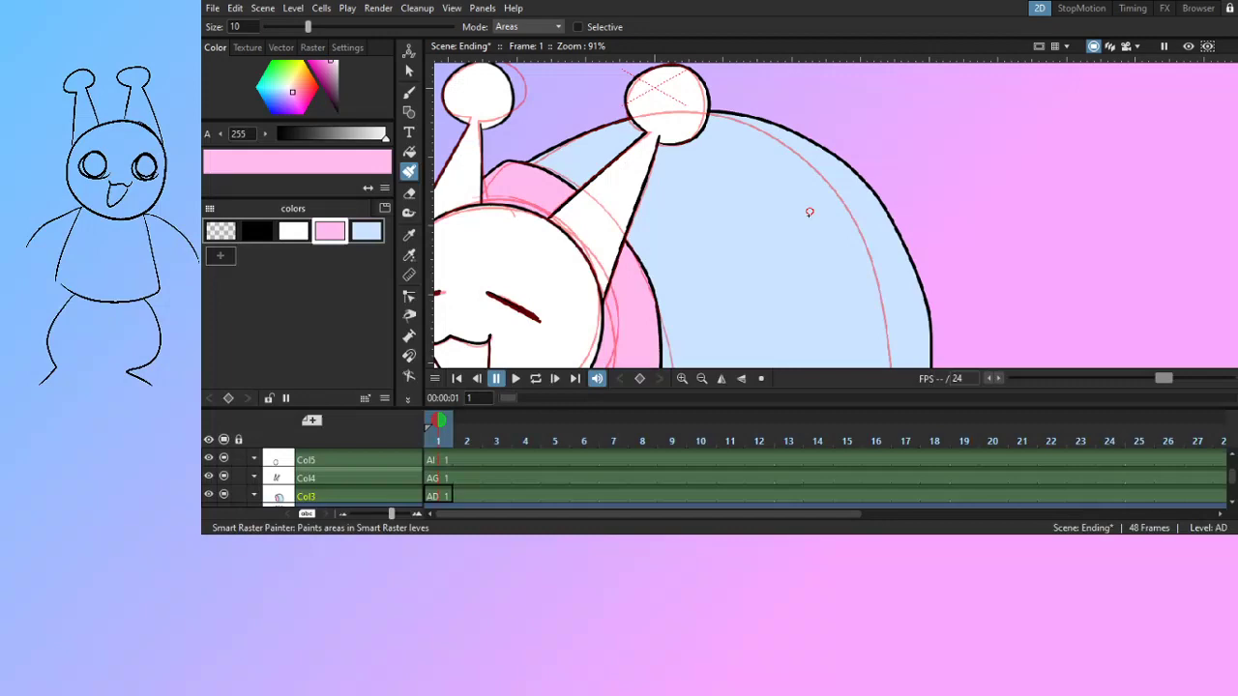
scroll(809, 212, "up", 4)
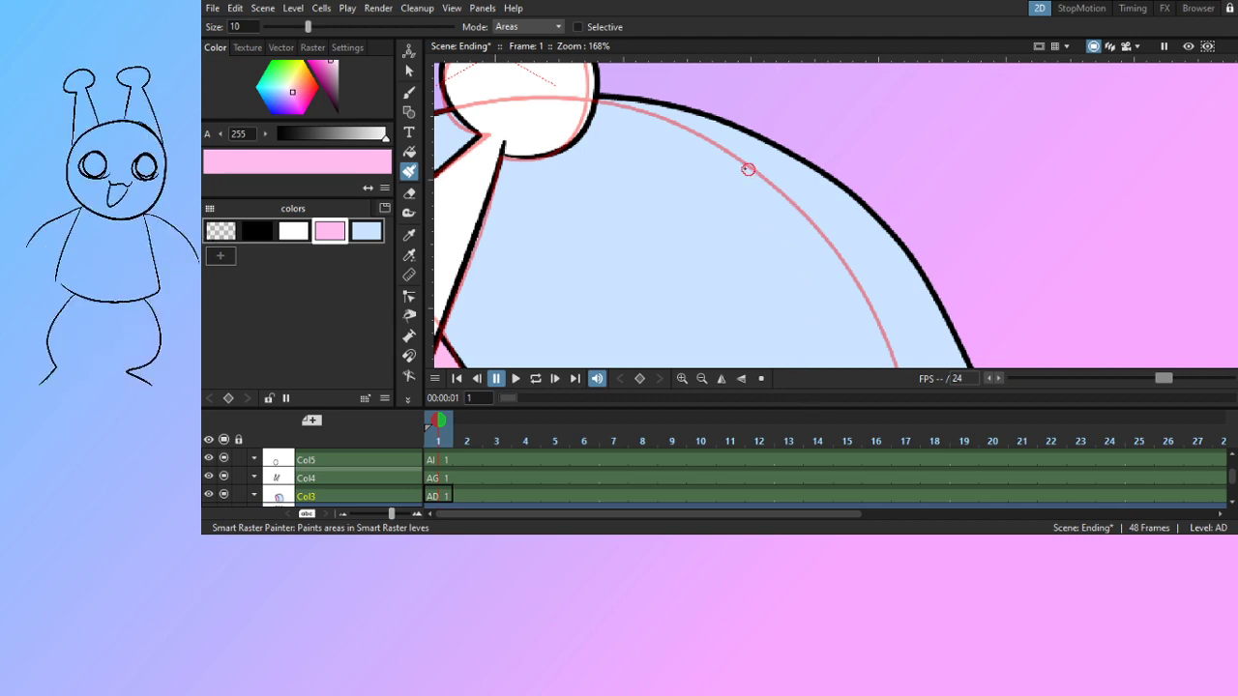
mouse_move(754, 137)
left_mouse_down()
mouse_move(783, 163)
mouse_move(763, 150)
mouse_move(768, 173)
left_mouse_up()
key("ctrl+z")
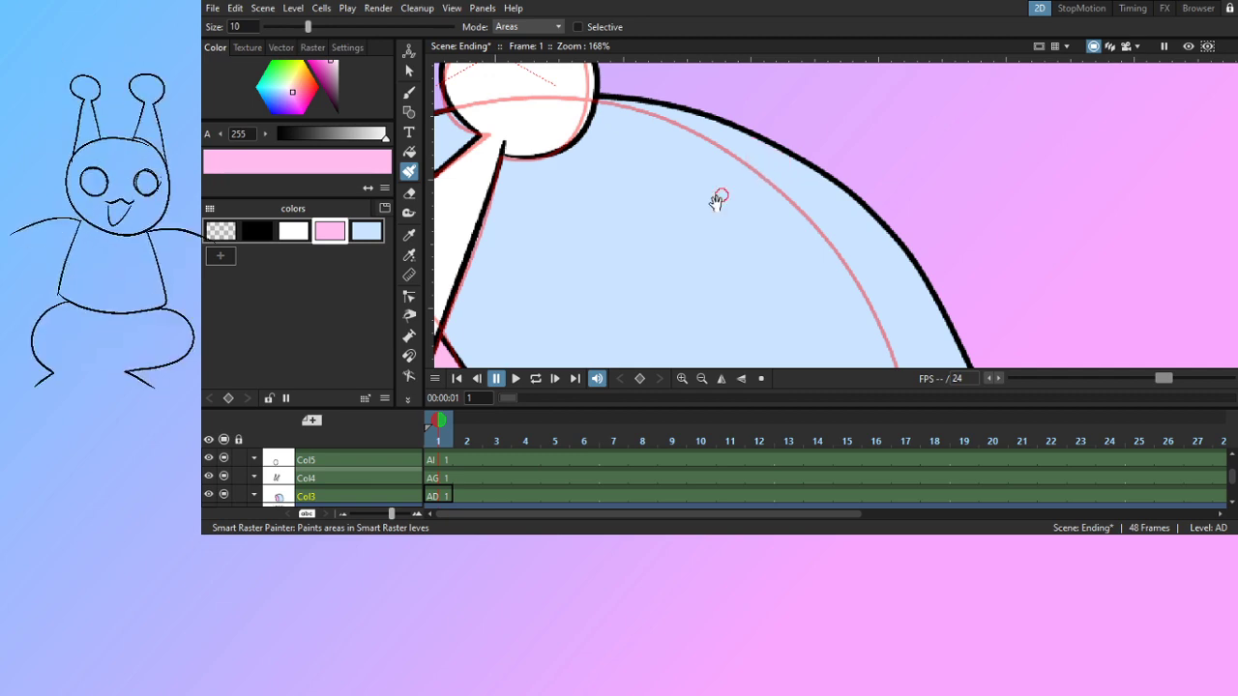
Try a long curved pink stripe down the blue body, saving the scene before undoing the stripe
left_click_drag(713, 207, 756, 163)
left_click_drag(725, 224, 724, 201)
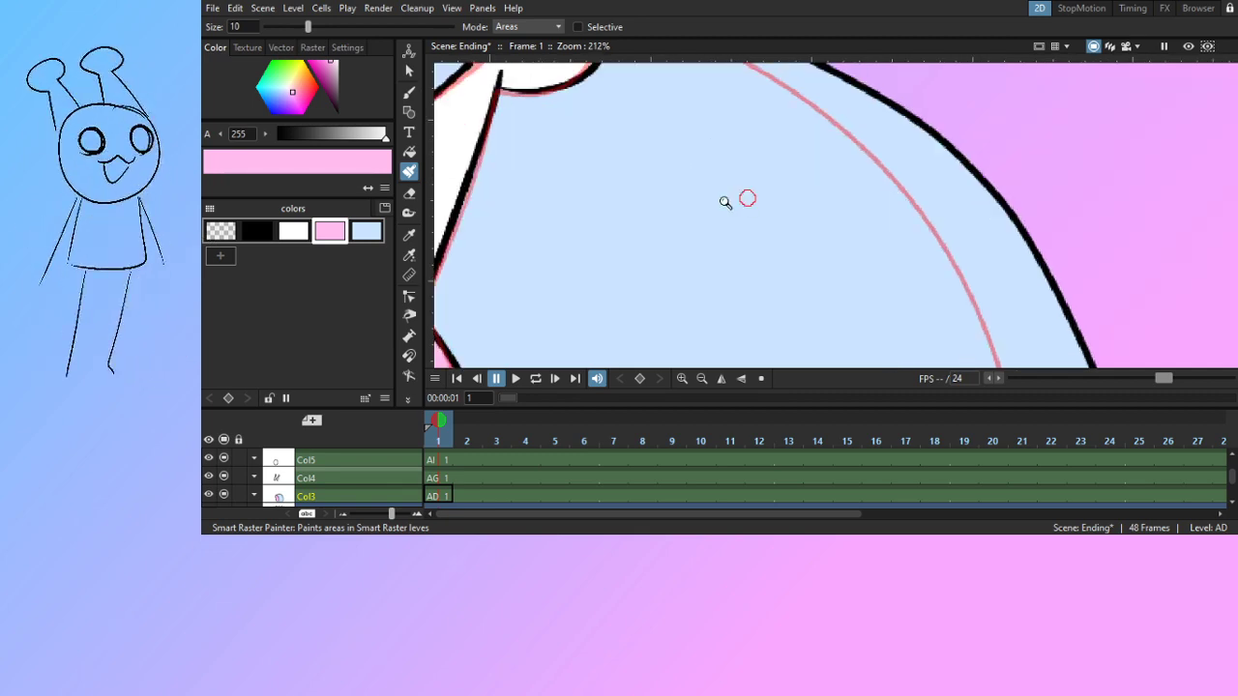
mouse_move(757, 147)
left_mouse_down()
mouse_move(769, 290)
mouse_move(768, 212)
mouse_move(769, 279)
mouse_move(806, 328)
left_mouse_up()
scroll(785, 299, "up", 2)
key("ctrl+s")
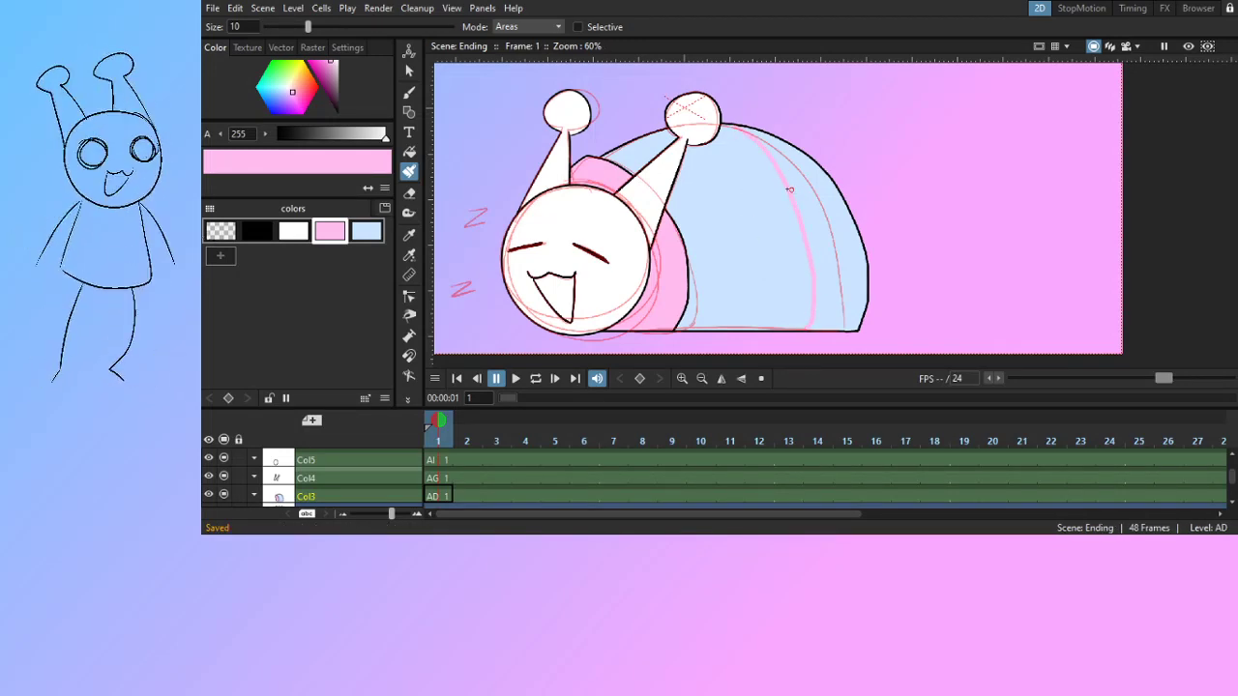
key("ctrl+z")
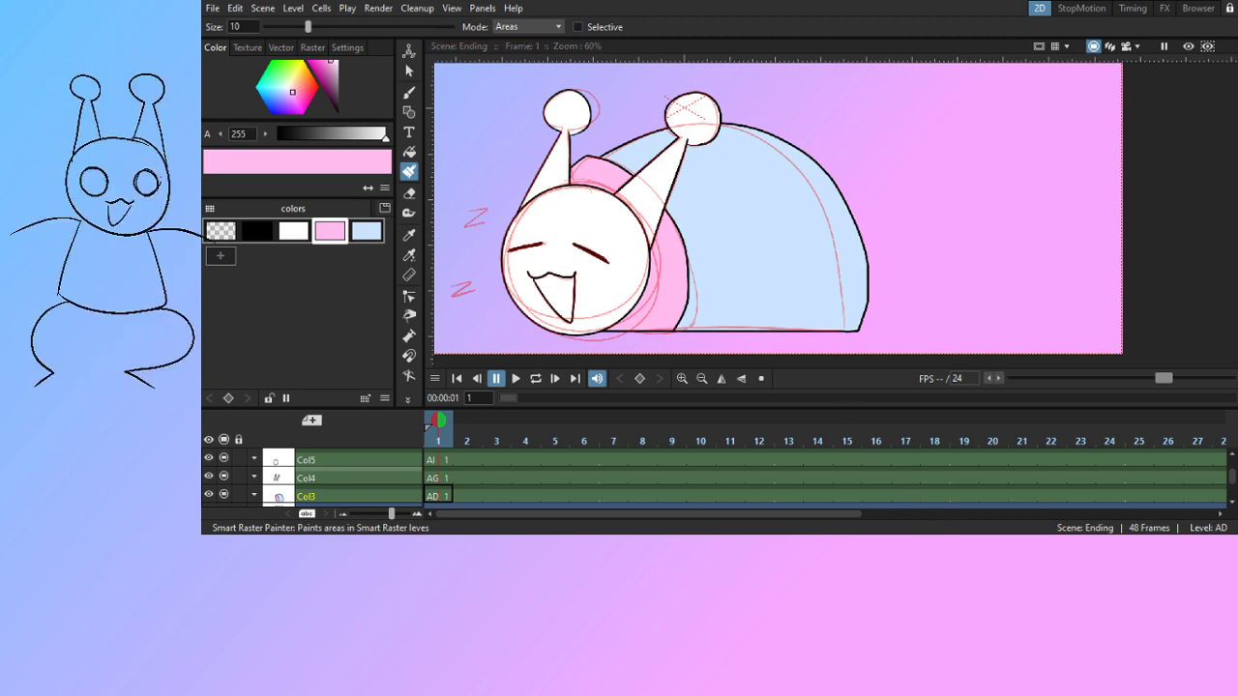
Set the painter size to 5 and paint small pink petal shapes on the blue body between the antennae
scroll(821, 281, "up", 4)
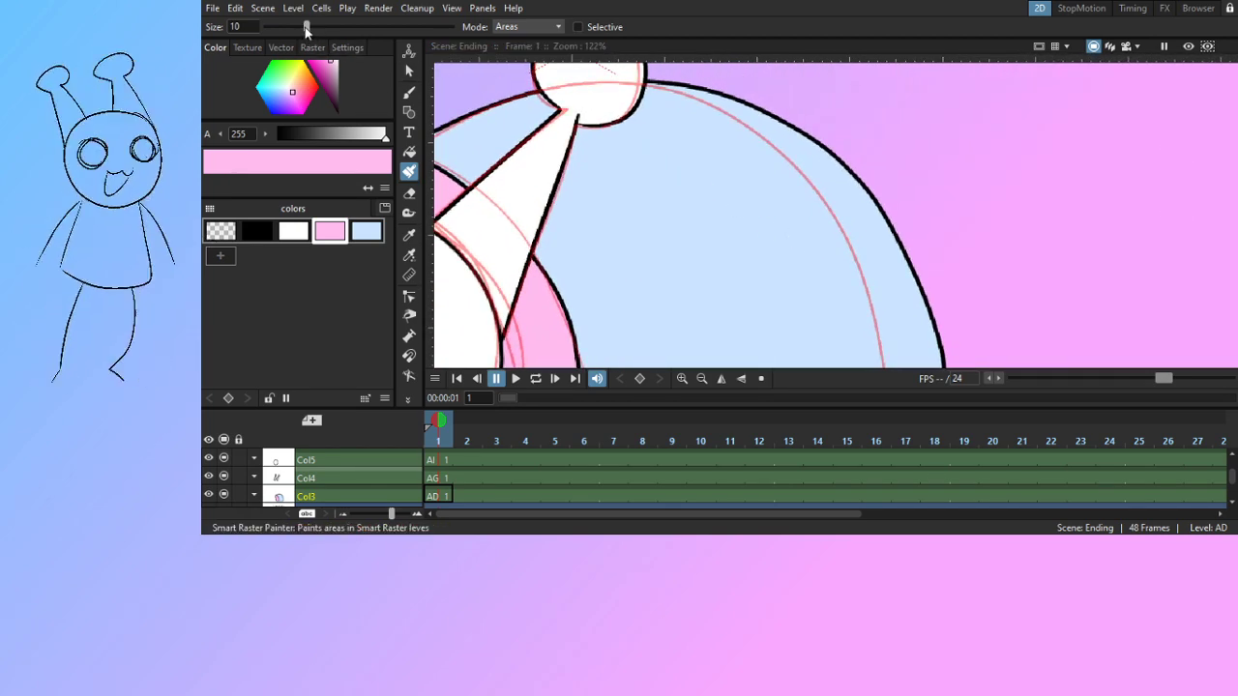
left_click_drag(287, 27, 284, 27)
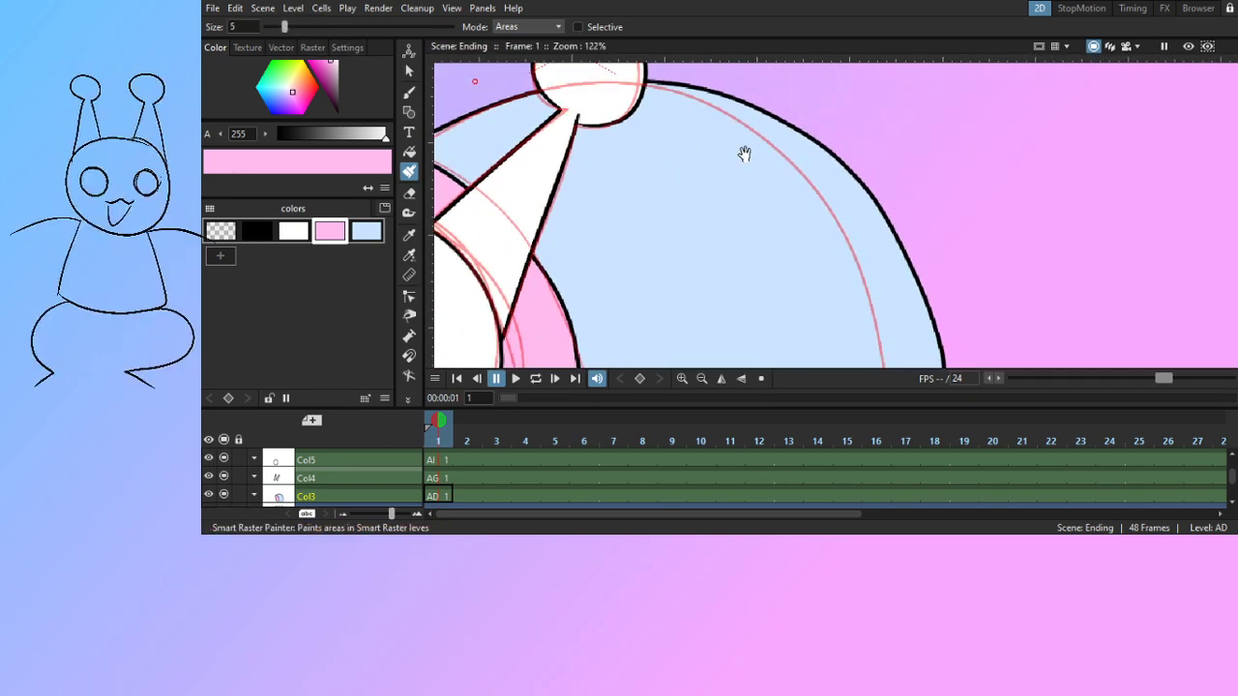
mouse_move(744, 152)
left_mouse_down()
mouse_move(756, 202)
mouse_move(890, 165)
left_mouse_up()
key("ctrl+z")
left_click_drag(666, 207, 788, 215)
scroll(631, 177, "up", 6)
mouse_move(633, 175)
left_mouse_down()
mouse_move(707, 190)
mouse_move(677, 238)
mouse_move(695, 225)
mouse_move(685, 208)
mouse_move(692, 219)
mouse_move(679, 217)
left_mouse_up()
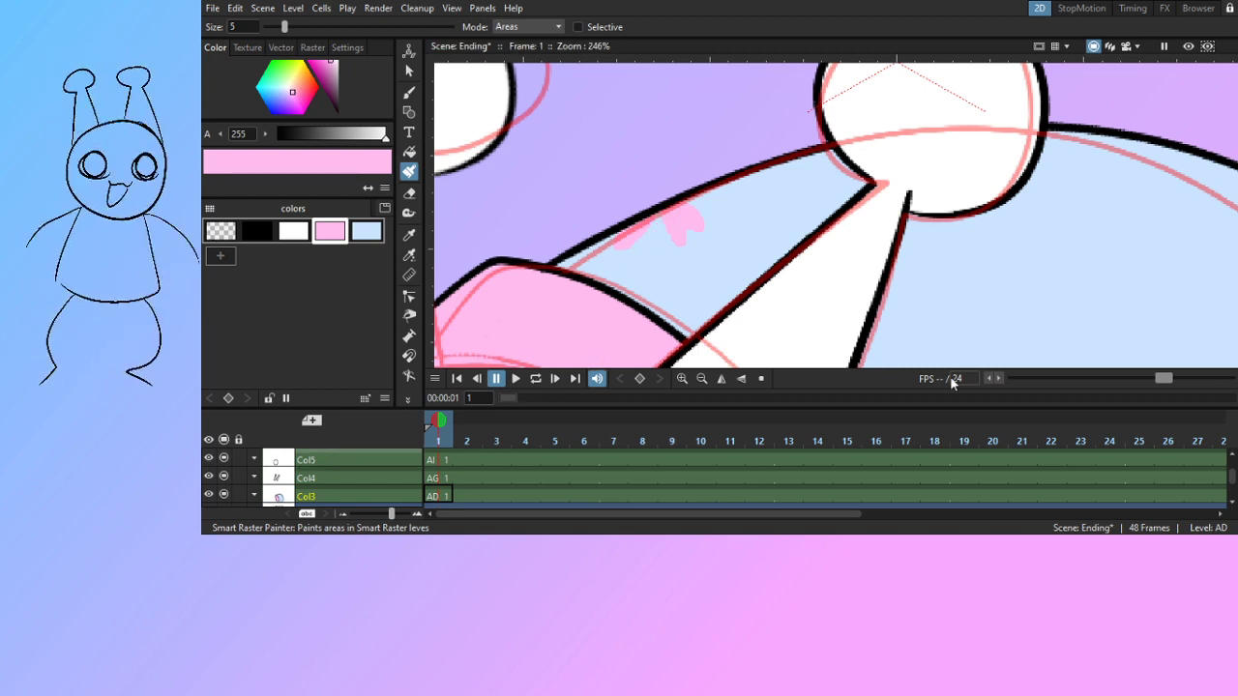
Hide the red rough sketch in Col7 and return to frame 1 of Col3
scroll(1221, 455, "up", 1)
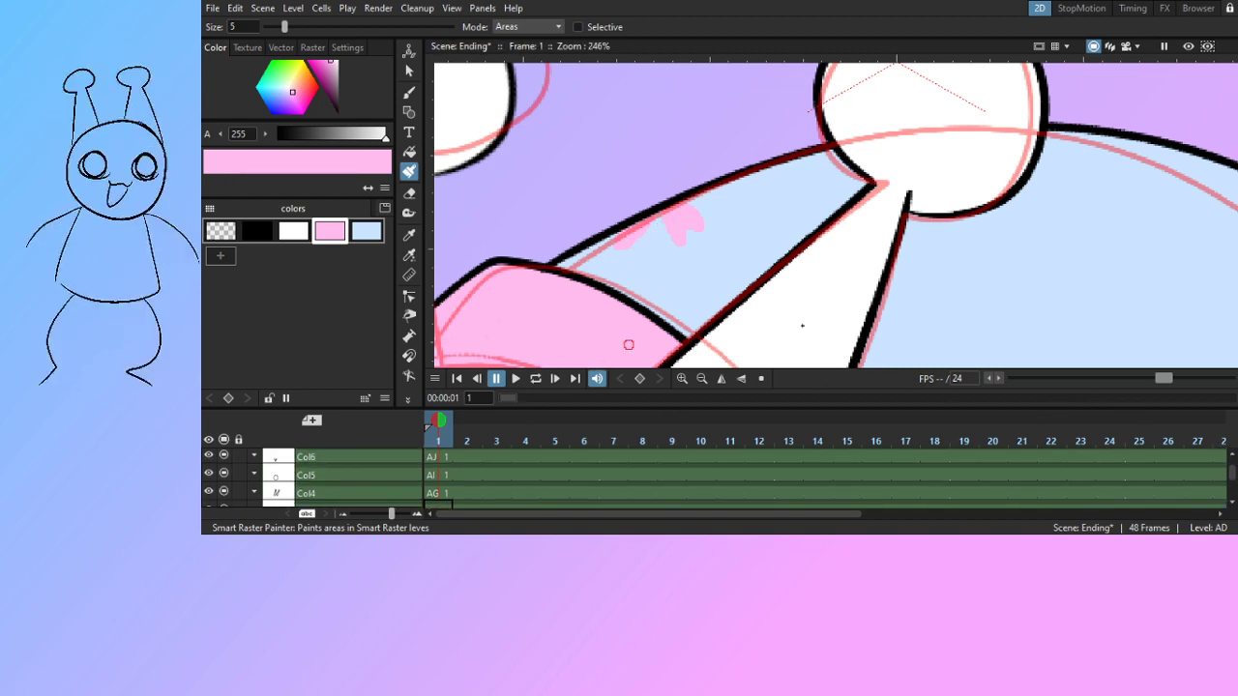
scroll(1226, 456, "up", 1)
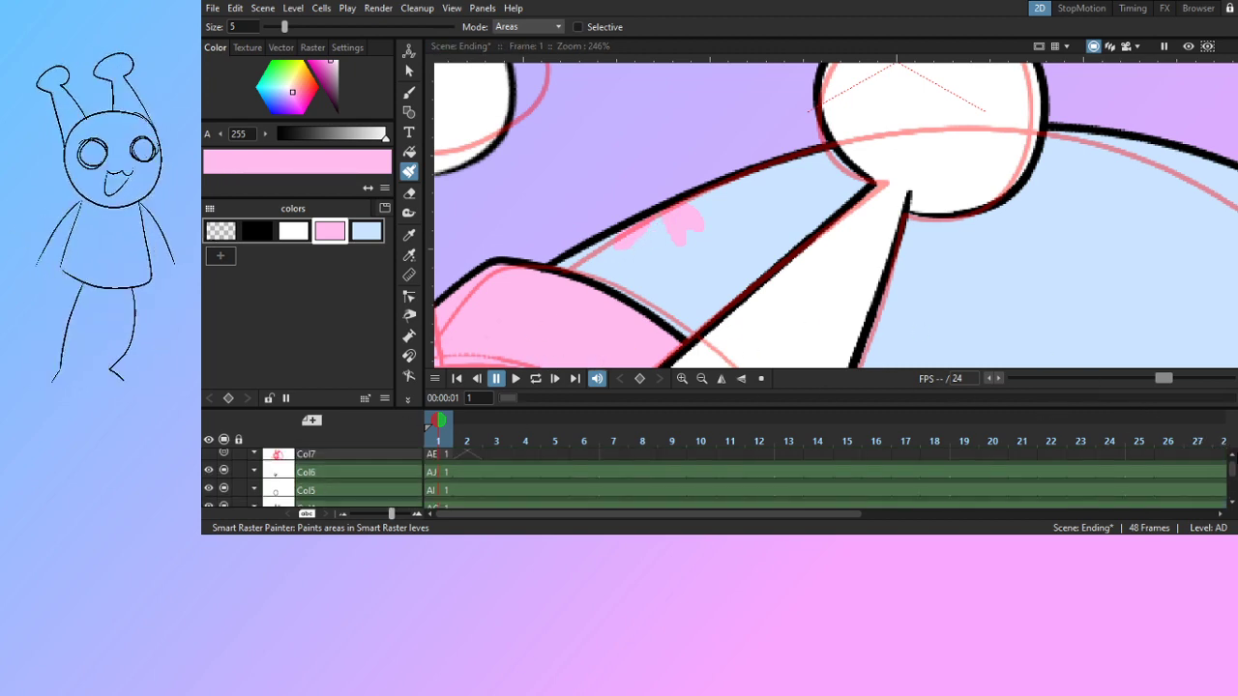
left_click(225, 455)
scroll(1229, 505, "down", 2)
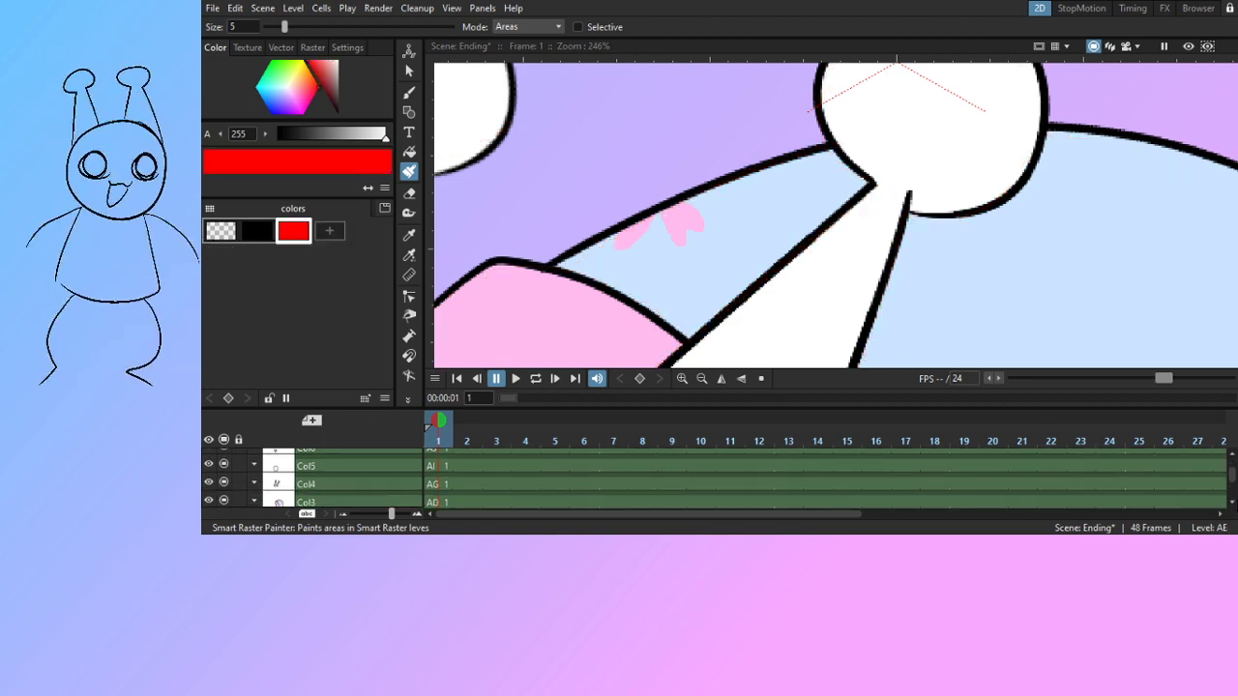
left_click(446, 501)
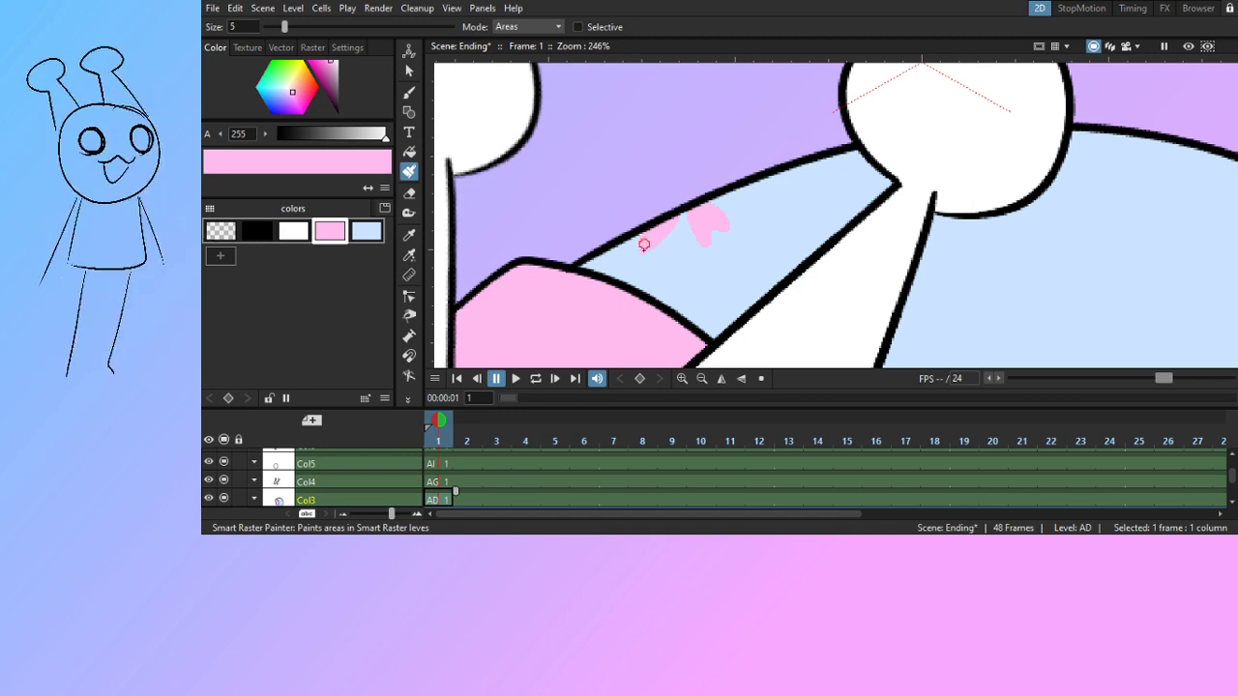
Paint more small pink petal shapes along the body's upper outline, on both sides of the nearer antenna's knob
left_click_drag(741, 257, 697, 288)
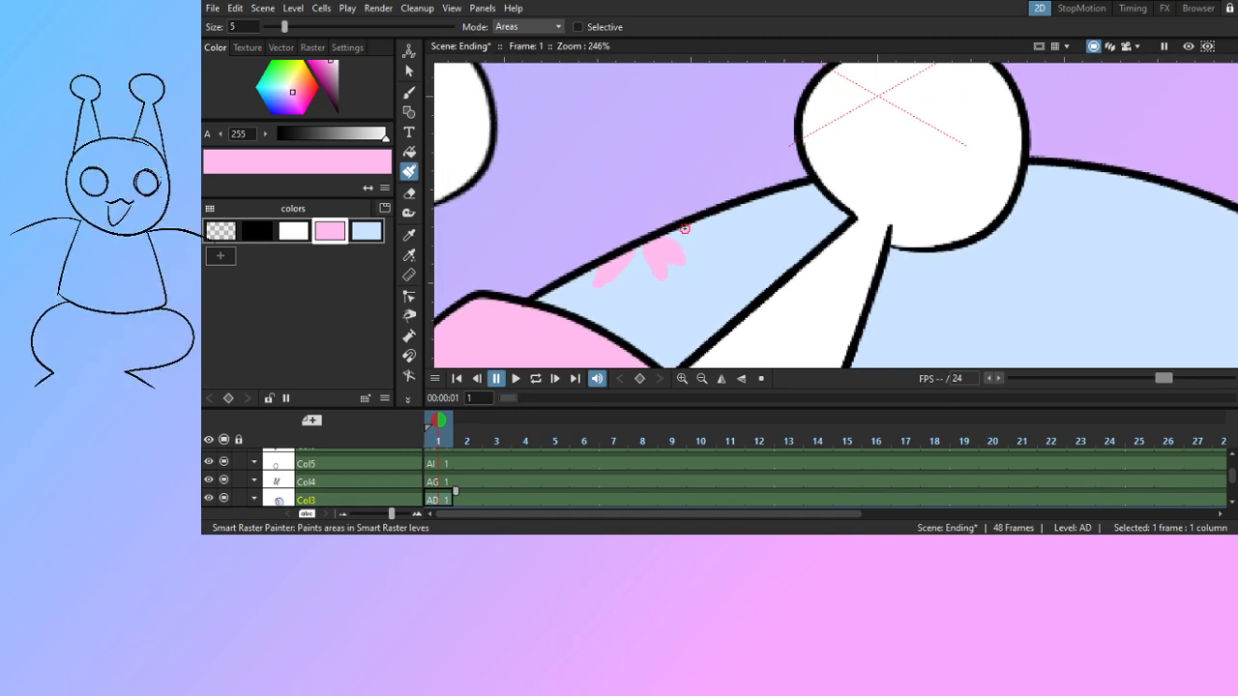
left_click_drag(791, 216, 741, 241)
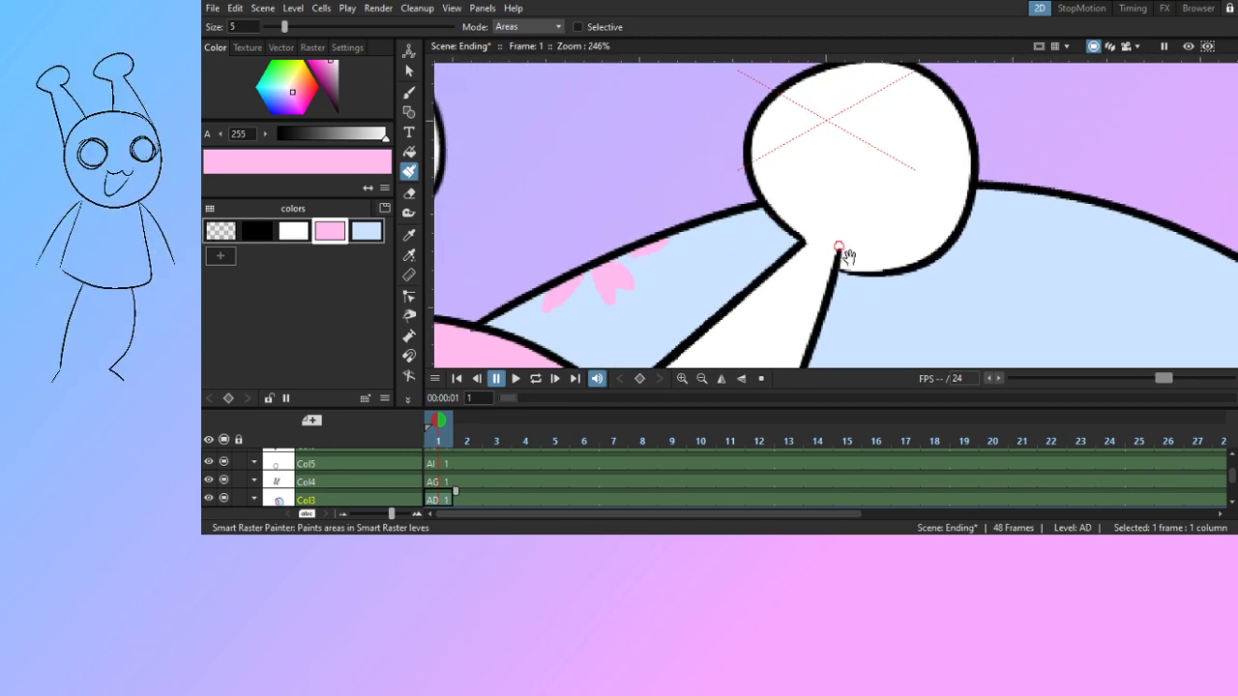
left_click_drag(847, 255, 771, 235)
left_click_drag(873, 199, 799, 223)
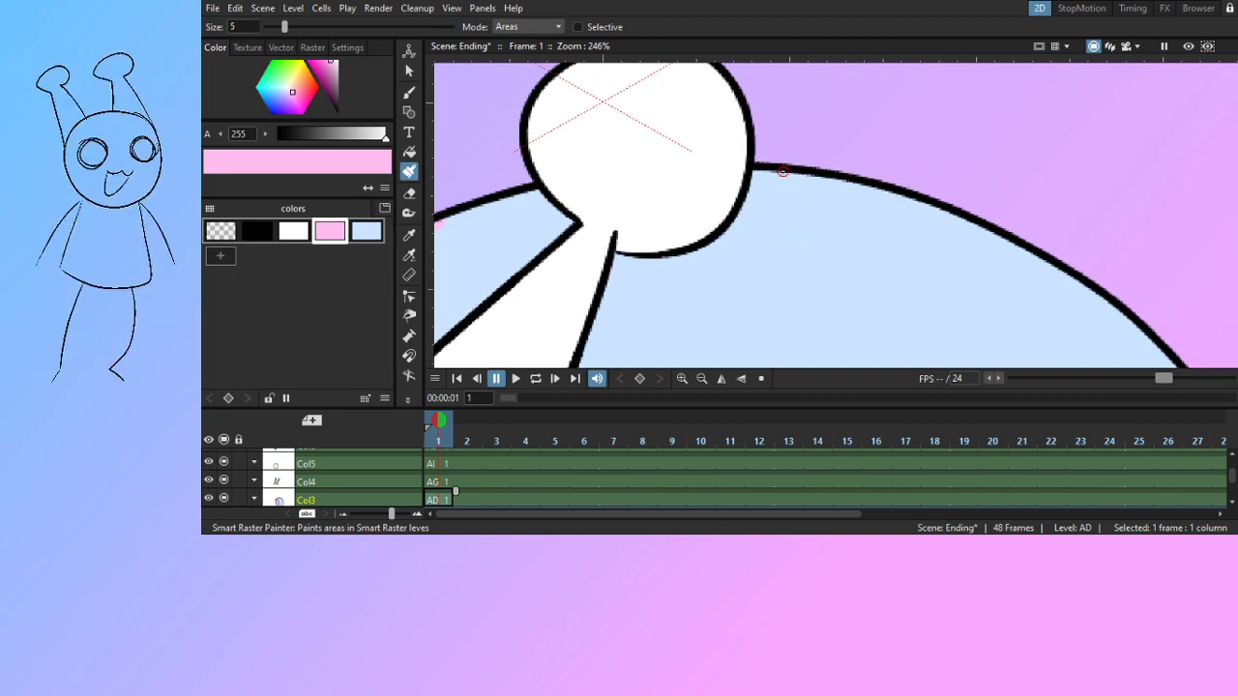
mouse_move(782, 172)
left_mouse_down()
mouse_move(767, 206)
mouse_move(780, 197)
mouse_move(790, 214)
mouse_move(799, 194)
mouse_move(796, 175)
mouse_move(785, 178)
mouse_move(788, 197)
mouse_move(849, 184)
left_mouse_up()
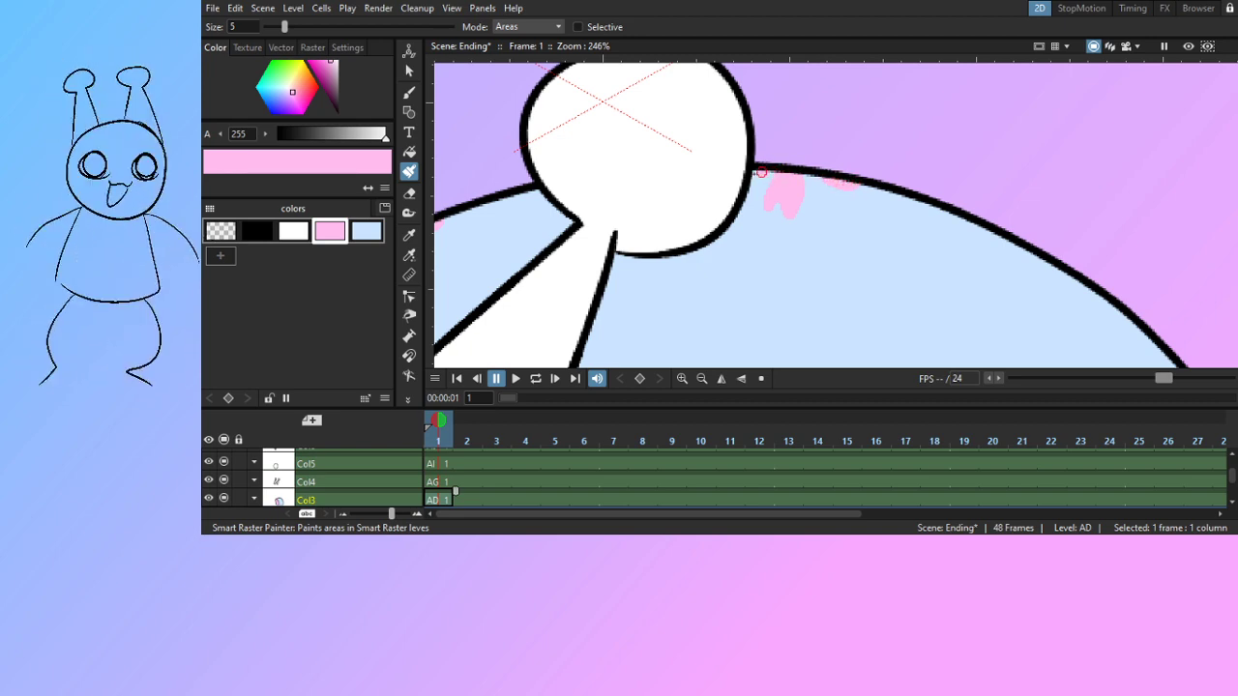
scroll(826, 199, "down", 7)
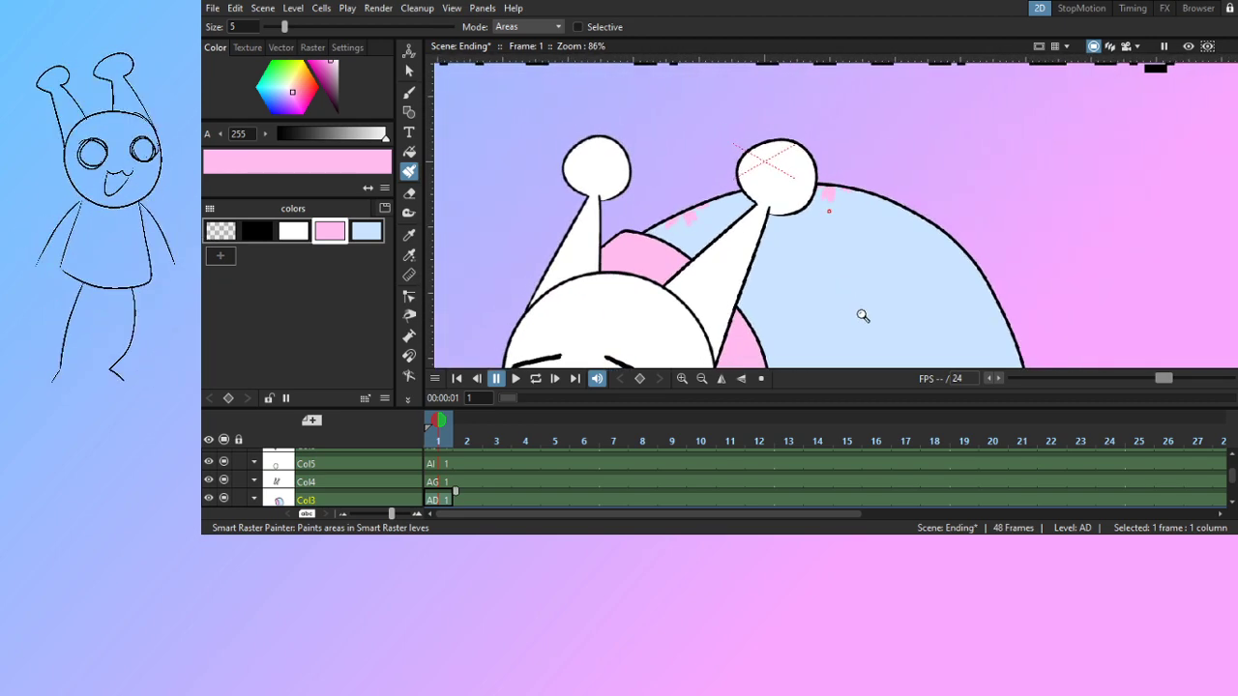
left_click_drag(869, 291, 855, 266)
scroll(884, 217, "down", 1)
scroll(854, 265, "up", 2)
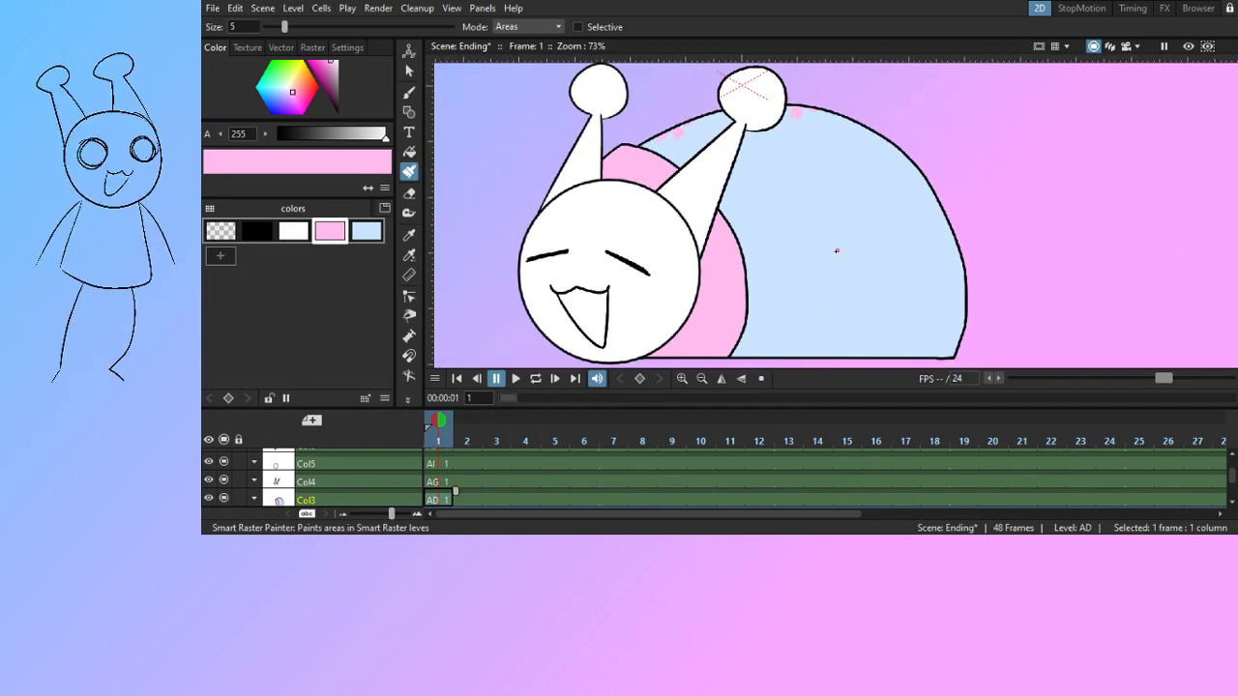
Undo the small pink petal shapes painted on the blue body between the antennae and beside the nearer antenna's knob
left_click_drag(832, 251, 857, 268)
scroll(824, 219, "up", 3)
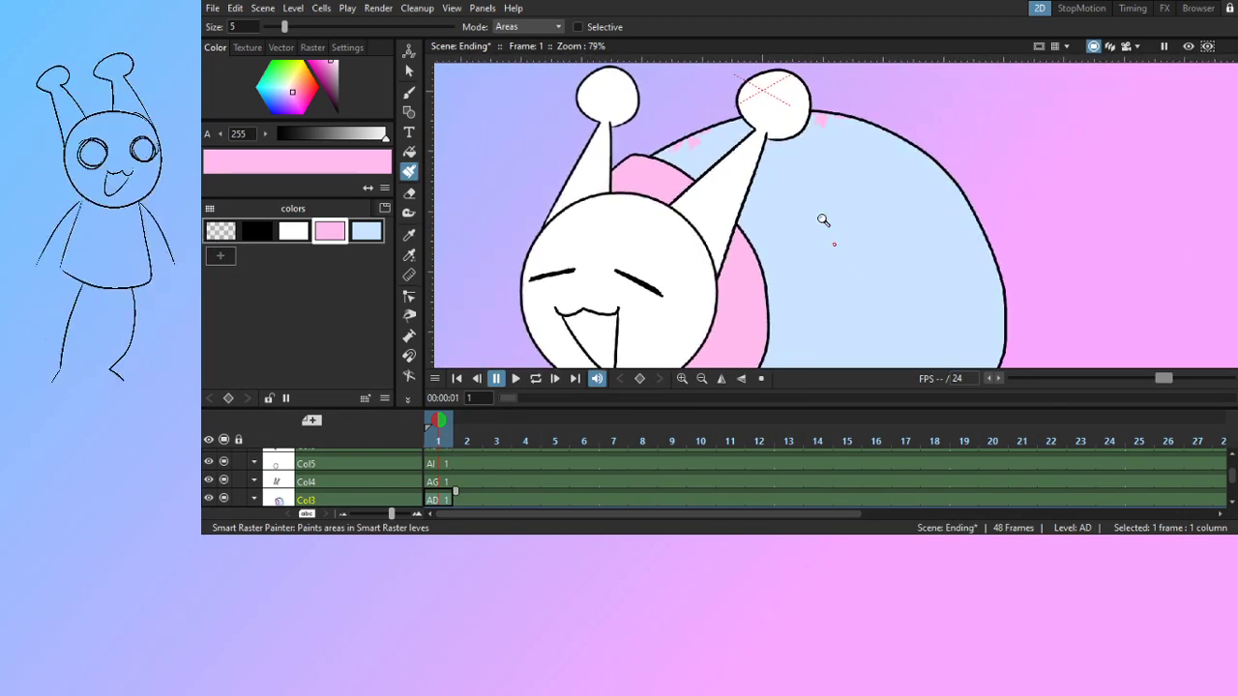
left_click_drag(809, 226, 817, 258)
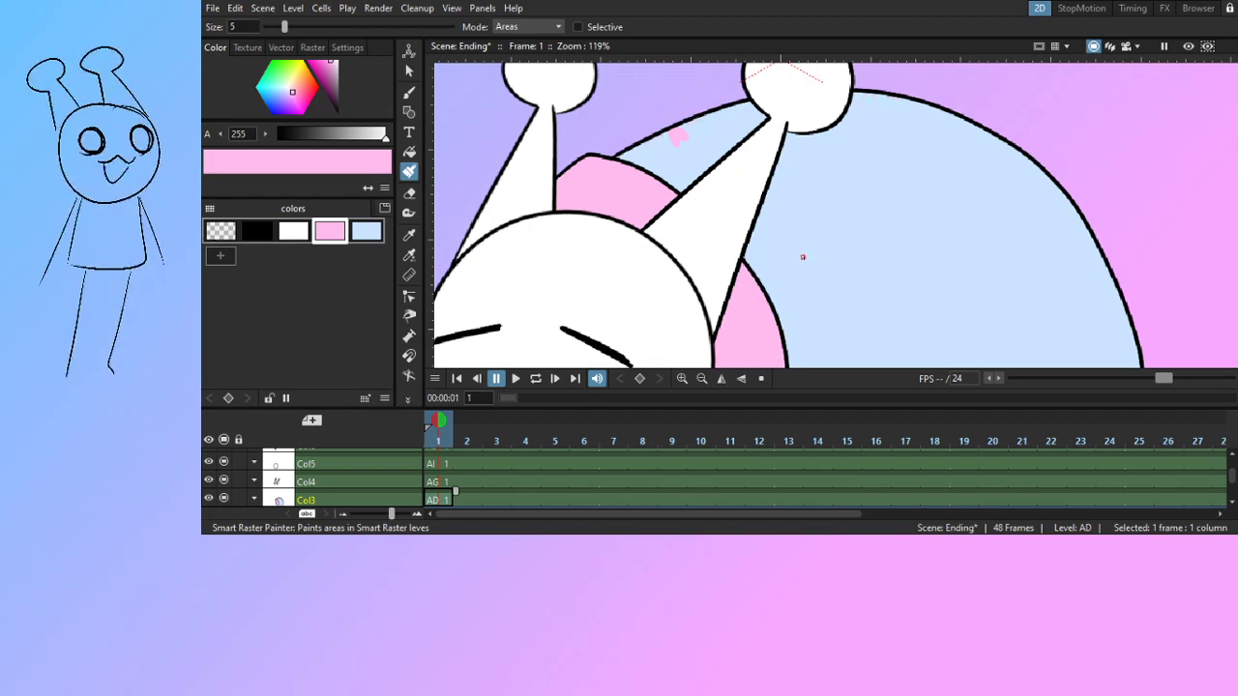
scroll(774, 223, "up", 4)
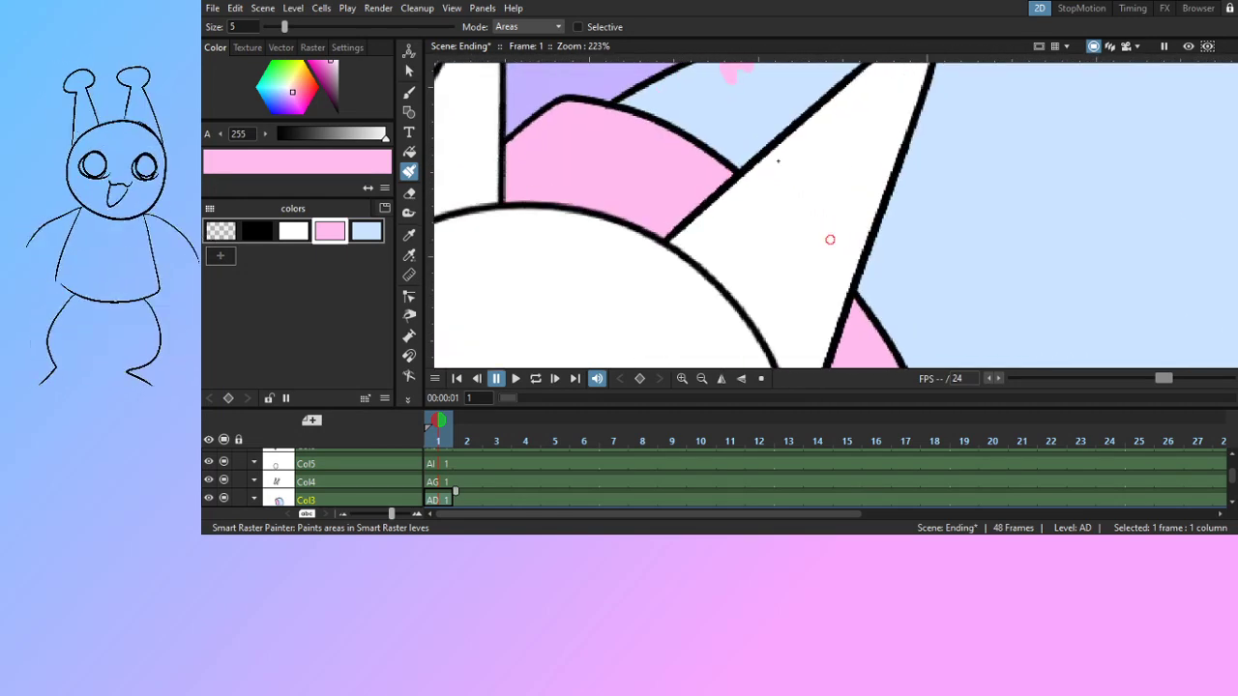
left_click_drag(755, 303, 755, 312)
key("ctrl+z")
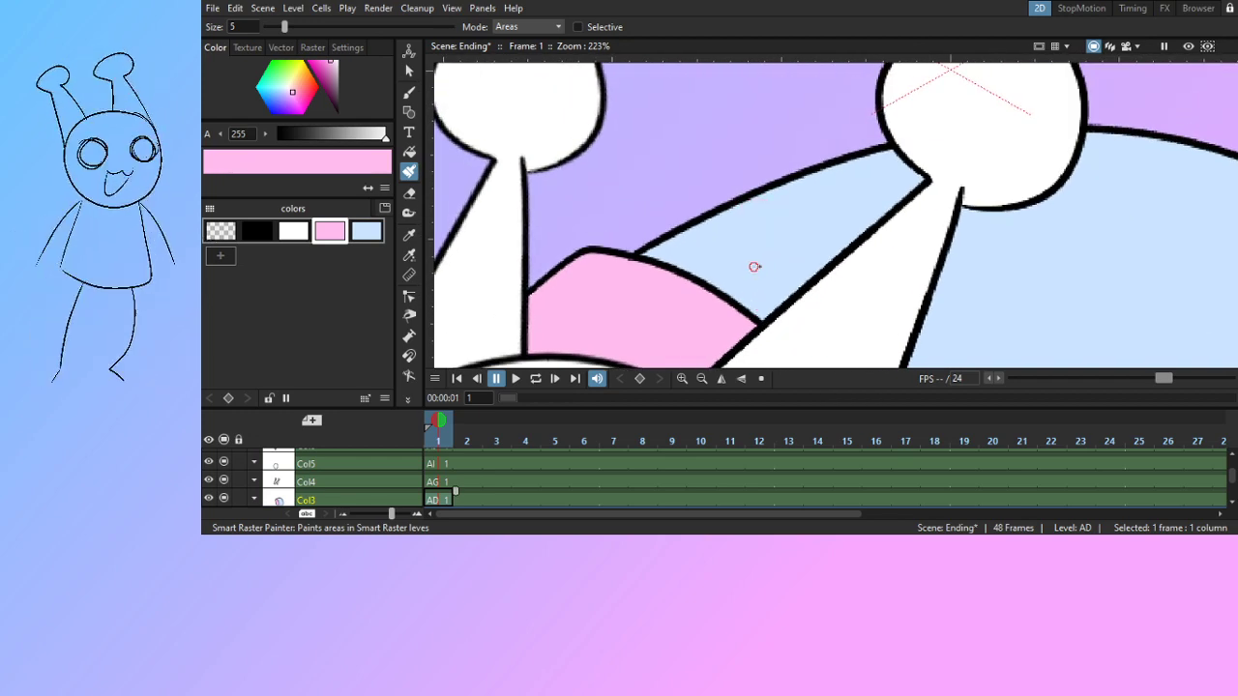
left_click_drag(809, 279, 718, 291)
scroll(749, 293, "down", 7)
left_click_drag(826, 323, 765, 234)
scroll(793, 194, "down", 2)
scroll(809, 227, "up", 3)
scroll(829, 282, "down", 4)
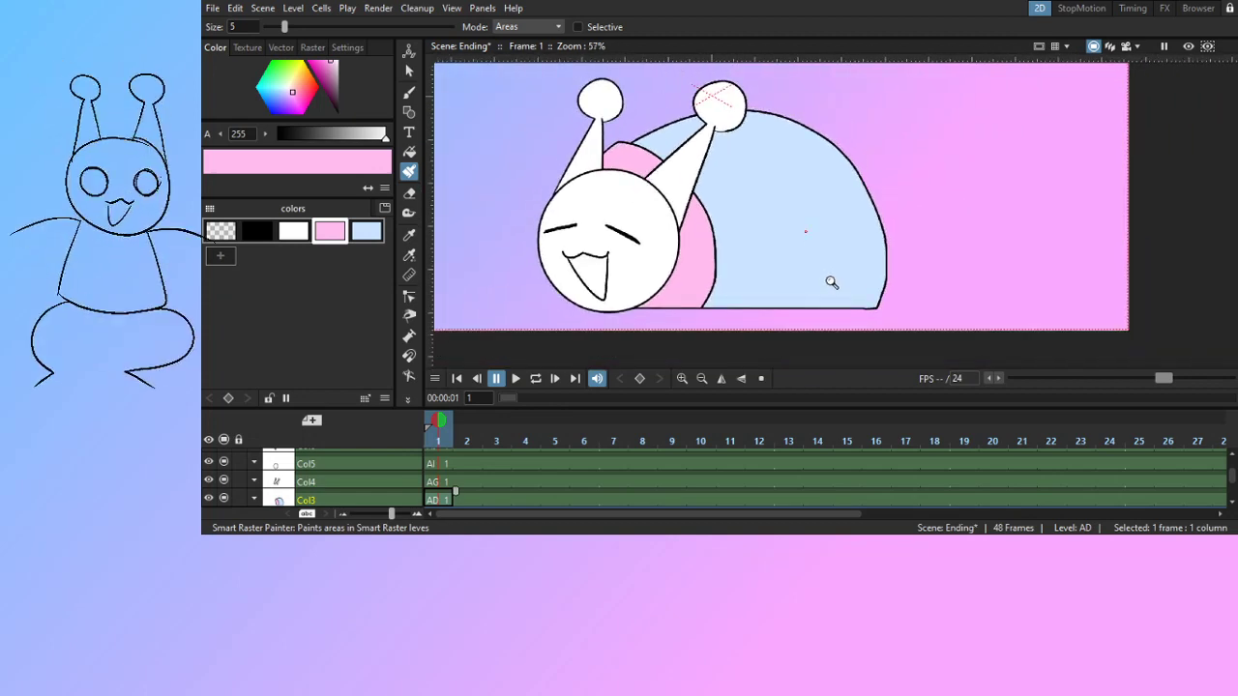
scroll(826, 270, "up", 1)
scroll(822, 263, "up", 1)
scroll(826, 284, "down", 2)
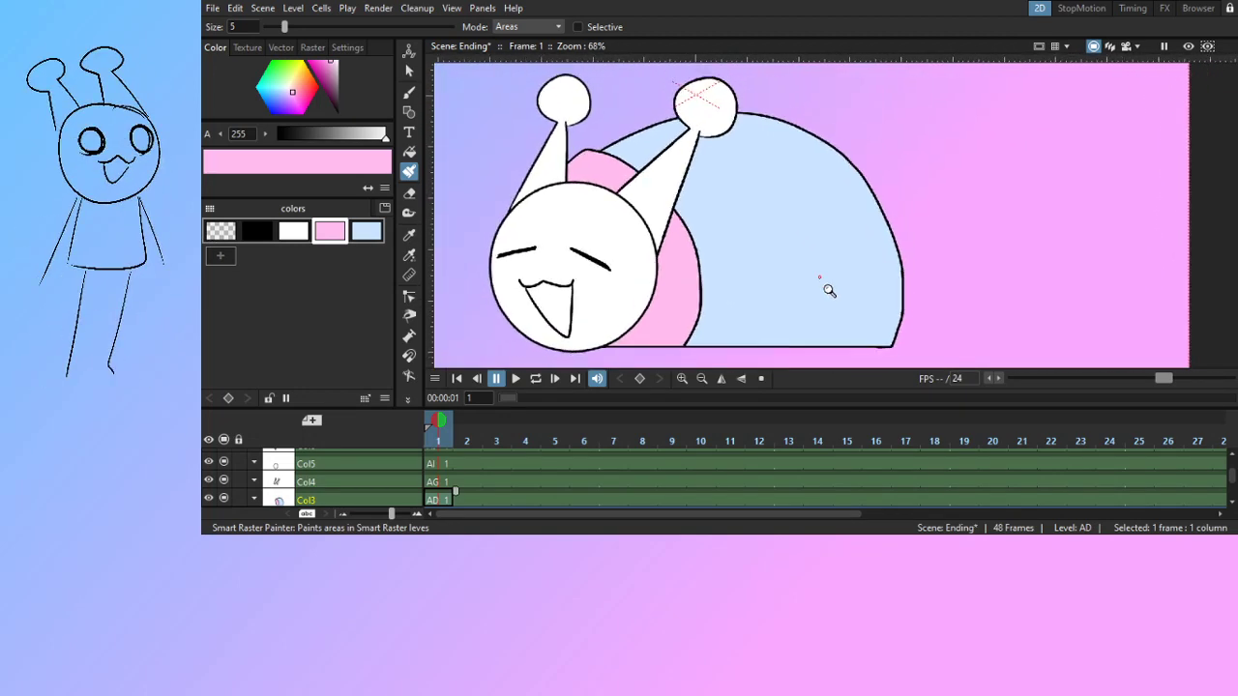